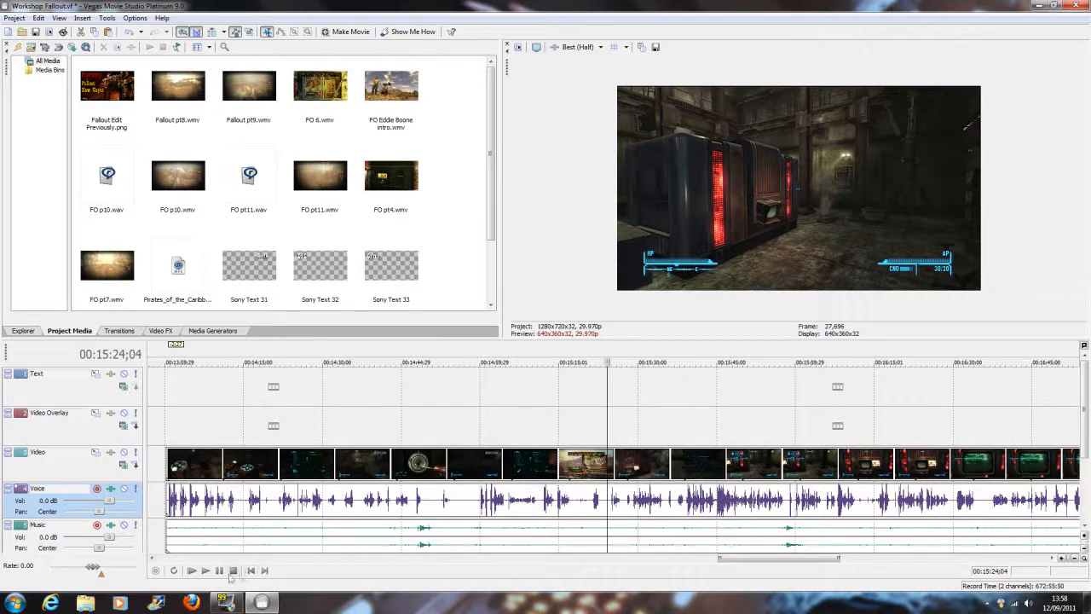
- Play through the gameplay footage from about 00:15:24 to 00:16:22 to find where the unwanted section ends
left_click(224, 576)
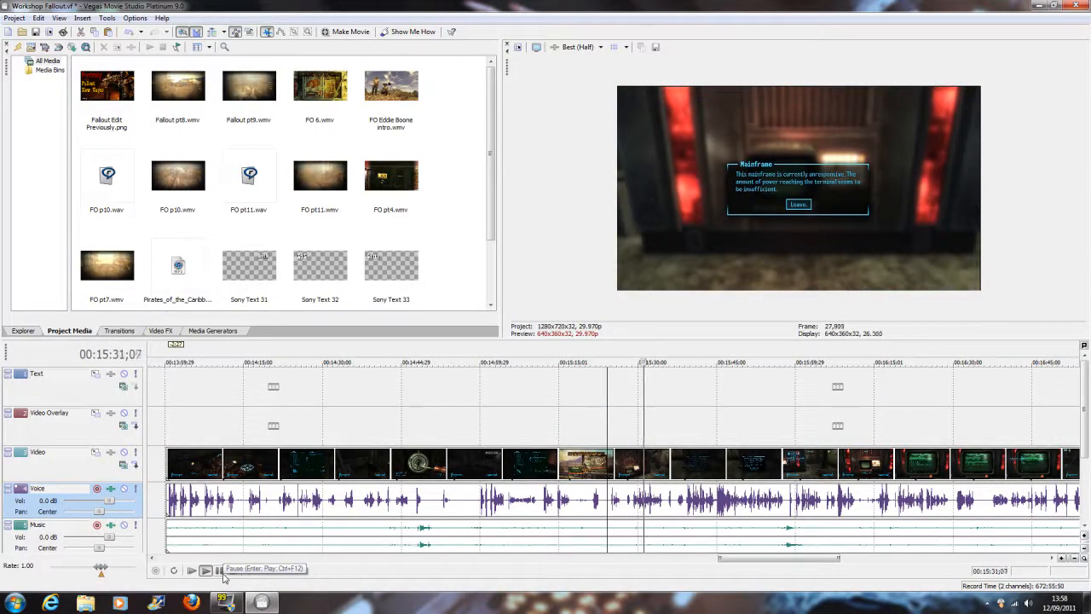
left_click(219, 571)
left_click(660, 436)
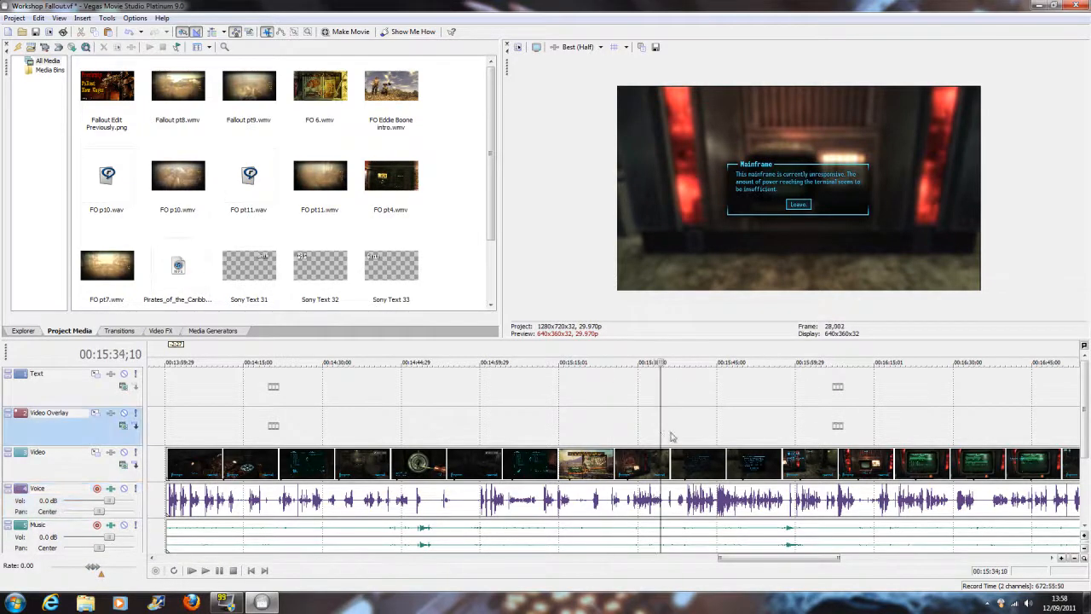
left_click(673, 436)
key("space")
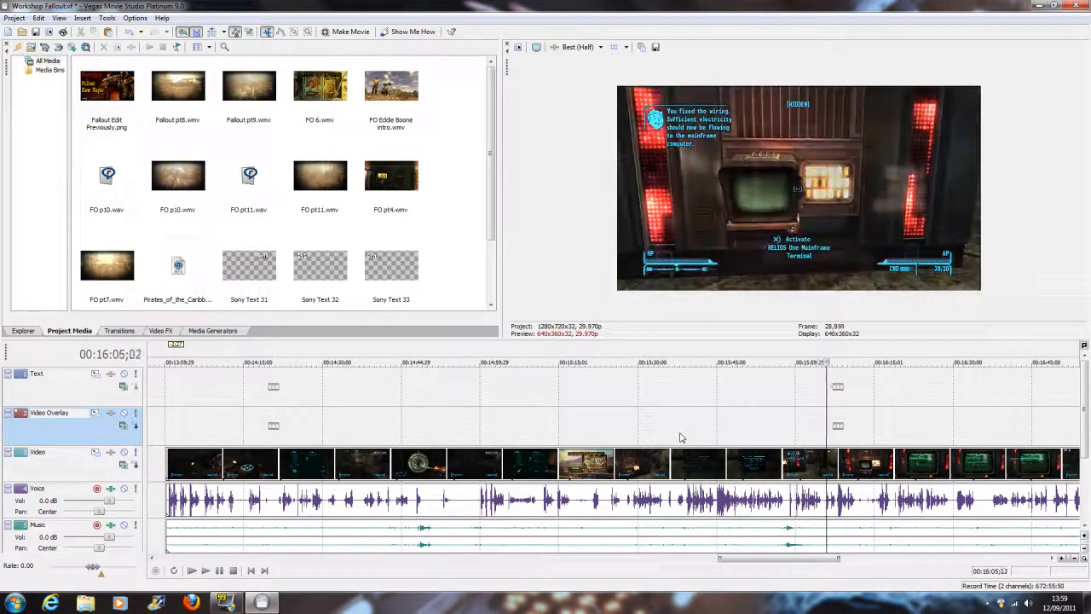
left_click(219, 570)
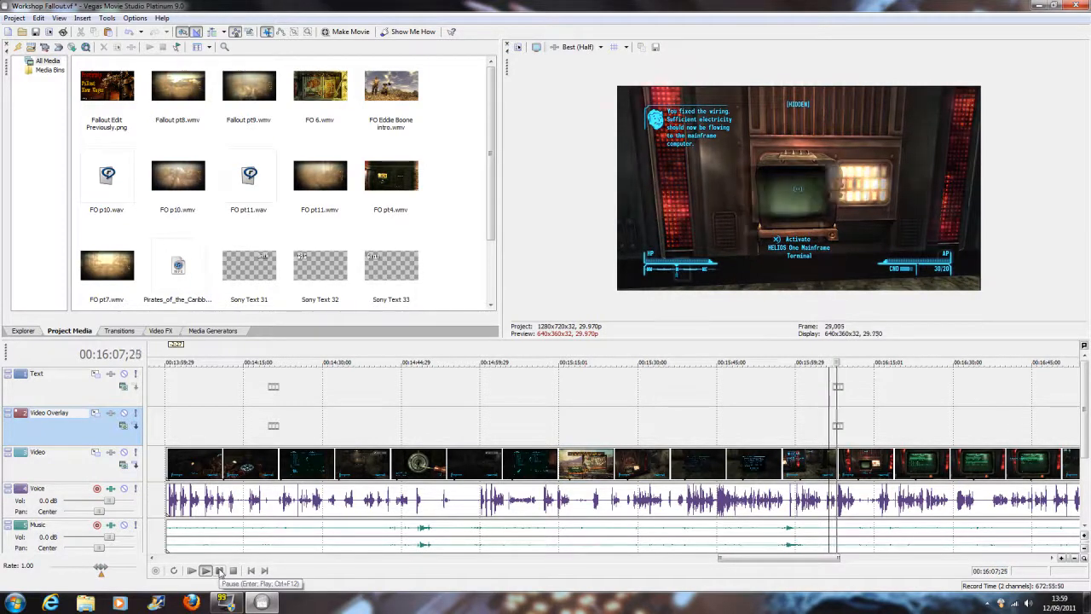
left_click(219, 570)
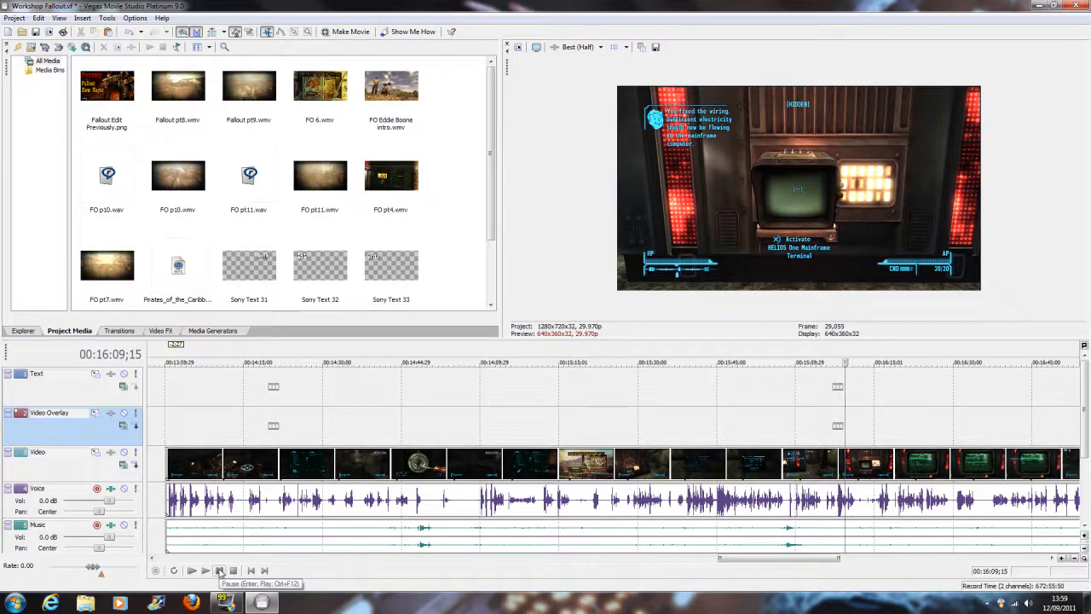
left_click(219, 570)
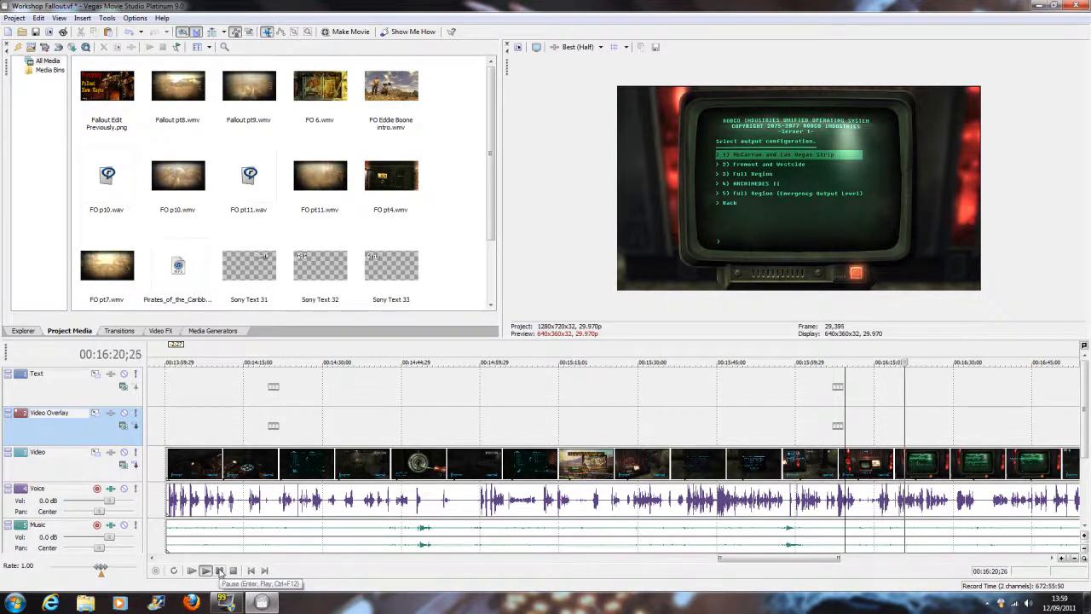
left_click(219, 572)
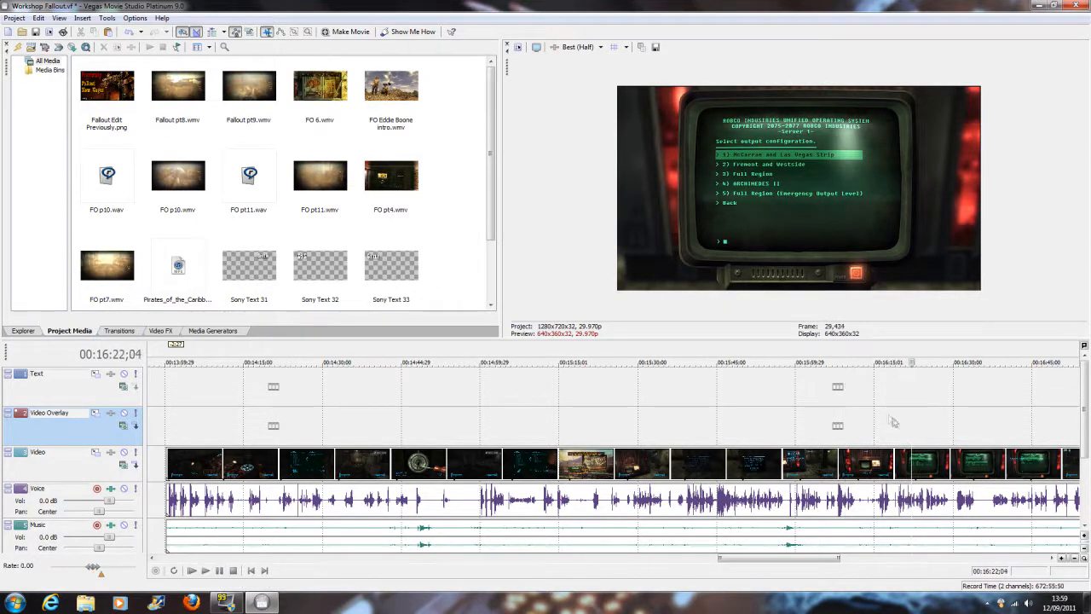
- Split the video and its audio at 00:16:15;09 and delete the section before the cut
left_click(863, 360)
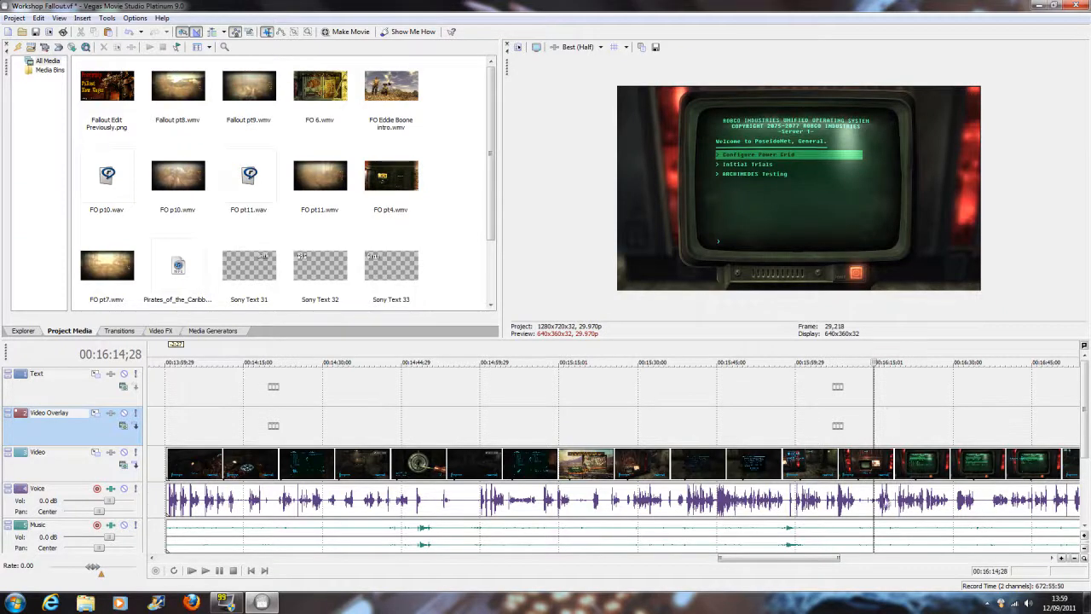
scroll(885, 505, "up", 2)
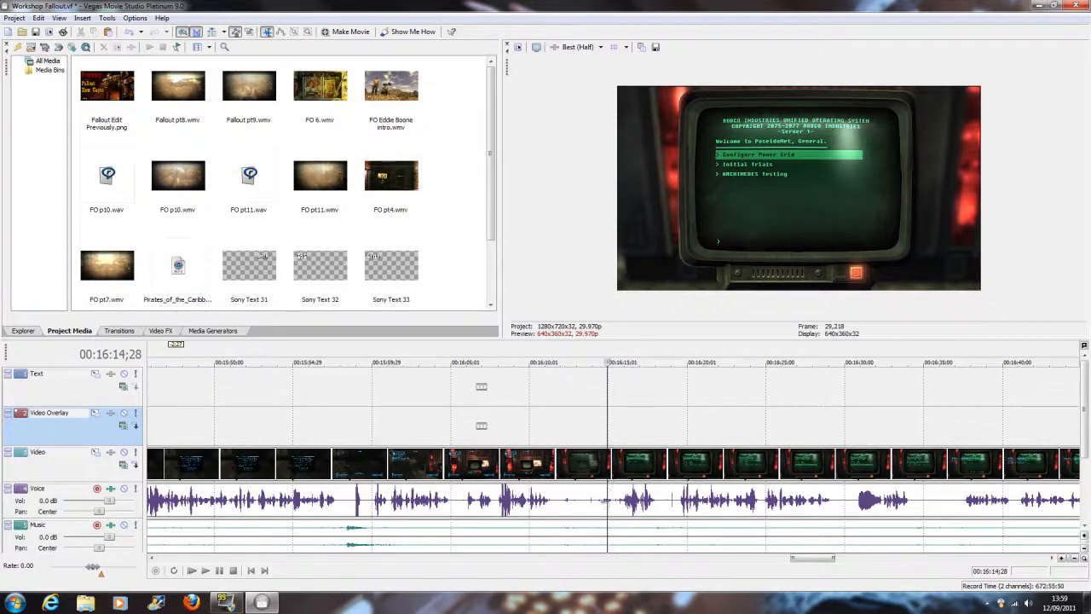
left_click(612, 507)
scroll(618, 506, "up", 3)
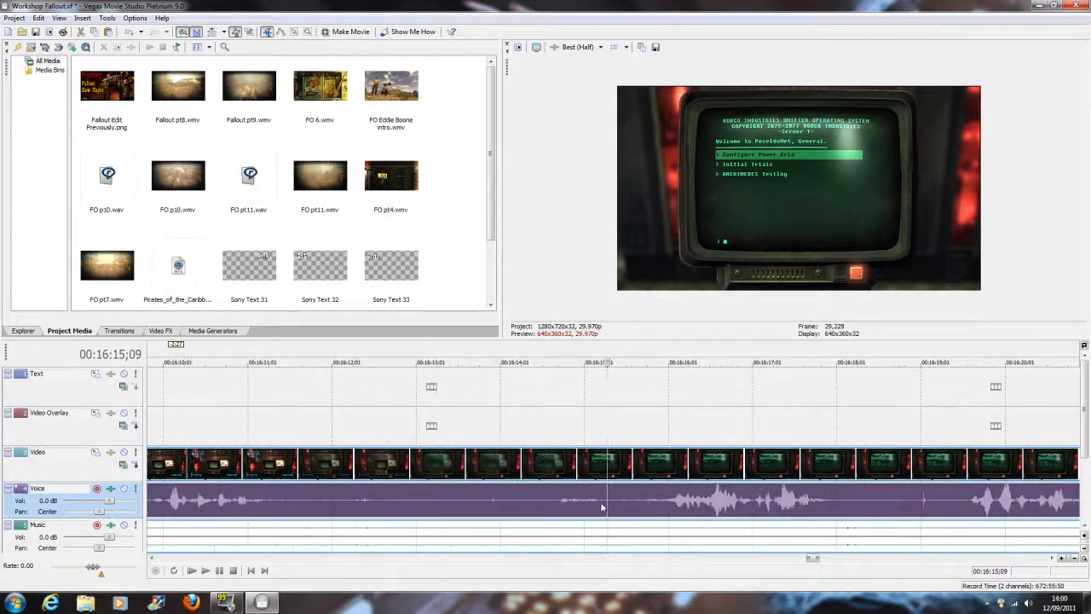
scroll(623, 506, "down", 4)
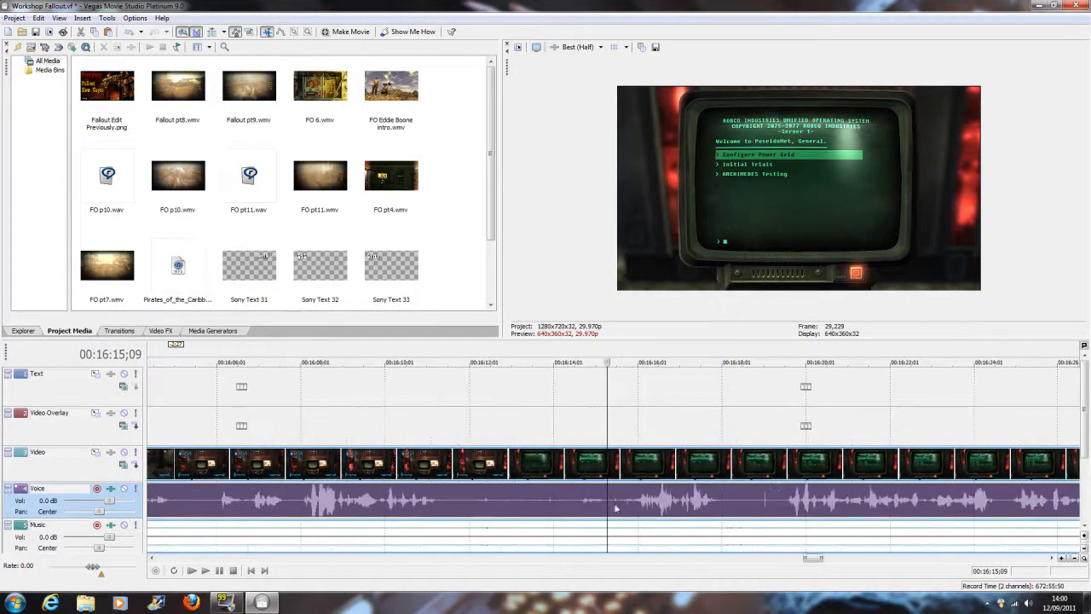
left_click(220, 572)
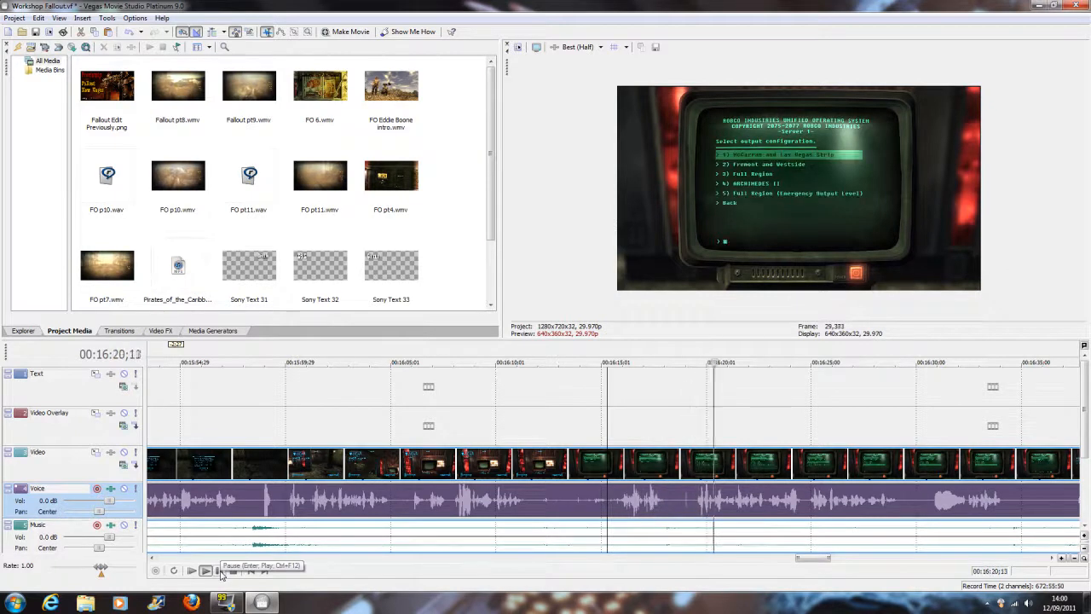
key("space")
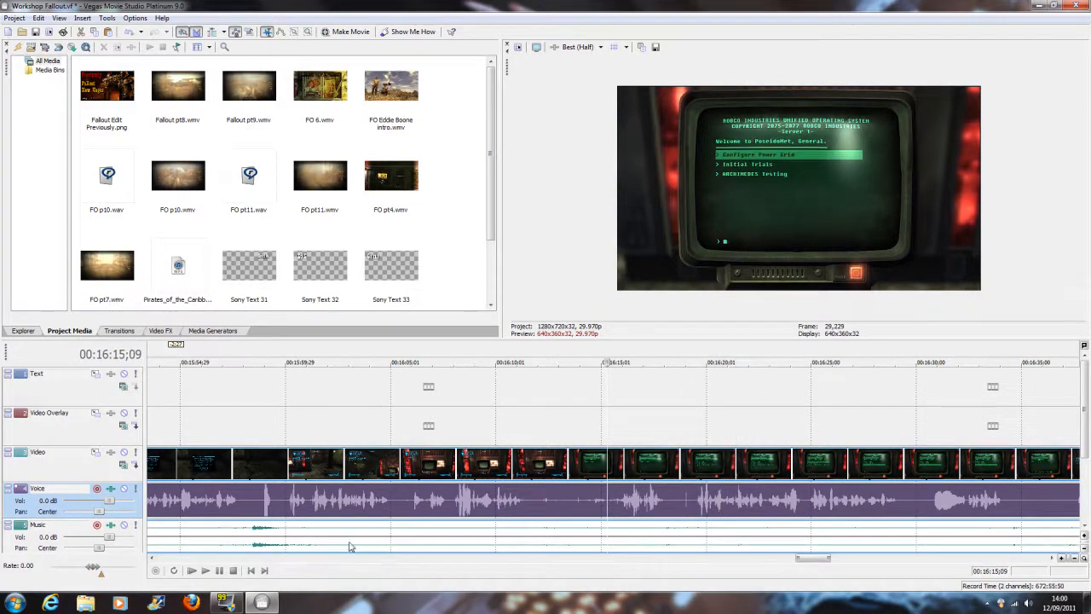
key("s")
right_click(492, 466)
left_click(562, 342)
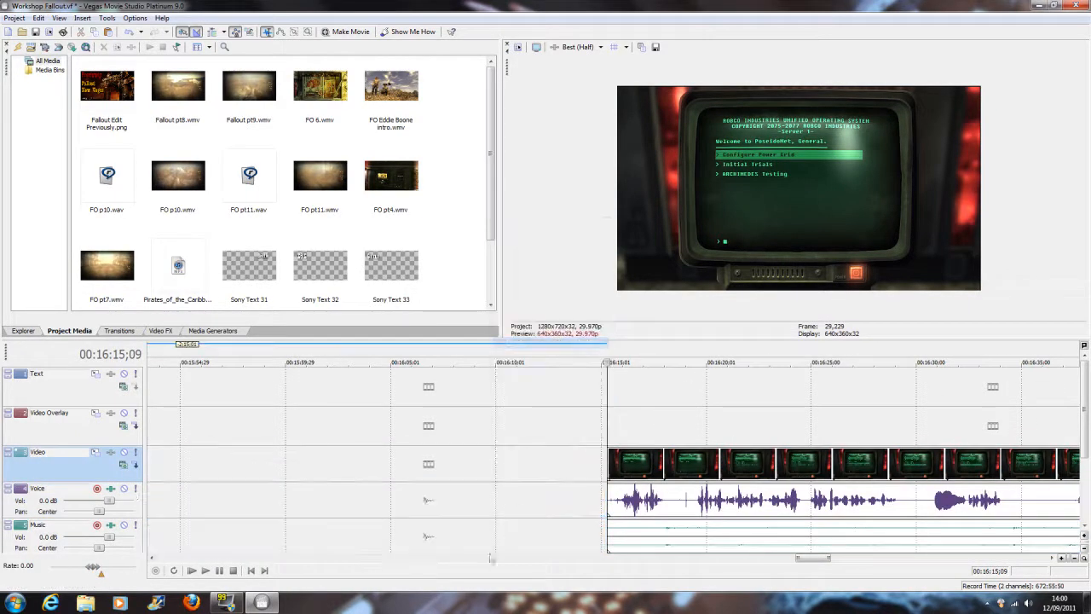
- Play the remaining terminal footage from 00:16:15;09 to about 00:16:47 to review which parts to keep
left_click(221, 571)
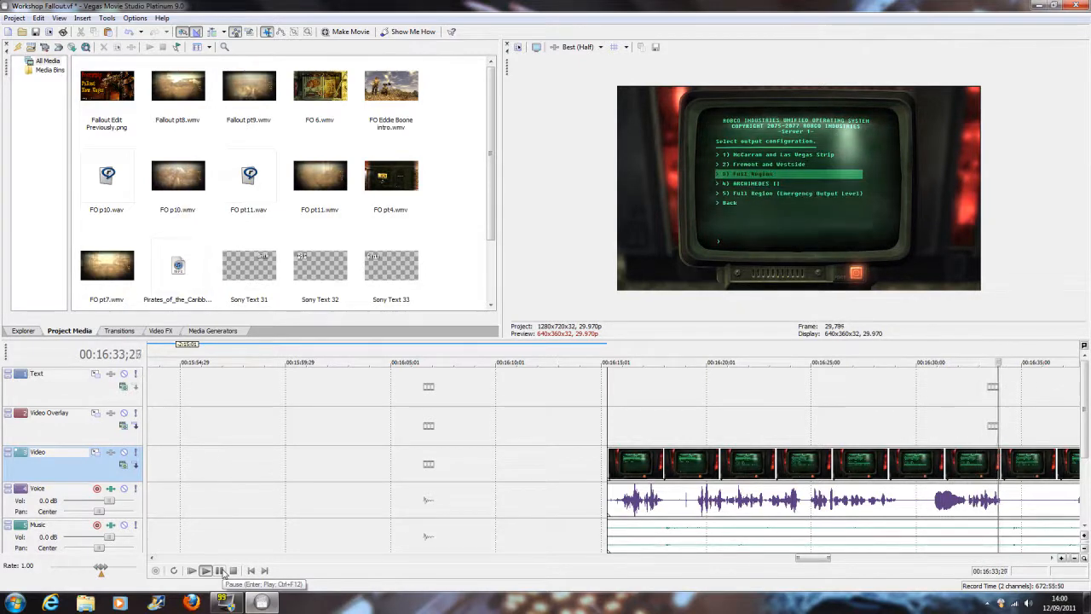
left_click(221, 571)
left_click(220, 572)
left_click(221, 571)
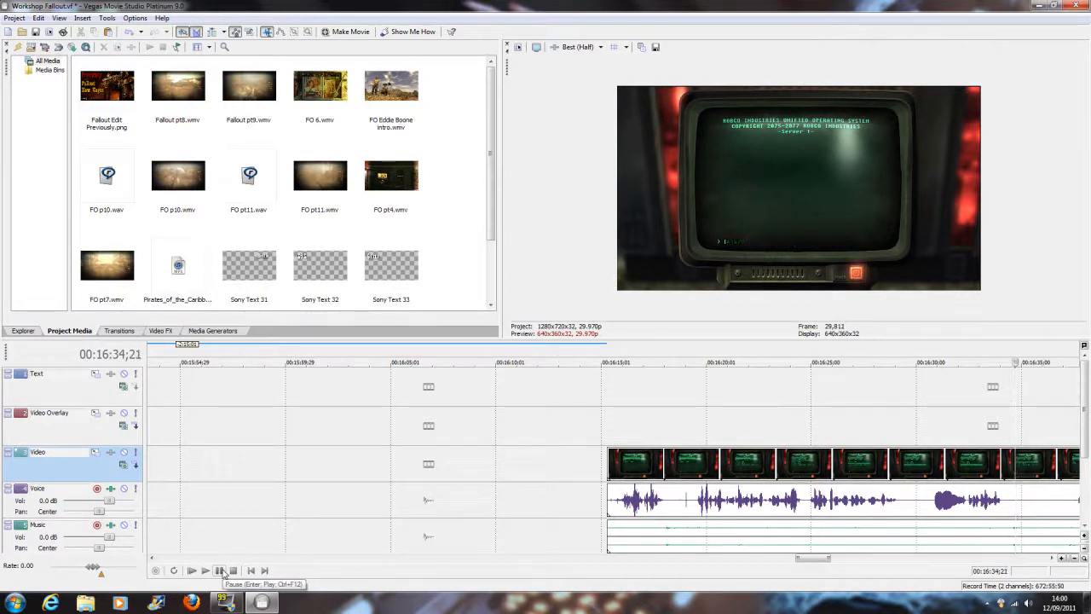
left_click(220, 571)
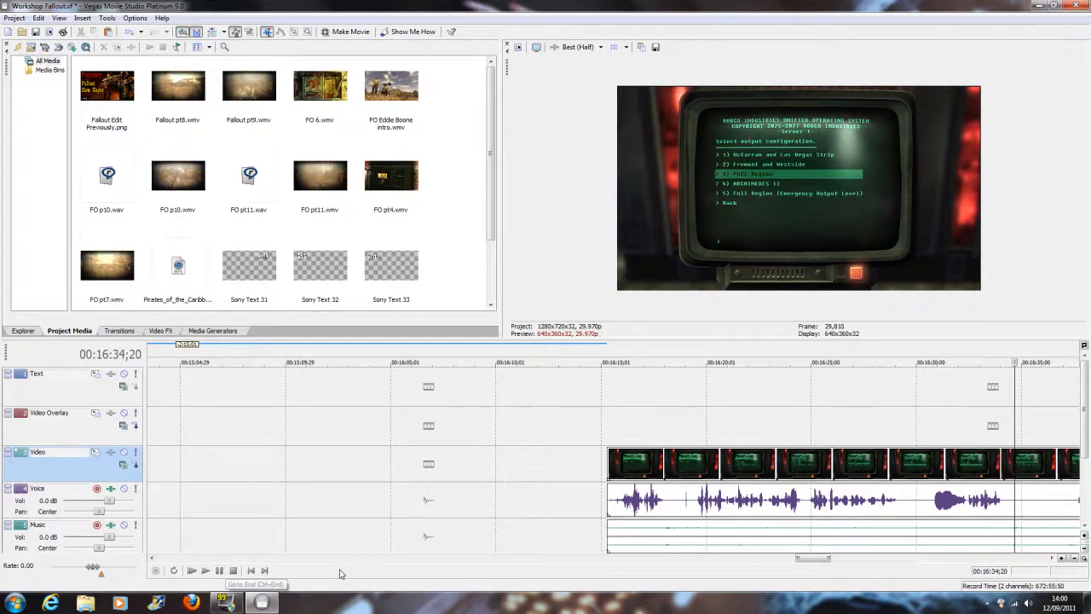
scroll(673, 495, "down", 2)
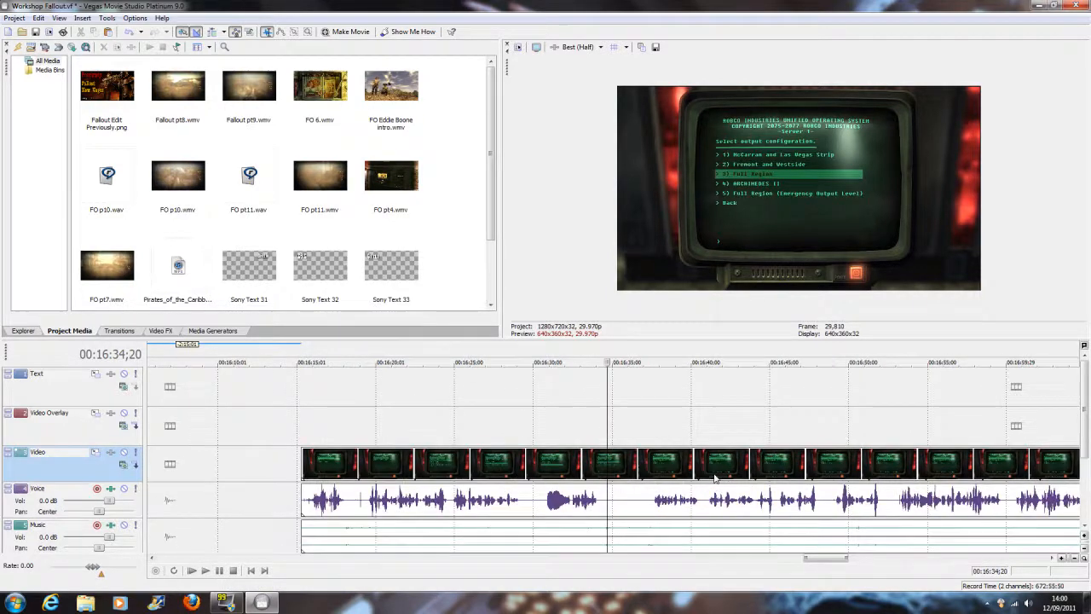
left_click(220, 572)
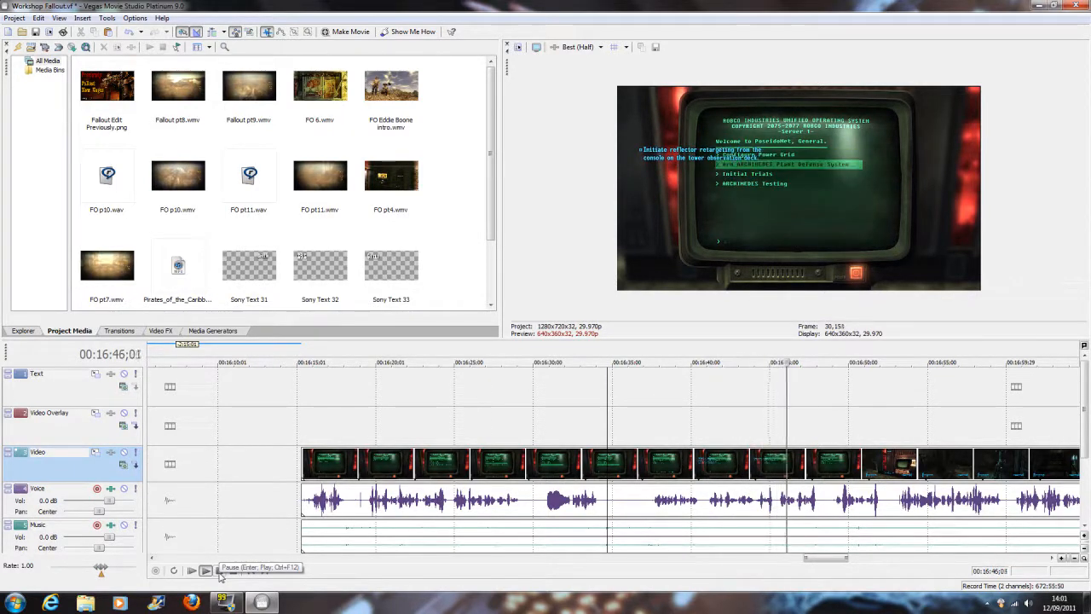
left_click(219, 571)
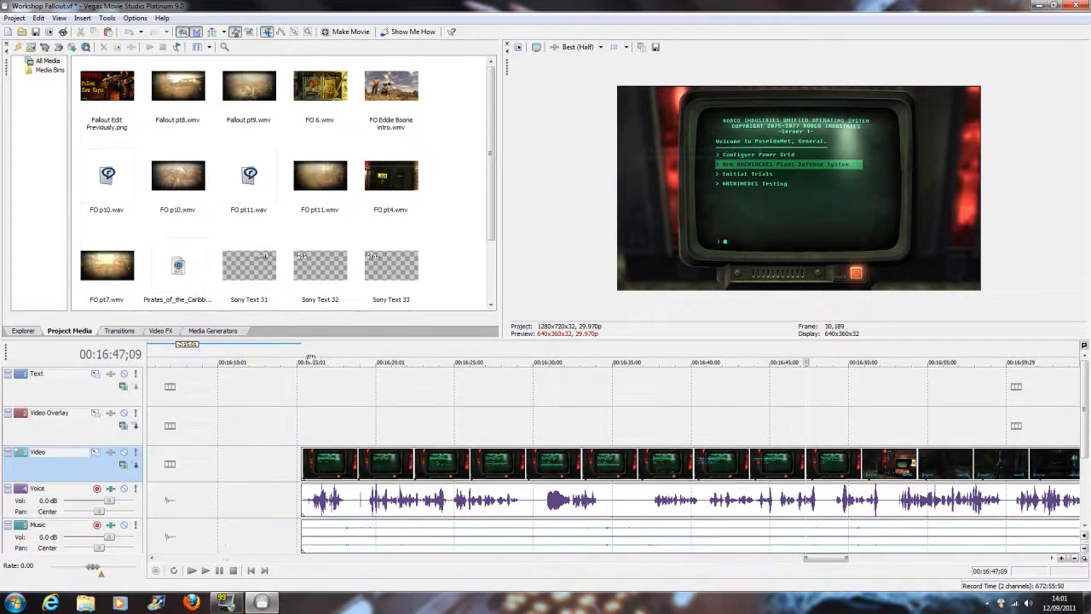
- Replay the start of the remaining clip and split the video and audio at 00:16:18;07
left_click(303, 358)
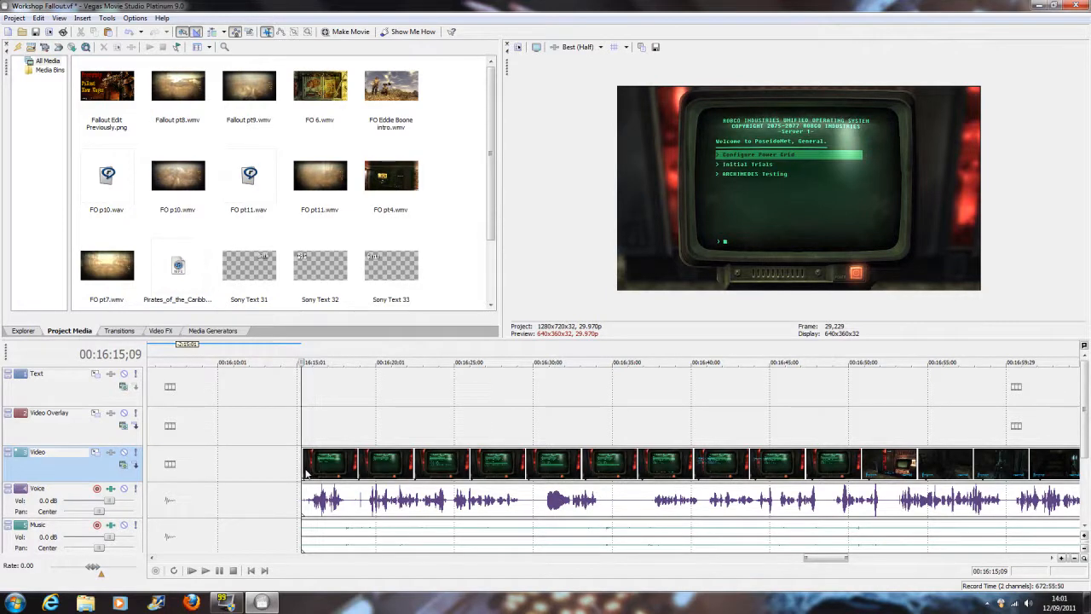
left_click(220, 570)
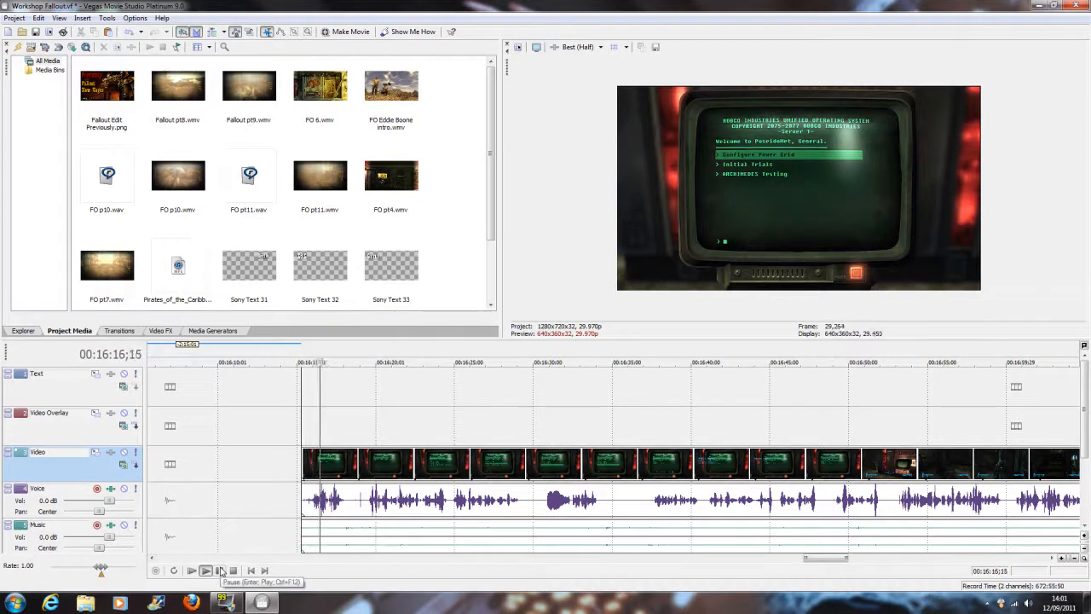
left_click(220, 570)
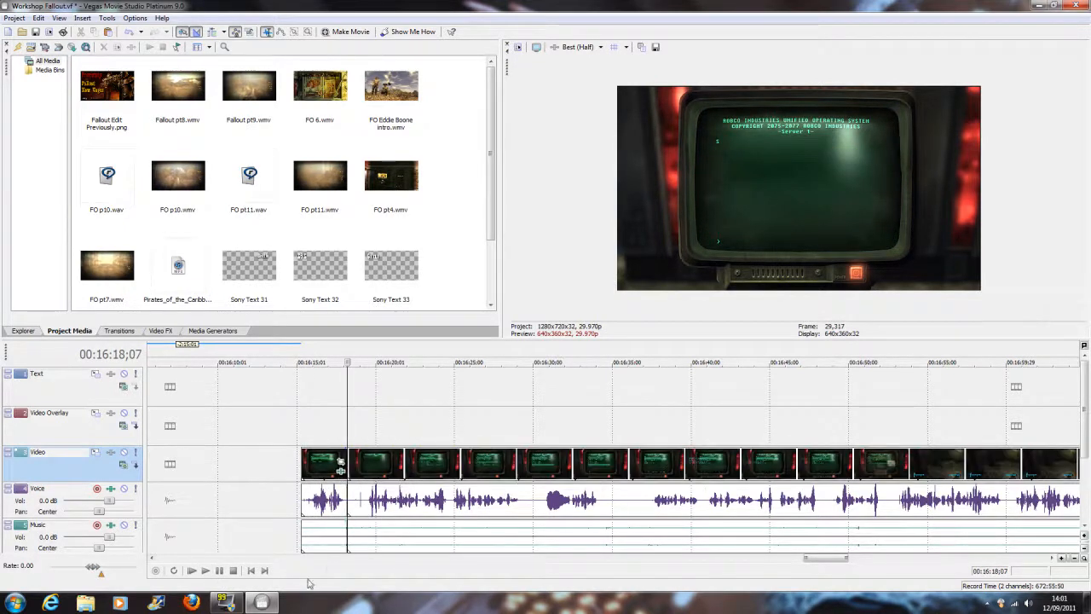
- Split the footage at 00:16:32;11 and delete the section between 00:16:18;07 and that cut
left_click(219, 571)
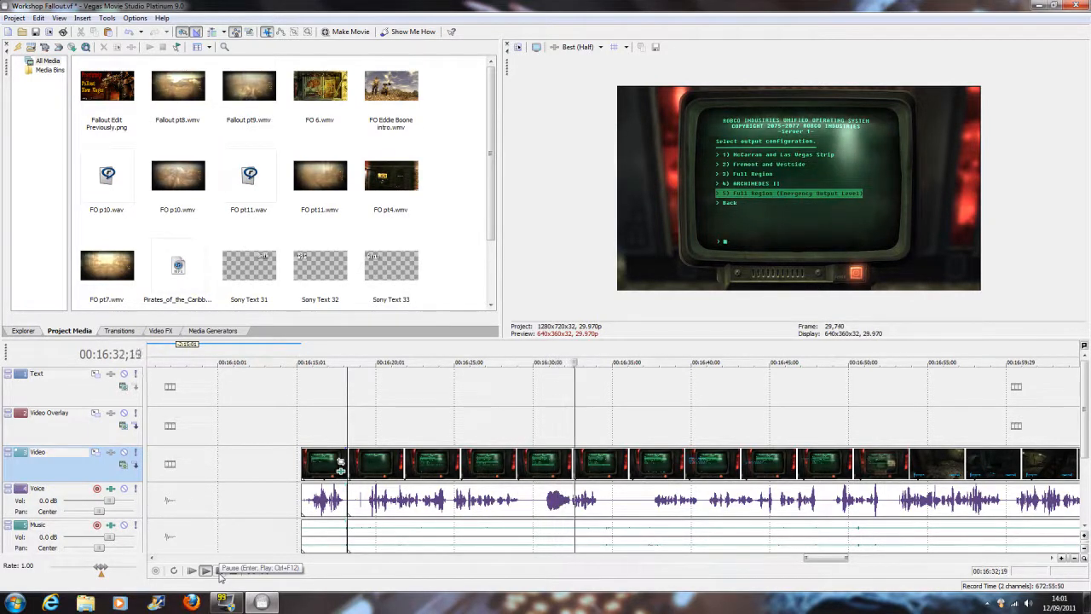
left_click(219, 571)
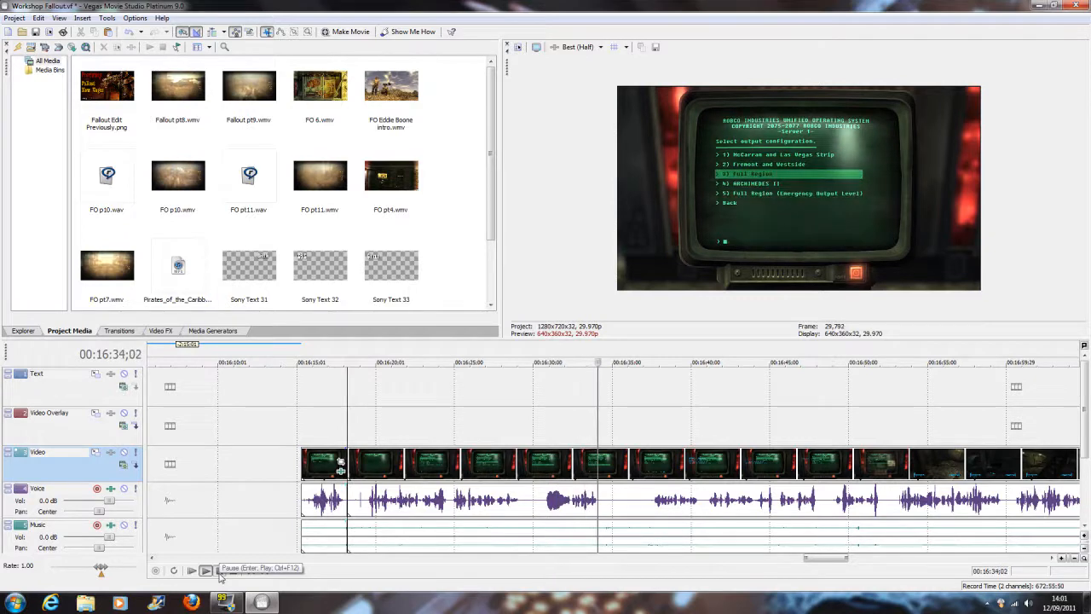
left_click(573, 510)
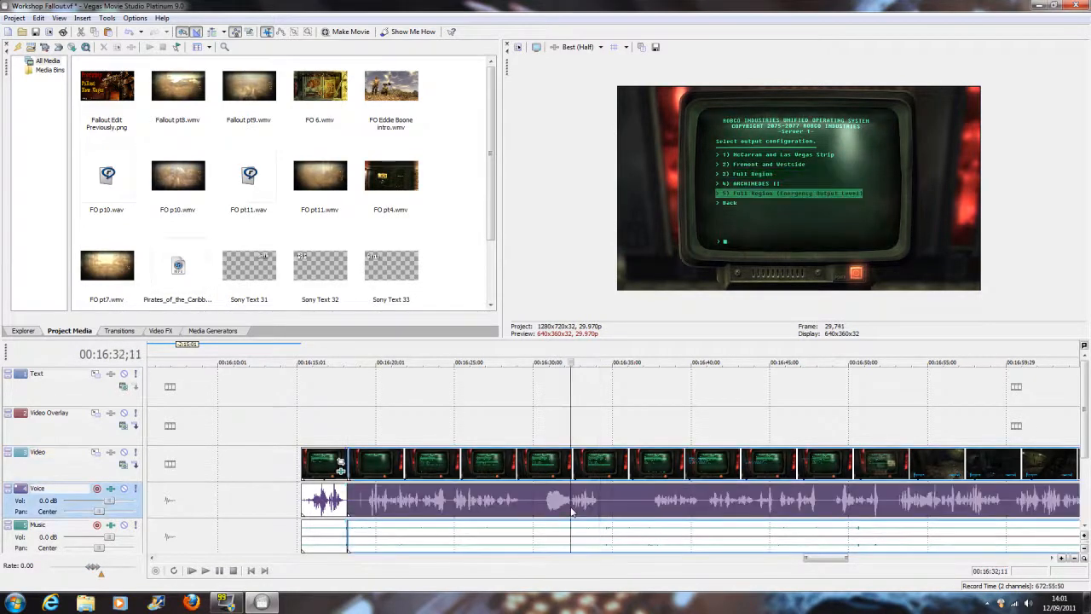
scroll(573, 510, "up", 4)
scroll(573, 511, "down", 4)
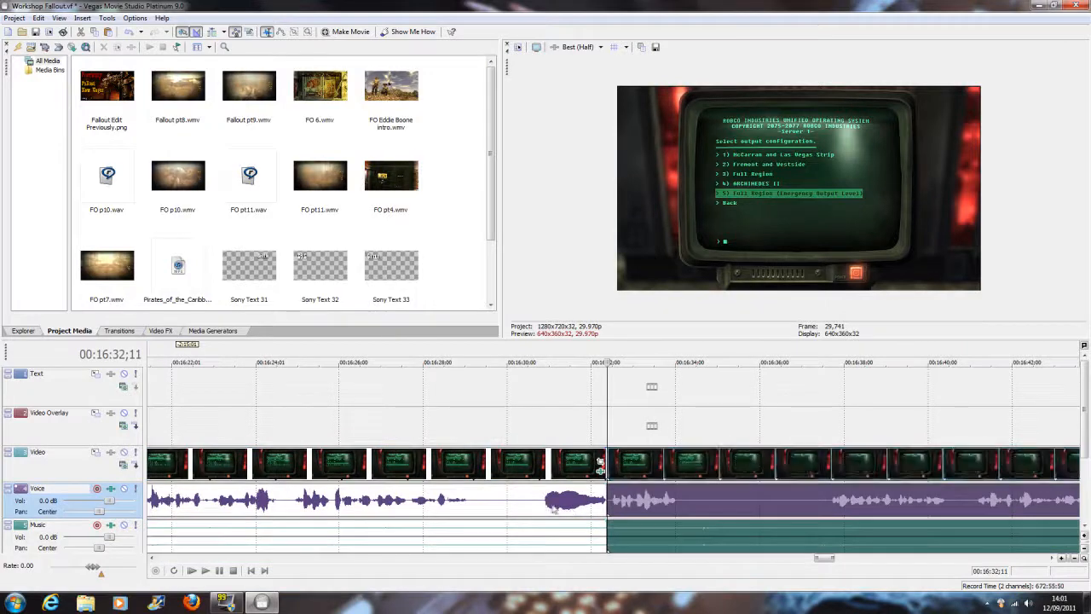
right_click(521, 503)
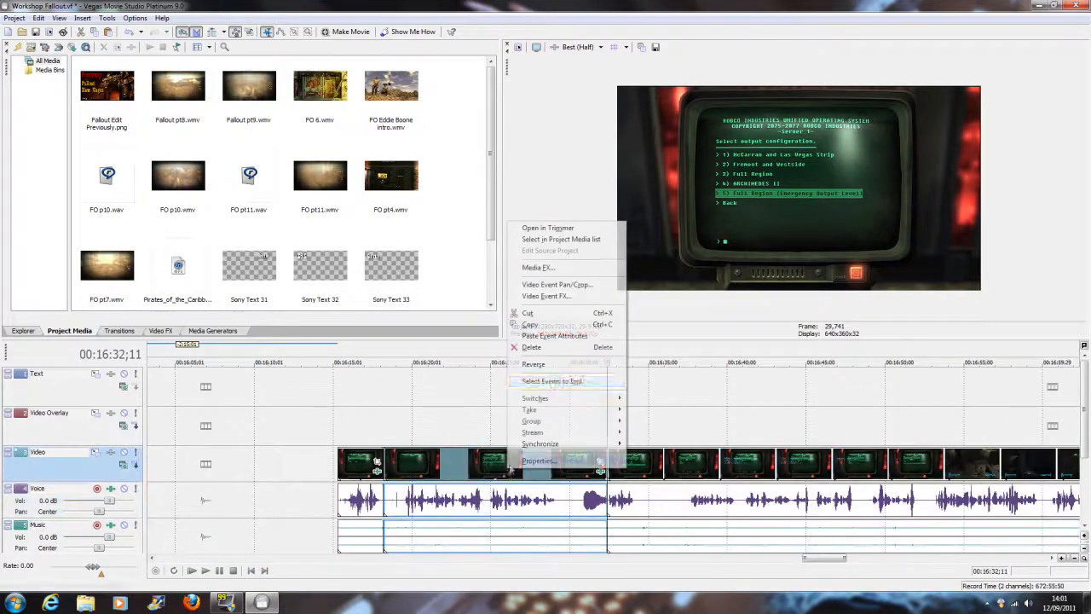
left_click(546, 349)
- Review the following footage, then split it at 00:16:35;05 and again at about 00:16:53, where the terminal scene ends
left_click(212, 571)
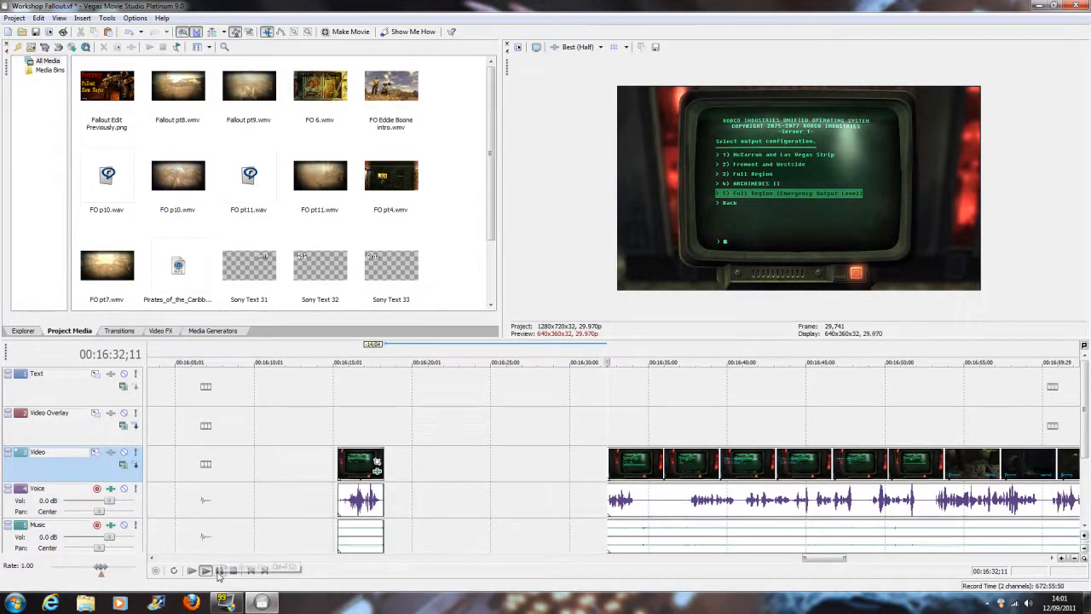
left_click(218, 573)
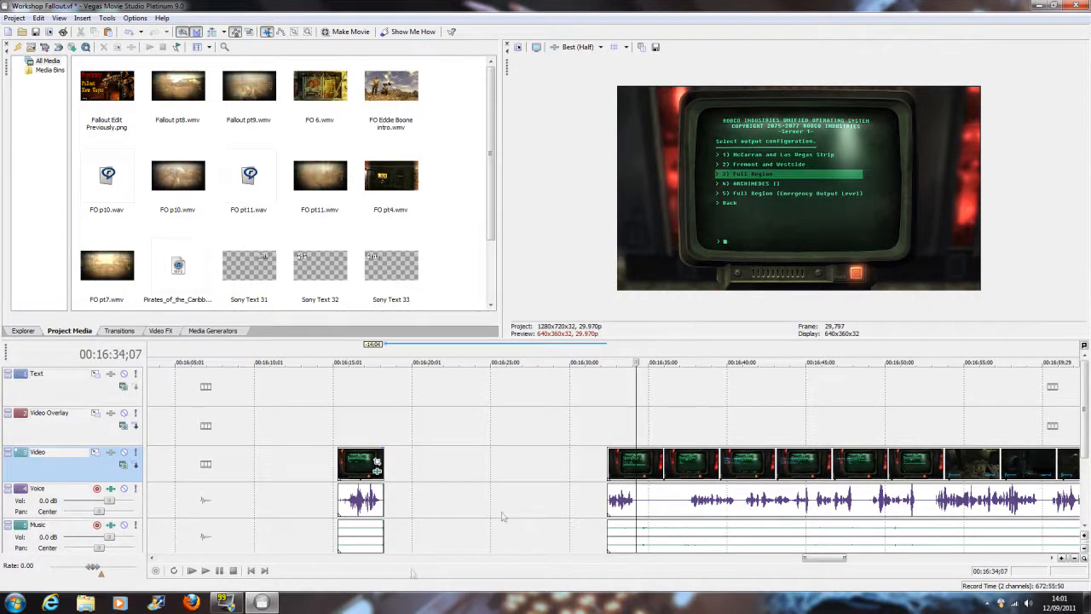
left_click(221, 573)
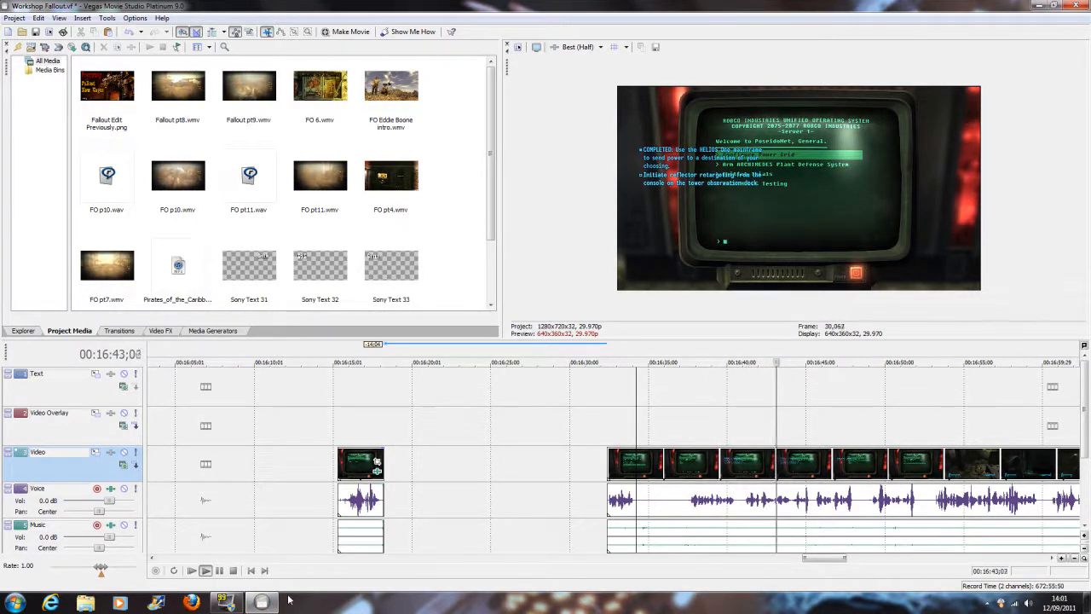
left_click(220, 571)
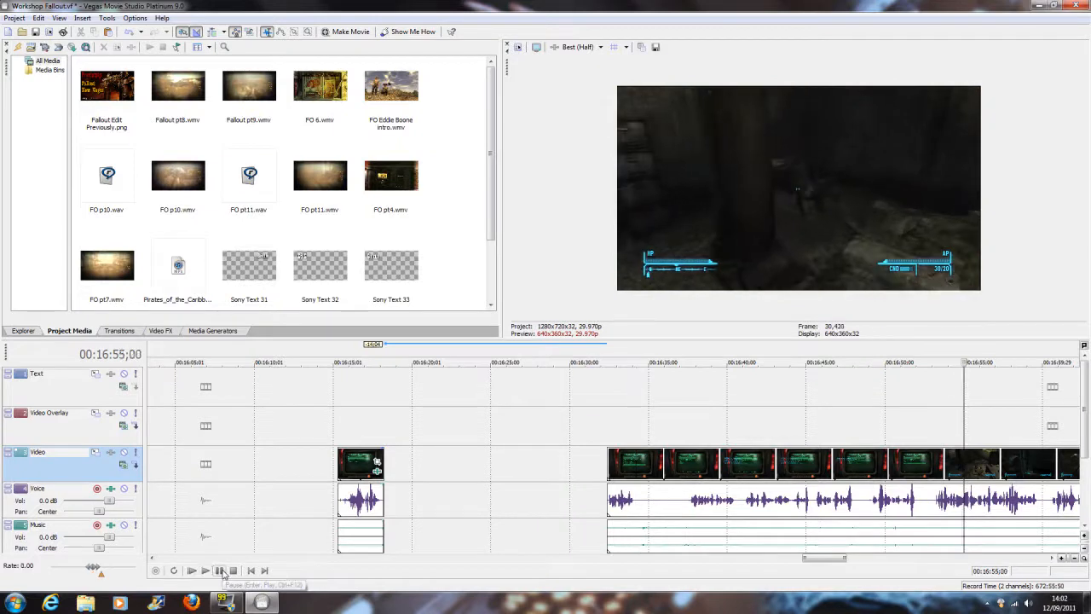
left_click(639, 440)
left_click(219, 570)
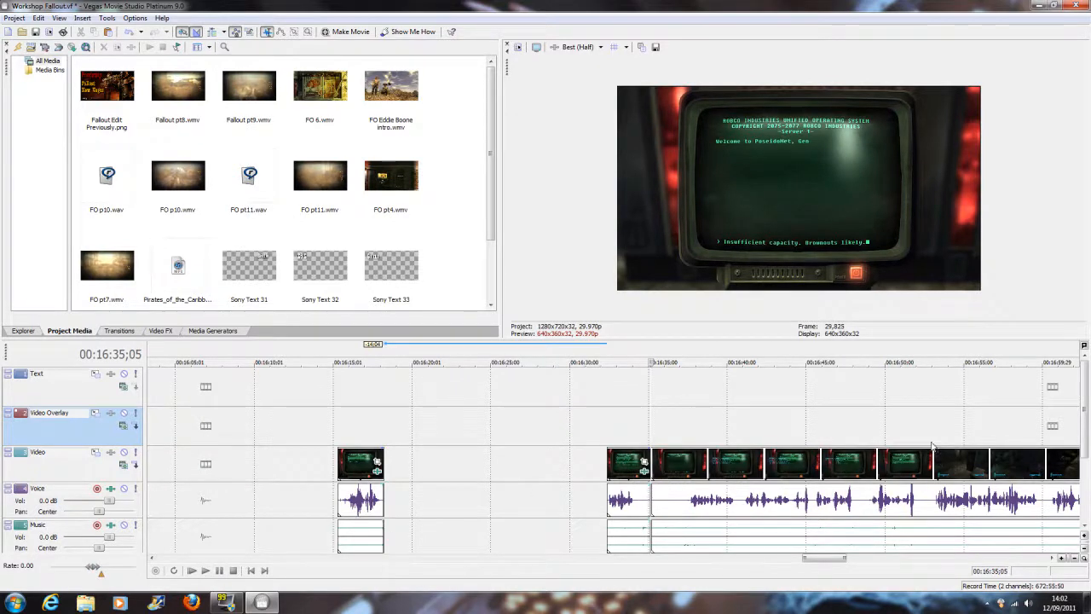
left_click(920, 443)
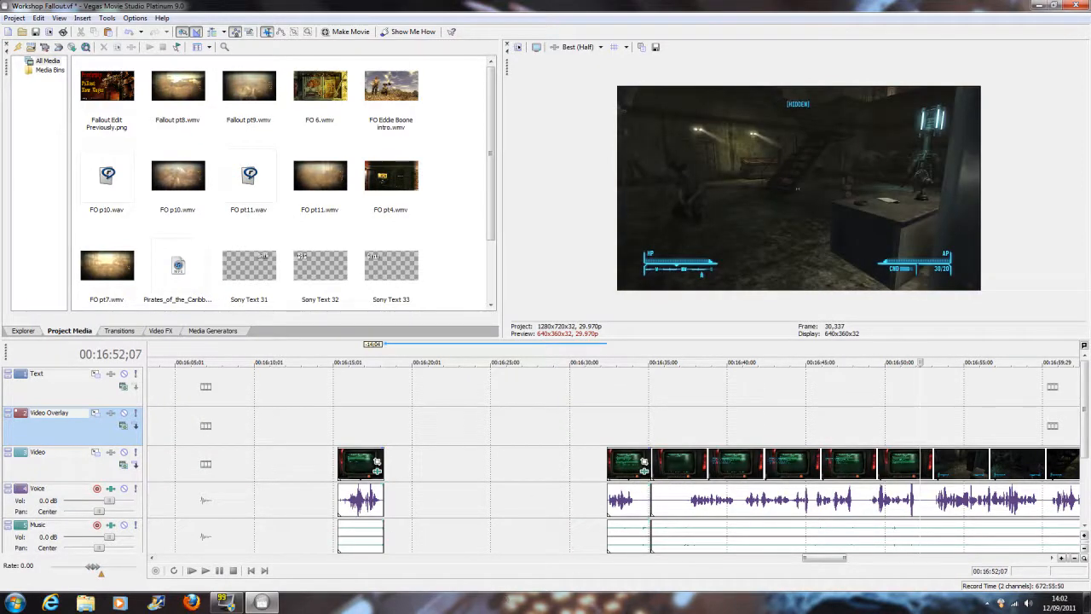
left_click(220, 570)
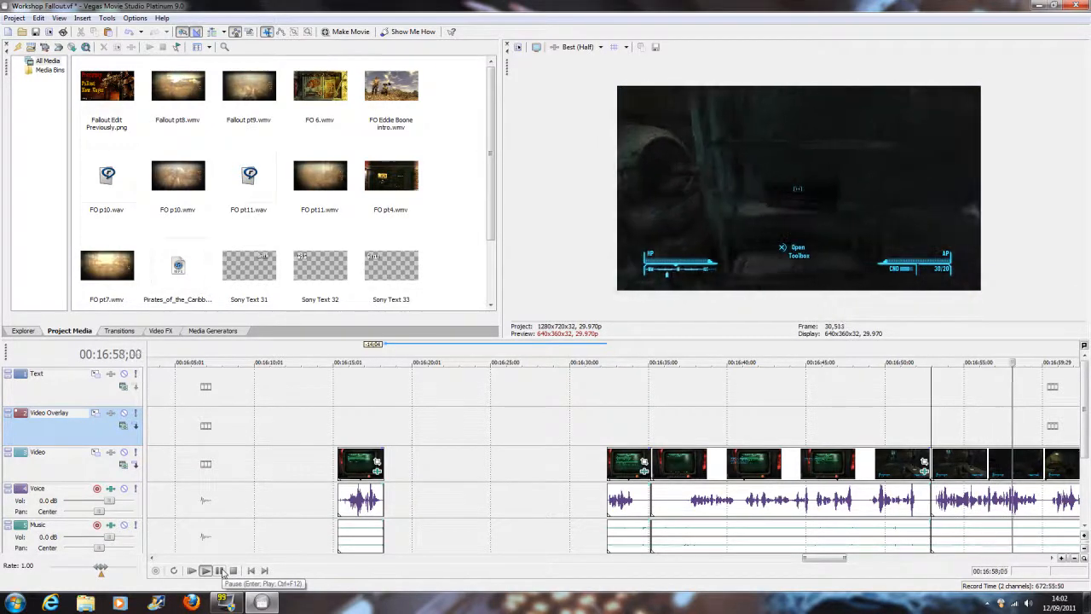
- Replay the footage between about 00:16:53 and 00:16:59 to find the cut point after the terminal scene
left_click(221, 571)
scroll(599, 509, "up", 5)
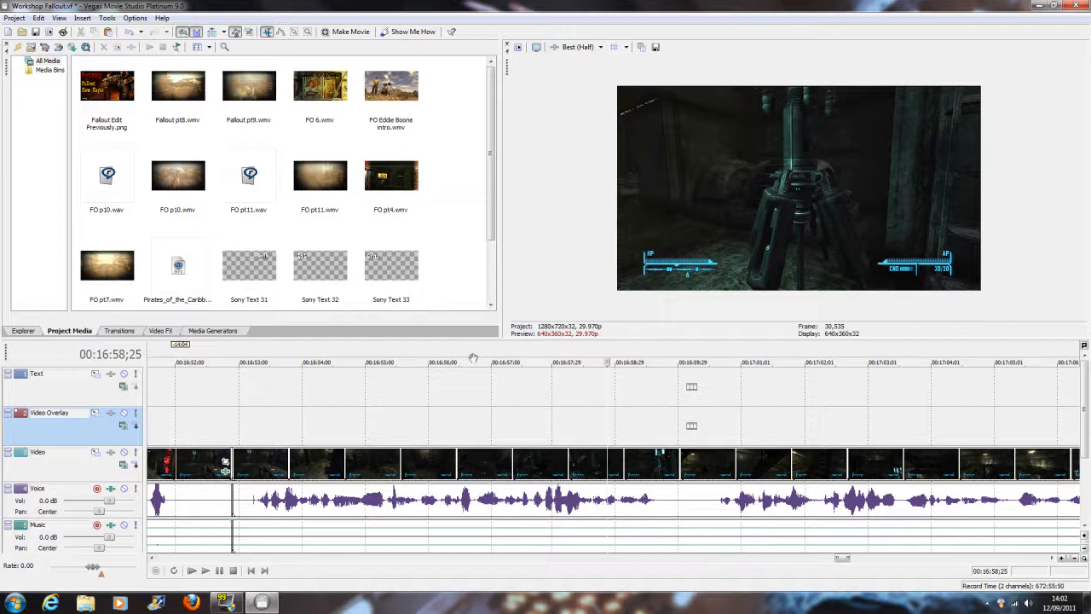
left_click(470, 358)
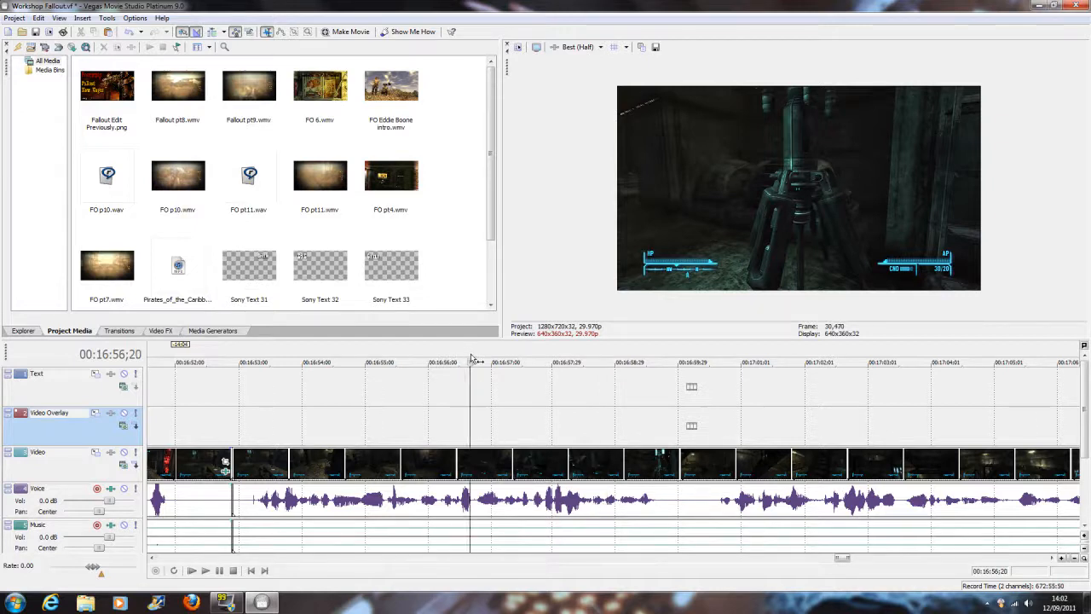
left_click(220, 571)
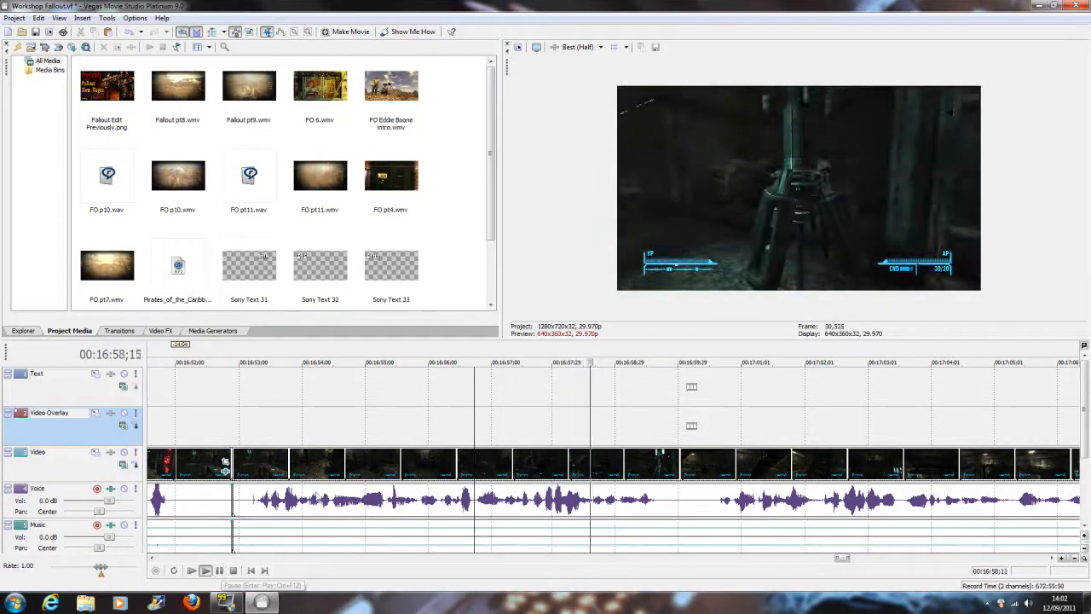
key("space")
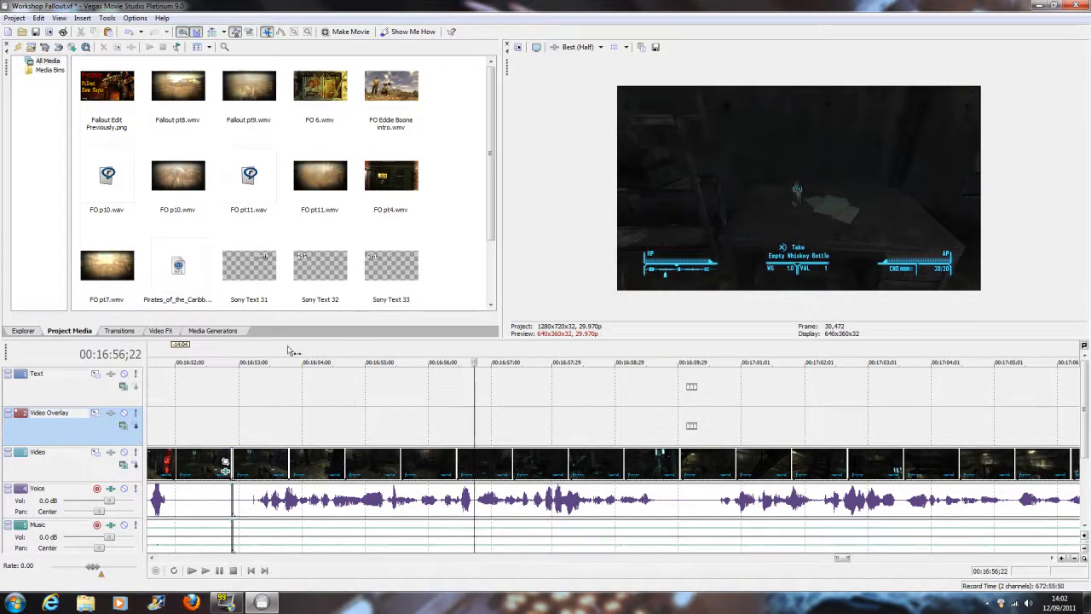
left_click(289, 350)
left_click(221, 571)
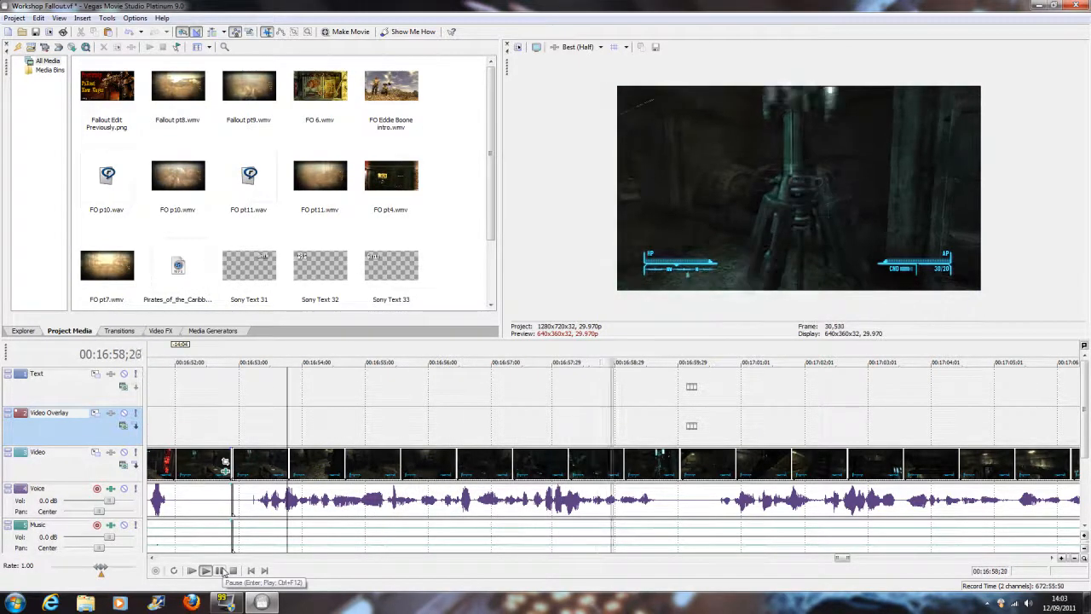
left_click(221, 571)
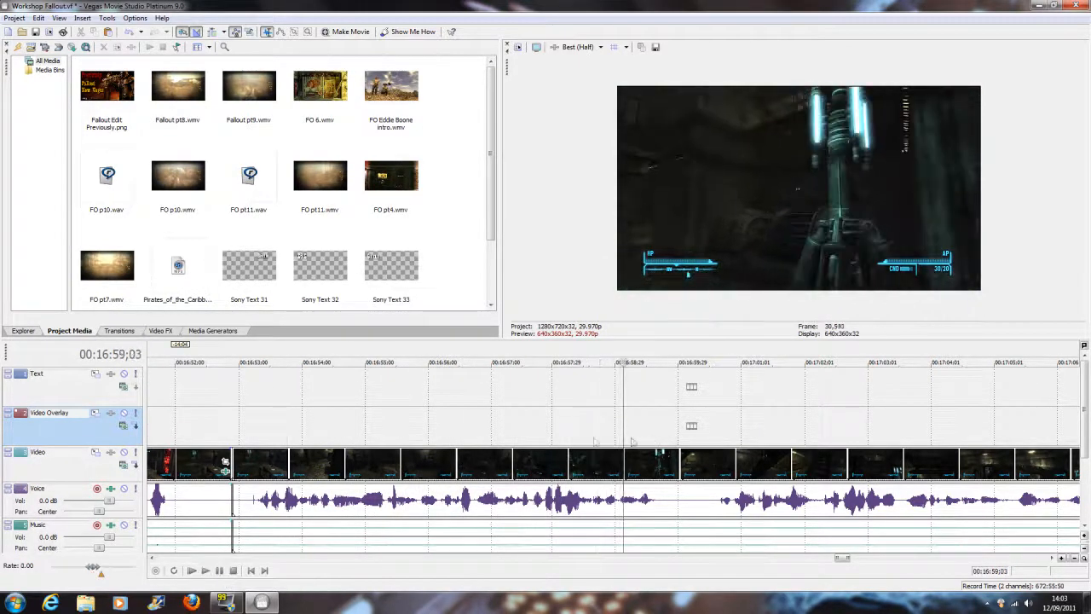
left_click(473, 361)
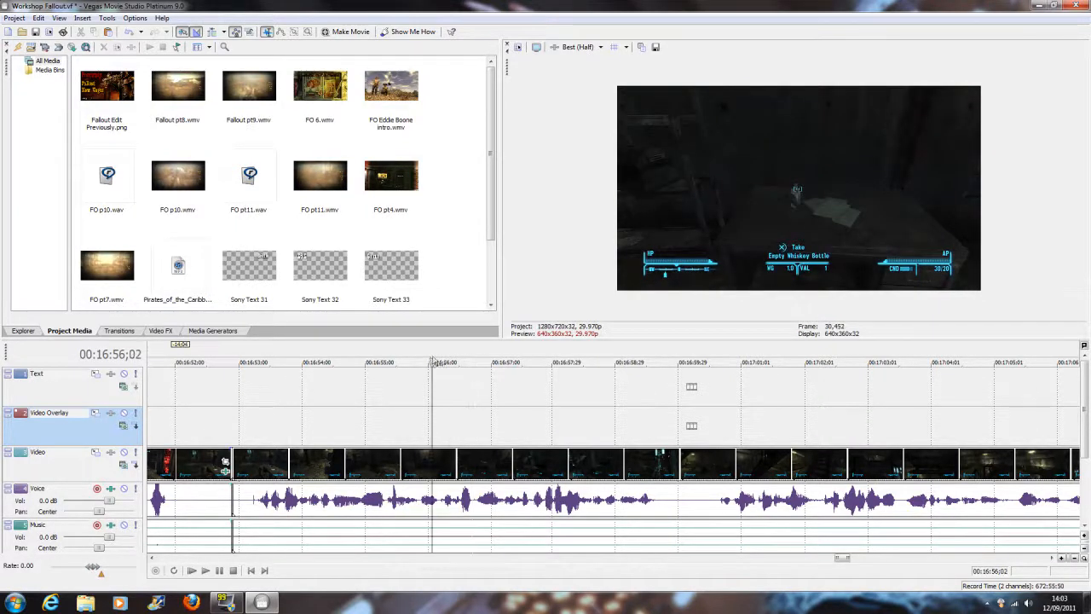
left_click(220, 573)
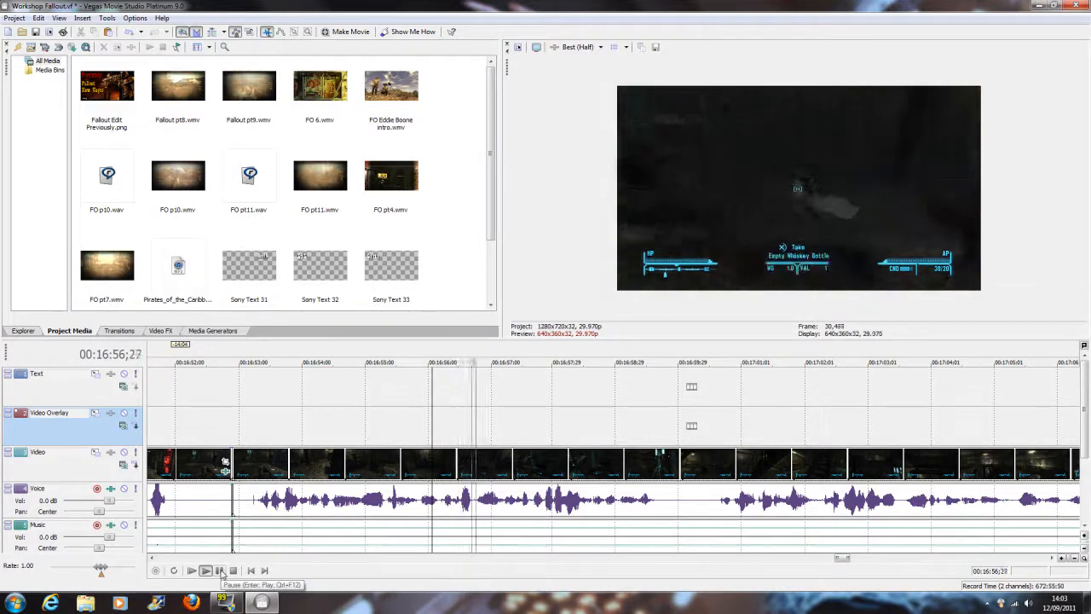
left_click(220, 573)
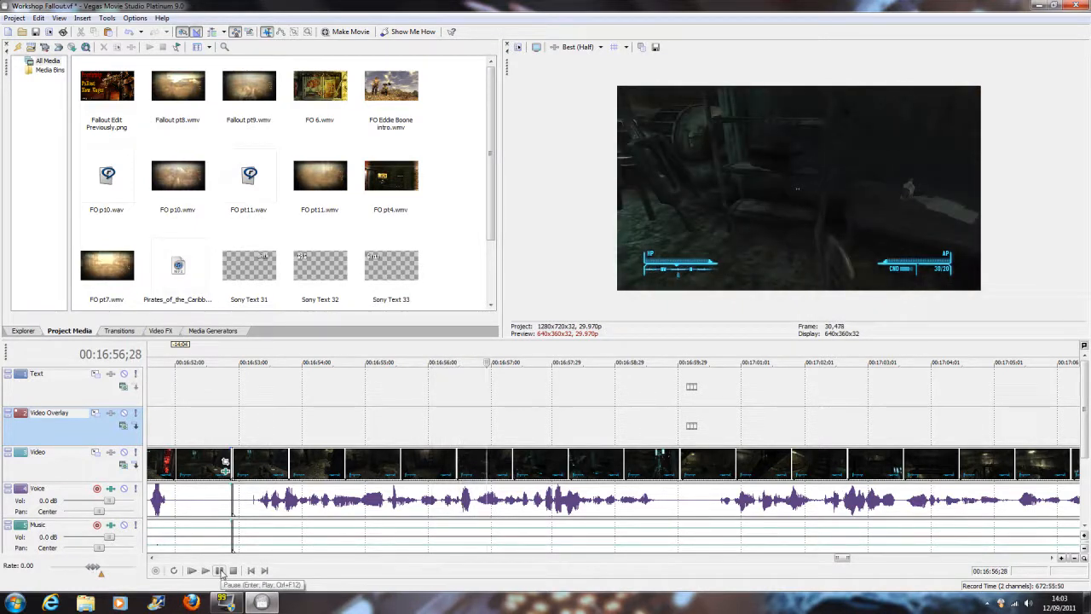
- Split the video and audio at 00:16:56;23, where the whiskey bottle is in view
left_click(474, 362)
scroll(474, 356, "up", 4)
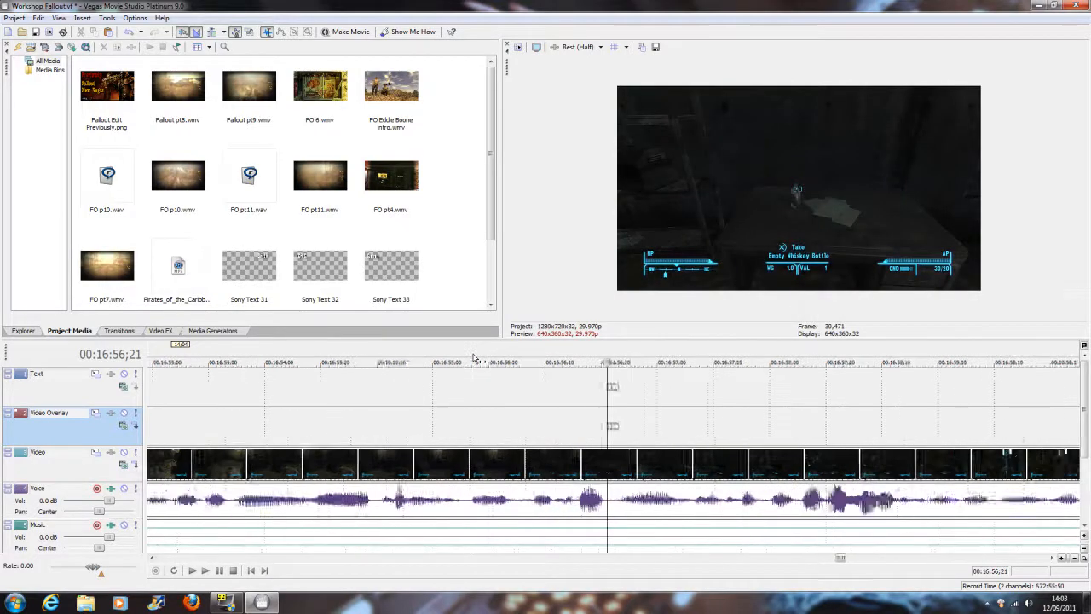
key("Right")
key("Right")
key("Right")
key("Left")
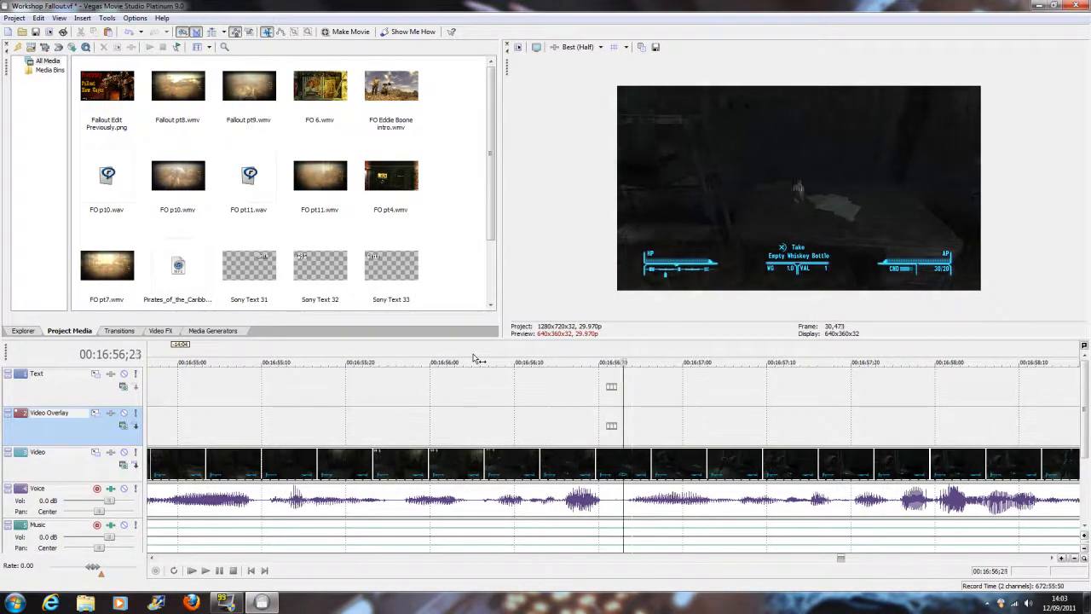
key("s")
- Delete the section between 00:16:35;05 and about 00:16:53, and cut the short terminal clip near 00:16:15 to the clipboard
scroll(659, 413, "down", 8)
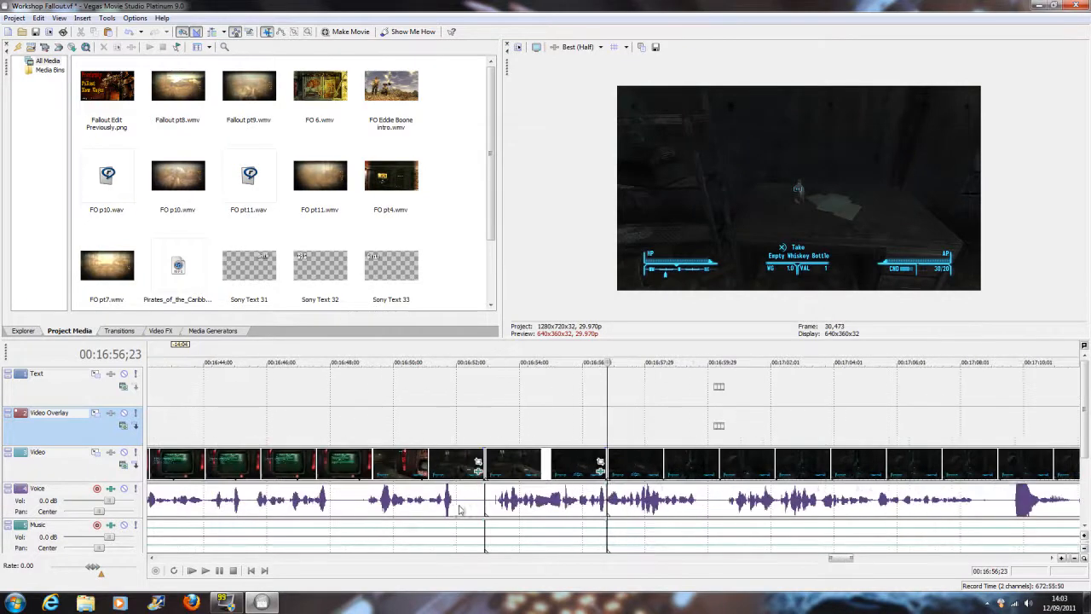
scroll(412, 474, "down", 2)
right_click(474, 468)
left_click(511, 345)
right_click(293, 467)
left_click(315, 325)
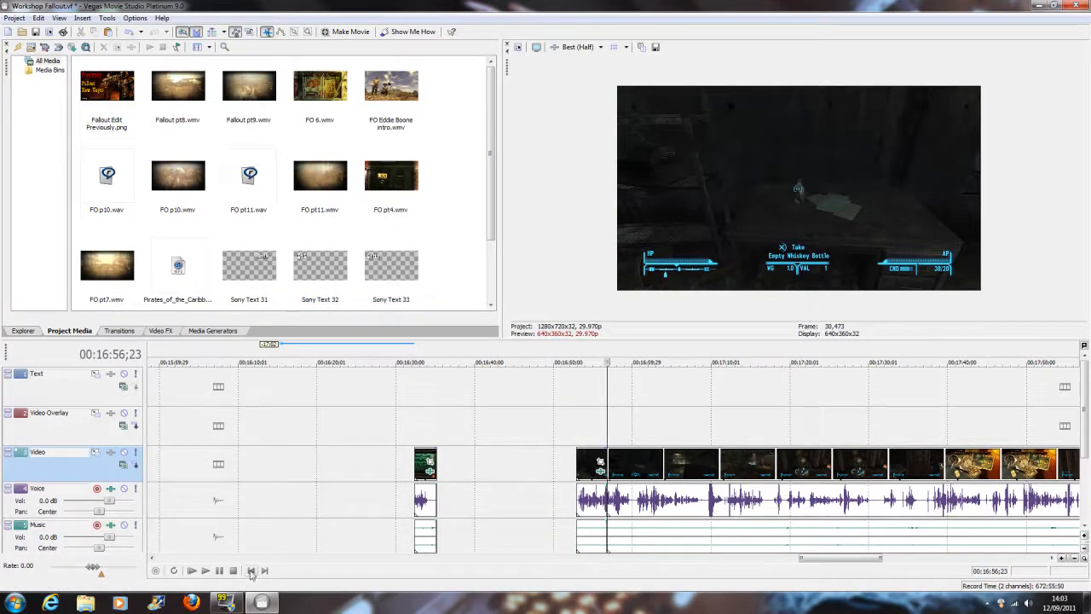
- Move the intro footage with its text and overlay events about 19 seconds later on the timeline
left_click(251, 570)
scroll(599, 479, "down", 2)
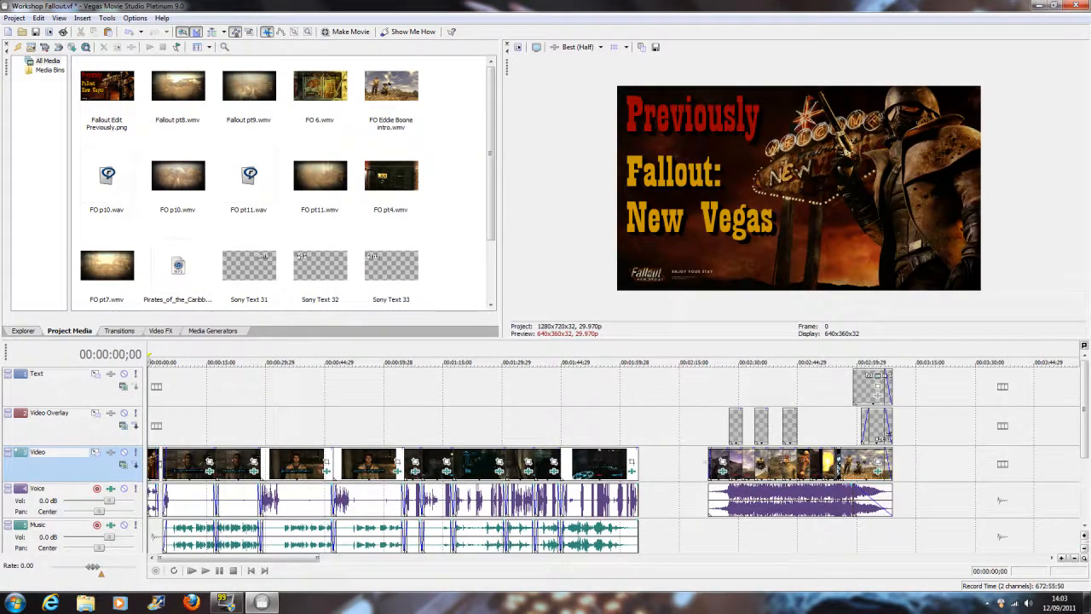
left_click_drag(853, 464, 929, 464)
left_click_drag(863, 386, 940, 388)
left_click_drag(791, 432, 865, 431)
- Paste the terminal clip after the edited footage and shift it back against the preceding clip's end at 00:02:04;19
left_click(650, 469)
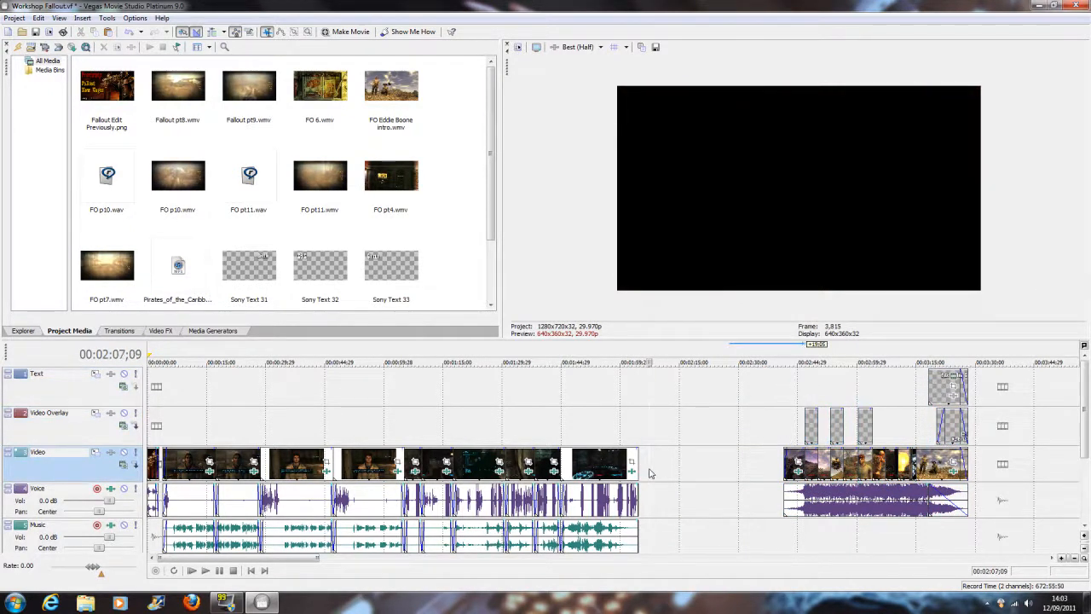
left_click(653, 467)
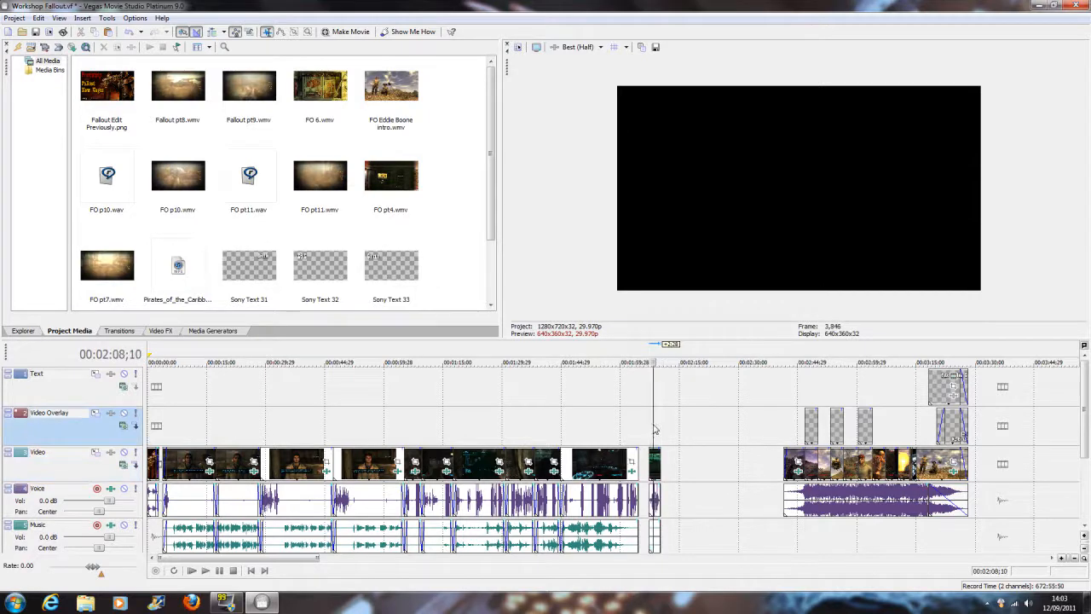
scroll(657, 470, "up", 5)
left_click_drag(585, 474, 538, 477)
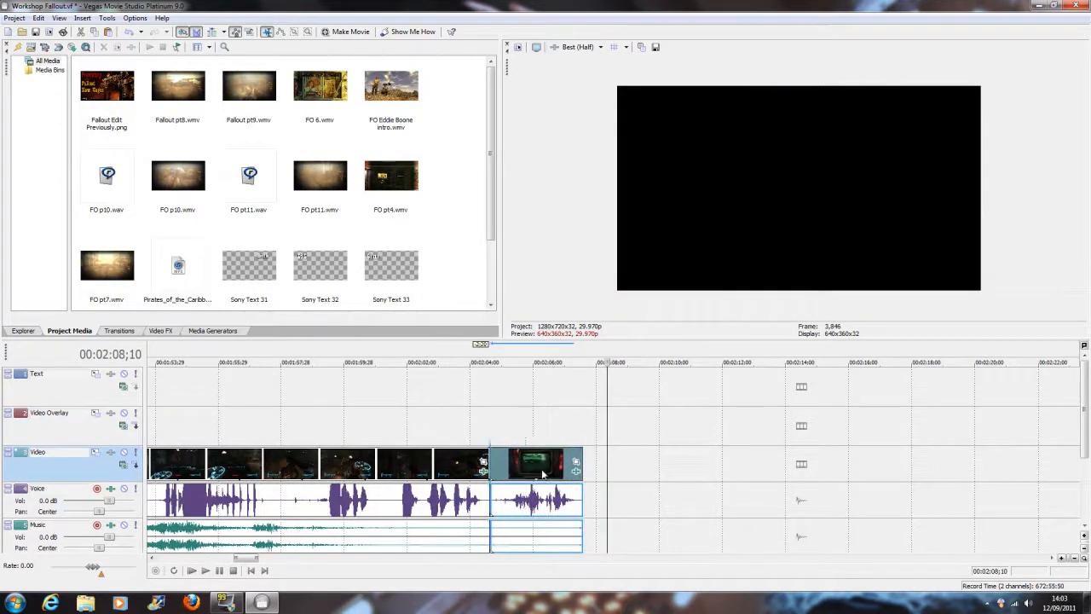
scroll(457, 478, "down", 3)
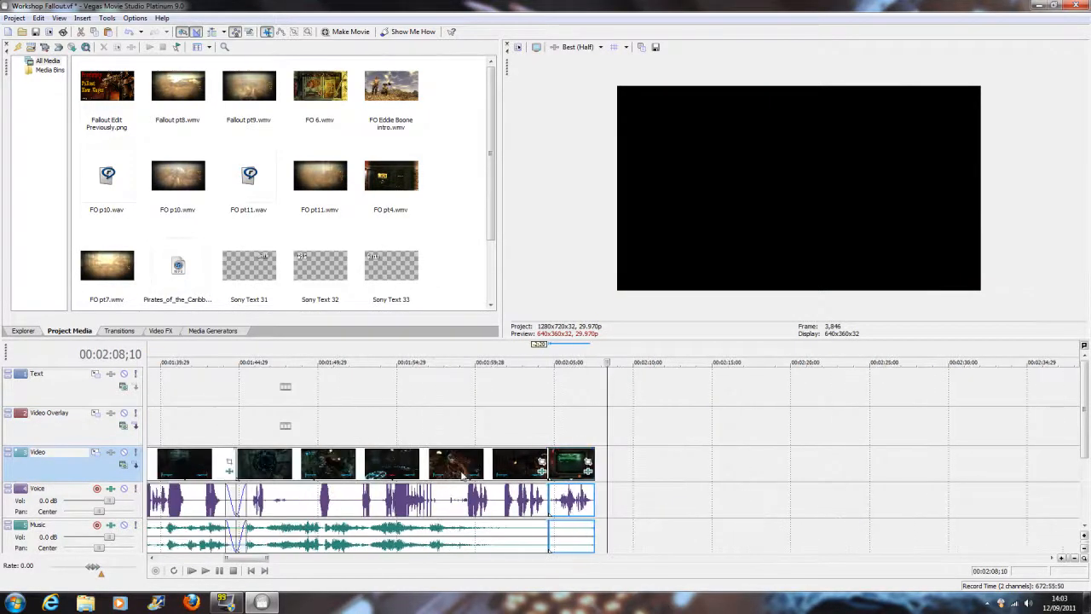
- Fade out the preceding clip's voice audio over about 20 frames before 00:02:04;19, using the S-shaped fade curve
left_click(528, 439)
scroll(528, 438, "up", 6)
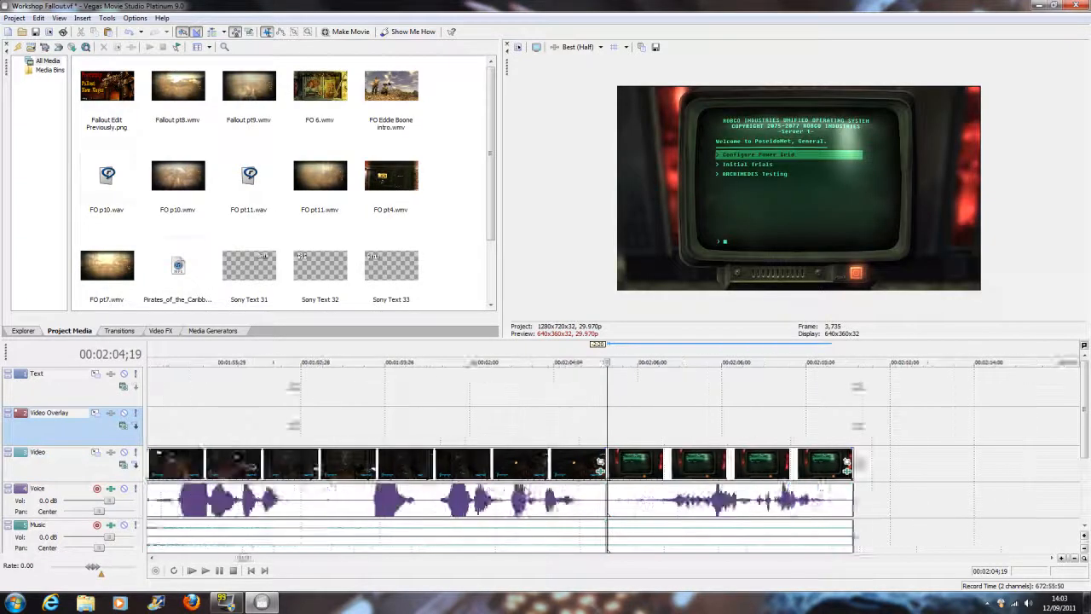
left_click_drag(605, 492, 504, 492)
right_click(517, 492)
mouse_move(554, 235)
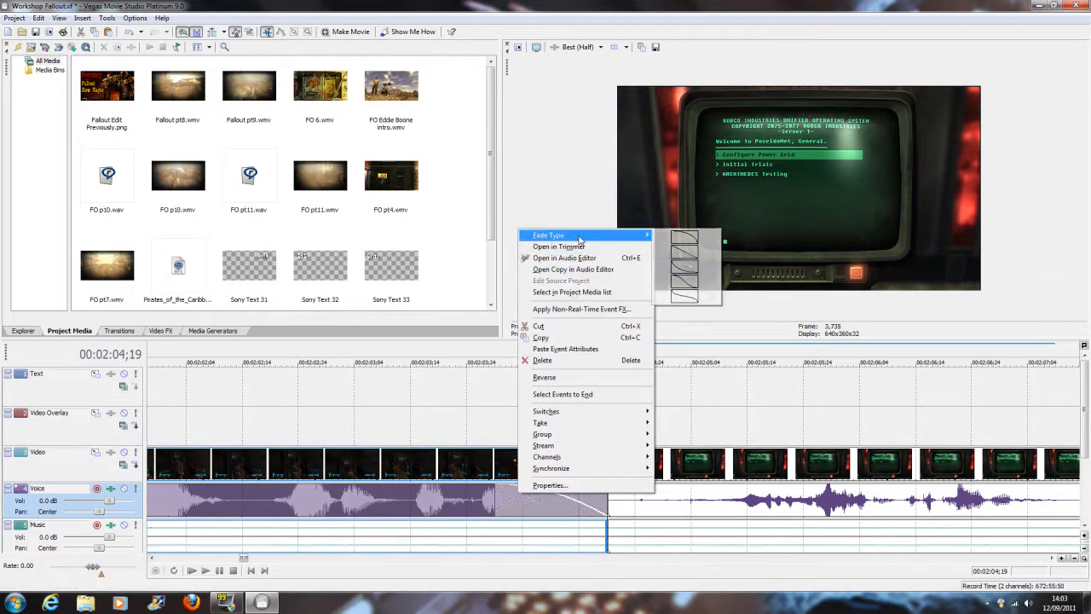
left_click(692, 291)
- Fade out the music before 00:02:04;19 and fade in the terminal clip's voice and music, each over about 20 frames
left_click_drag(603, 522, 494, 525)
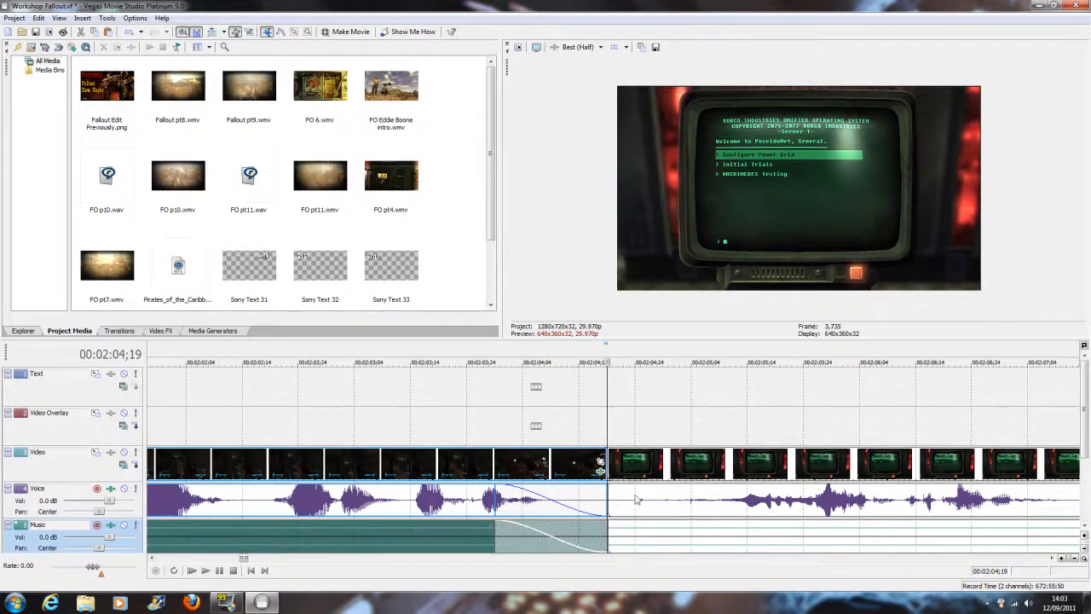
left_click_drag(612, 490, 716, 486)
left_click_drag(607, 522, 716, 526)
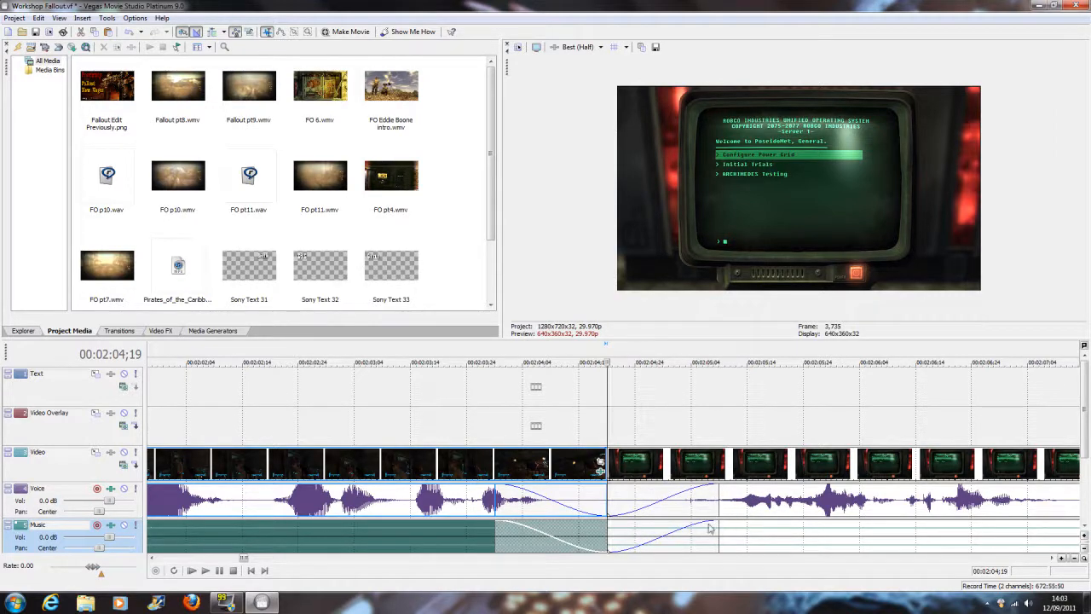
- Cut the second short terminal clip at 00:16:32;11 to the clipboard
scroll(714, 492, "down", 8)
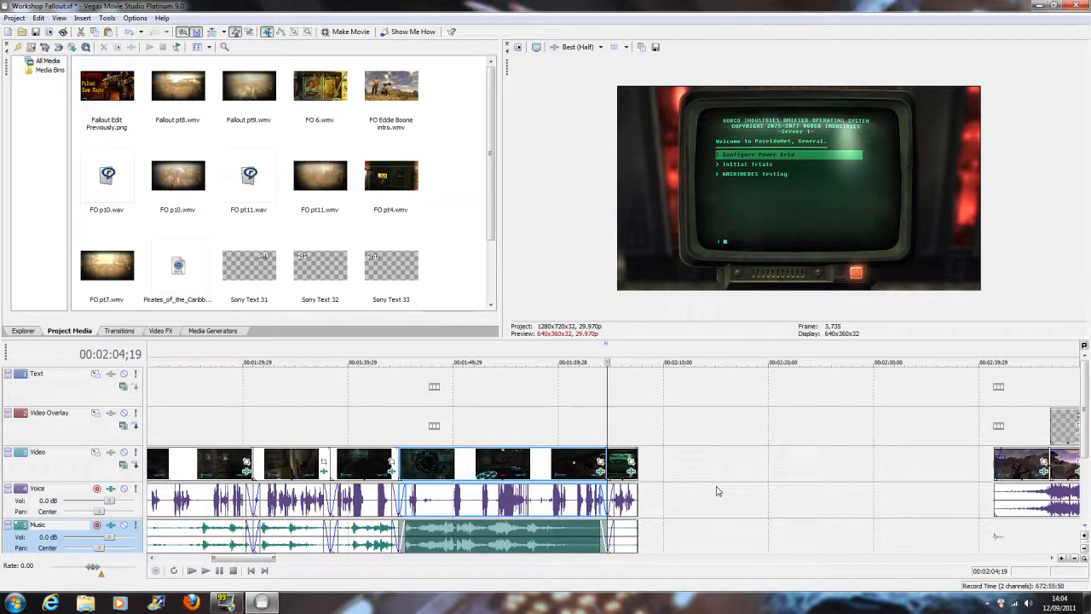
scroll(659, 490, "down", 10)
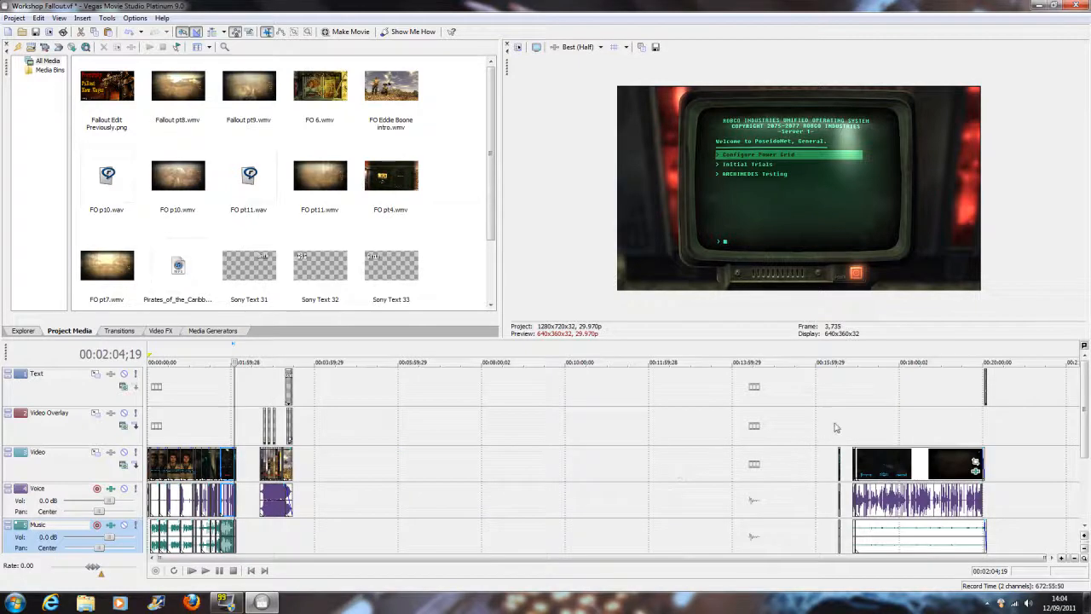
left_click(843, 427)
scroll(663, 469, "up", 12)
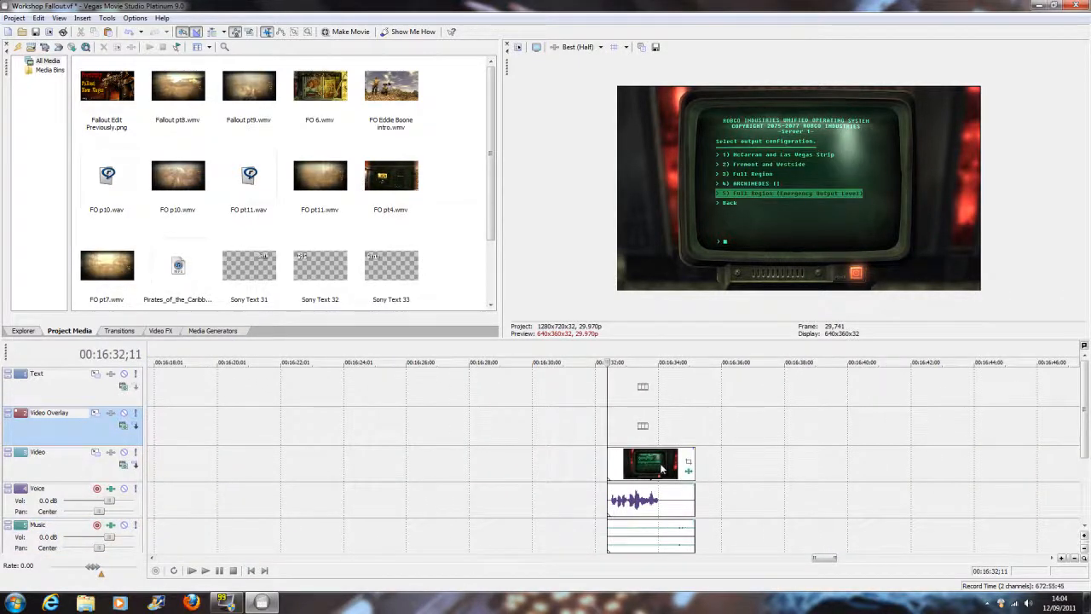
right_click(662, 469)
left_click(694, 309)
- Paste the second terminal clip after the edited footage and move it against the first terminal clip's end at 00:02:07;17
scroll(525, 470, "down", 4)
scroll(349, 511, "down", 5)
left_click(238, 360)
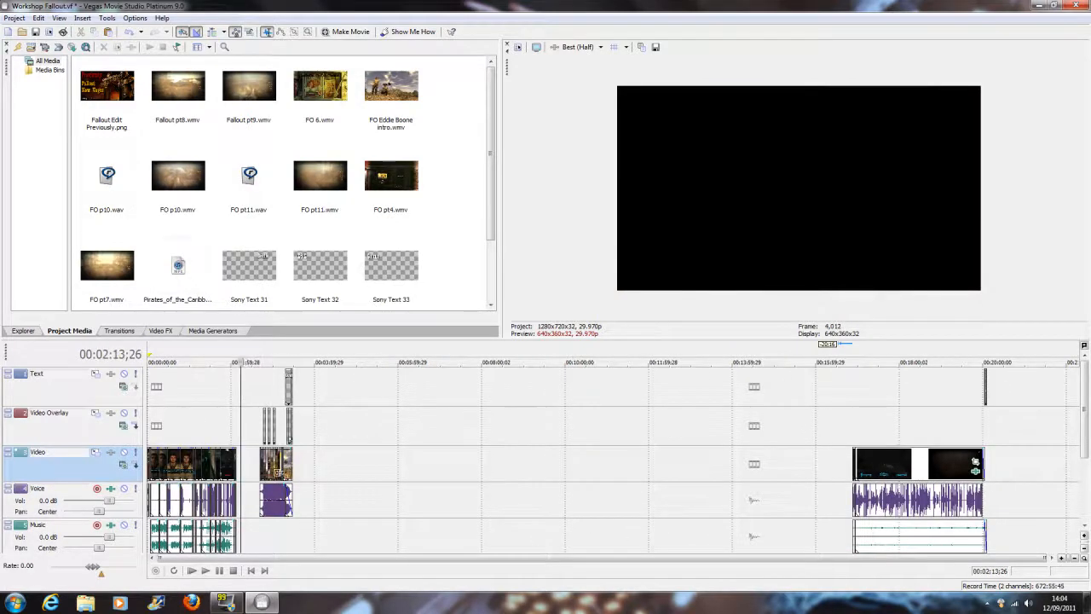
scroll(499, 463, "up", 8)
key("ctrl+v")
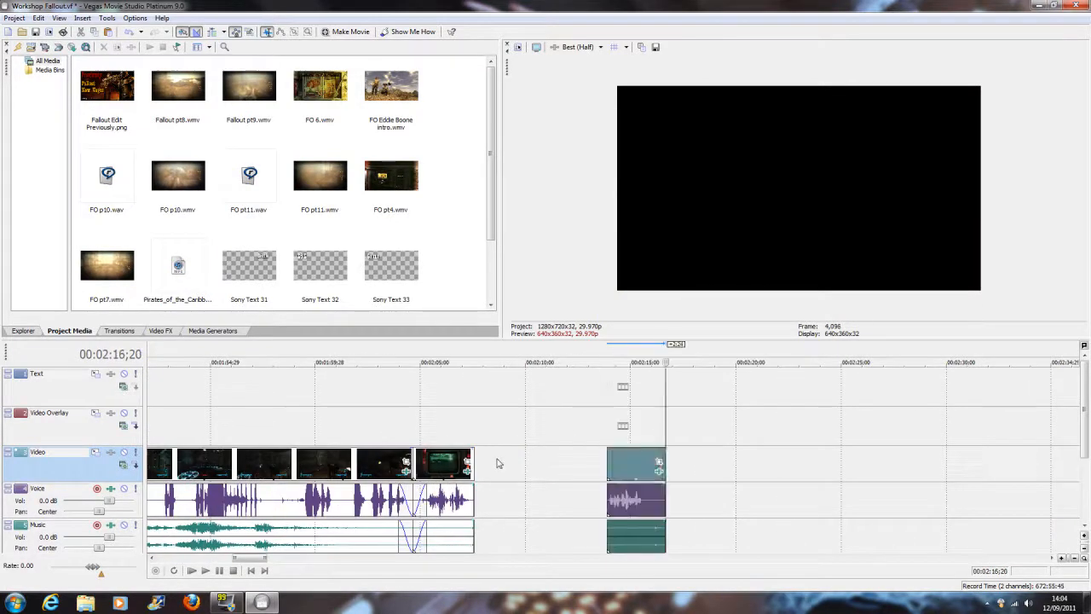
left_click_drag(657, 462, 523, 465)
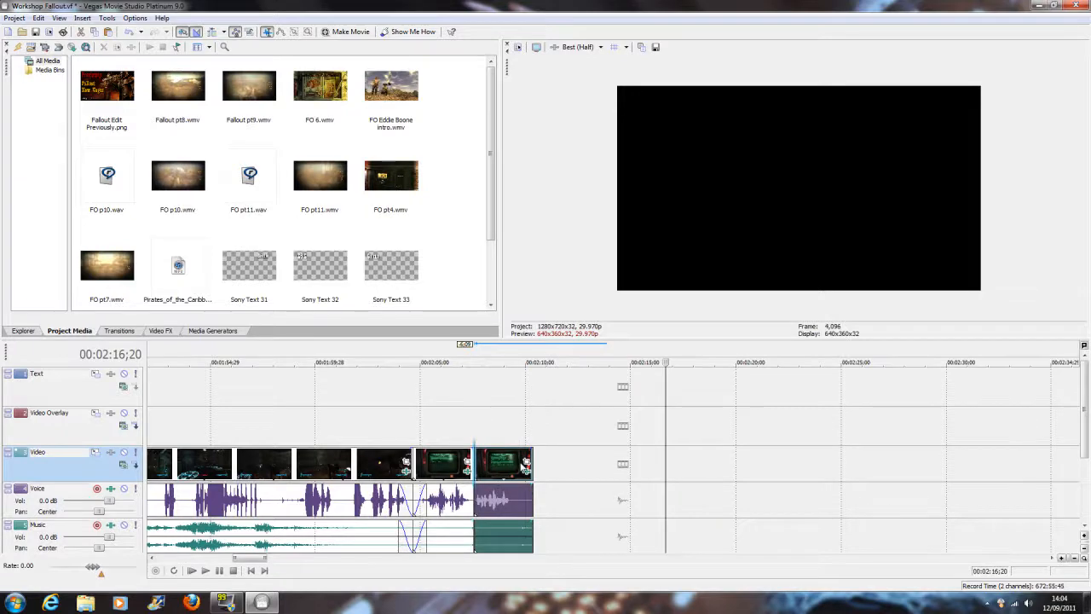
- Fade out the first terminal clip's voice and music over about 20 frames before 00:02:07;17, applying the S-shaped fade curve to the voice
left_click(477, 434)
scroll(494, 469, "up", 5)
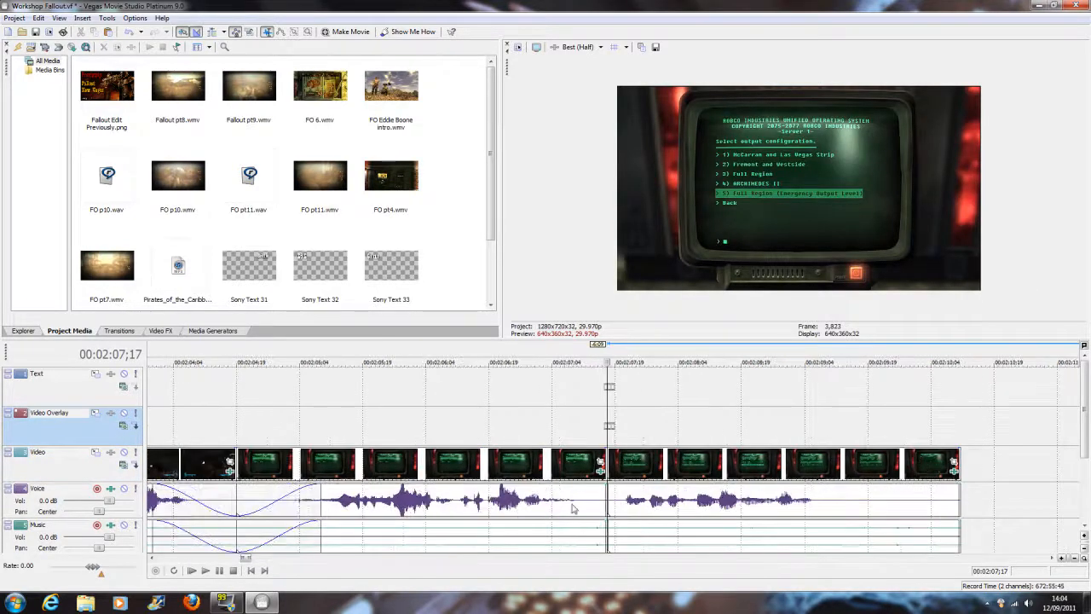
left_click_drag(608, 486, 525, 498)
left_click_drag(607, 520, 525, 524)
right_click(566, 498)
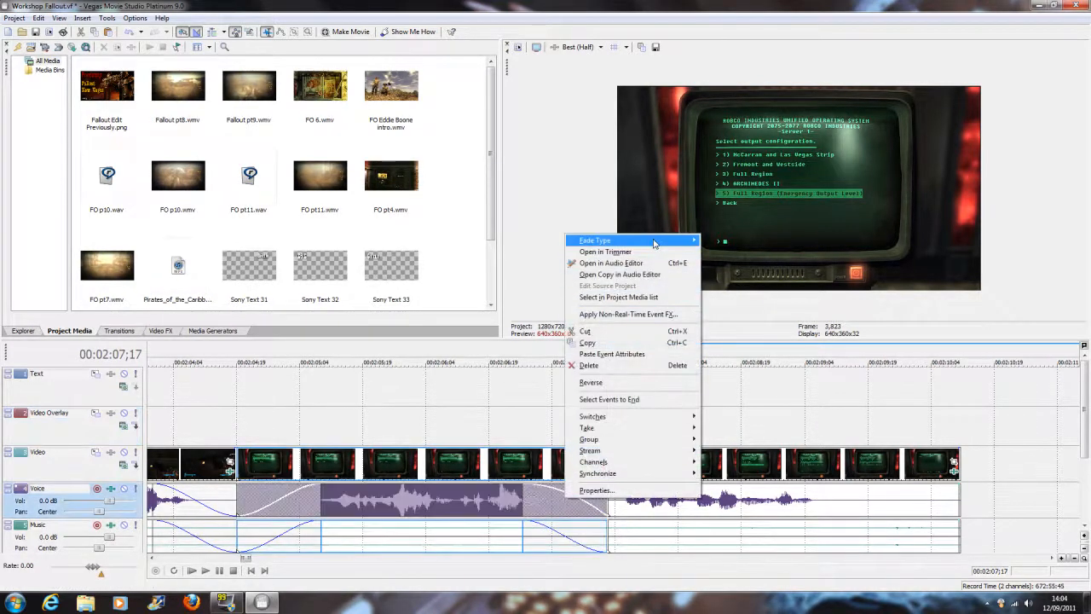
mouse_move(635, 240)
left_click(726, 291)
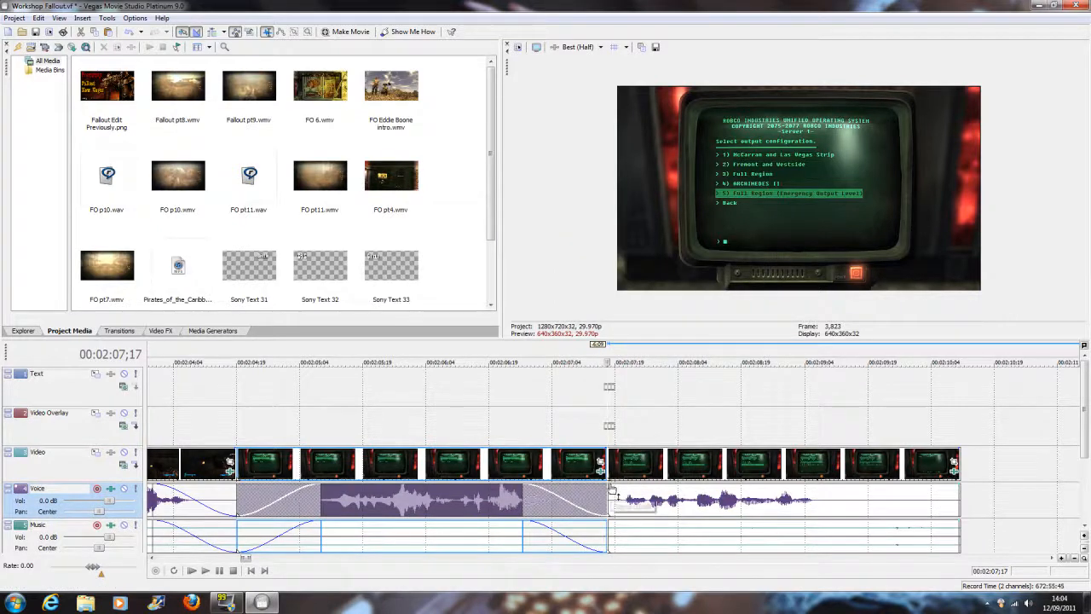
- Fade in the second terminal clip's voice and music over about 20 frames from 00:02:07;17
left_click_drag(608, 483, 690, 485)
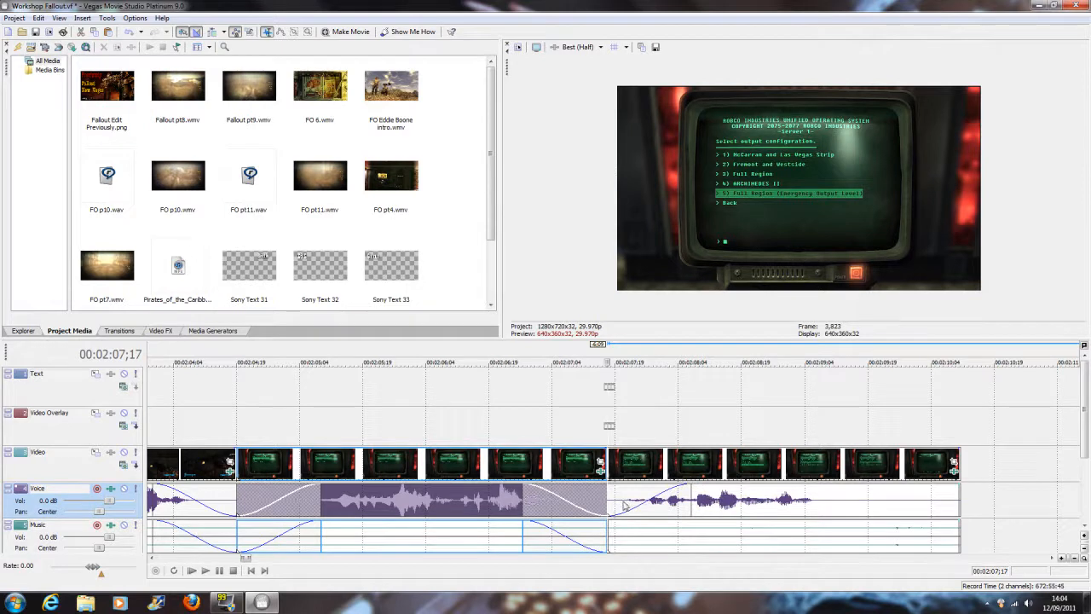
left_click_drag(611, 527, 695, 526)
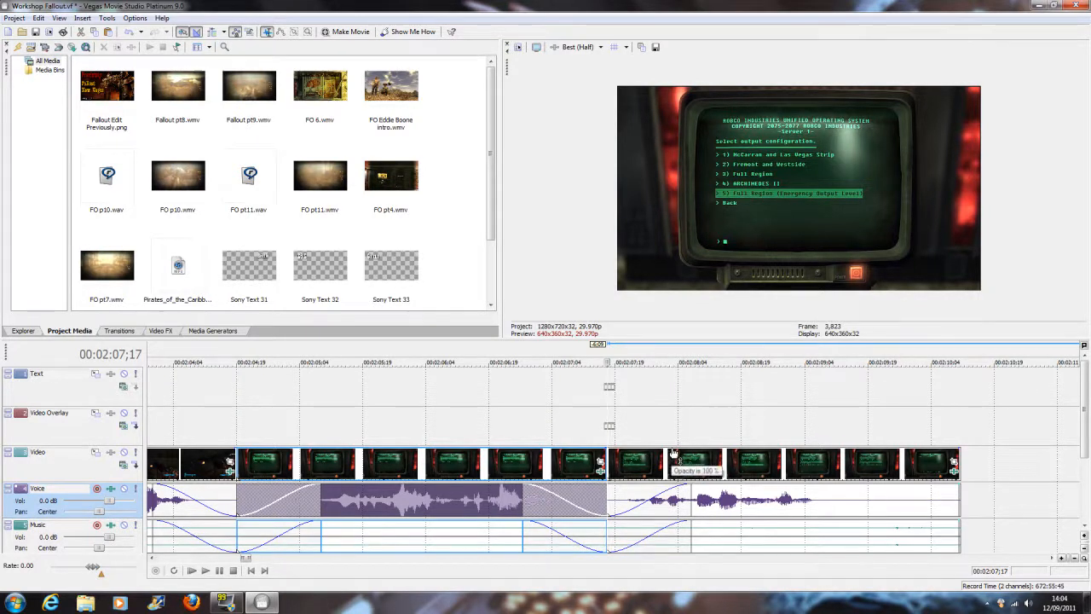
scroll(700, 429, "down", 2)
scroll(697, 433, "down", 2)
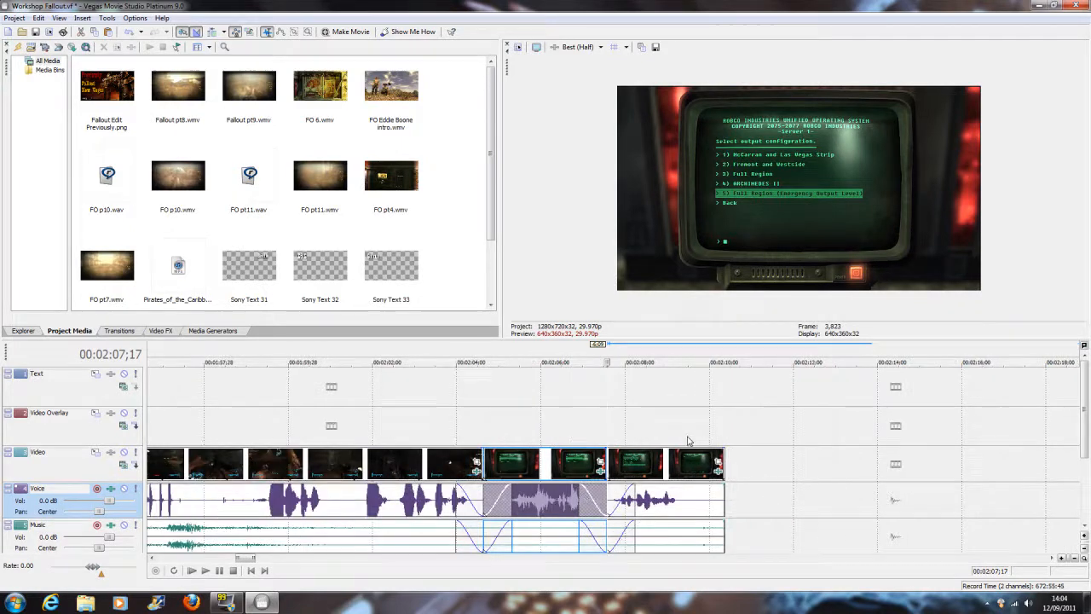
scroll(687, 435, "down", 2)
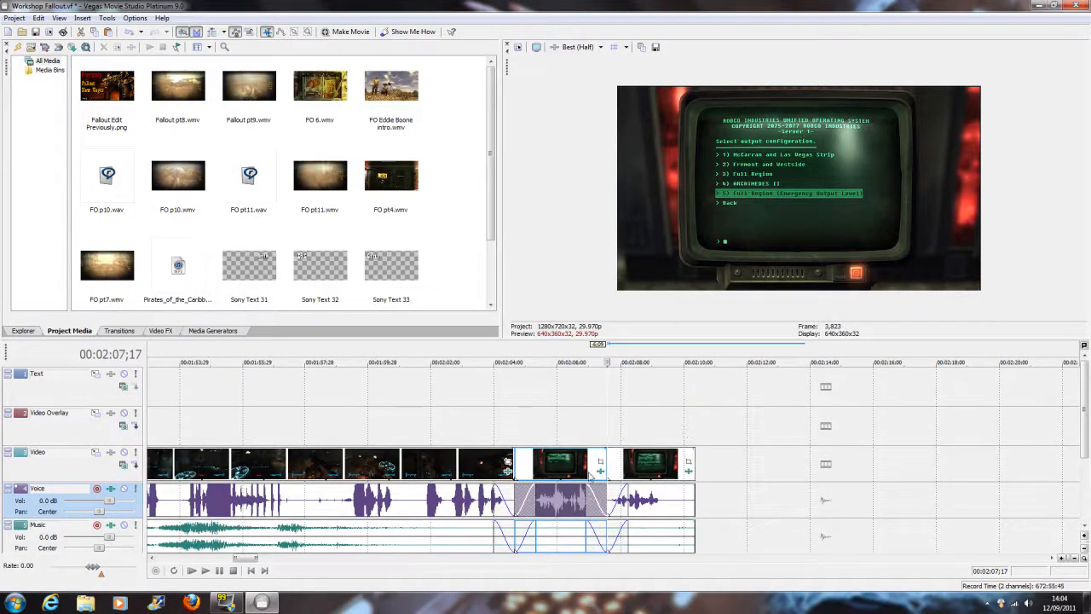
- Play back the join between the two terminal clips from 00:02:06;16
scroll(624, 493, "up", 3)
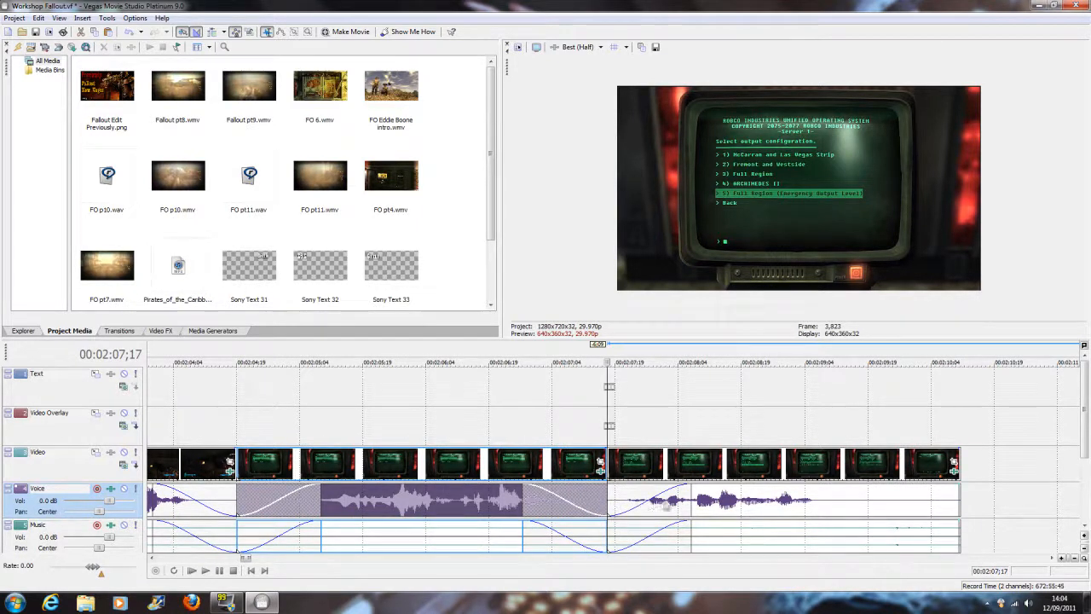
left_click(477, 365)
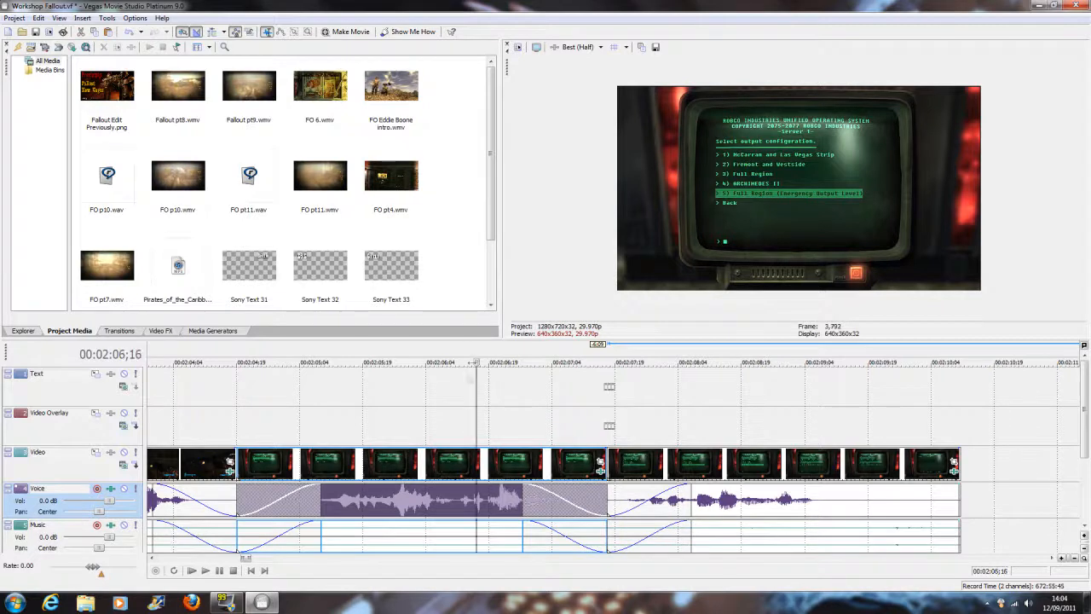
left_click(221, 570)
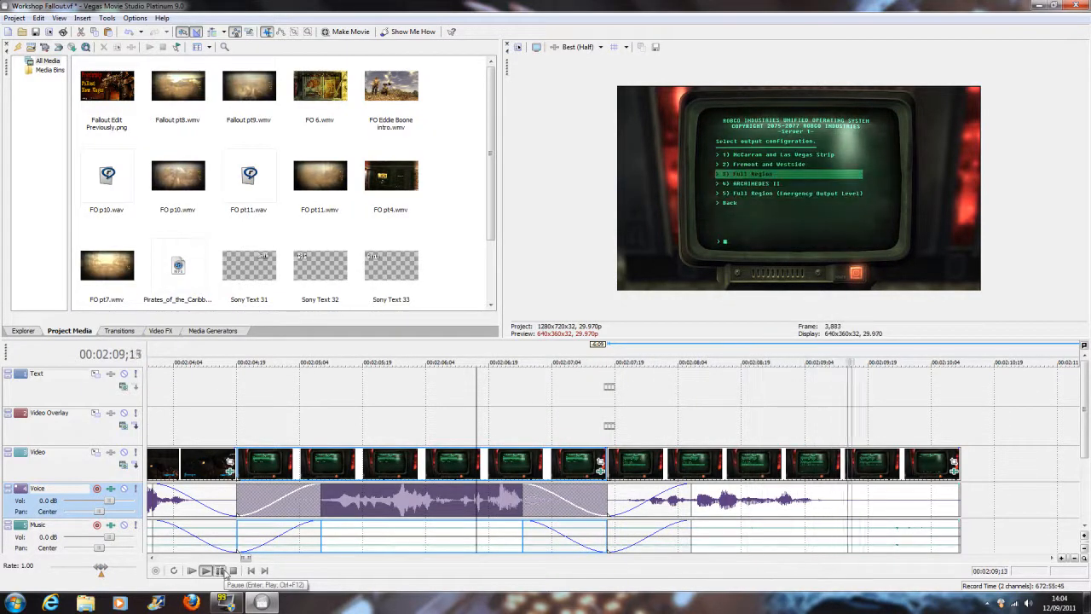
left_click(219, 570)
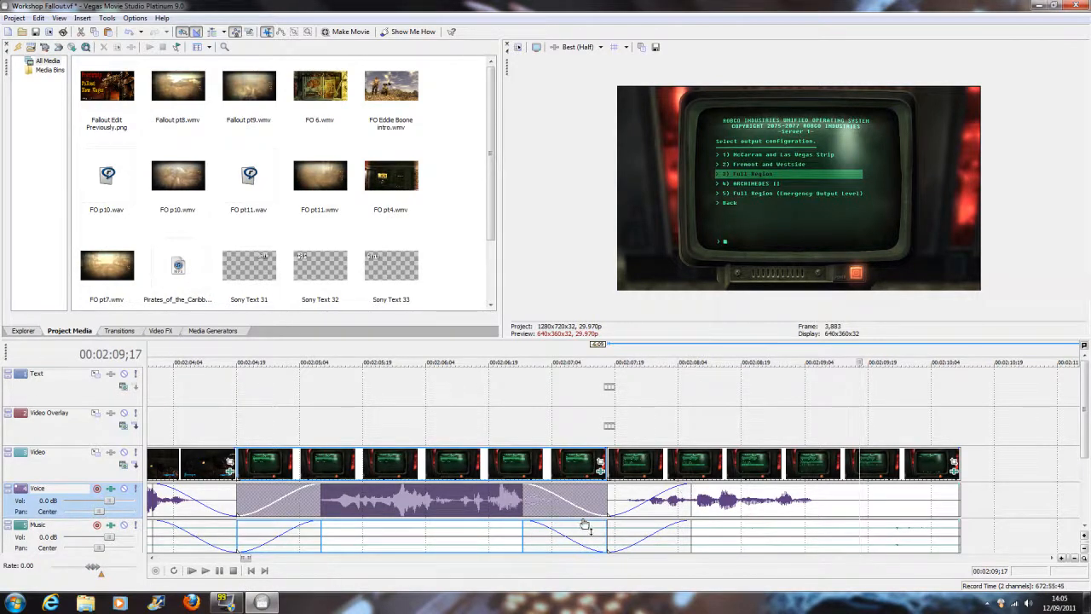
- Cut the short gameplay clip starting at 00:16:52;27 to the clipboard
scroll(798, 438, "down", 10)
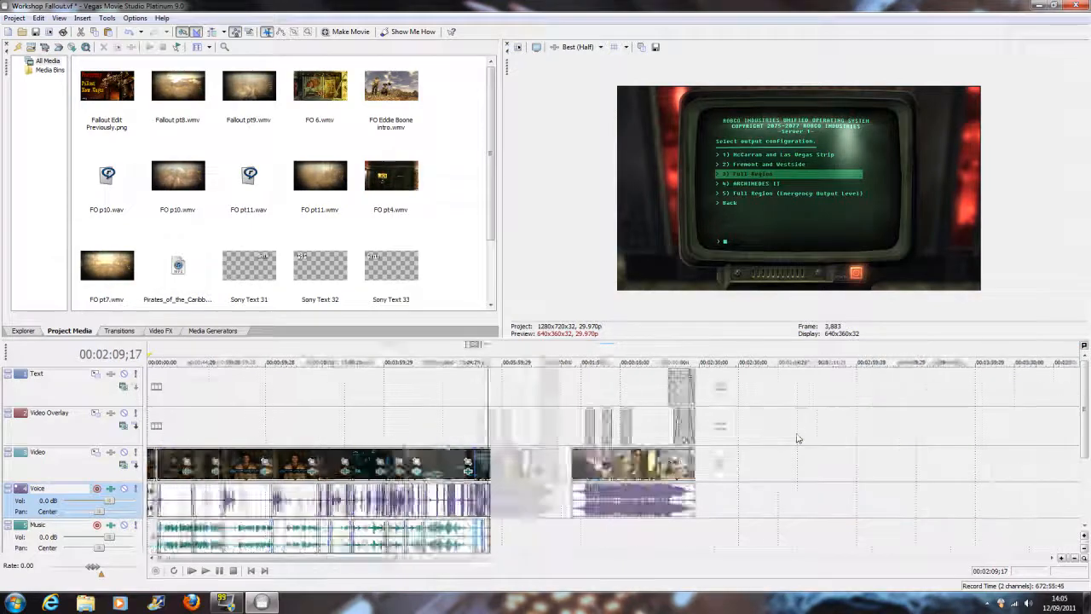
scroll(798, 438, "down", 5)
left_click(857, 437)
scroll(848, 435, "up", 15)
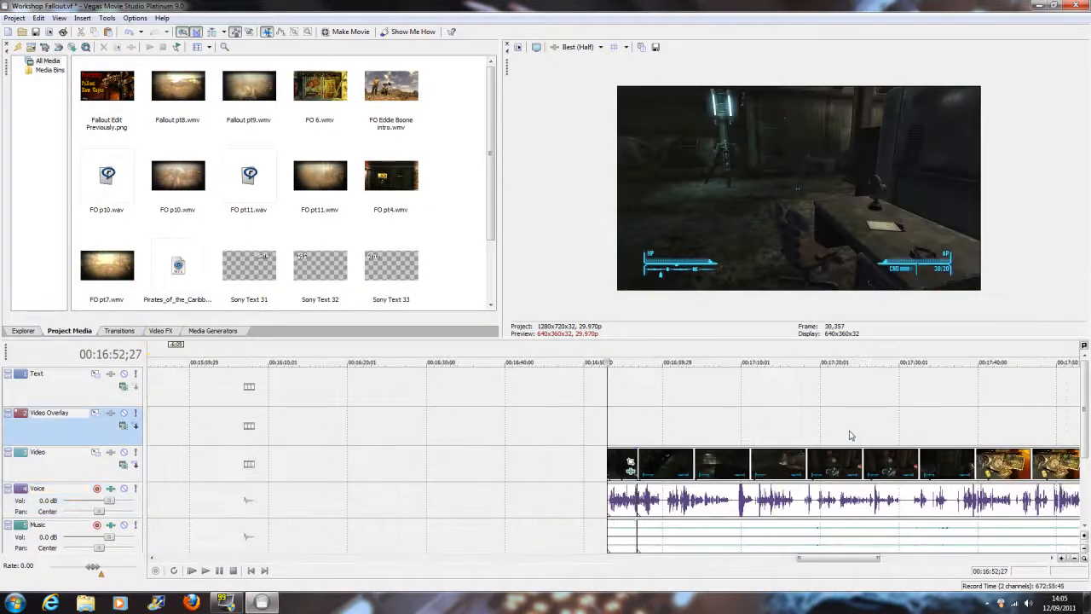
right_click(744, 459)
left_click(766, 301)
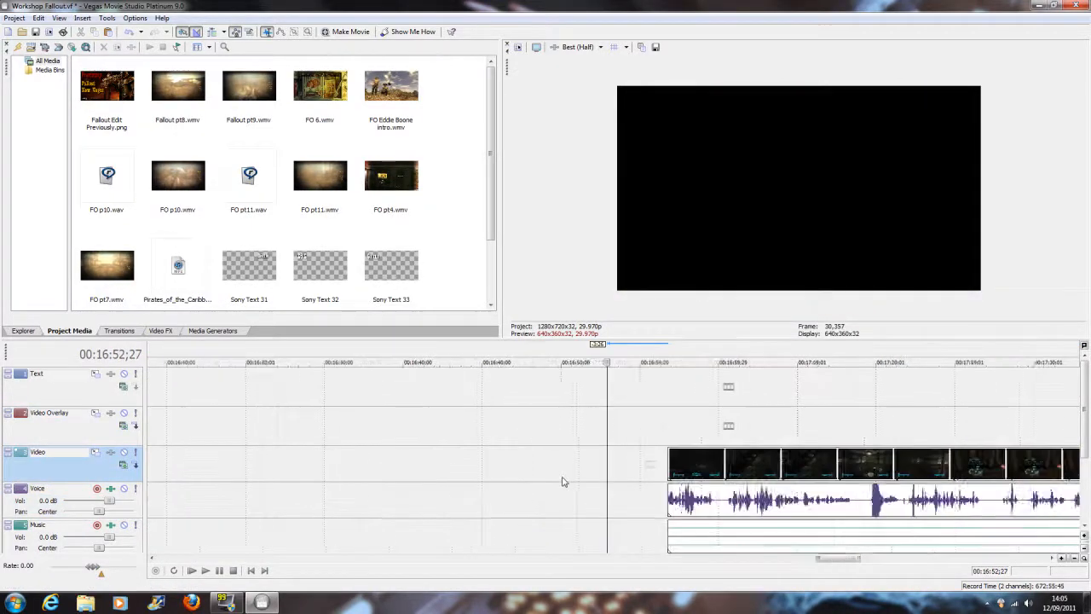
- Paste the short gameplay clip after the edited footage and move it against the second terminal clip's end at 00:02:10;11
scroll(562, 480, "down", 10)
left_click(241, 362)
scroll(240, 361, "up", 8)
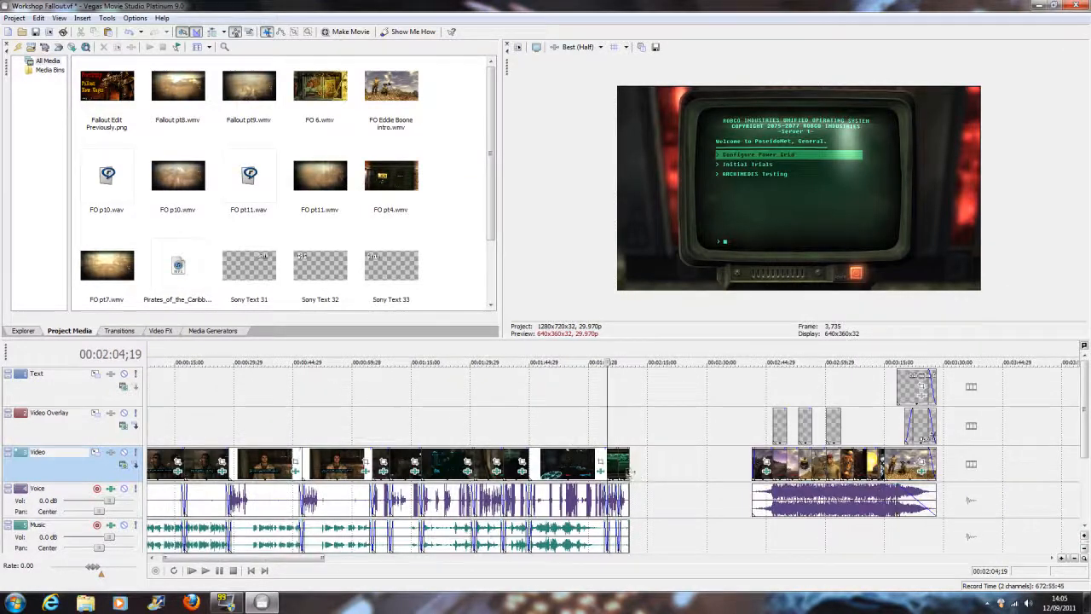
left_click(634, 477)
left_click(637, 479)
left_click_drag(637, 479, 636, 467)
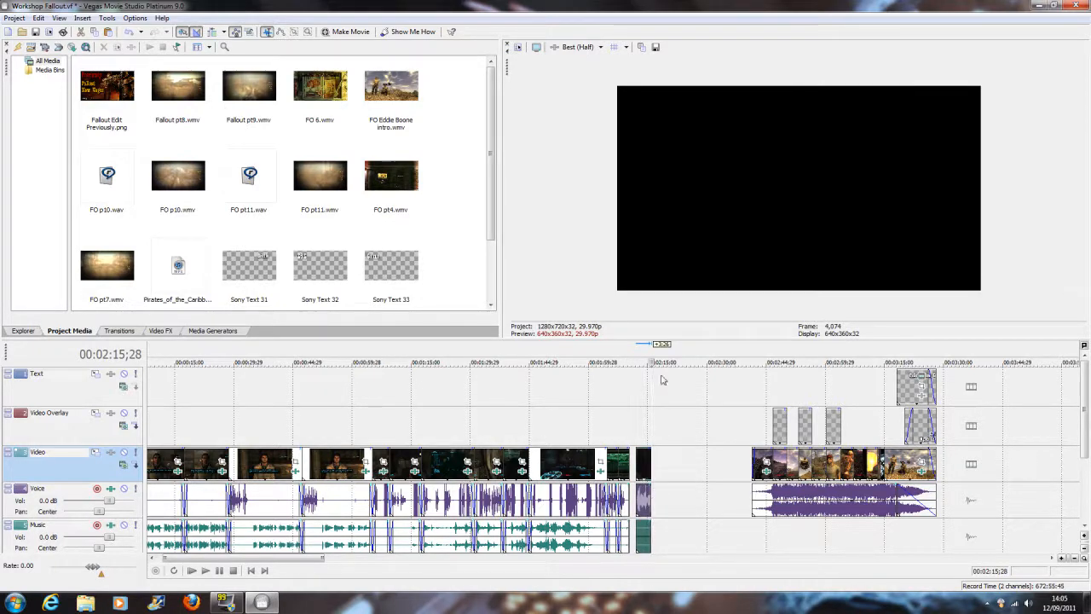
scroll(640, 439, "up", 3)
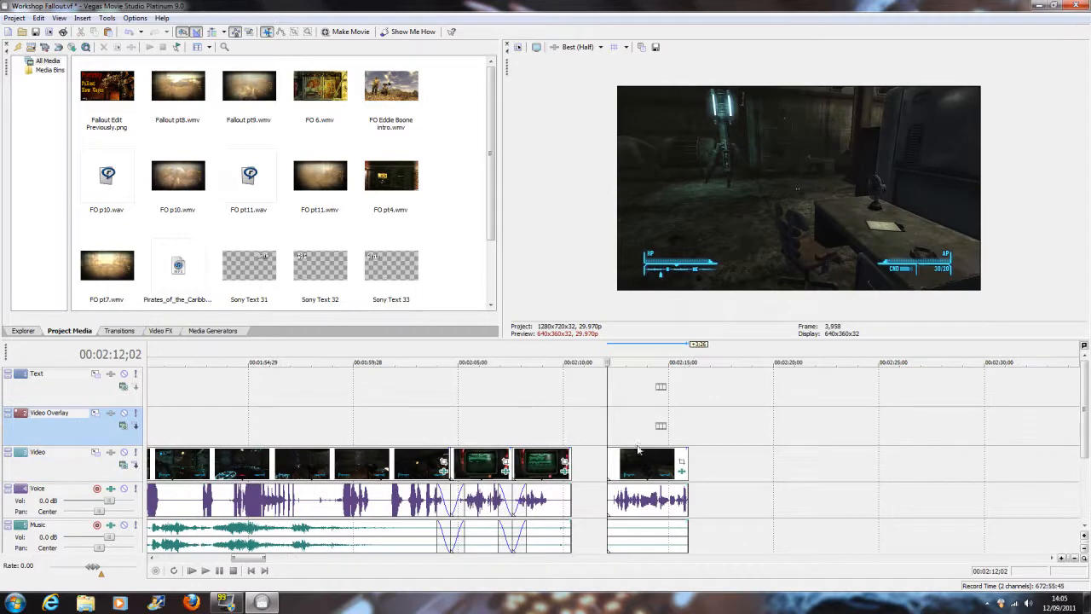
left_click_drag(654, 473, 585, 474)
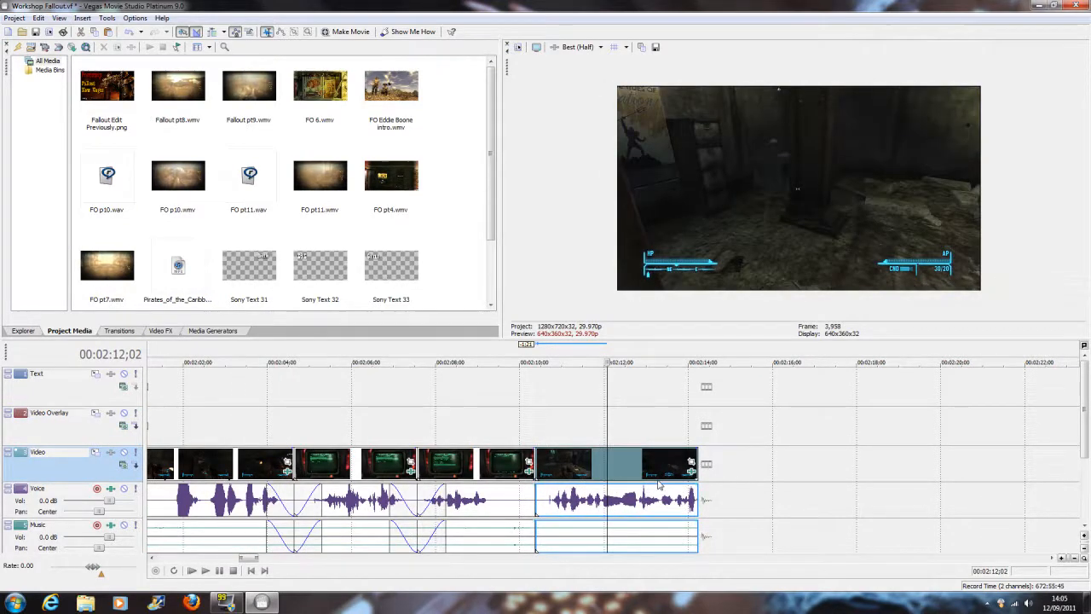
- Fade out the second terminal clip's voice and music over about 20 frames before 00:02:10;11
left_click(532, 438)
scroll(537, 436, "up", 4)
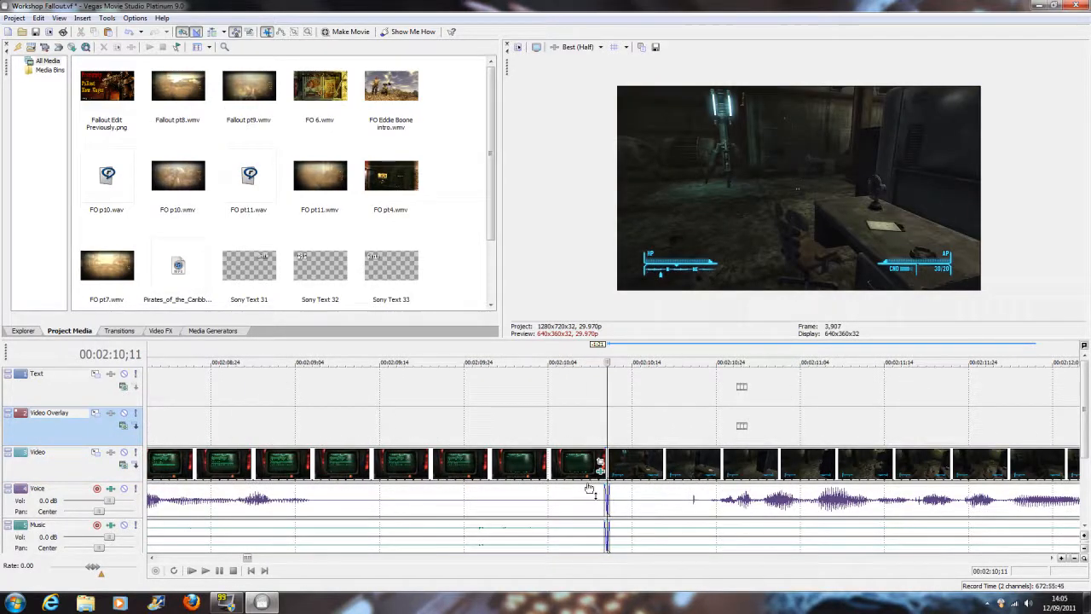
left_click_drag(607, 487, 439, 492)
left_click_drag(606, 524, 438, 524)
right_click(503, 509)
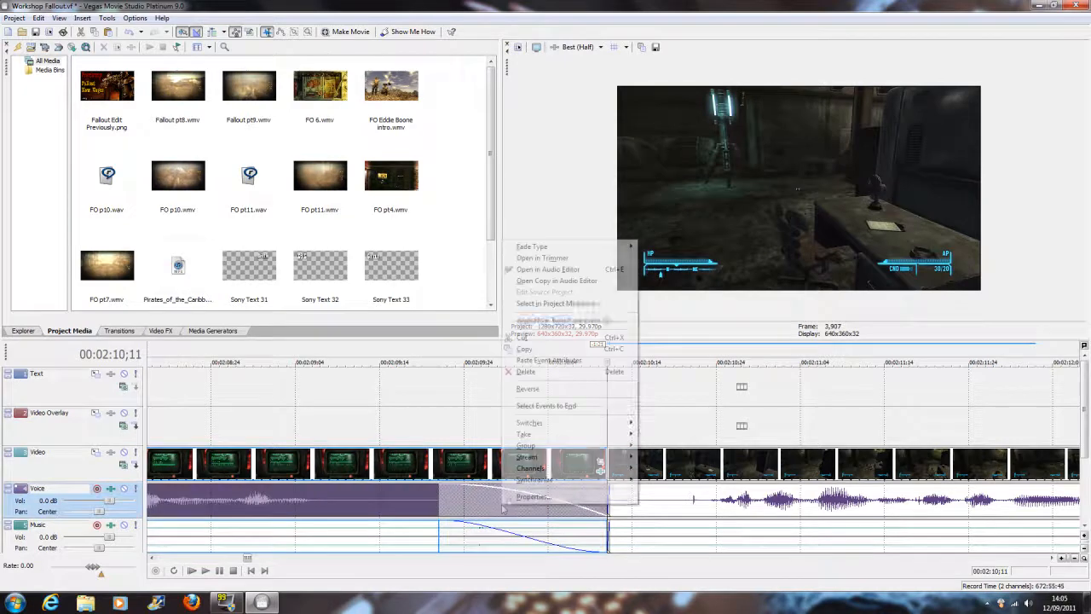
left_click(588, 257)
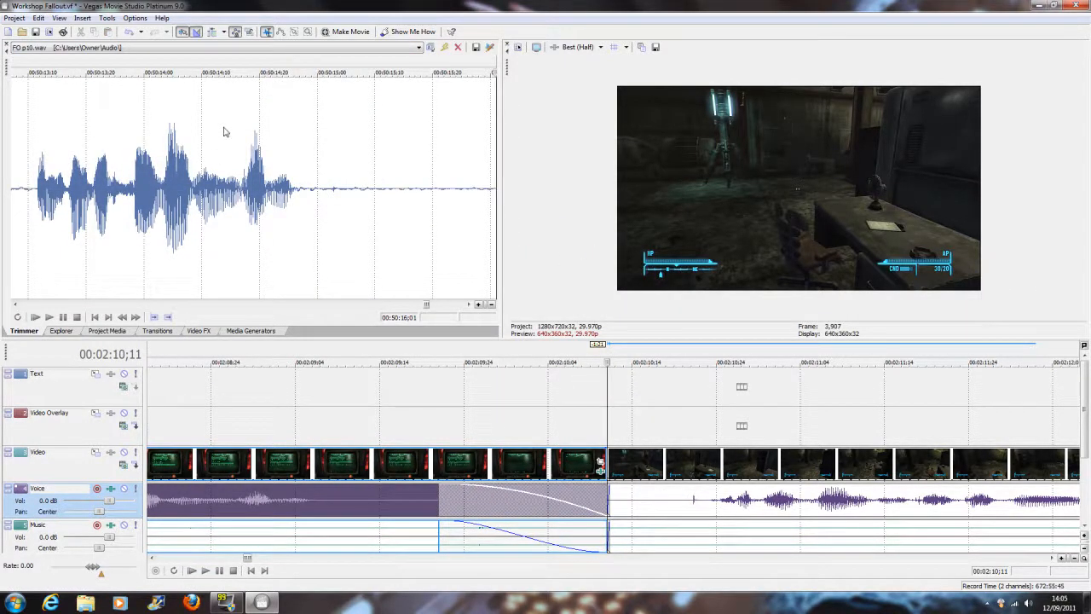
left_click(61, 331)
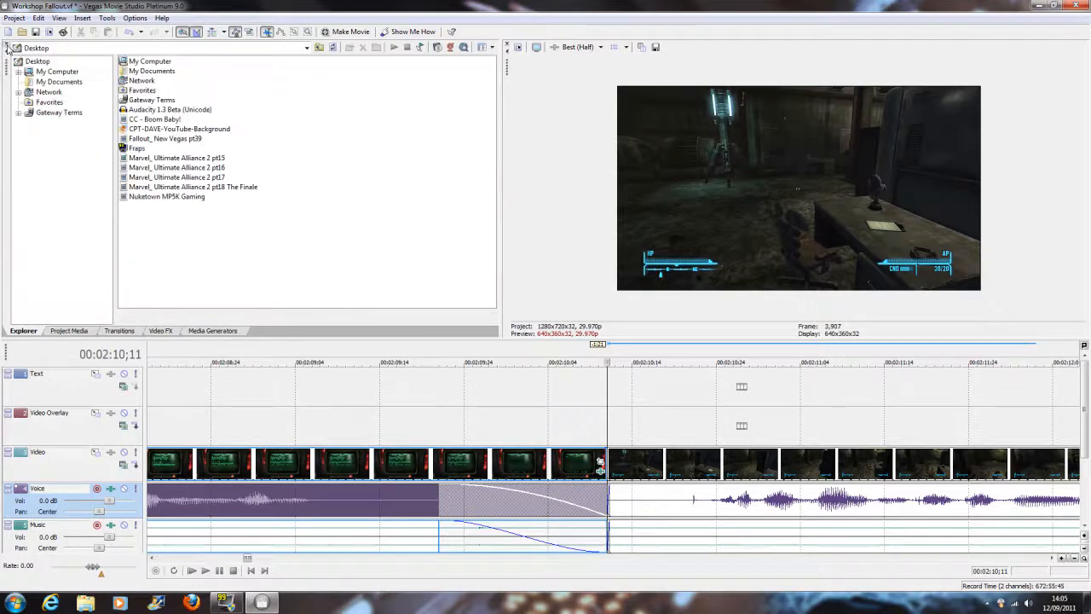
left_click(69, 331)
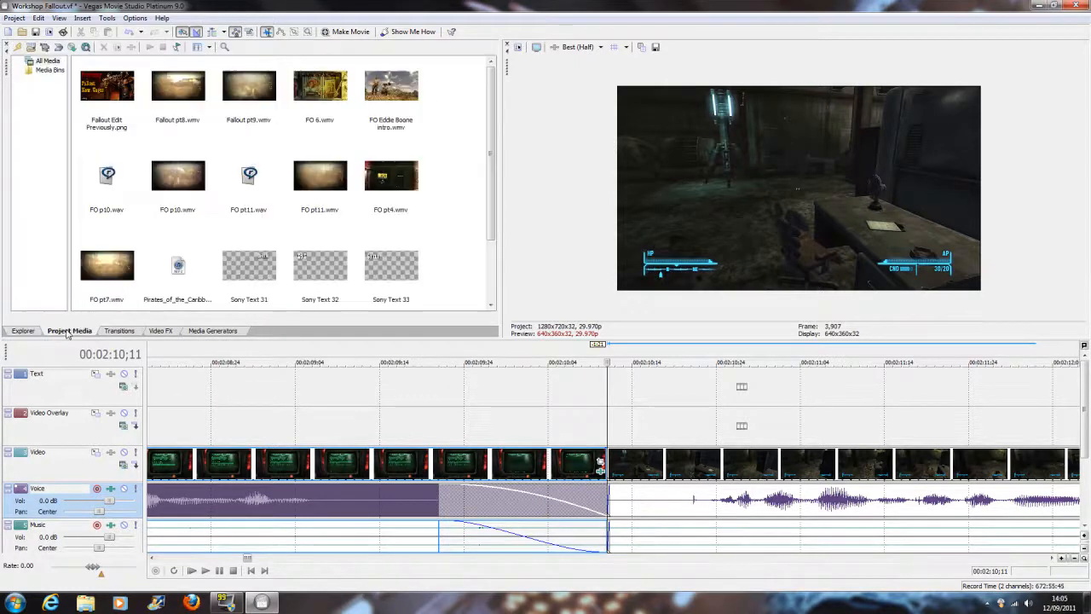
- Apply the S-shaped fade curve to the second terminal clip's voice fade-out
right_click(578, 504)
mouse_move(597, 242)
left_click(747, 286)
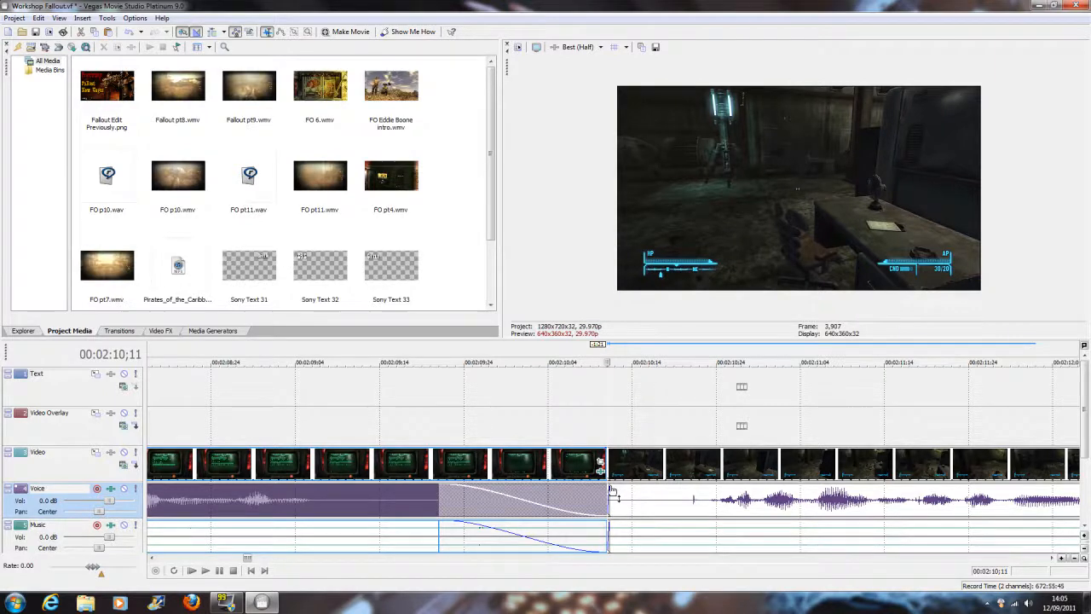
- Fade in the pasted gameplay clip's voice and music over about 20 frames from 00:02:10;11
left_click_drag(610, 491, 772, 489)
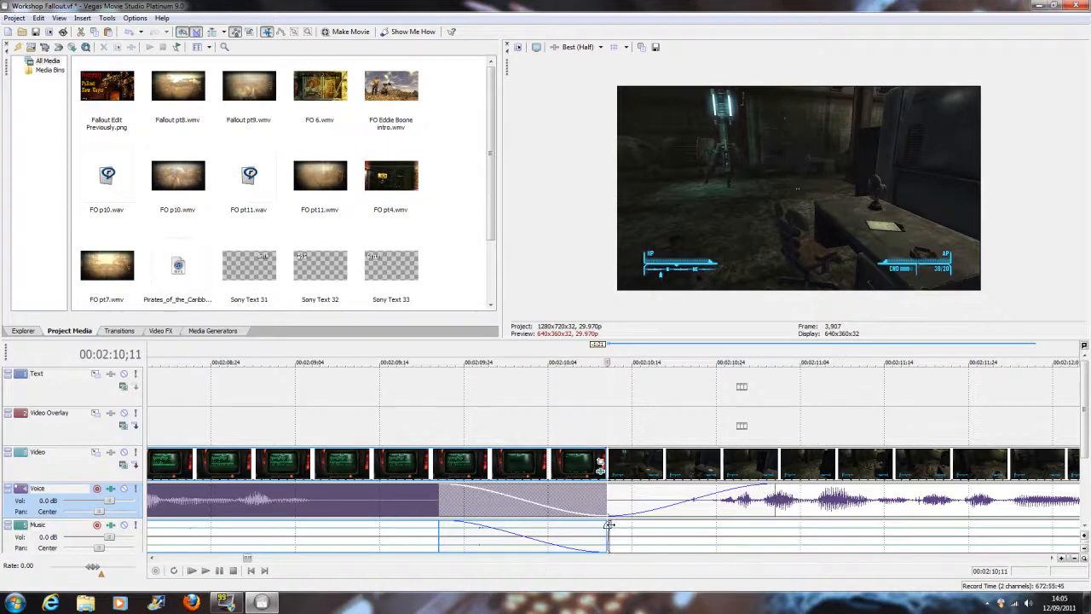
left_click_drag(609, 524, 775, 526)
scroll(757, 508, "down", 4)
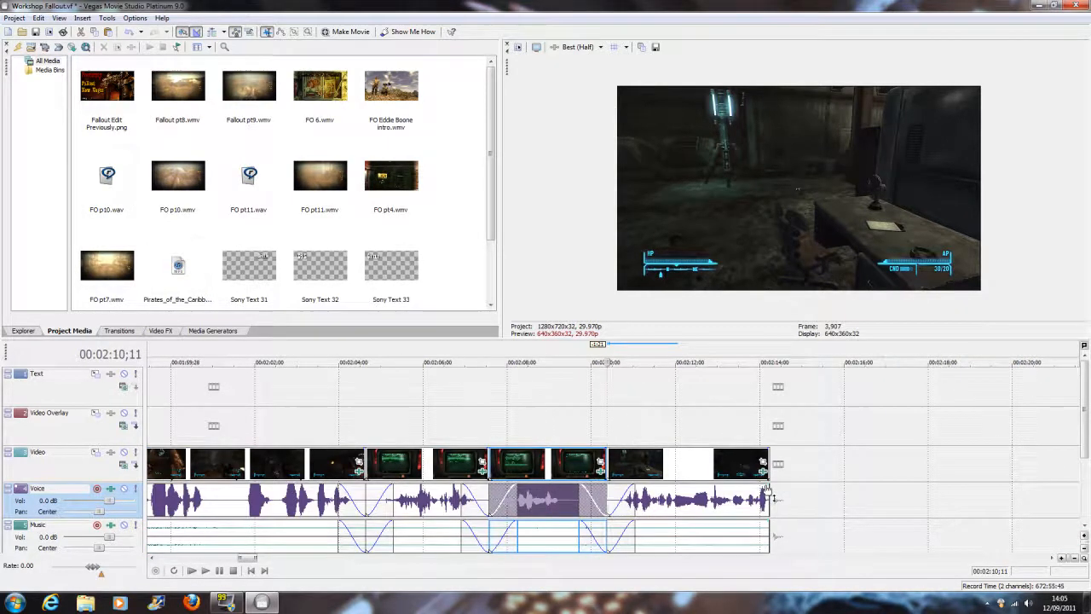
- Fade out the pasted gameplay clip's voice and music over 20 frames before 00:02:14;07, applying the S-shaped fade curve to the voice
scroll(771, 493, "up", 4)
scroll(770, 490, "down", 3)
left_click(930, 437)
scroll(723, 502, "up", 5)
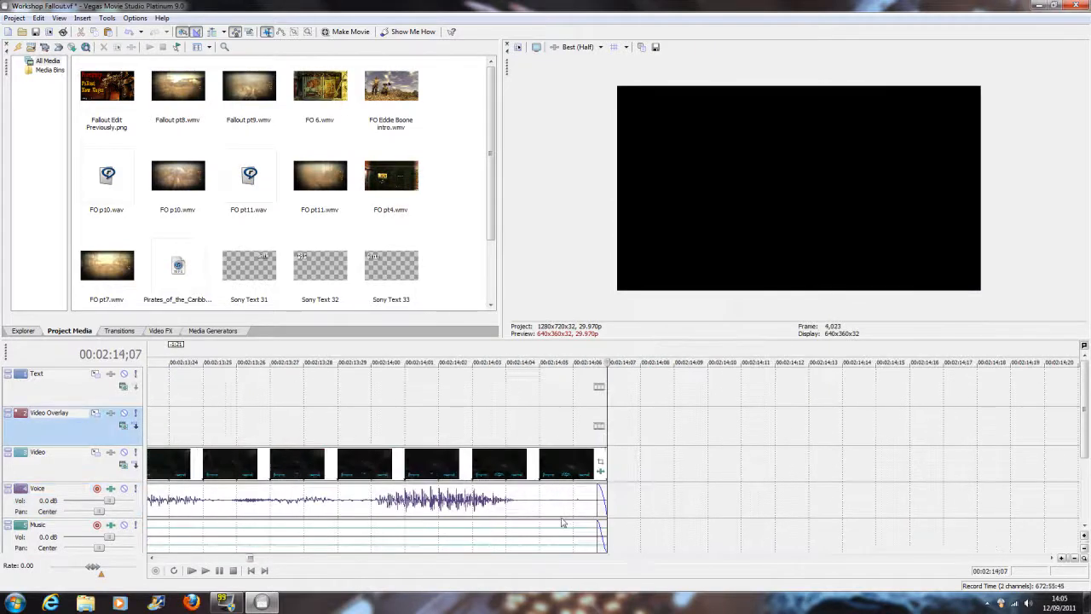
scroll(601, 493, "down", 3)
left_click_drag(606, 493, 383, 494)
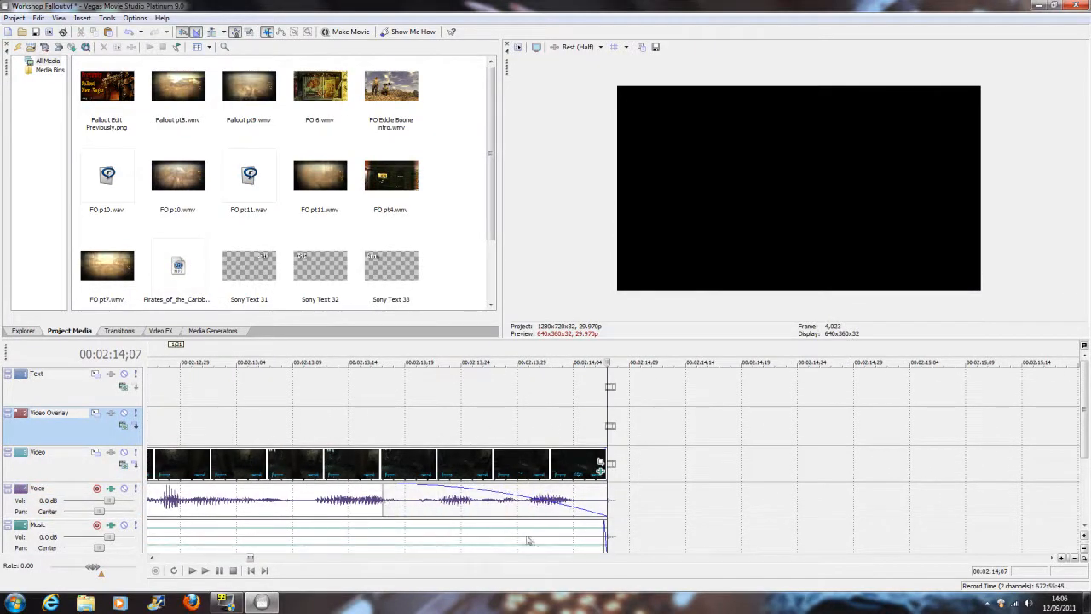
left_click_drag(603, 532, 384, 531)
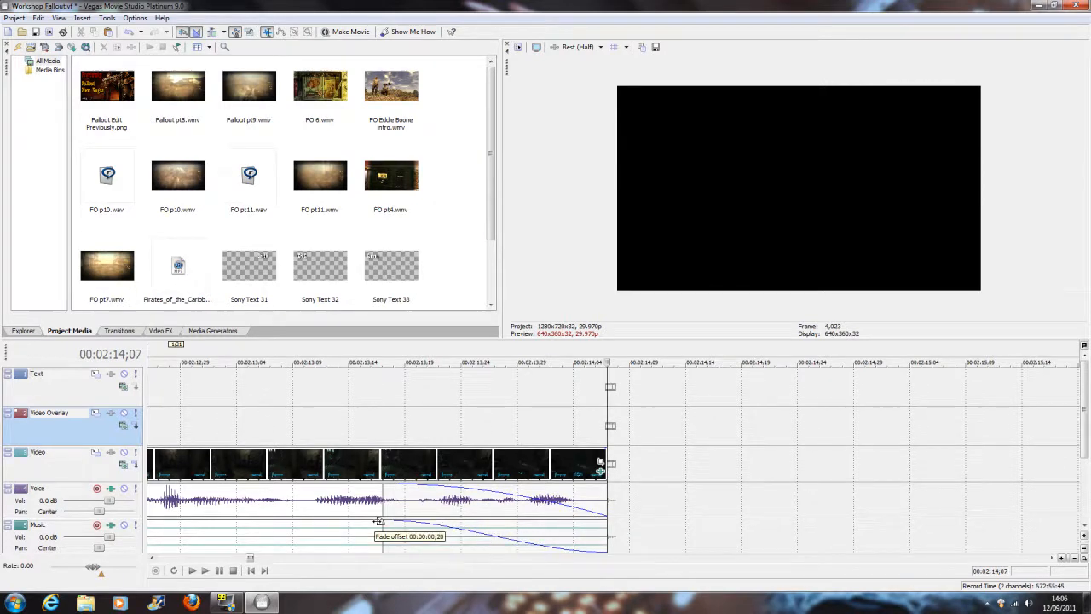
right_click(451, 500)
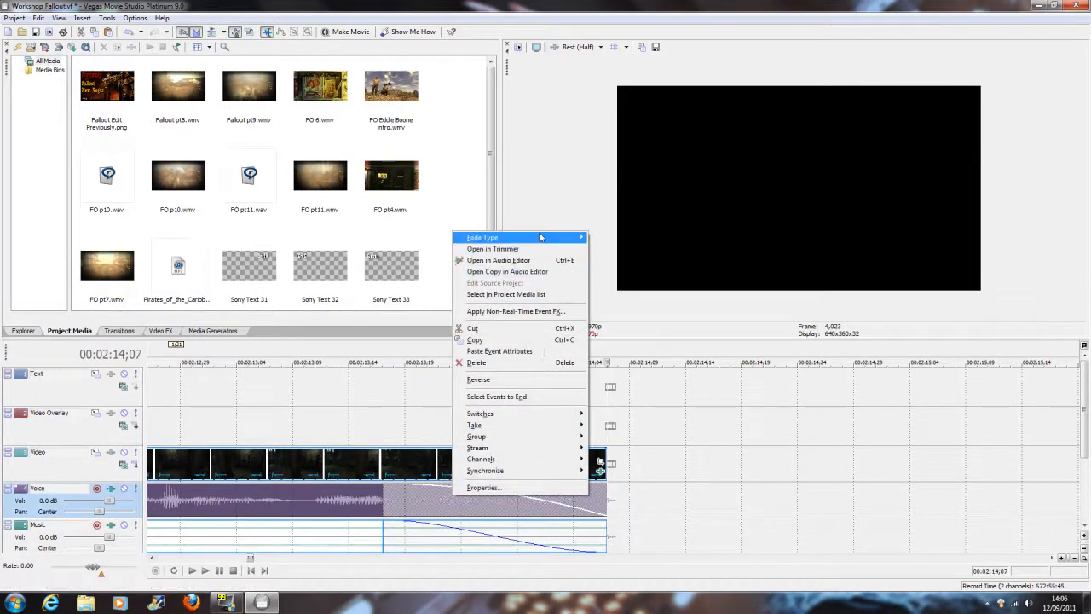
mouse_move(571, 237)
left_click(620, 288)
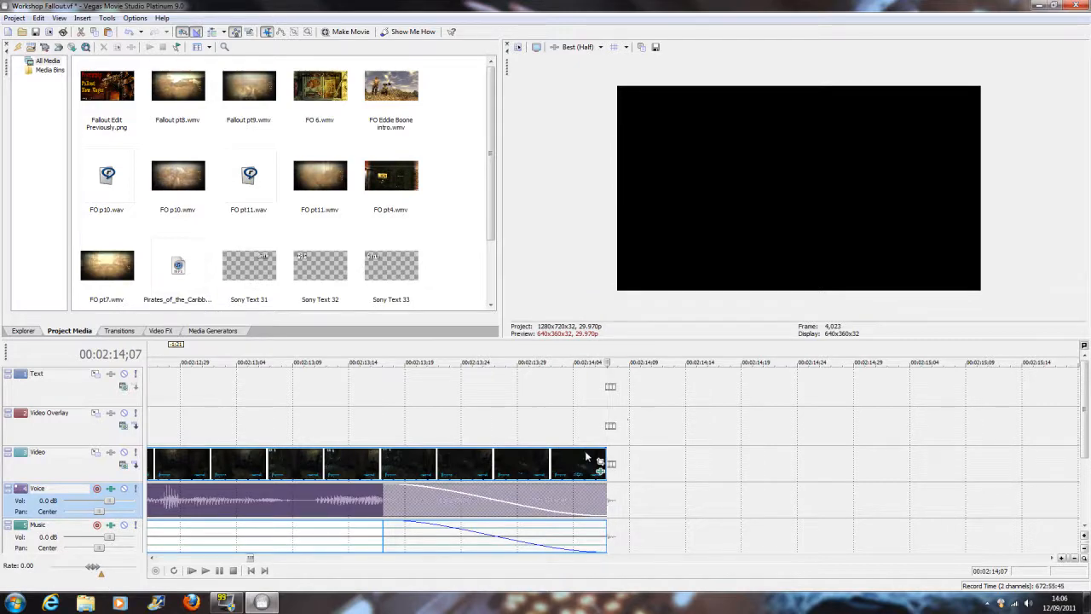
- Play back the pasted gameplay clip's fade-out from 00:02:13;11, and again from near the clip's start
scroll(594, 455, "down", 15)
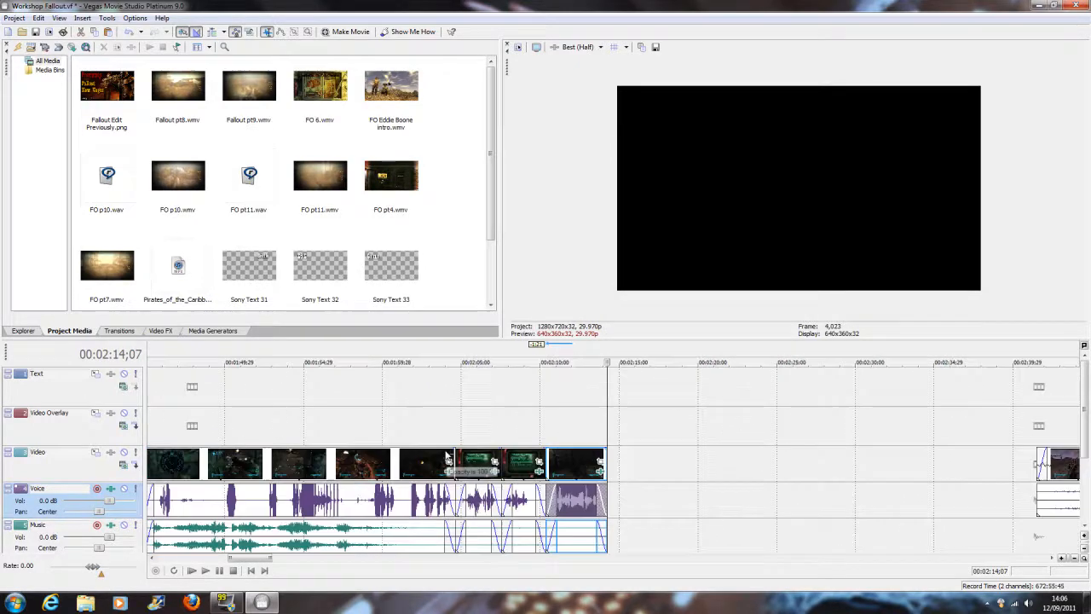
scroll(299, 450, "down", 3)
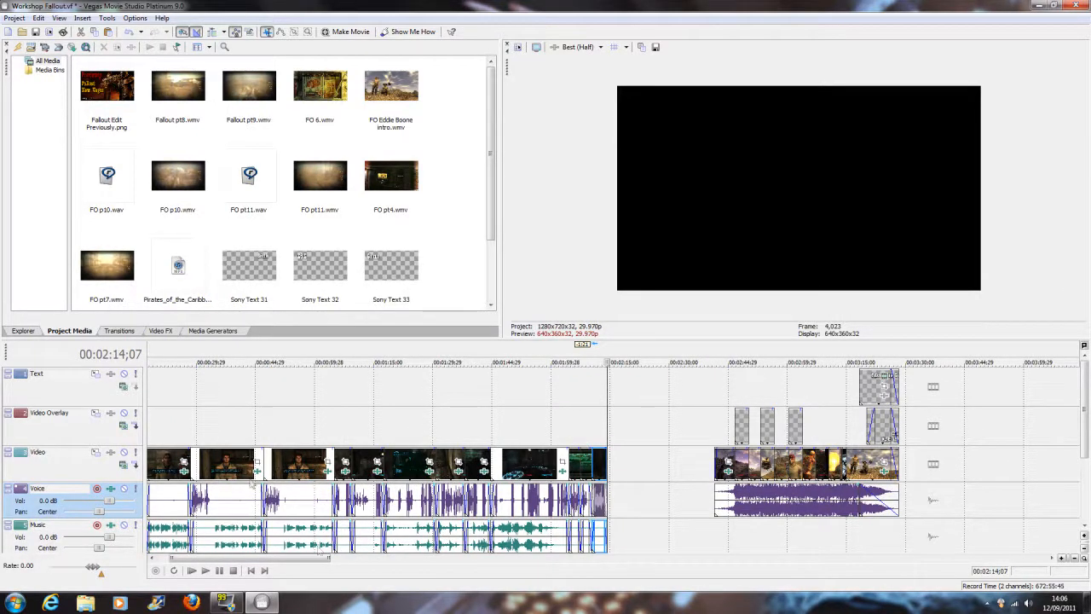
scroll(660, 478, "up", 10)
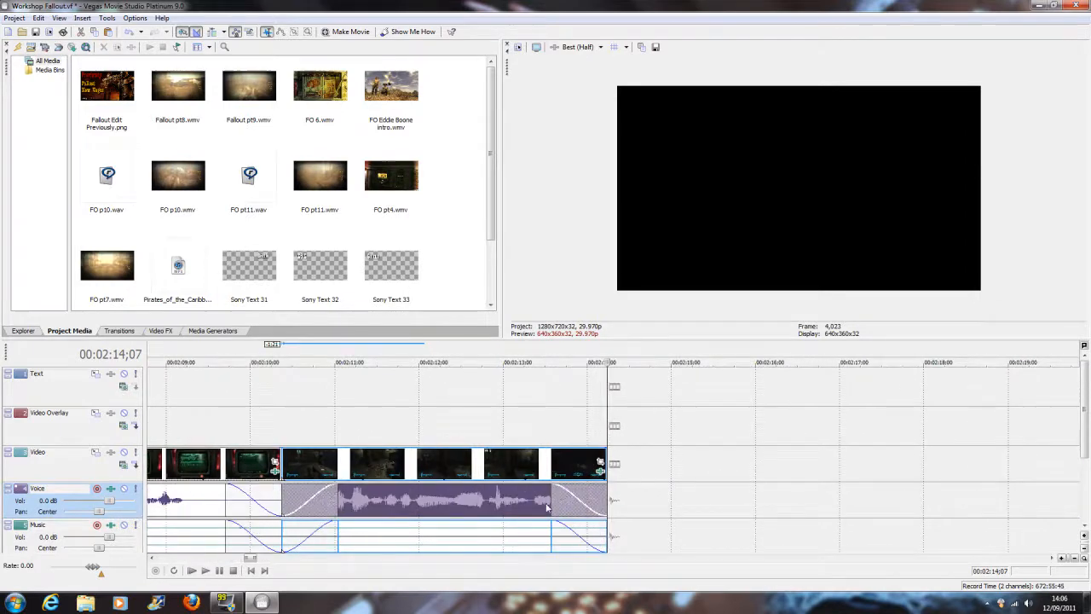
left_click(536, 434)
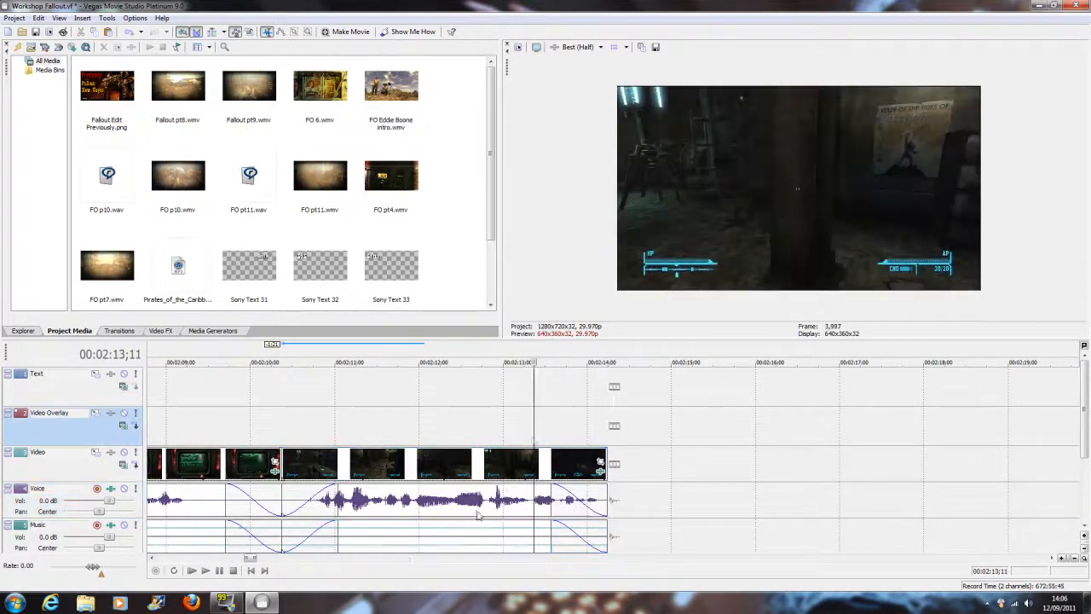
key("space")
left_click(220, 571)
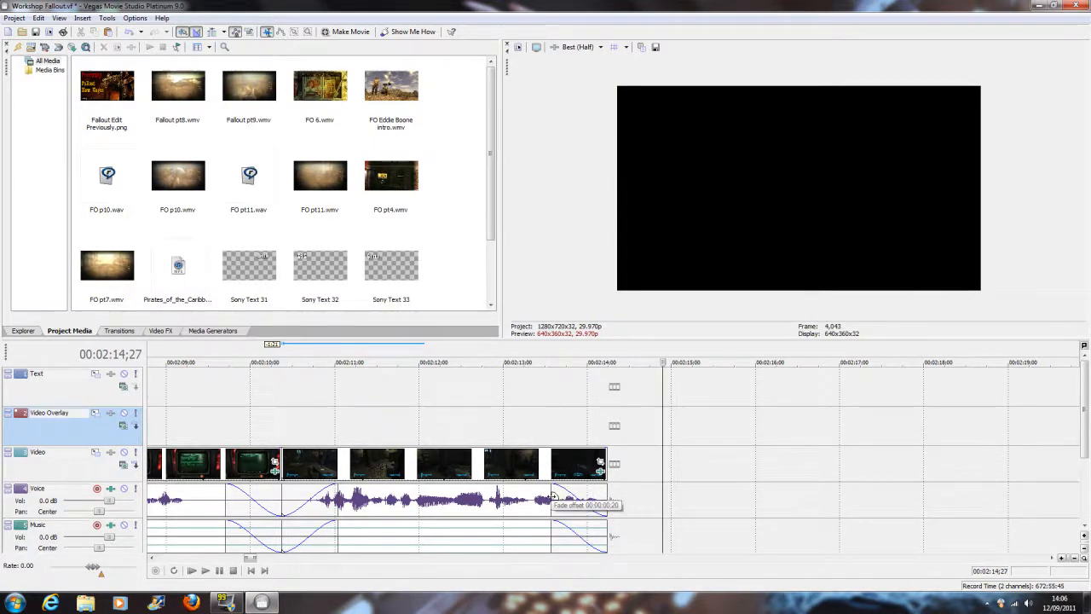
left_click(313, 357)
left_click(212, 571)
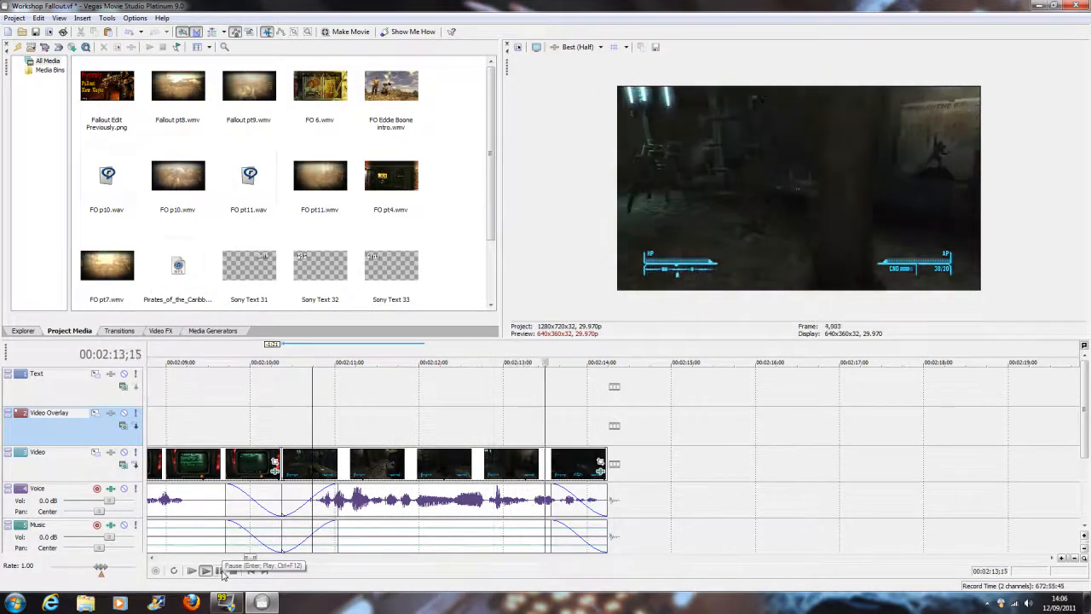
left_click(222, 572)
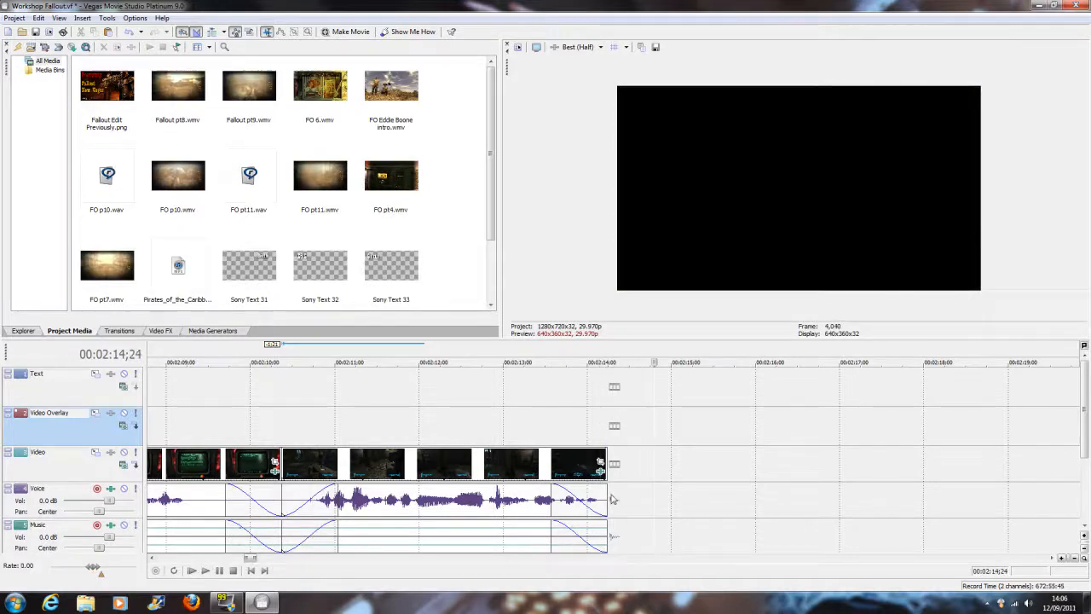
- Extend the end of the pasted gameplay clip by about 9 frames past 00:02:14;07
left_click(618, 445)
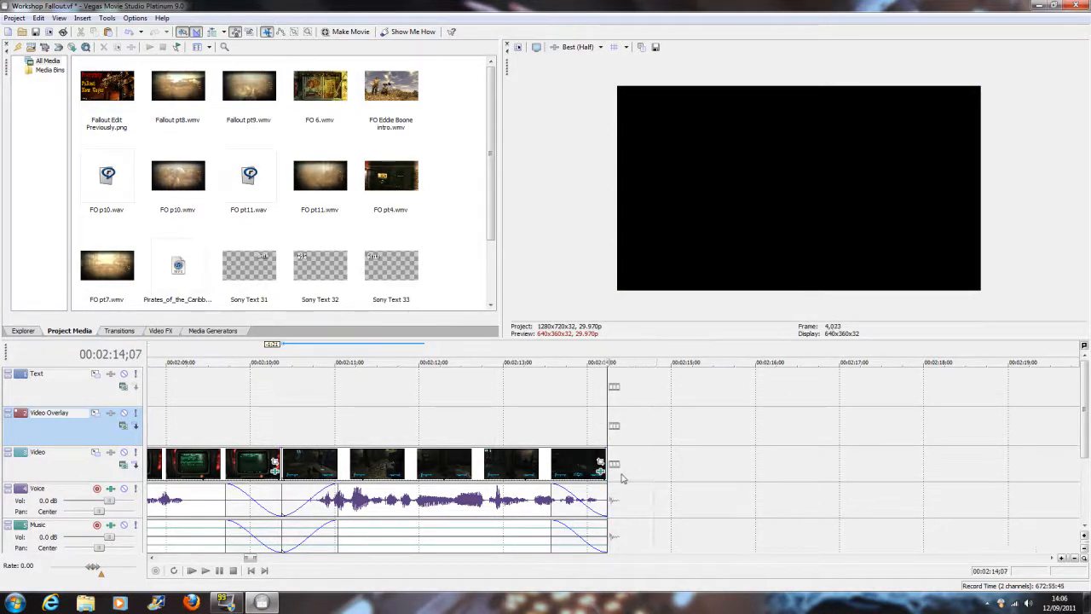
scroll(622, 479, "up", 5)
left_click_drag(602, 465, 755, 465)
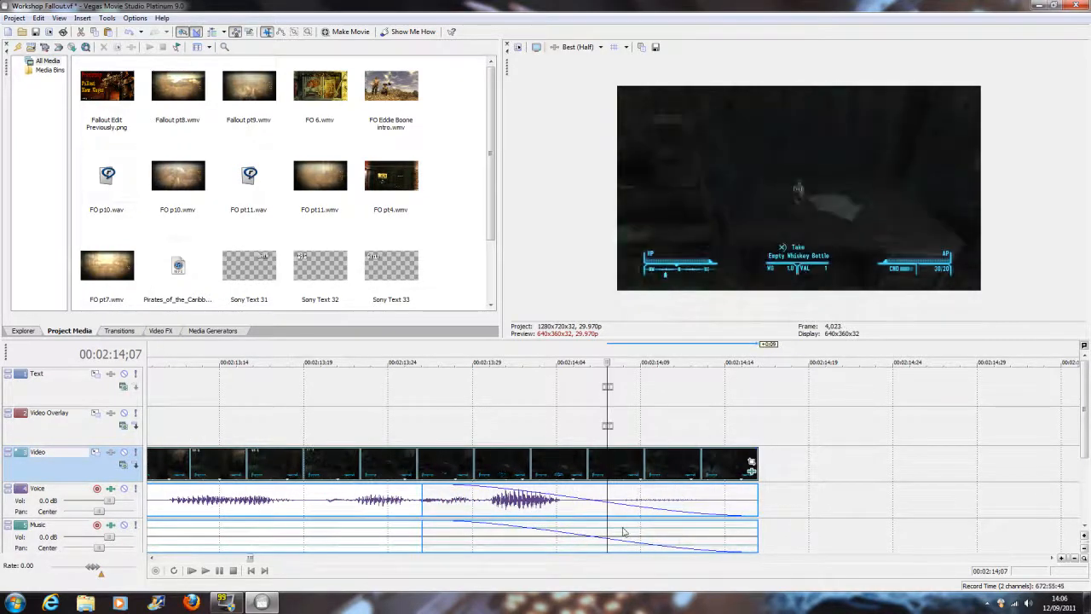
- Play back the extended ending of the gameplay clip from 00:02:13;10
scroll(623, 532, "down", 4)
left_click(493, 543)
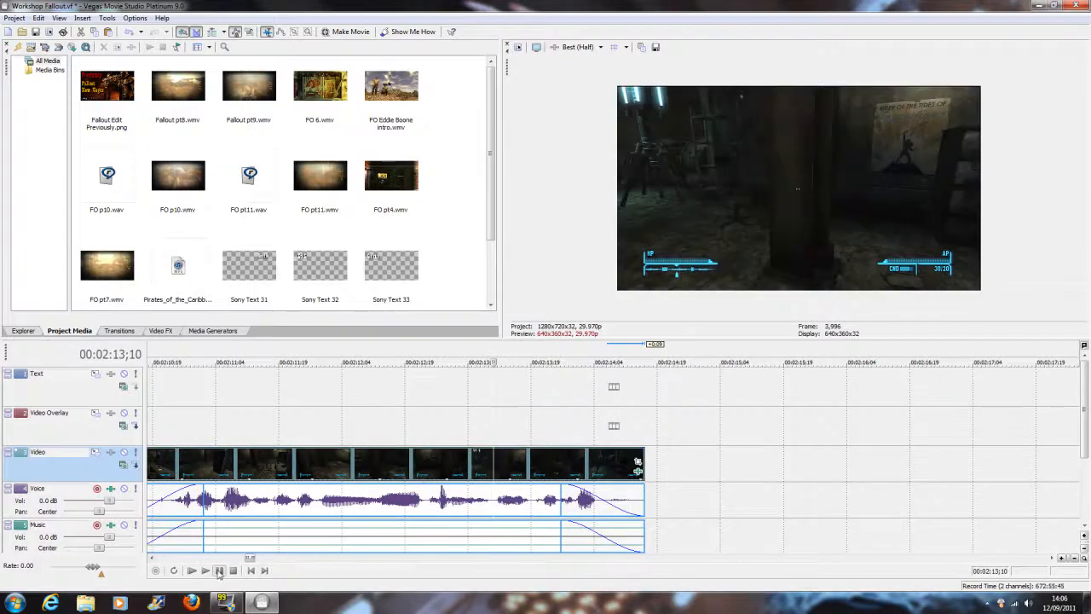
left_click(219, 570)
left_click(219, 570)
- Trim the gameplay clip's end back by about 3 frames and place the playhead at 00:02:13;06
left_click_drag(642, 453, 627, 461)
left_click(476, 433)
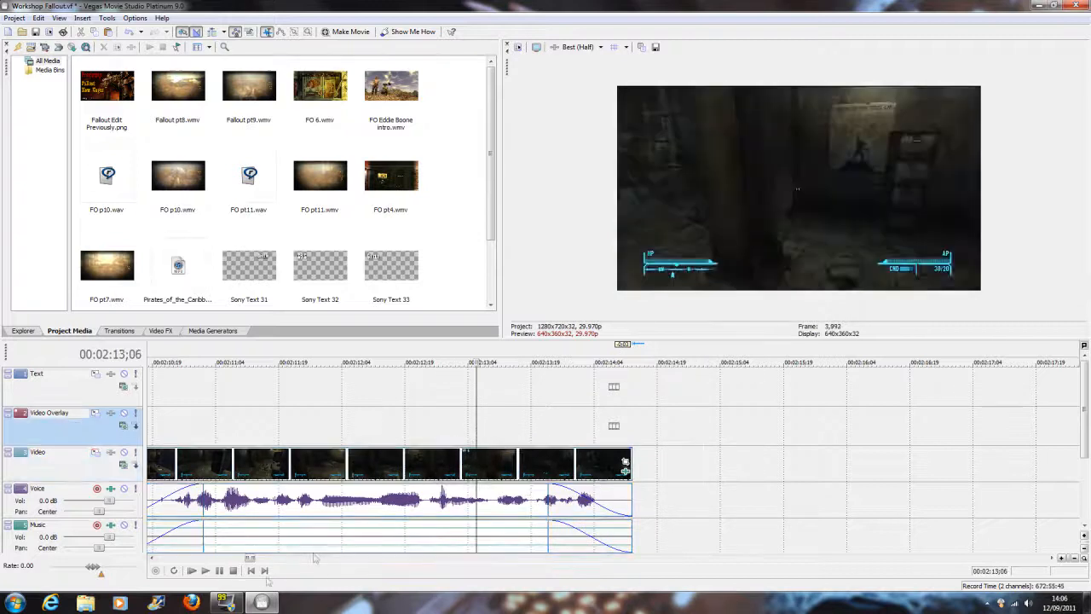
- Play back the gameplay clip's ending, extend its end by about 2 seconds, and replay it from 00:02:13;09
left_click(206, 571)
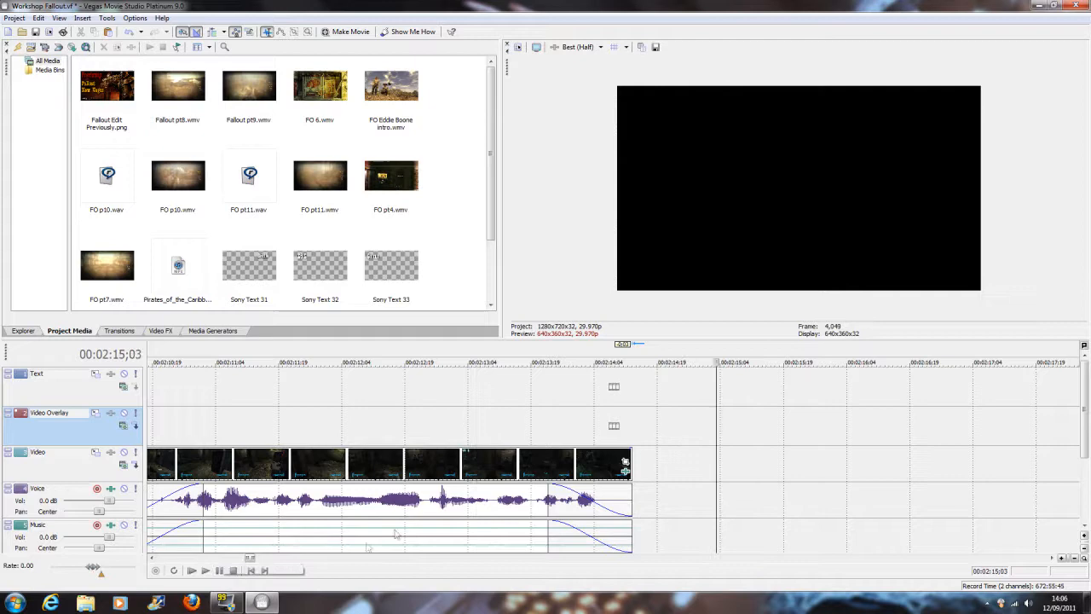
left_click_drag(631, 461, 880, 460)
left_click(489, 431)
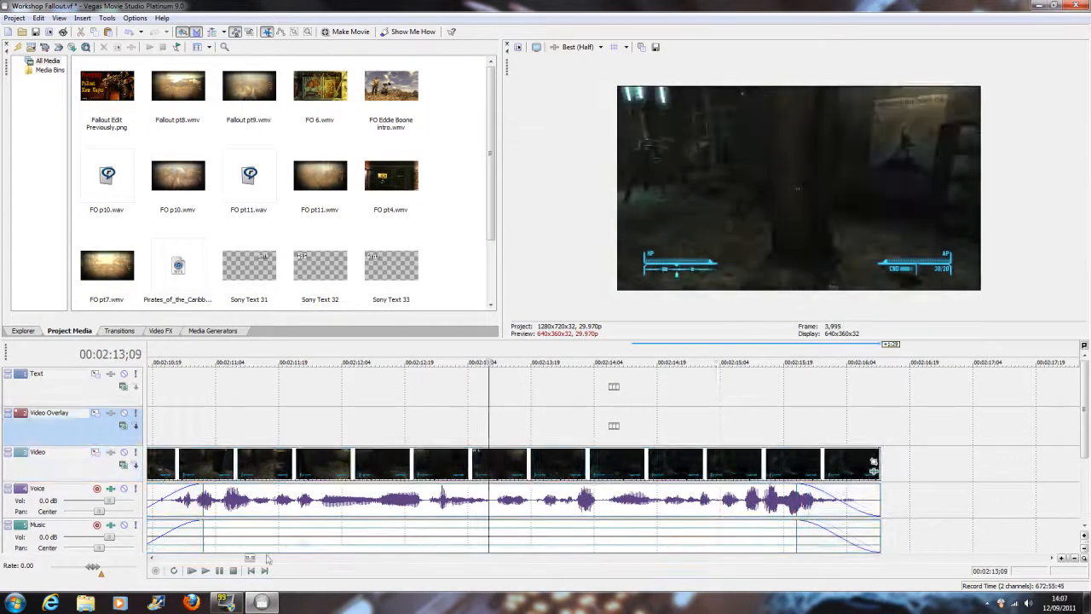
left_click(220, 570)
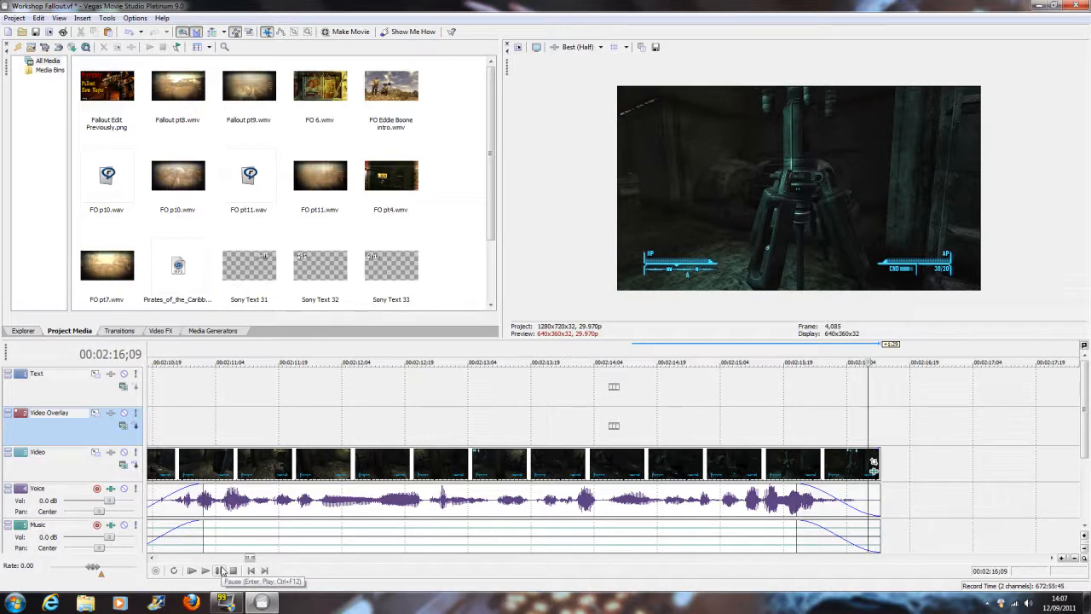
- Extend the gameplay clip's end by about 29 more frames and play back the join from about 00:02:09
scroll(670, 464, "down", 4)
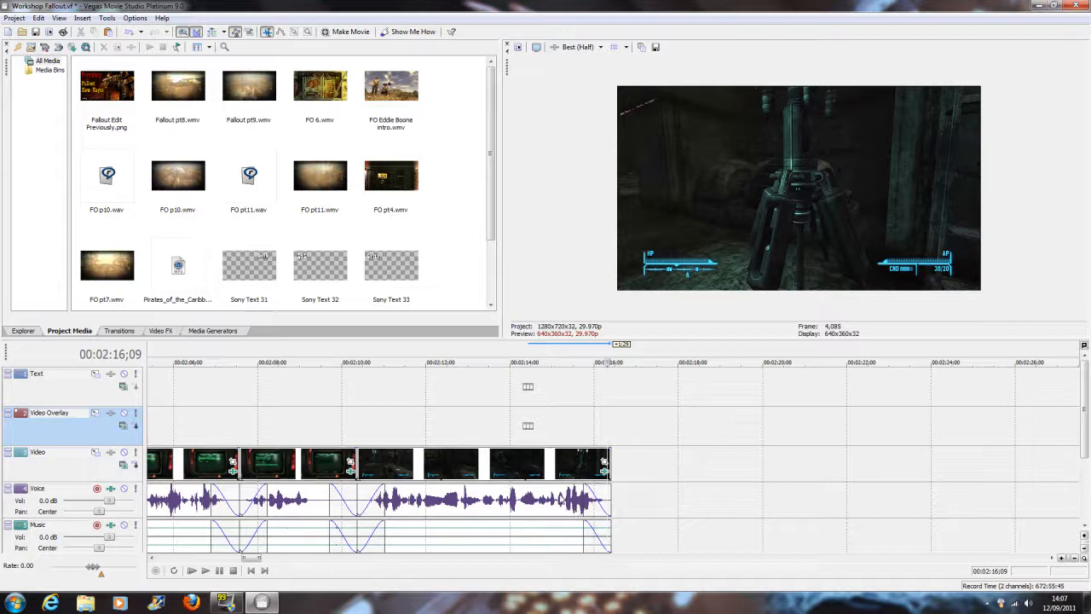
left_click_drag(607, 460, 649, 460)
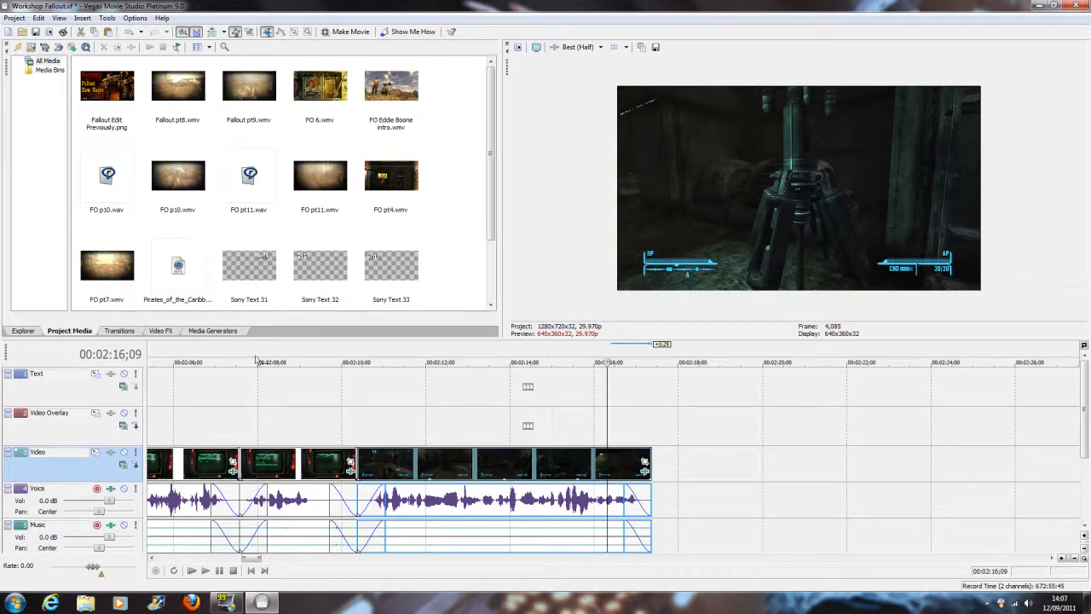
left_click(320, 359)
left_click(217, 571)
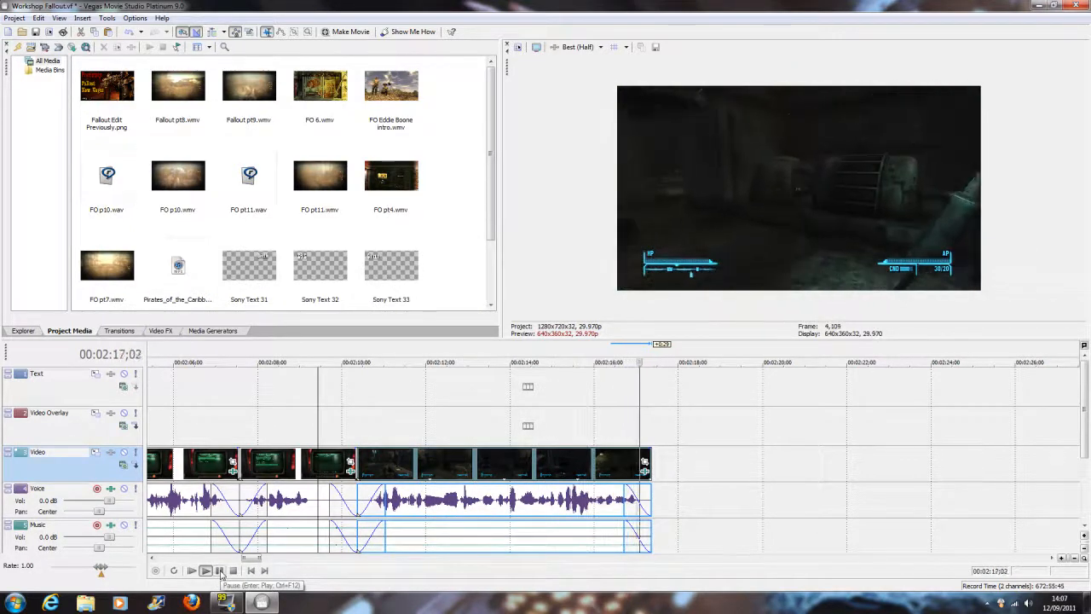
left_click(220, 571)
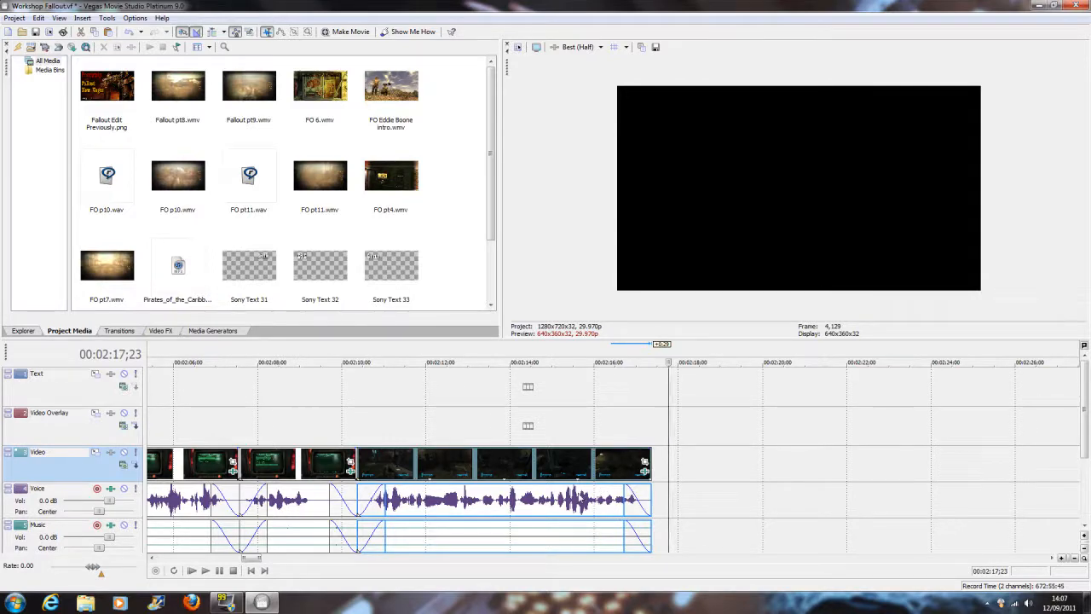
- Skim the remaining unedited footage from 00:16:49;24 to the reflector control panel scene at 00:18:23;05
scroll(614, 475, "down", 10)
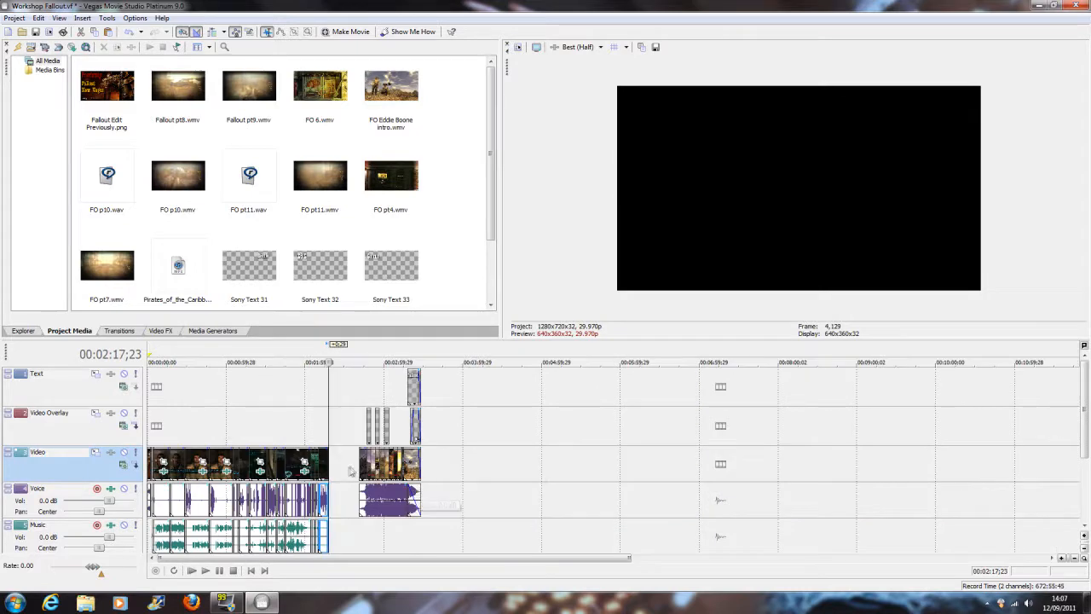
scroll(589, 454, "down", 2)
left_click(851, 441)
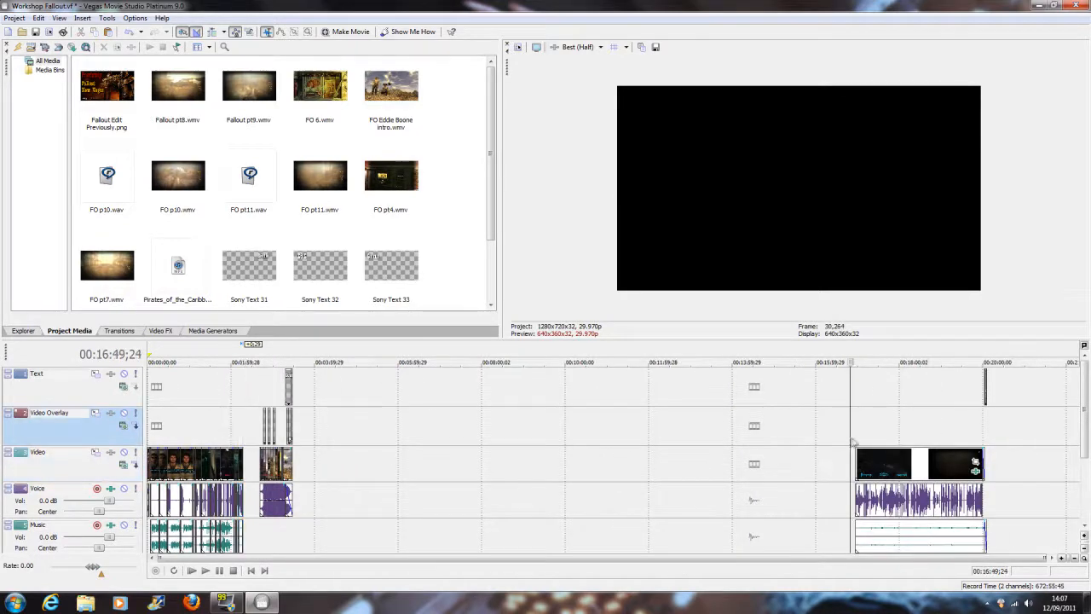
left_click(856, 440)
scroll(856, 461, "up", 3)
scroll(855, 461, "down", 3)
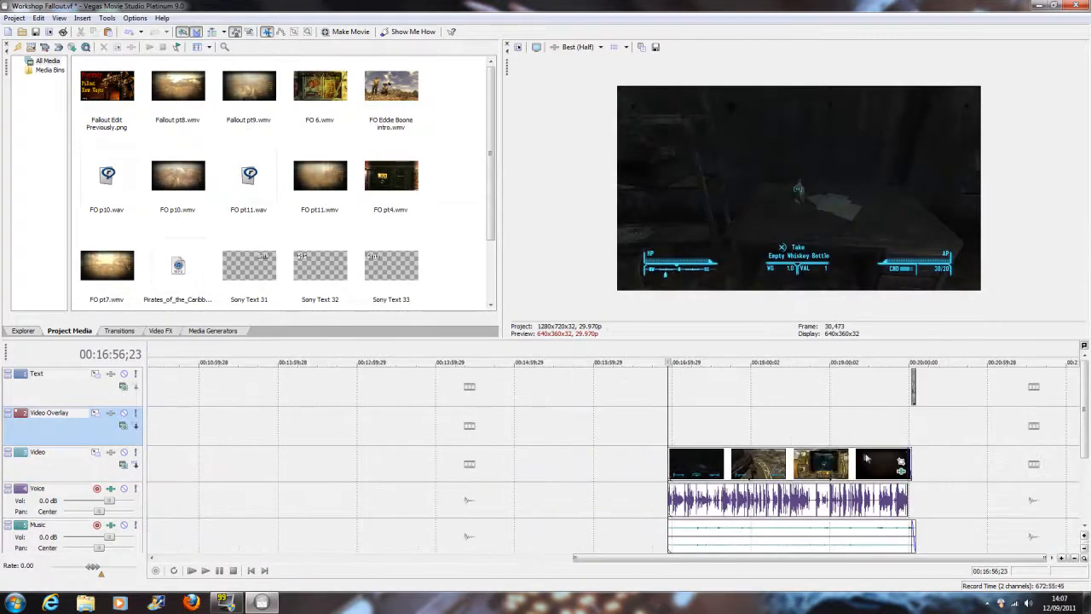
scroll(707, 445, "up", 3)
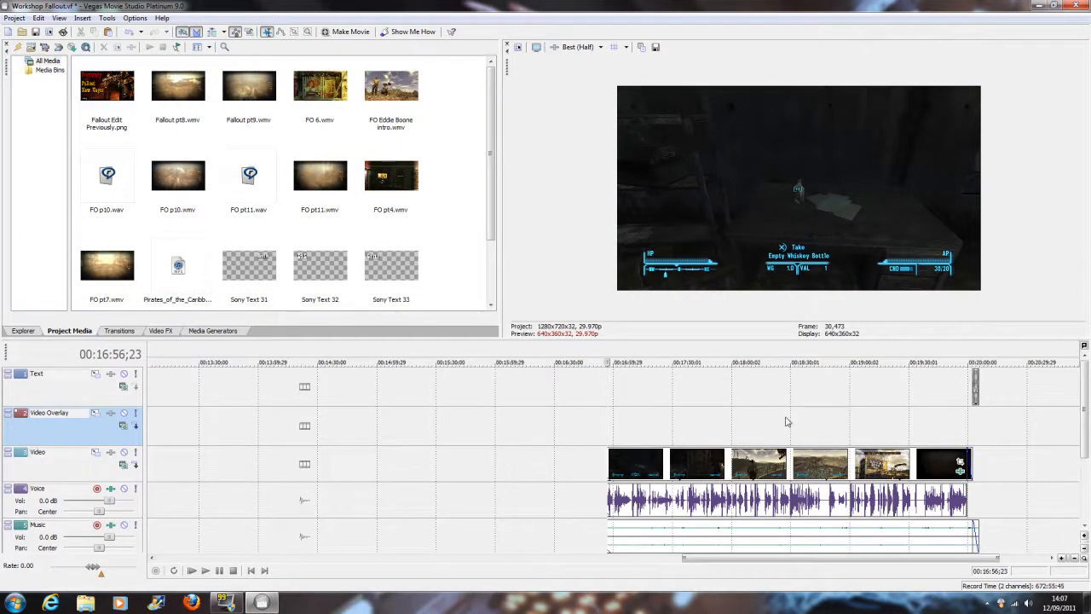
left_click(714, 429)
left_click(751, 438)
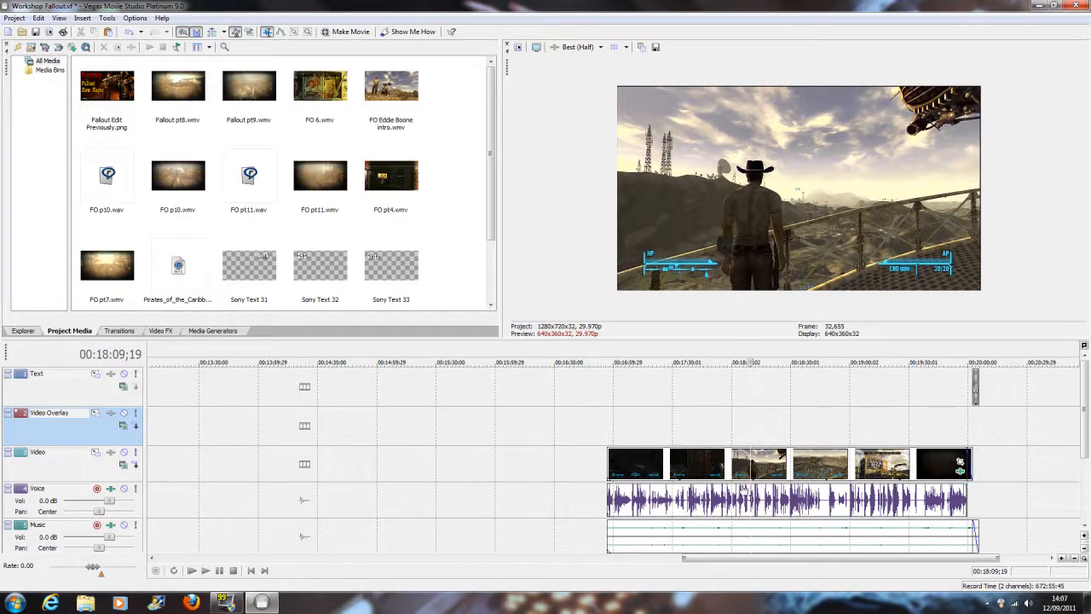
left_click(766, 433)
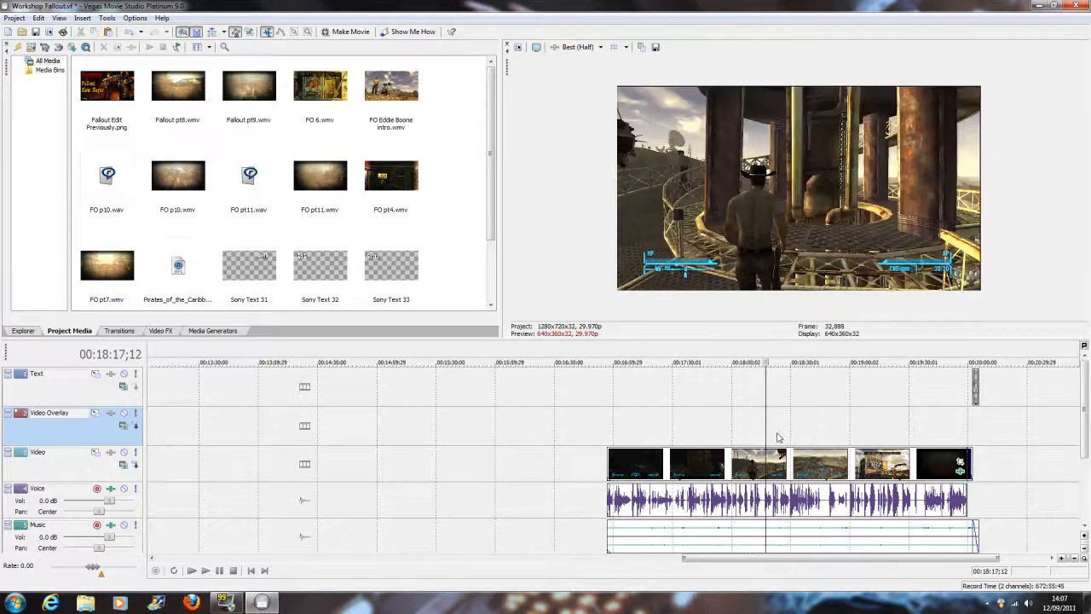
left_click(776, 438)
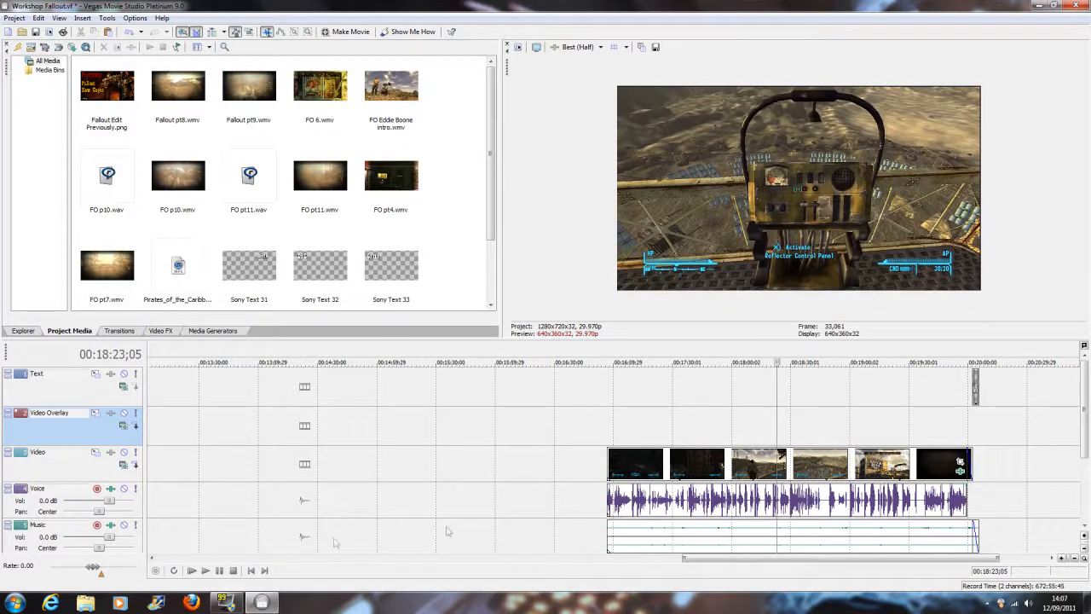
- Play the unedited footage from the reflector control panel at 00:18:23;05 to about 00:18:39
scroll(311, 560, "up", 5)
left_click(205, 571)
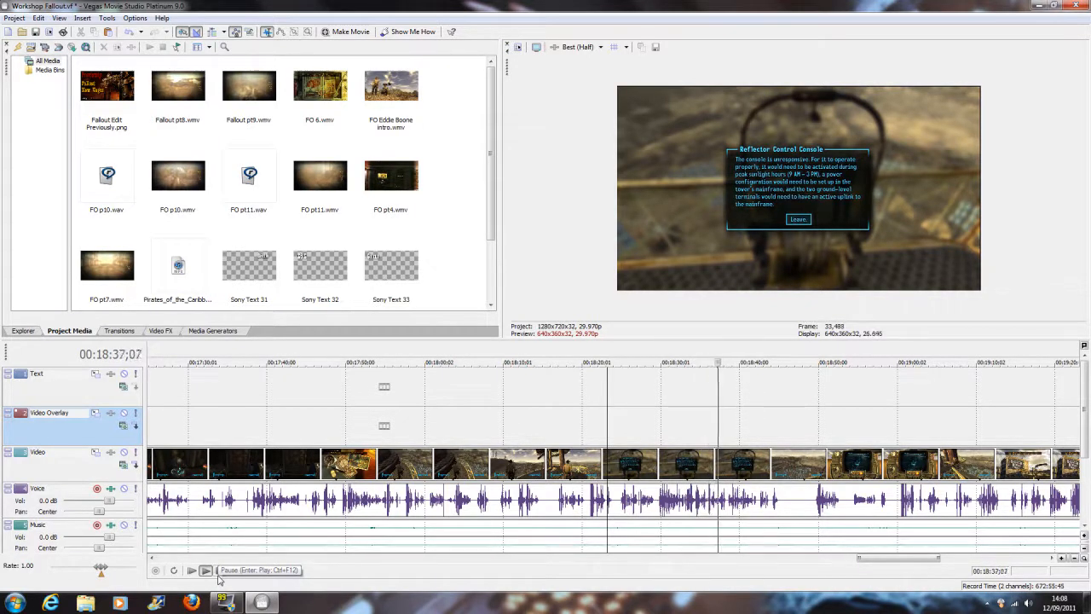
left_click(218, 576)
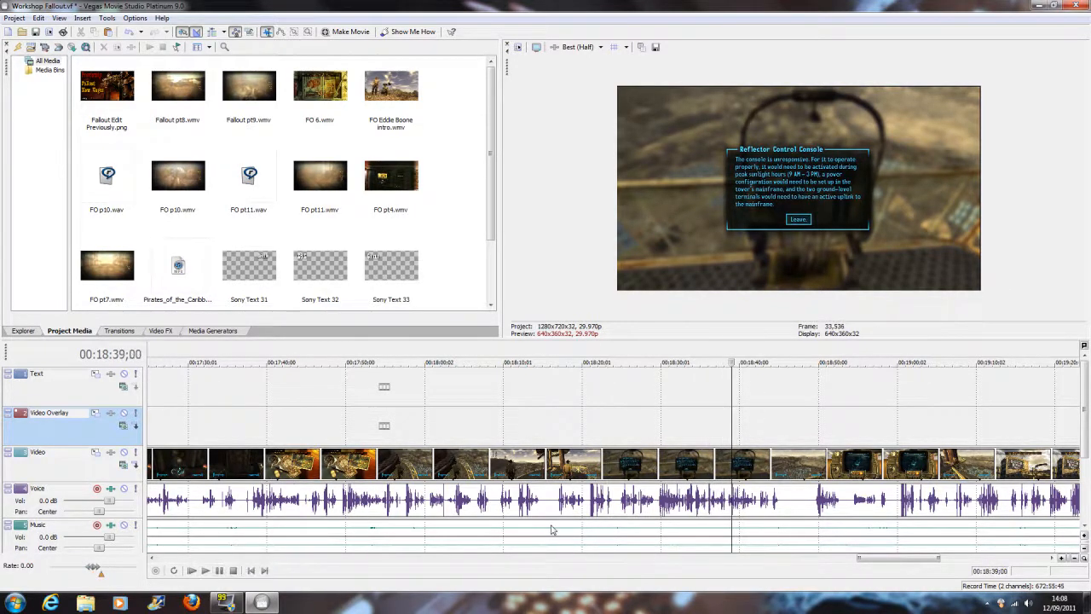
- Listen to the Reflector Control Console commentary from 00:18:38;13, and again from 00:18:29;18
scroll(672, 461, "up", 2)
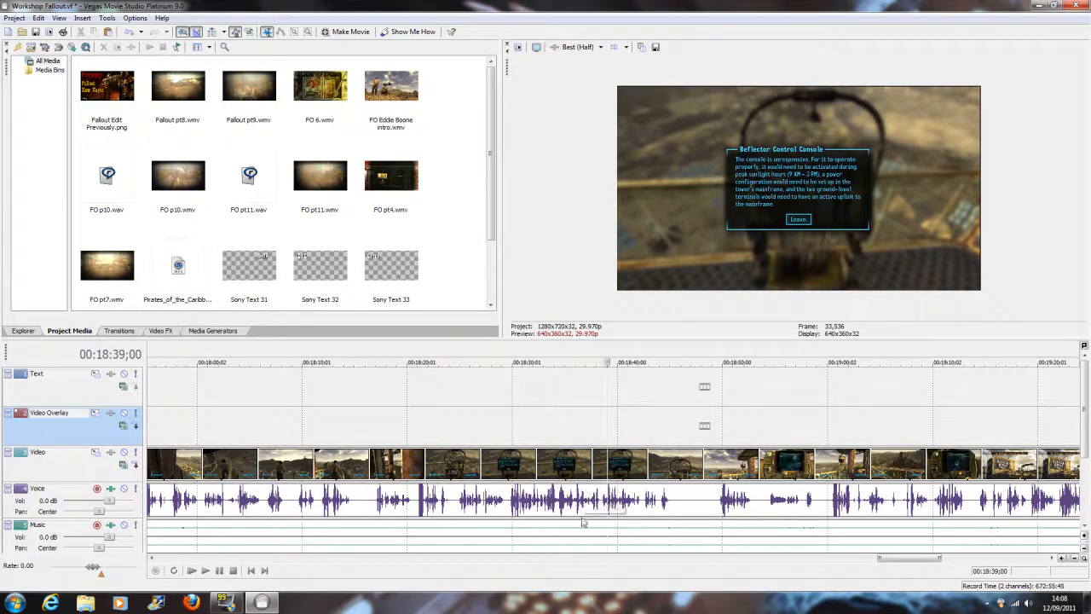
scroll(597, 493, "up", 3)
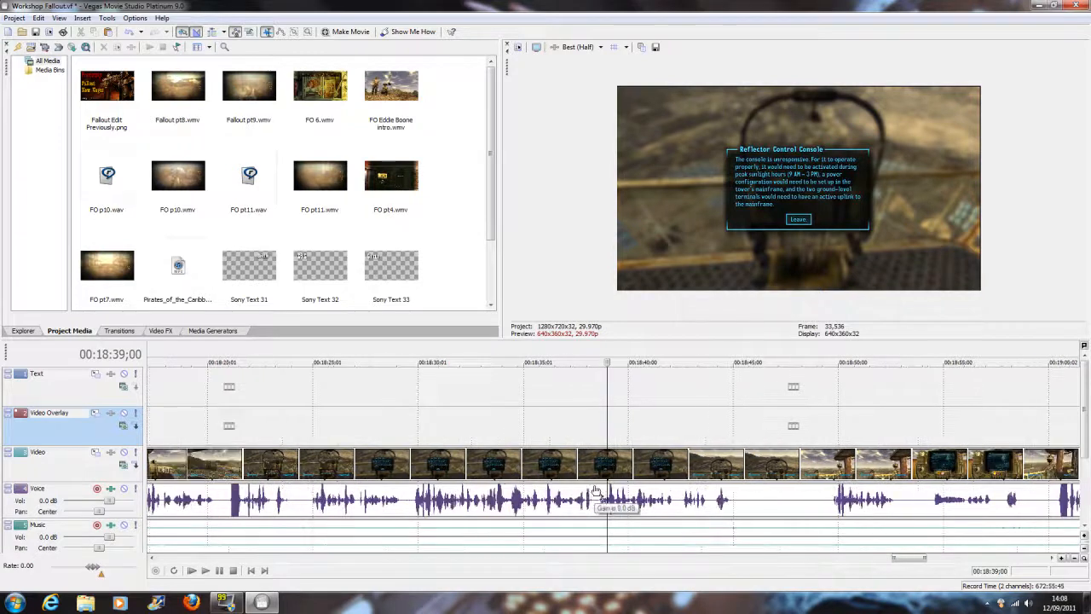
left_click(596, 356)
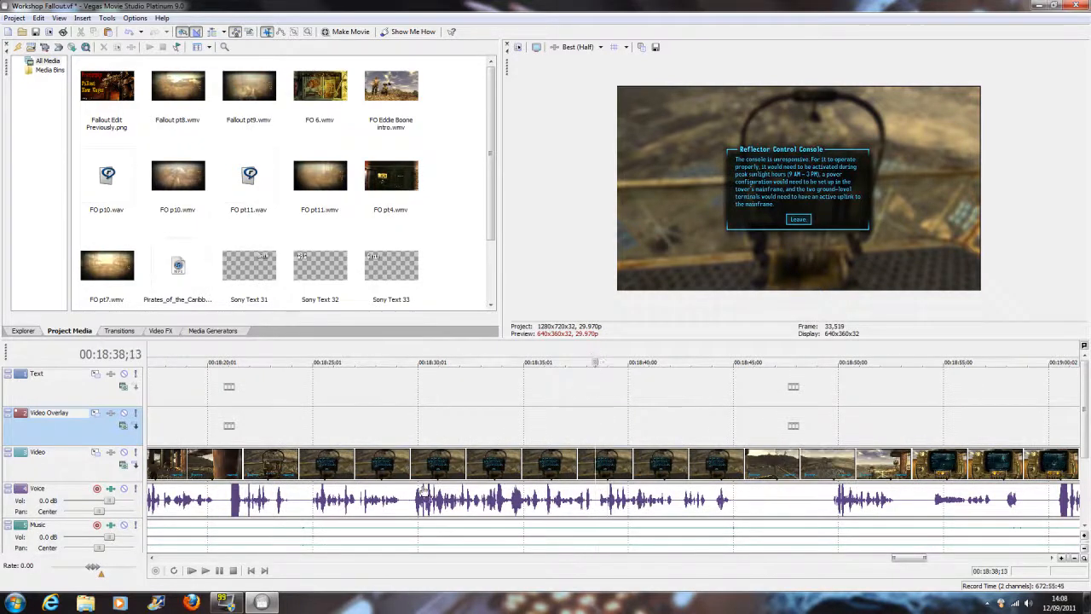
left_click(220, 571)
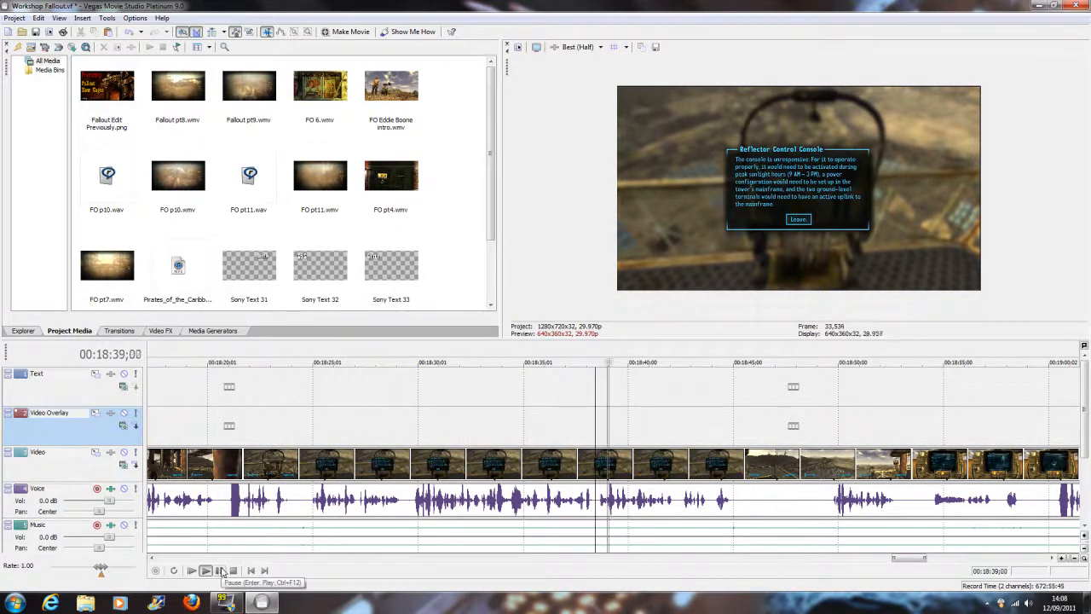
left_click(220, 571)
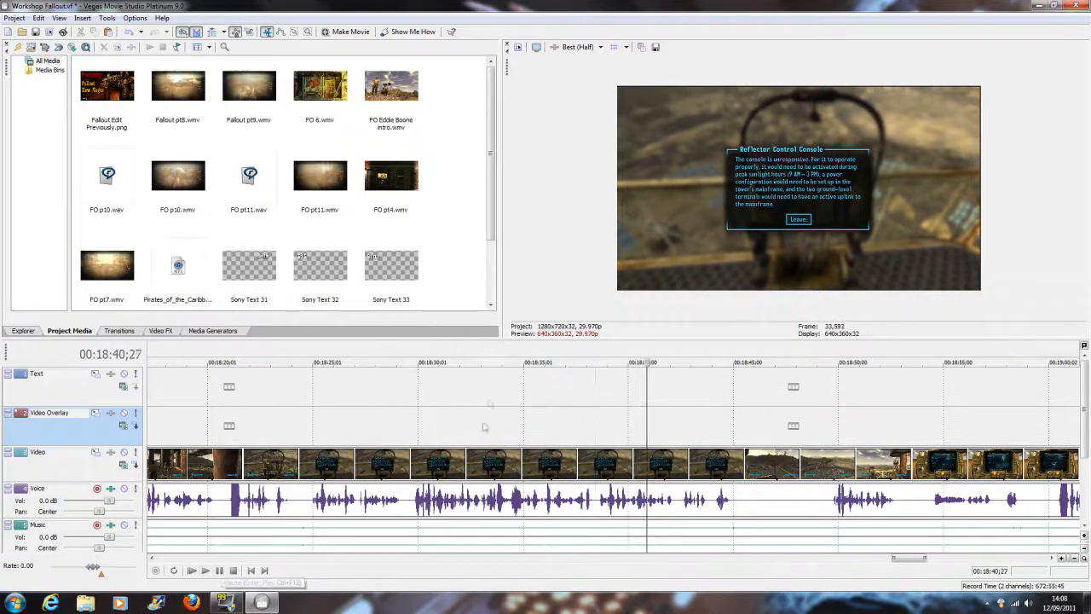
left_click(408, 362)
left_click(220, 571)
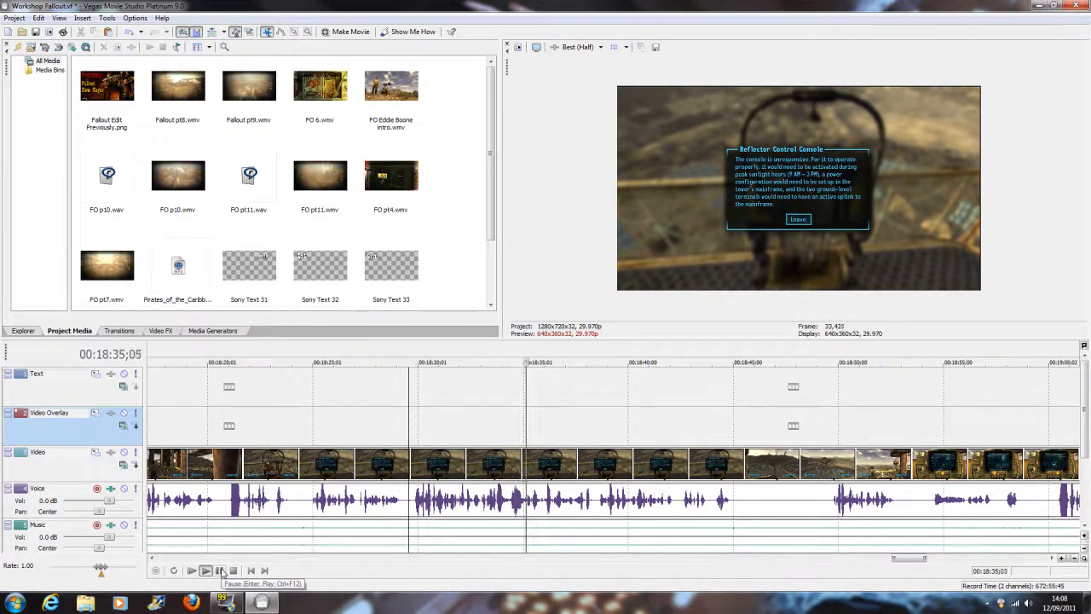
left_click(233, 572)
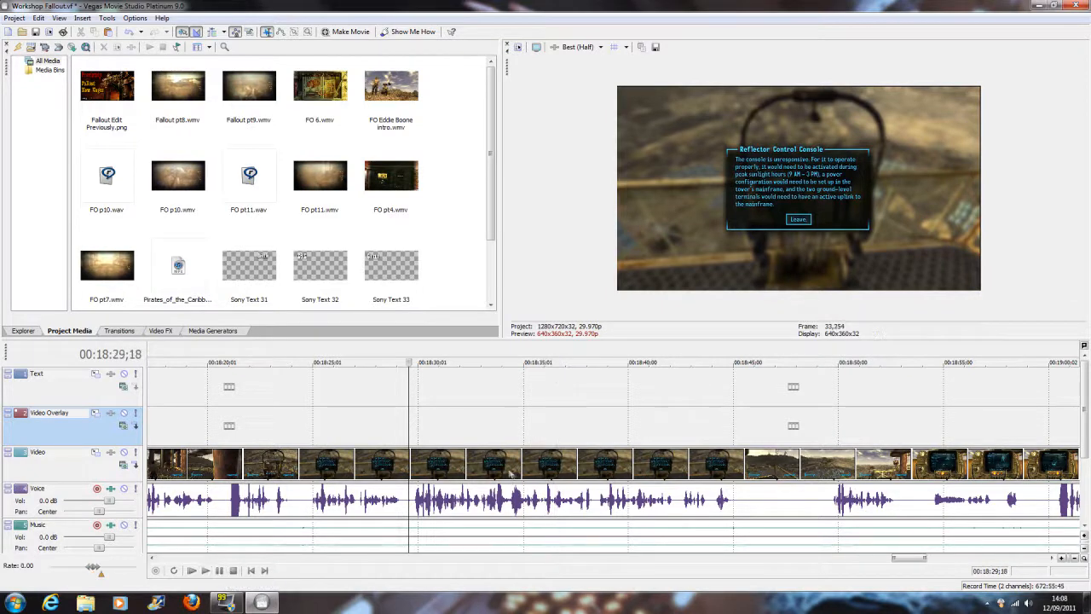
- Split the unedited footage just before 00:18:29;25 and delete the section preceding the split
scroll(434, 477, "up", 3)
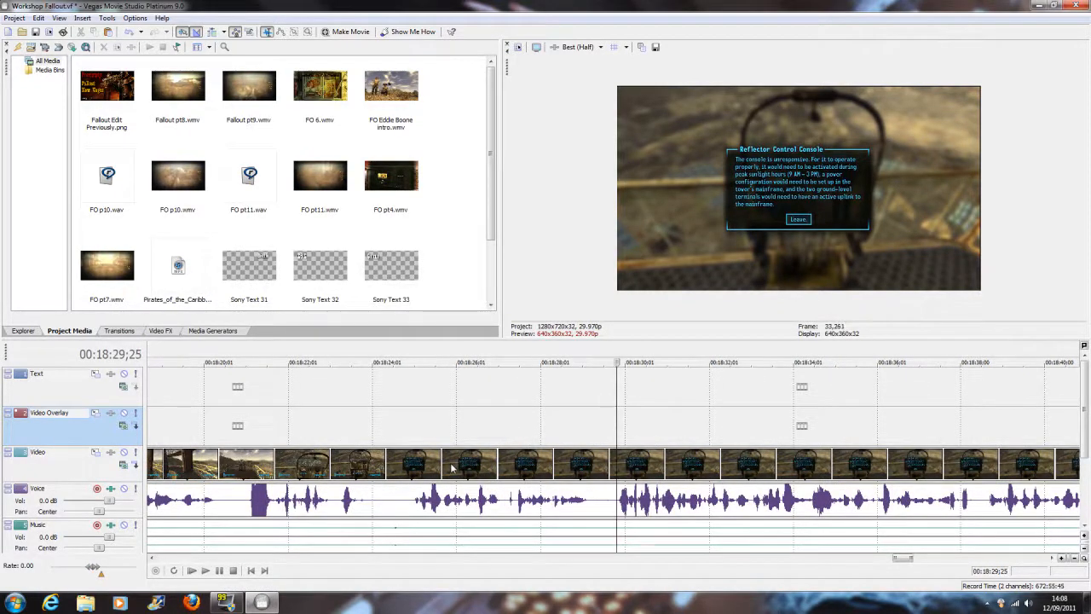
key("Left")
key("s")
right_click(574, 453)
left_click(599, 333)
- Play the console commentary from the split, split again at 00:18:35;26, and cut the roughly 6-second section before it from the timeline
left_click(207, 571)
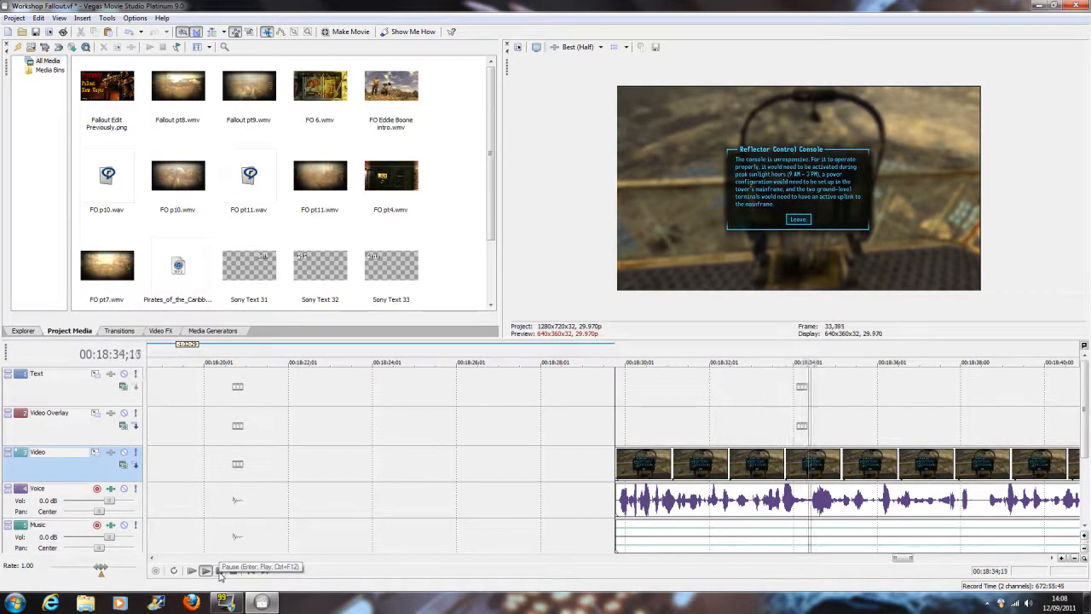
left_click(219, 571)
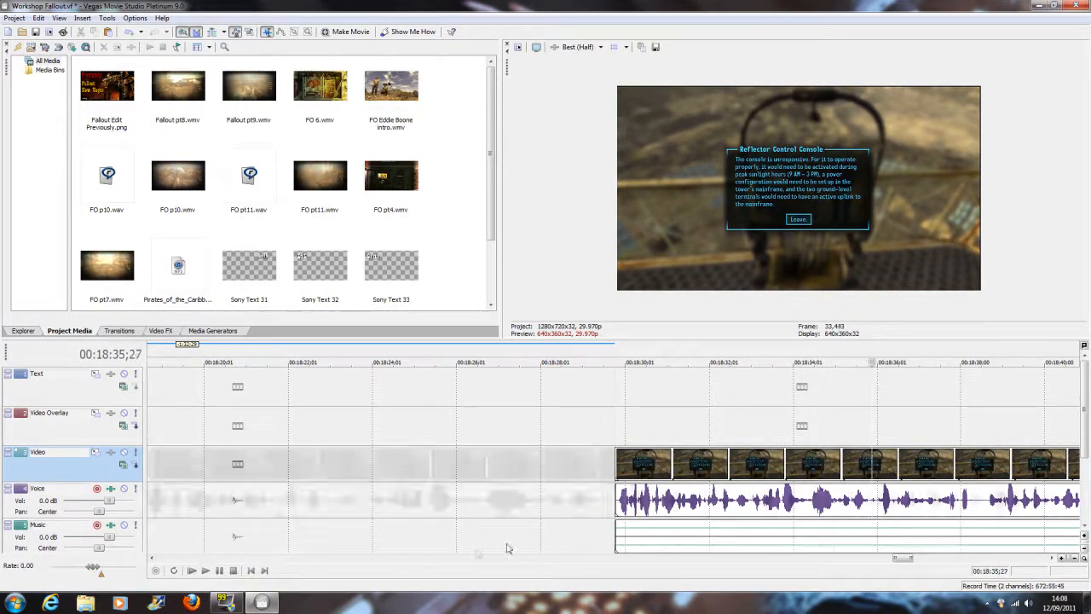
scroll(507, 548, "up", 4)
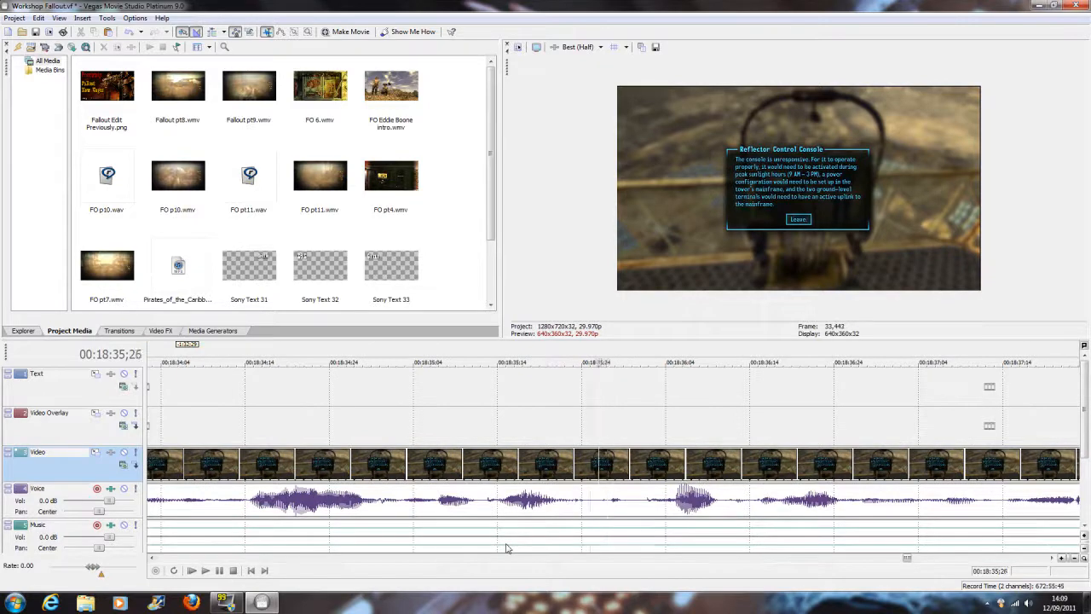
scroll(506, 548, "down", 3)
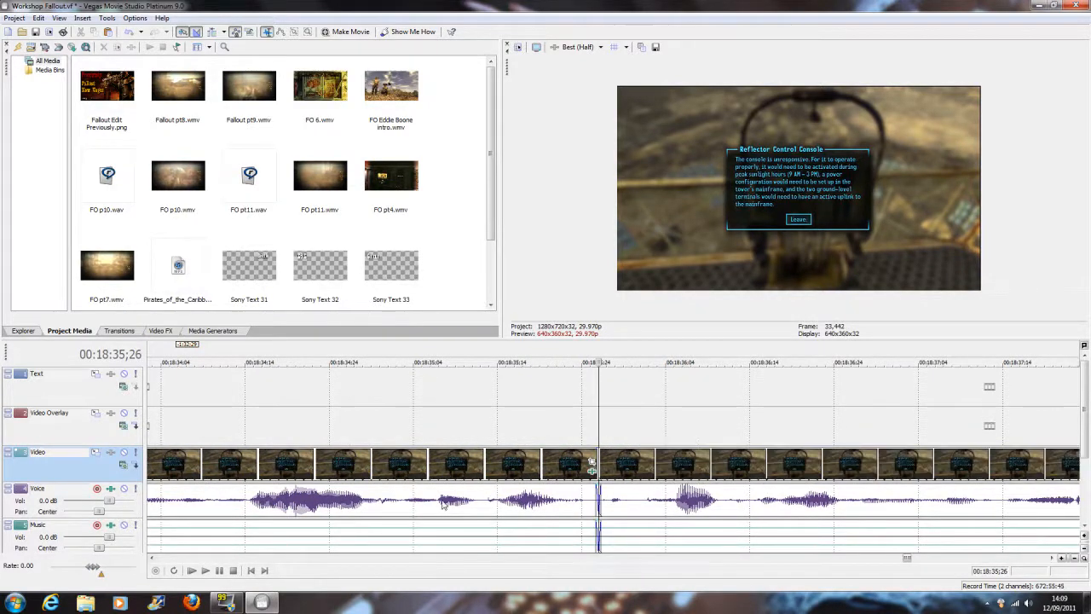
right_click(441, 469)
left_click(469, 328)
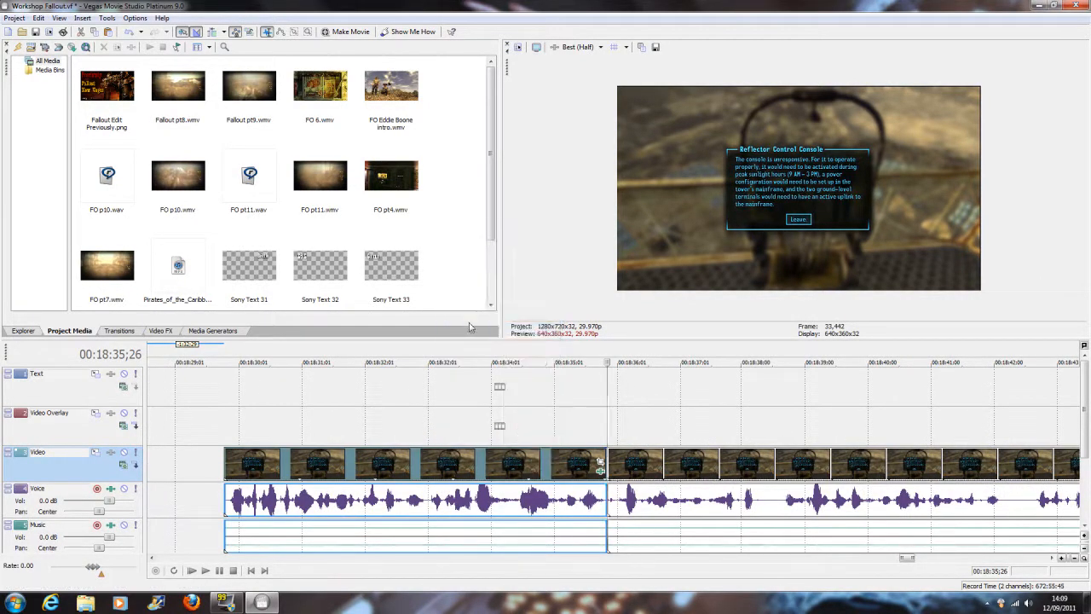
right_click(500, 461)
left_click(537, 309)
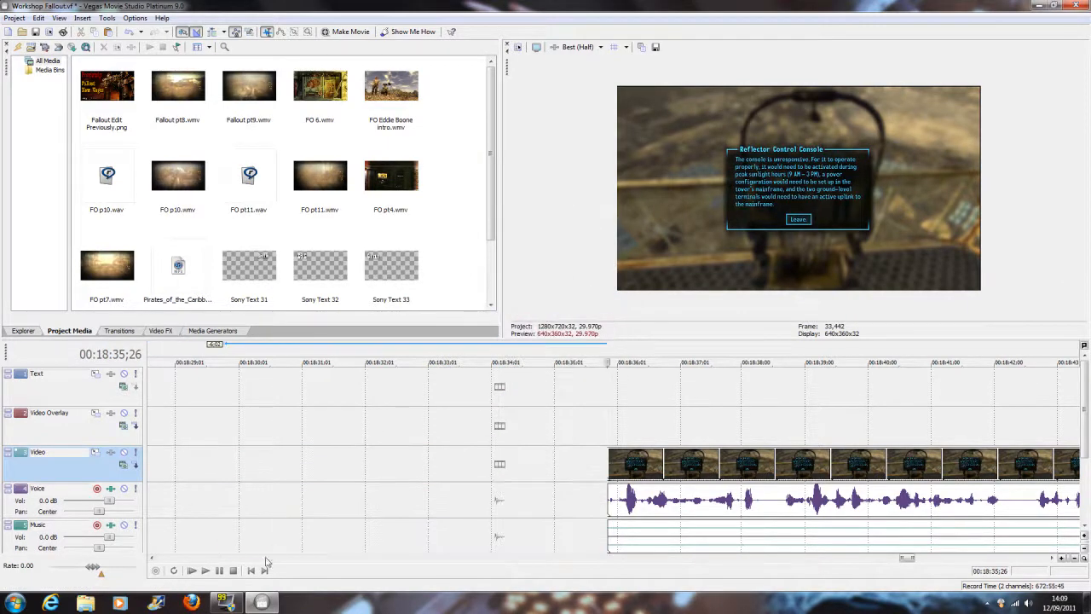
- Shift the action montage with its audio, text and overlay clips about 12.5 seconds later to widen the gap after the edited footage
left_click(250, 570)
scroll(468, 530, "down", 10)
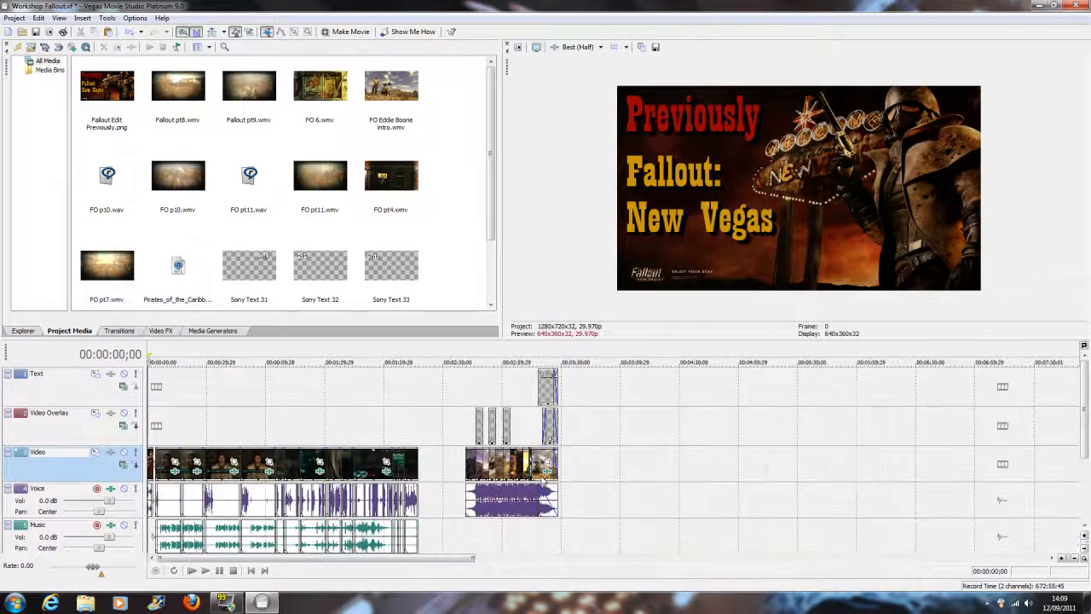
left_click(527, 424)
scroll(527, 425, "up", 4)
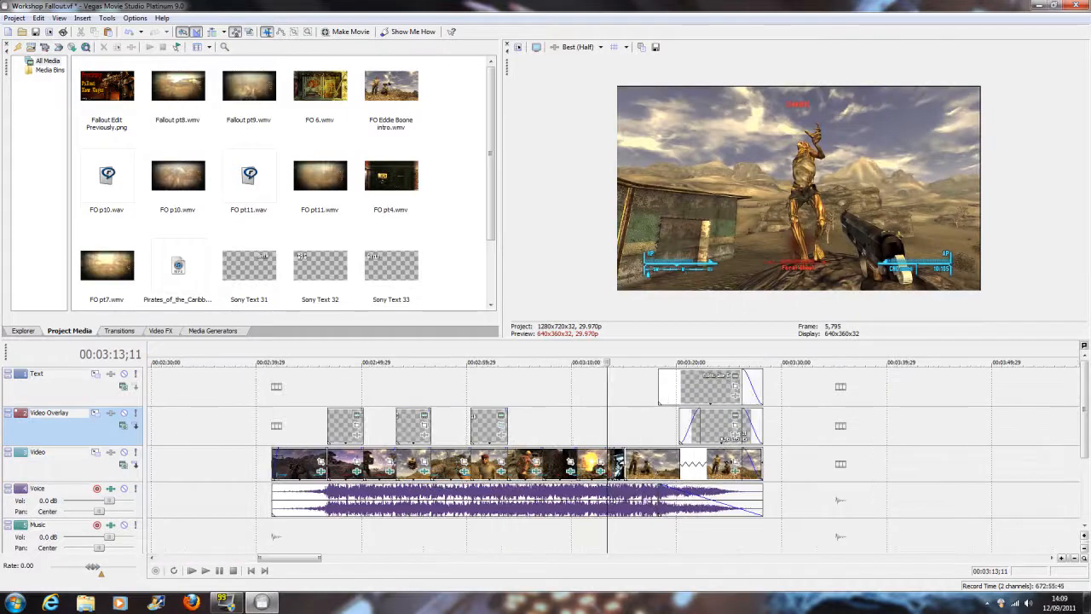
left_click_drag(597, 463, 693, 462)
left_click_drag(696, 393, 827, 406)
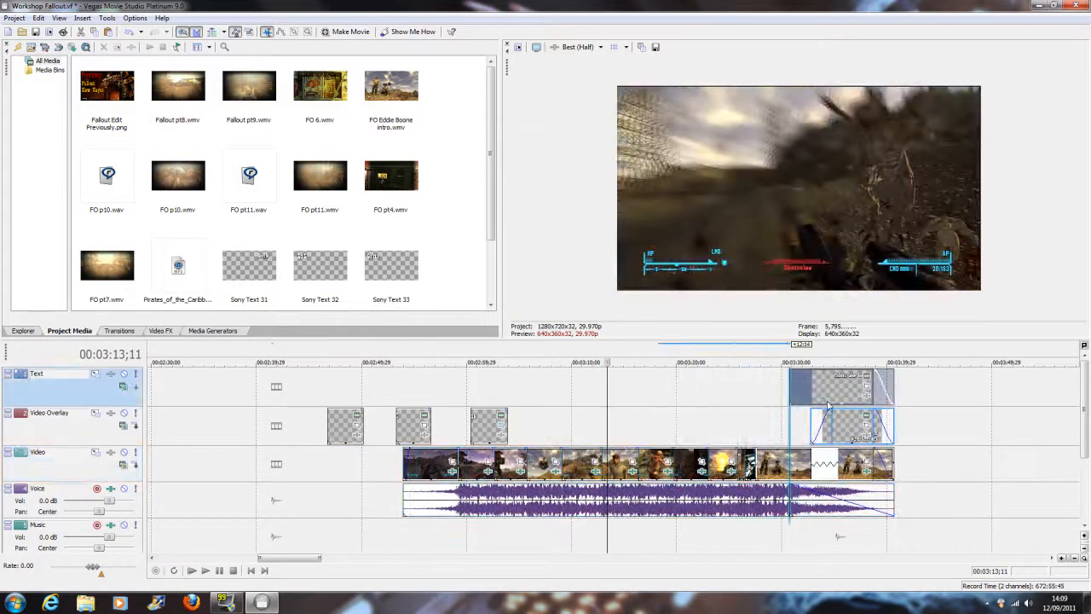
left_click_drag(483, 421, 608, 424)
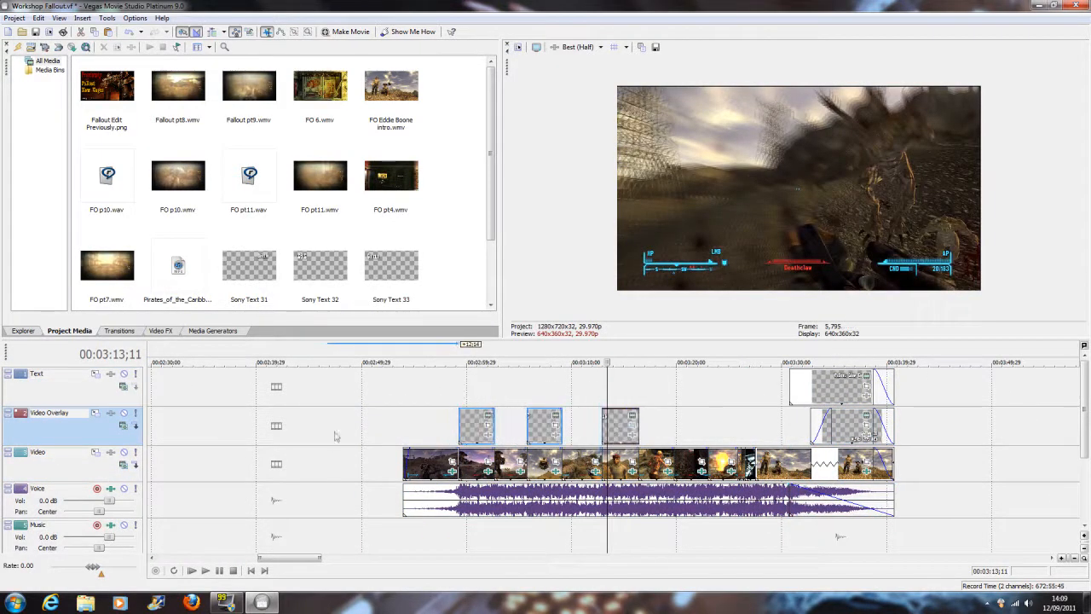
- Paste the cut console clip after the edited footage and move it flush against that footage's end at 00:02:17;11
left_click(264, 450)
scroll(264, 449, "down", 4)
left_click(534, 362)
left_click(530, 467)
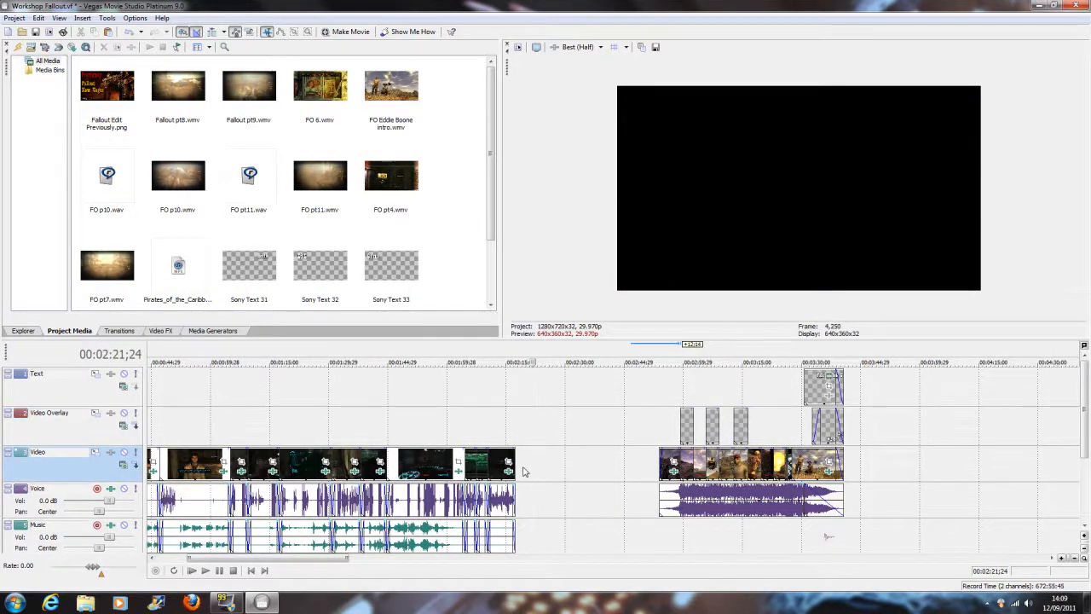
key("ctrl+v")
left_click(526, 437)
scroll(527, 439, "up", 3)
left_click_drag(688, 468, 543, 470)
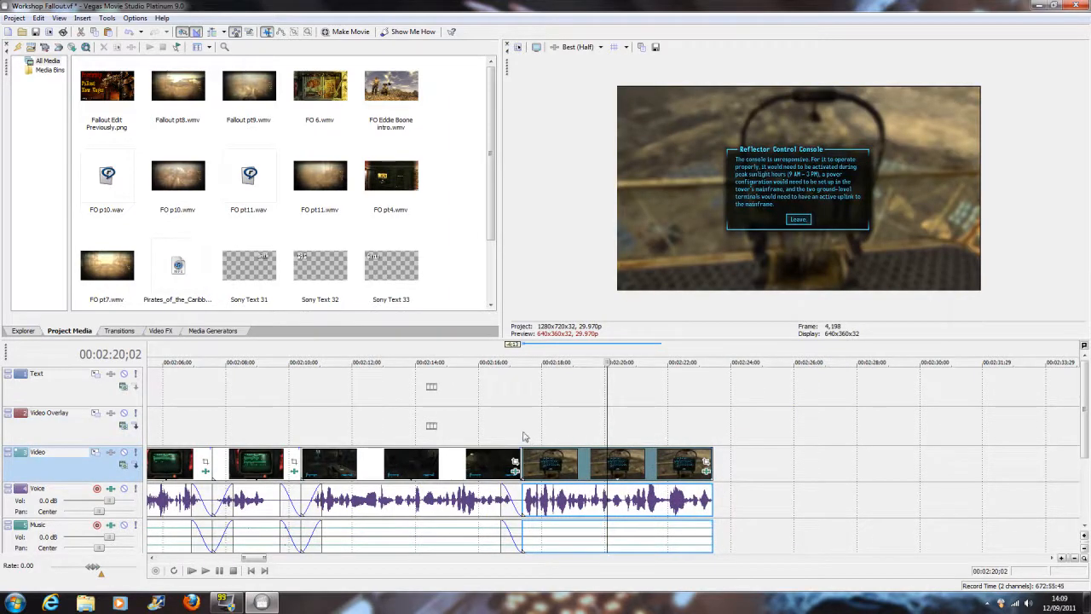
- Fade in the console clip's Voice and Music audio over about 20 frames from 00:02:17;11
left_click(528, 436)
scroll(529, 436, "up", 3)
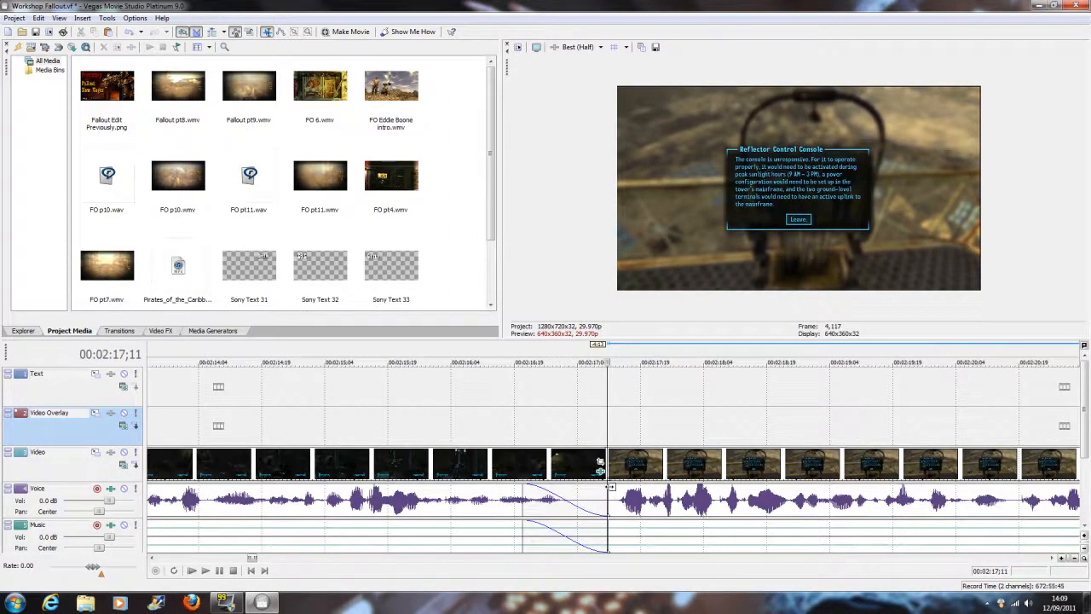
left_click(610, 487)
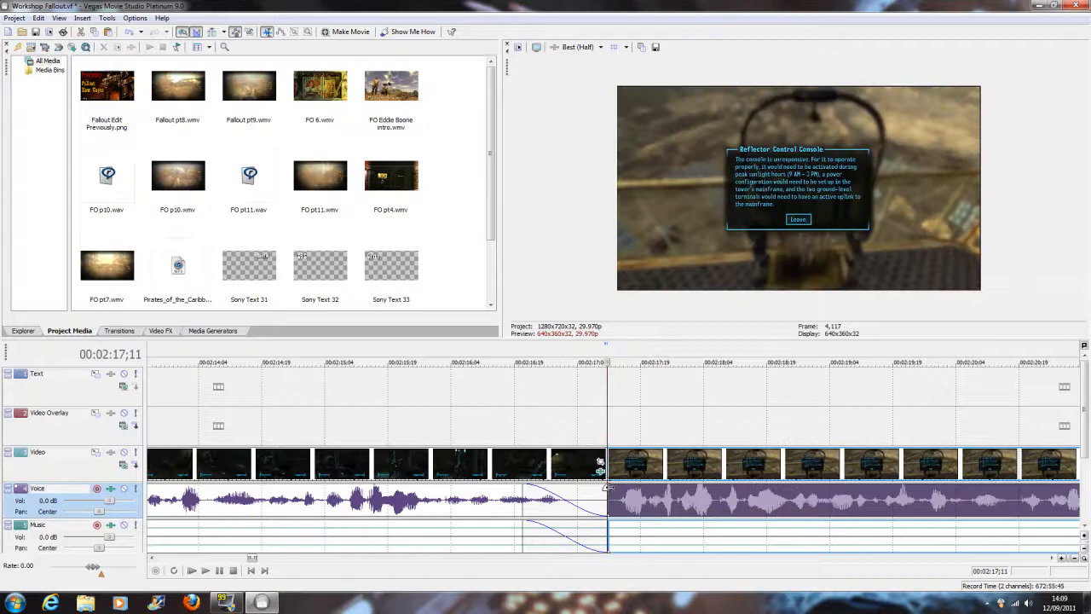
left_click_drag(607, 486, 691, 491)
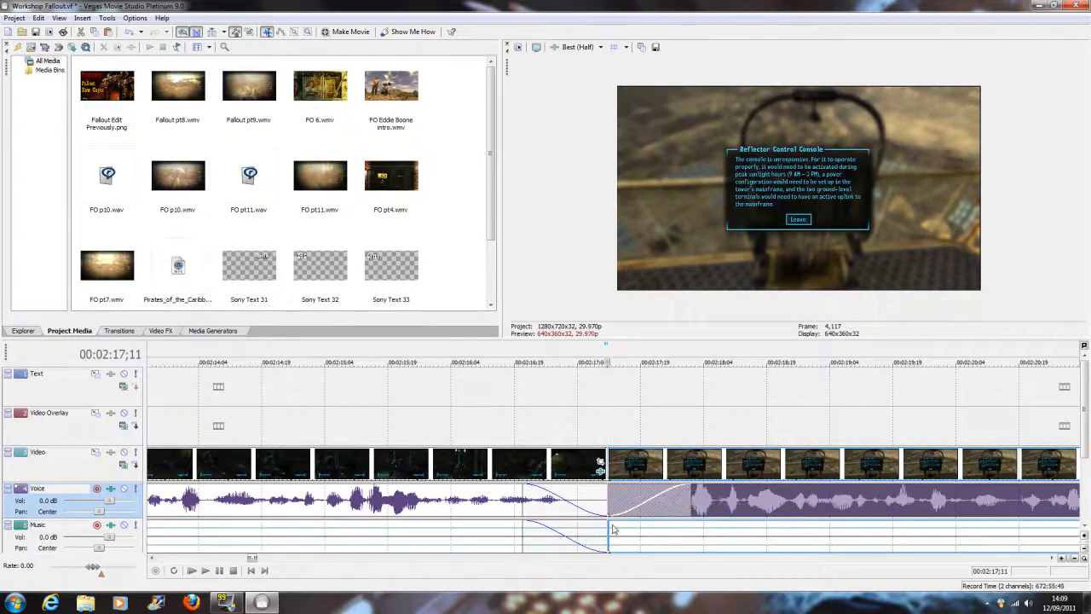
left_click_drag(610, 528, 692, 528)
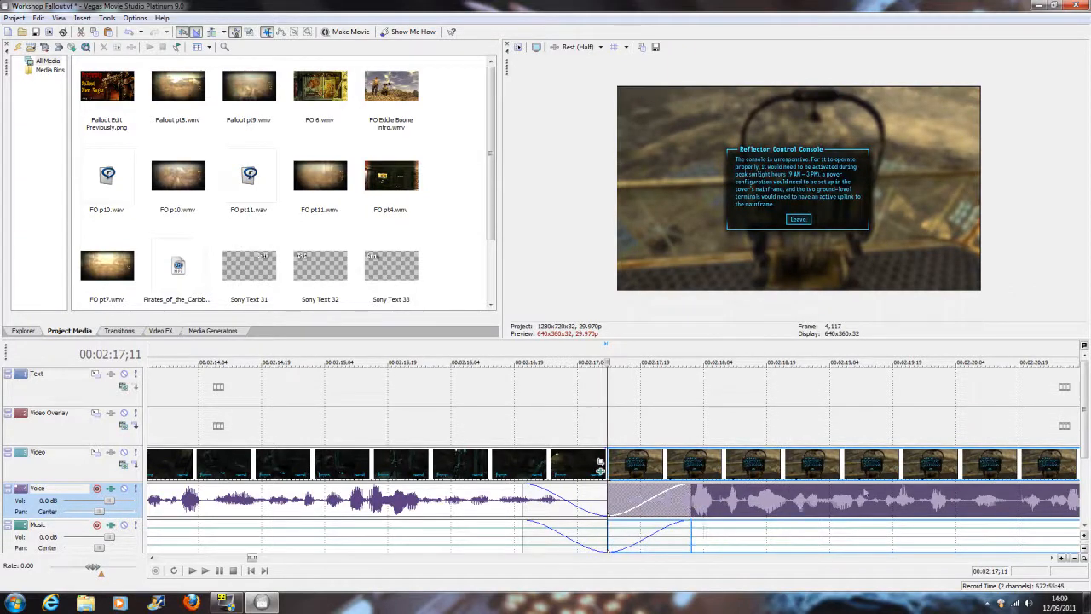
- Return to the unedited footage starting at 00:18:35;26 and check it up to the Pip-Boy items screen at 00:18:54;06
scroll(910, 488, "down", 4)
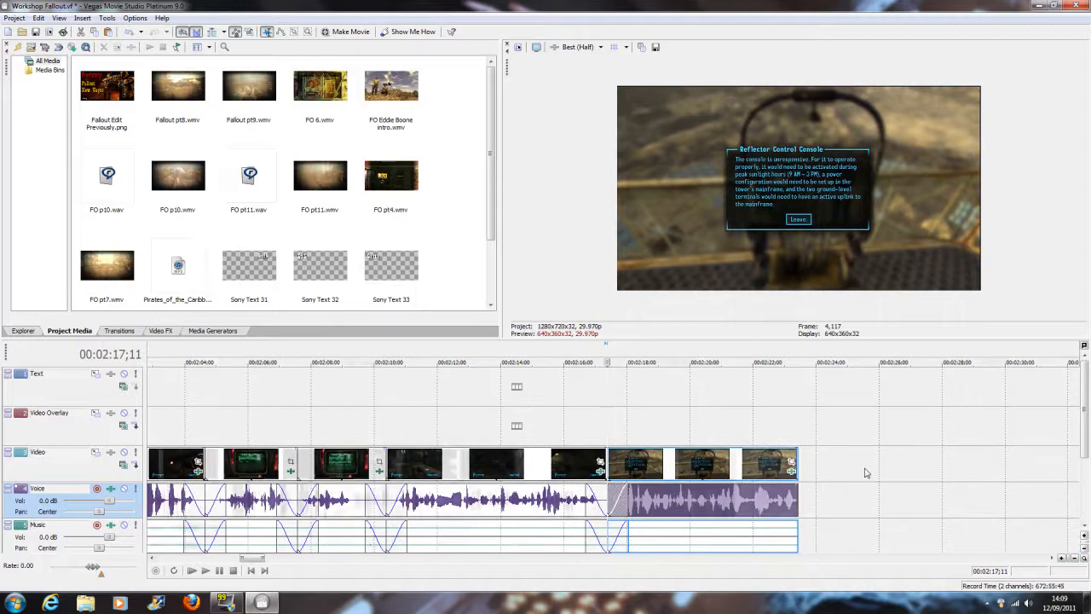
scroll(805, 495, "down", 10)
scroll(768, 475, "down", 3)
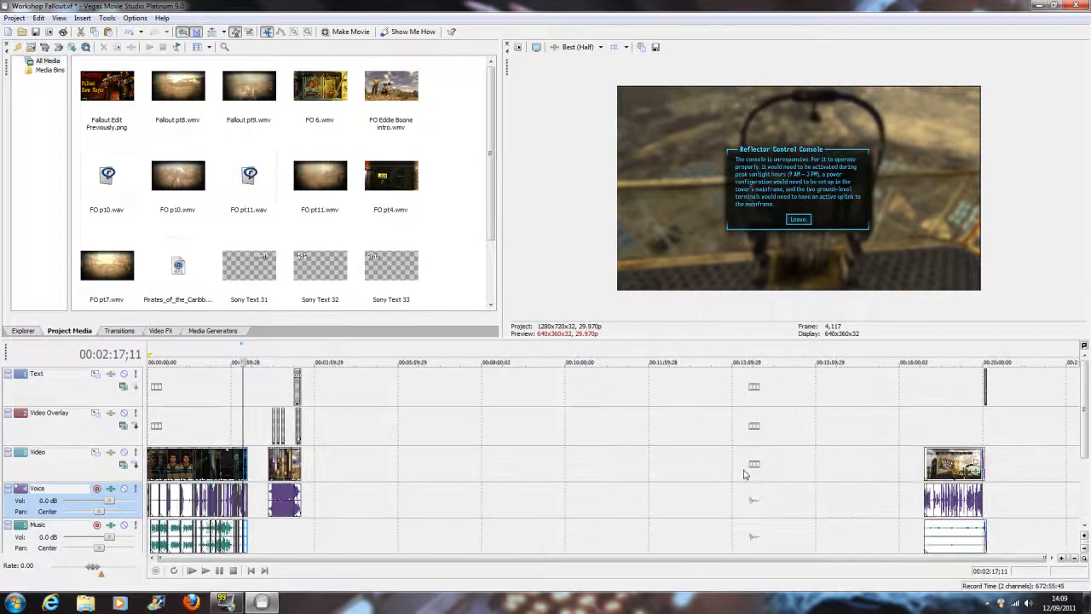
left_click(926, 434)
scroll(755, 435, "up", 12)
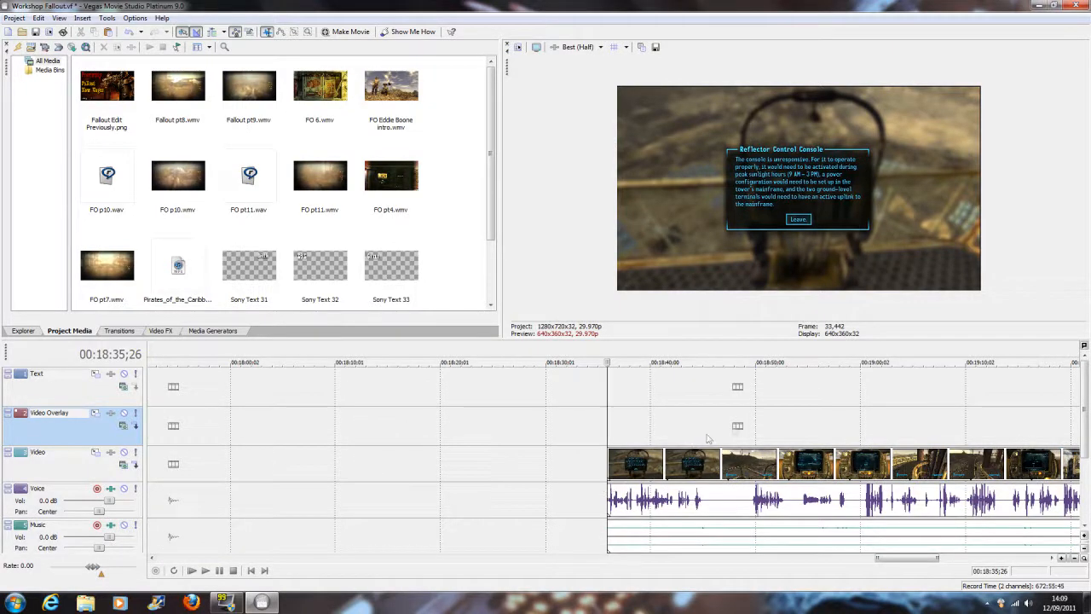
left_click(756, 431)
left_click(800, 435)
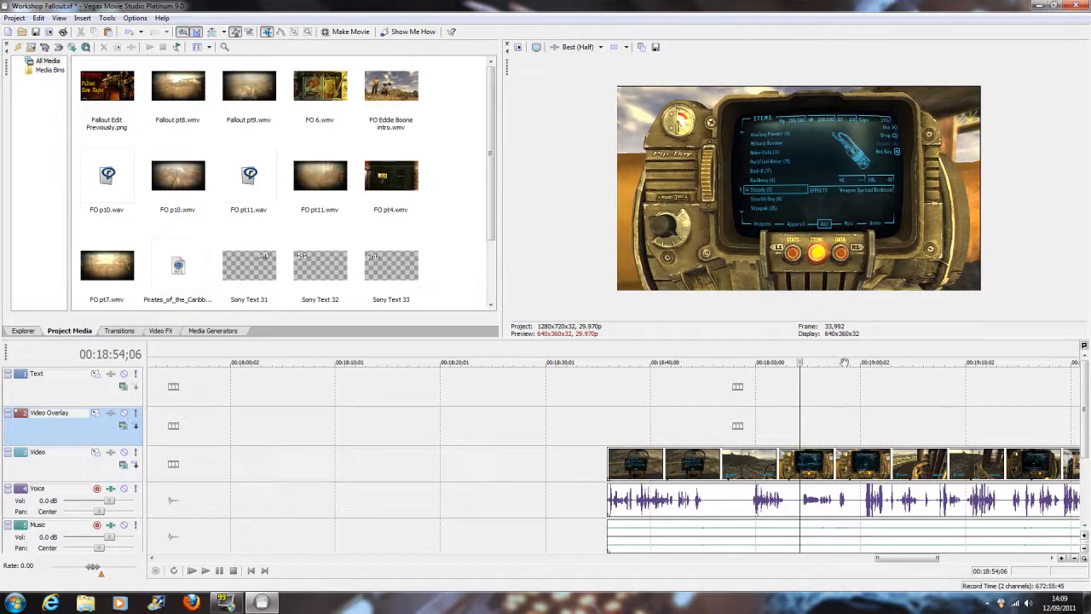
- Scrub through the end of the unedited footage and play its closing indoor commentary from 00:19:49;23
scroll(876, 433, "down", 3)
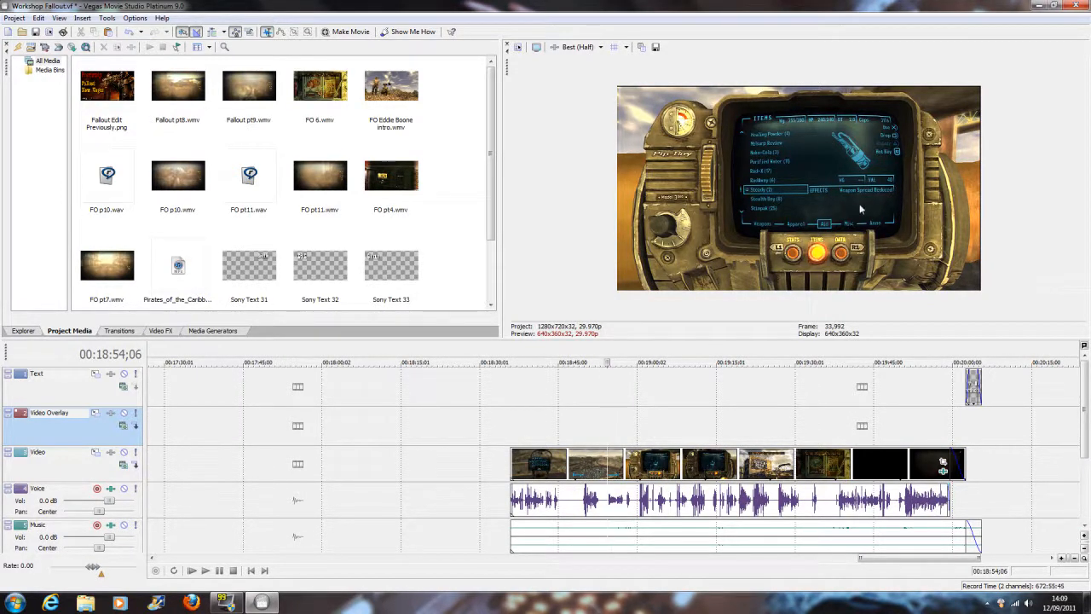
left_click(937, 354)
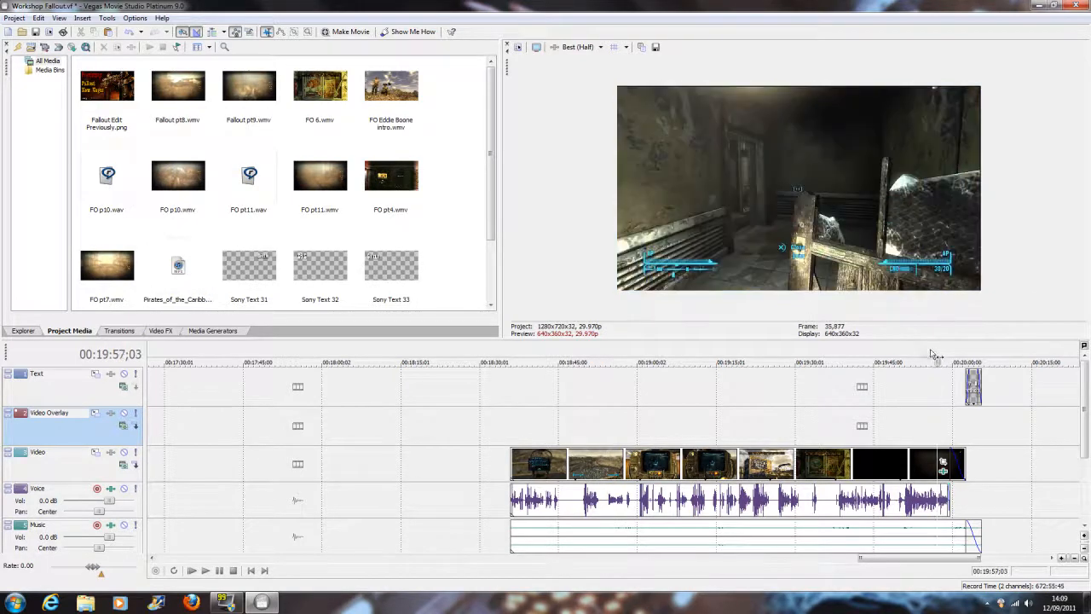
left_click(904, 358)
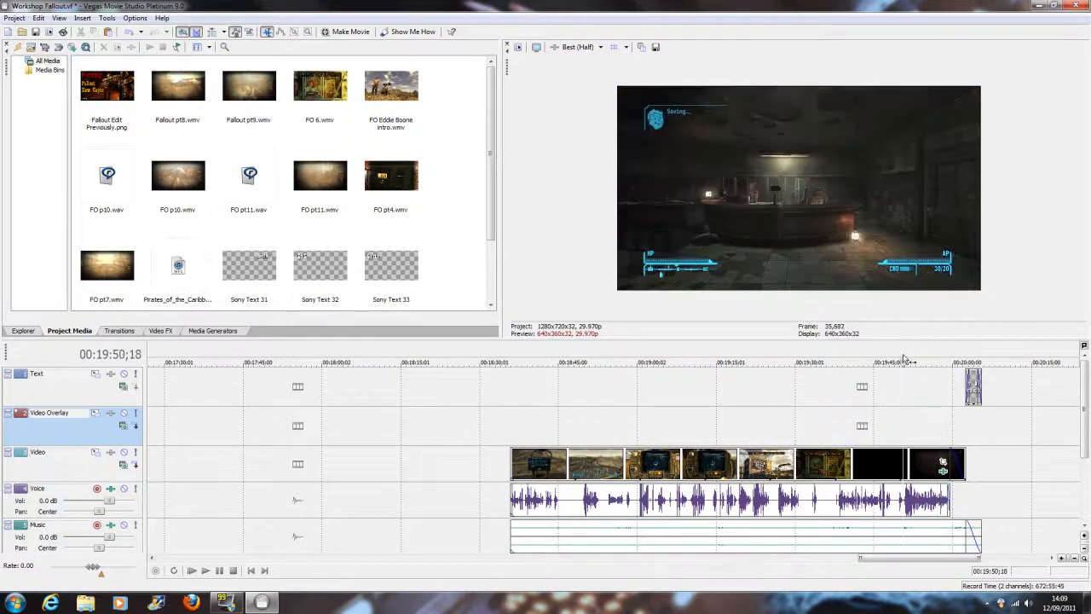
scroll(898, 486, "up", 5)
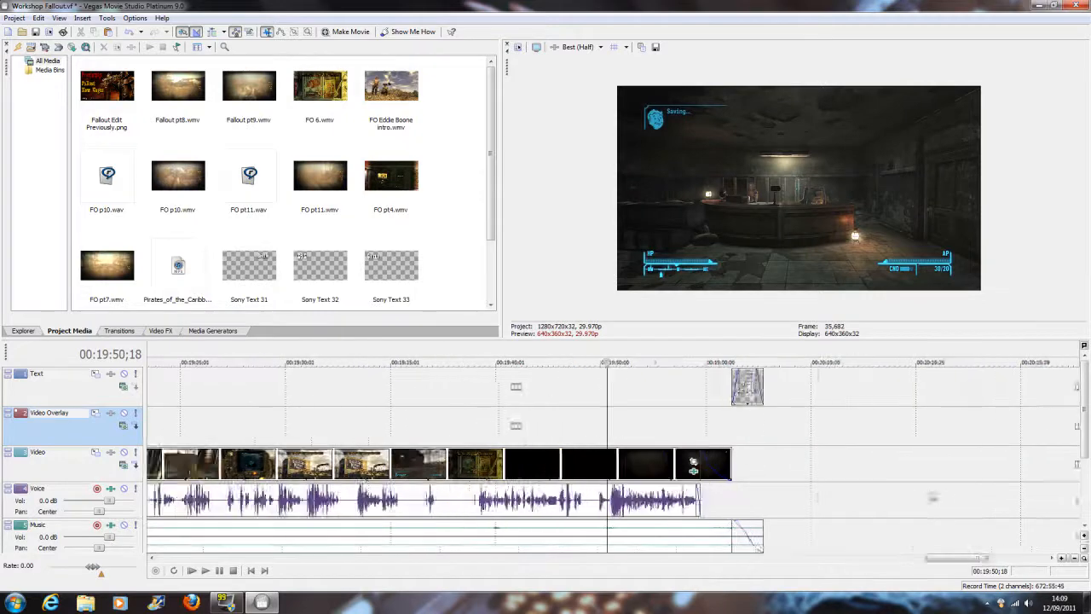
left_click(611, 357)
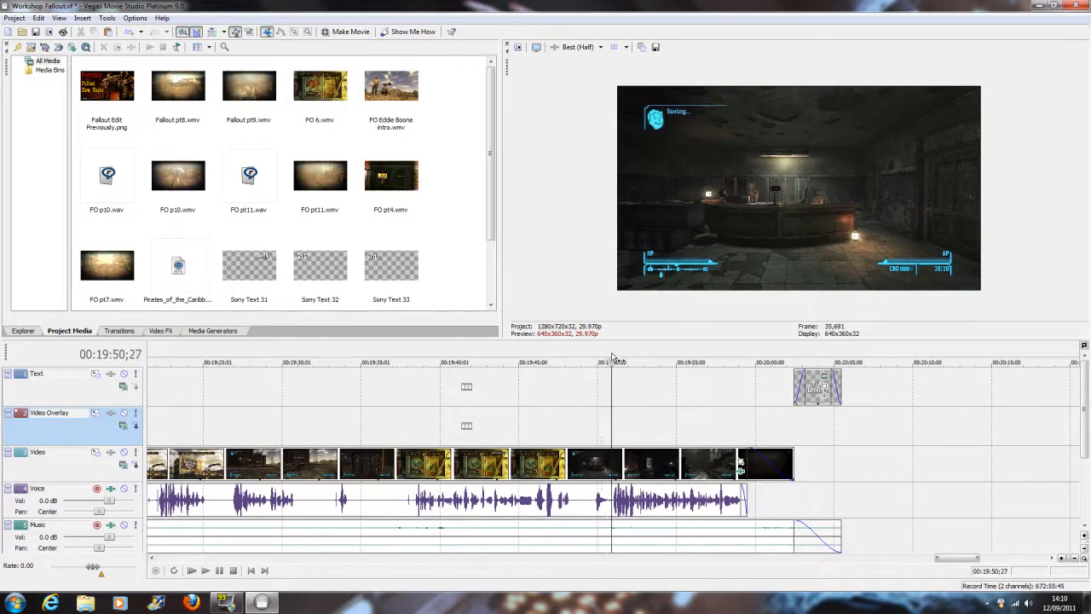
left_click(595, 359)
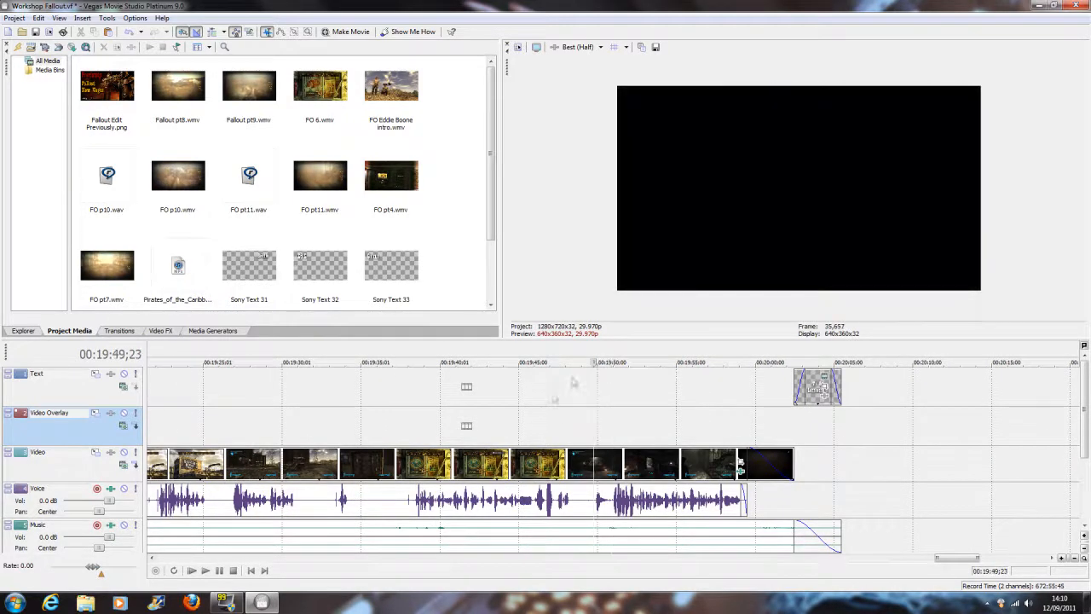
left_click(222, 571)
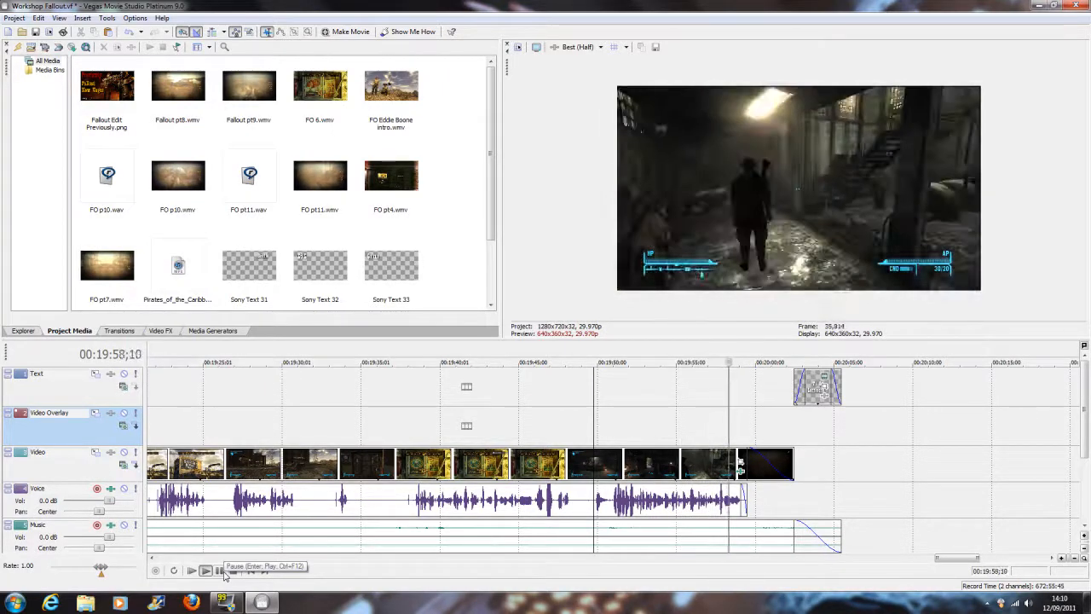
left_click(220, 570)
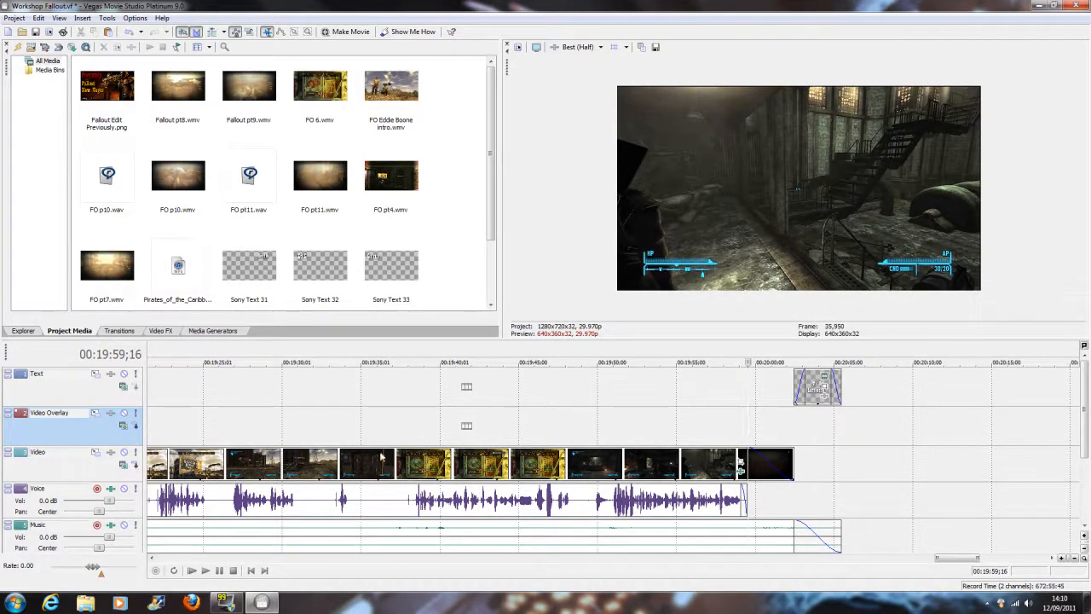
- Listen to the unedited commentary from about 00:19:26, and again from the Pip-Boy map at about 00:19:14
scroll(428, 429, "down", 3)
left_click(424, 433)
key("space")
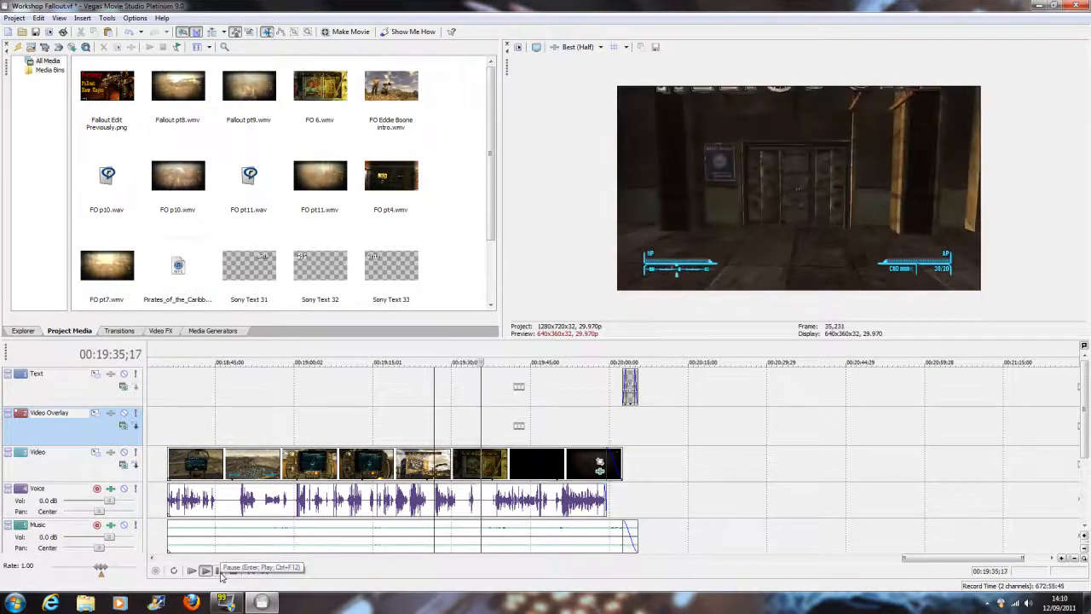
left_click(219, 571)
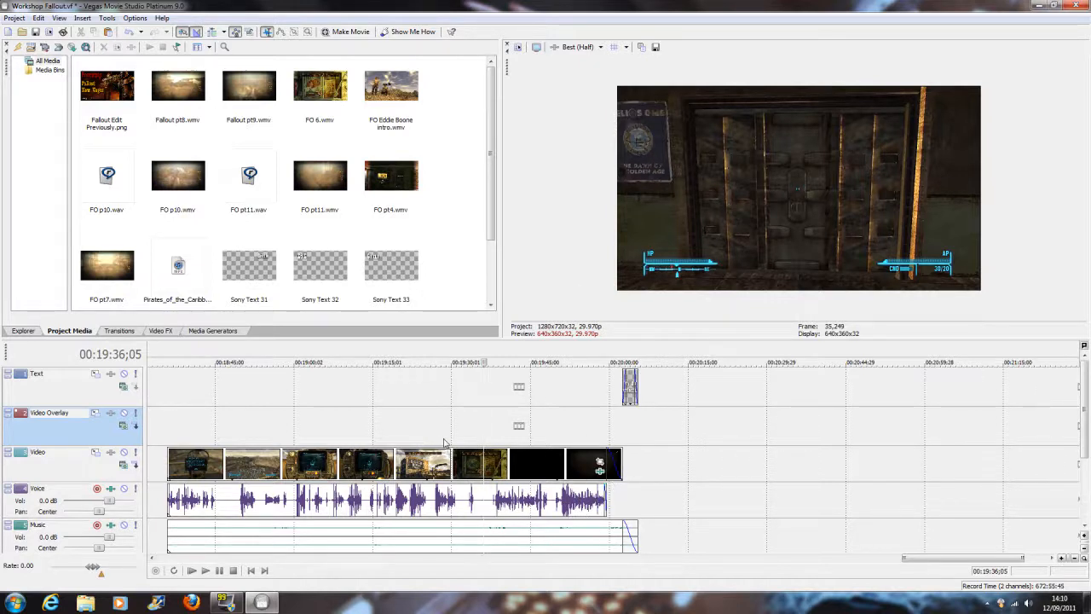
left_click(365, 444)
left_click(205, 570)
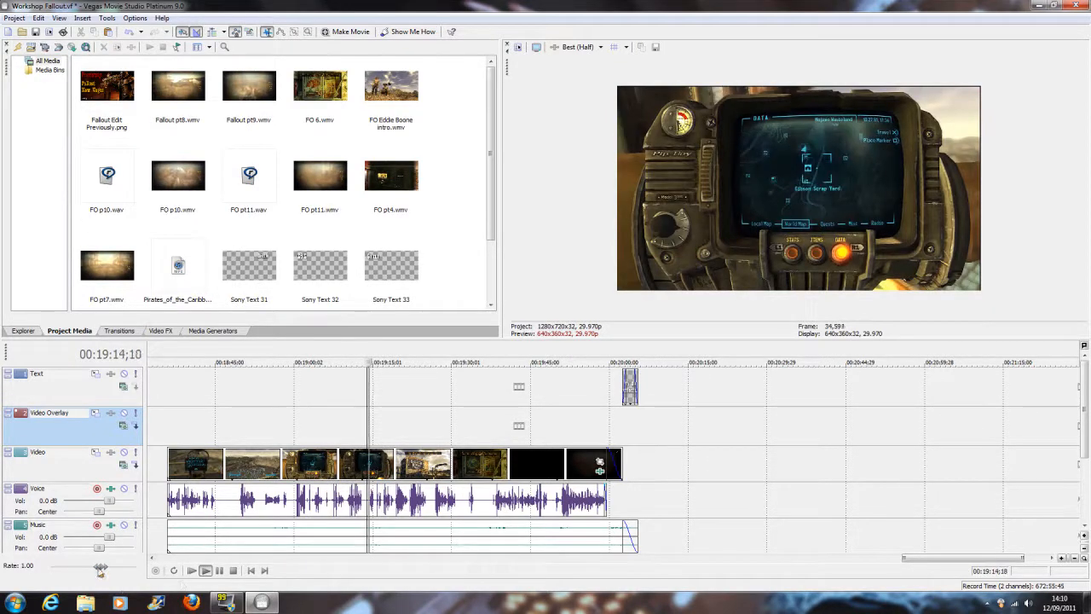
left_click_drag(92, 567, 109, 571)
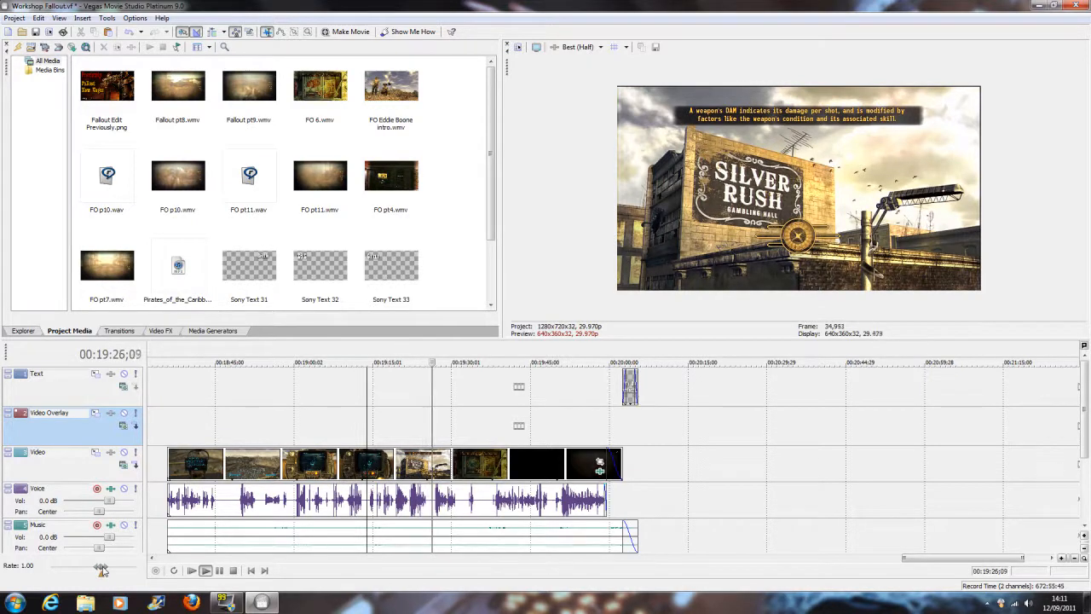
left_click(219, 570)
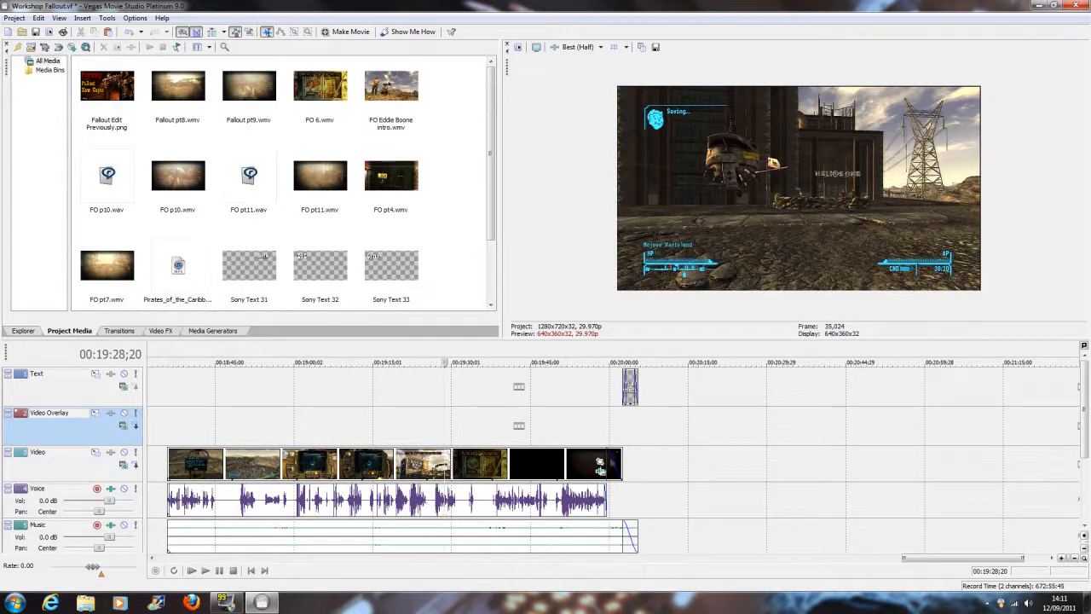
- Pinpoint the Silver Rush loading-screen commentary, split the unedited footage at 00:19:19;05, and delete the section before the split
scroll(400, 478, "up", 5)
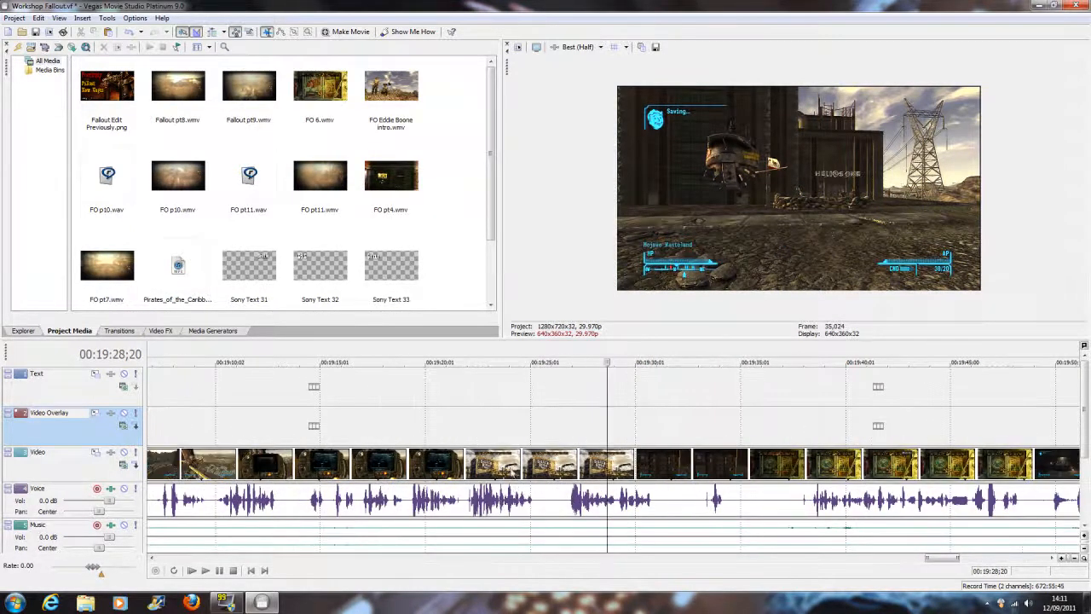
left_click(405, 439)
left_click(219, 571)
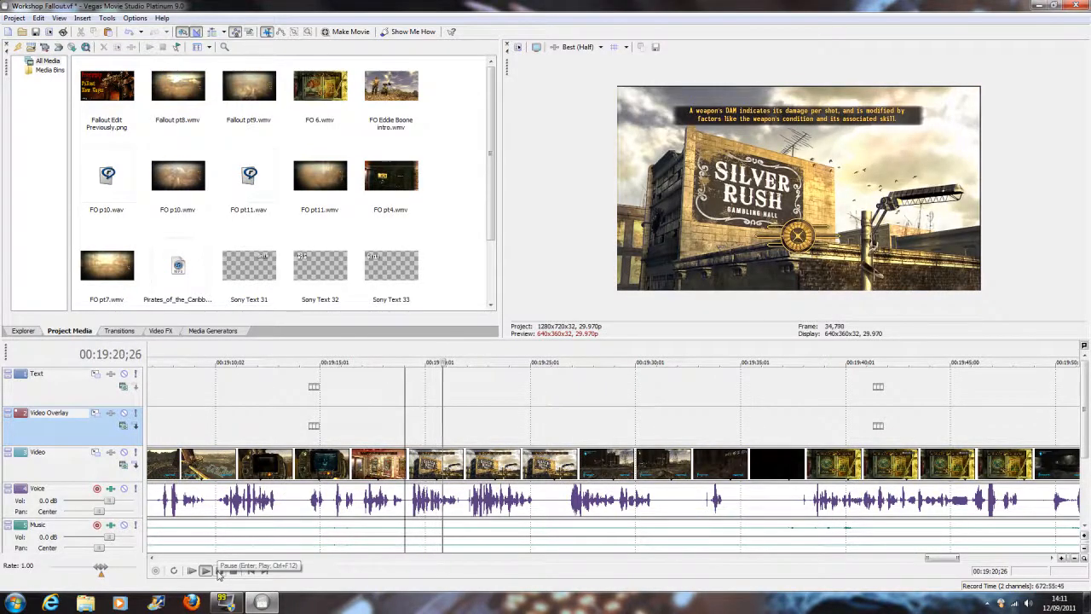
left_click(359, 360)
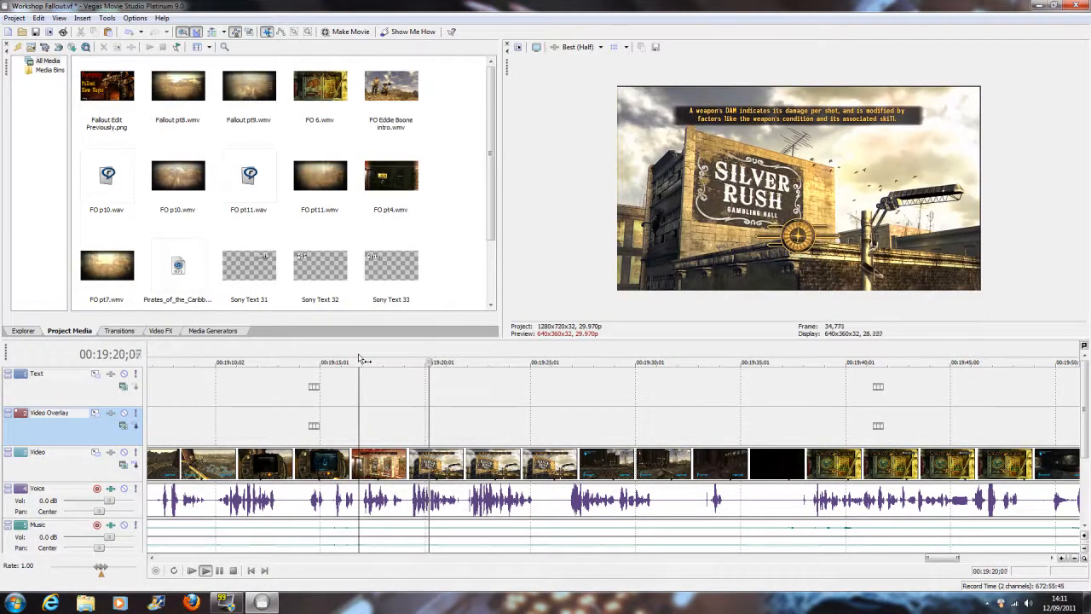
left_click(410, 360)
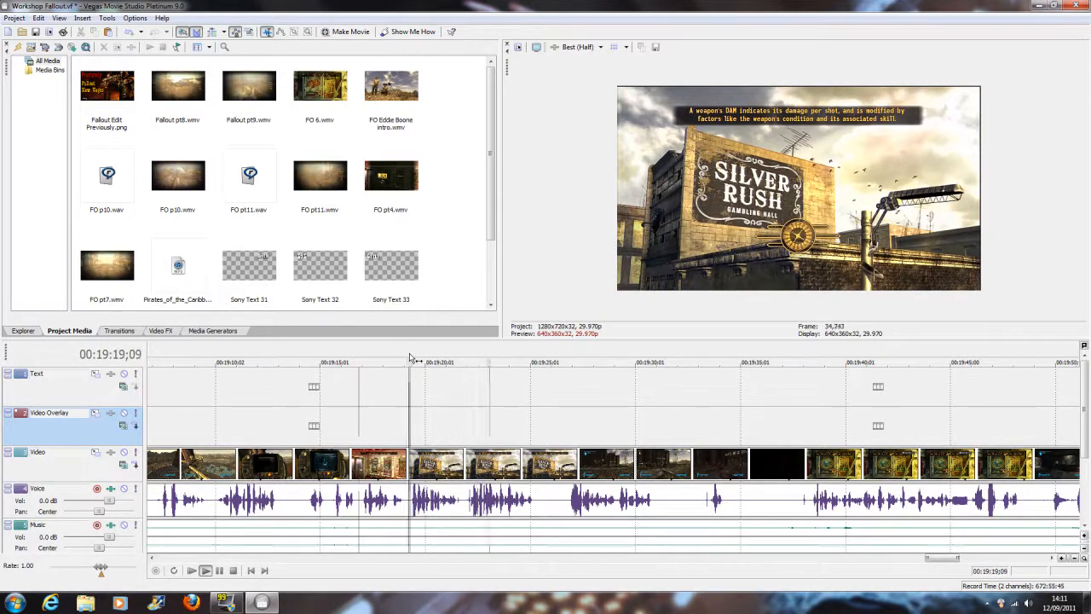
left_click(220, 571)
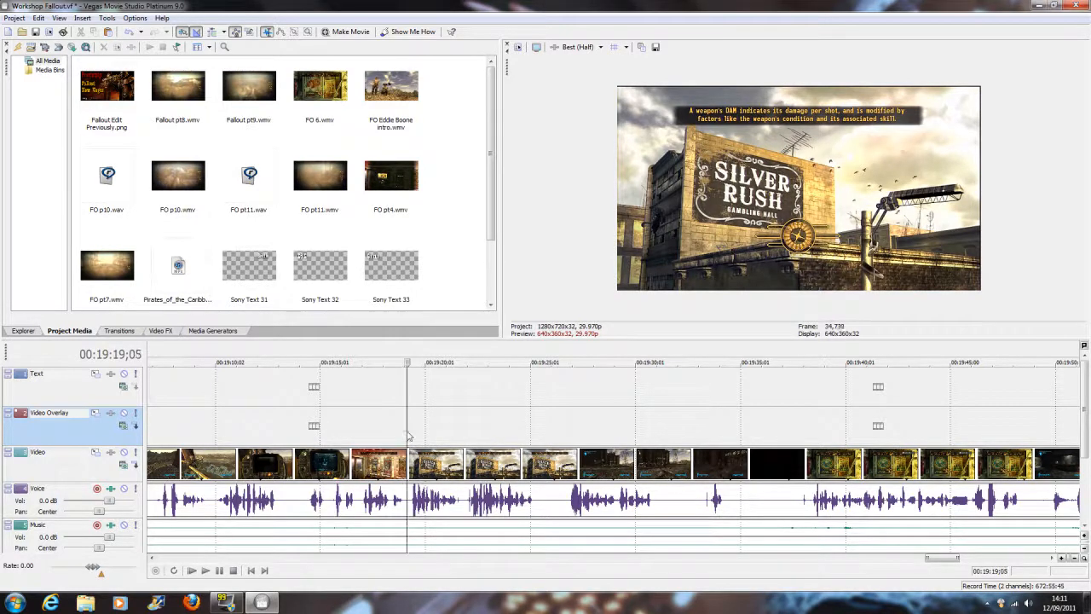
right_click(415, 465)
left_click(375, 377)
key("Delete")
- Play the Silver Rush commentary from the split, split again at 00:19:21;27, and cut the roughly 3-second section before it
left_click(205, 570)
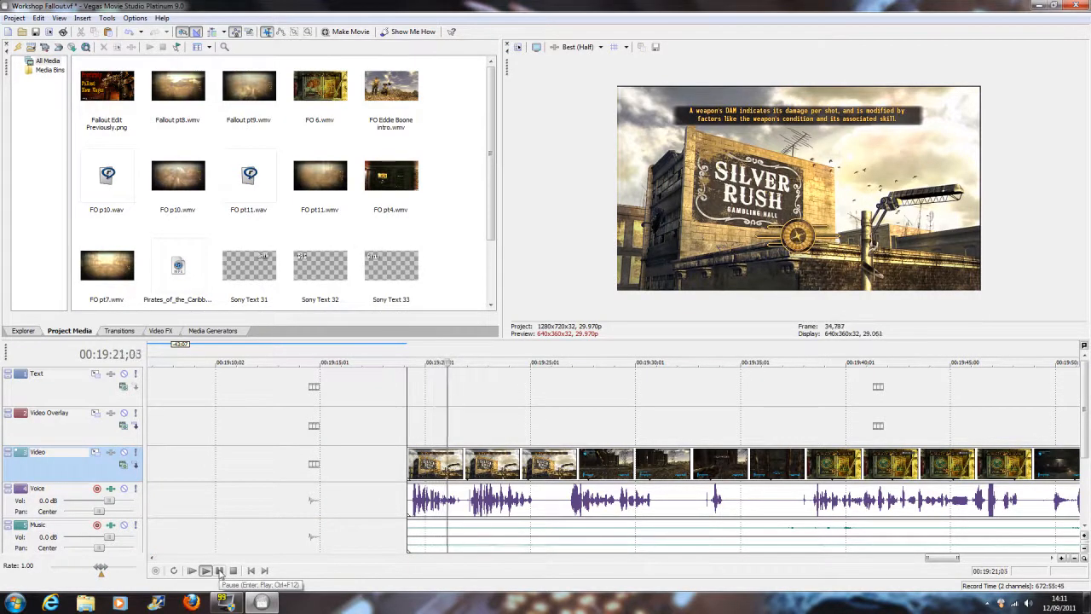
left_click(219, 570)
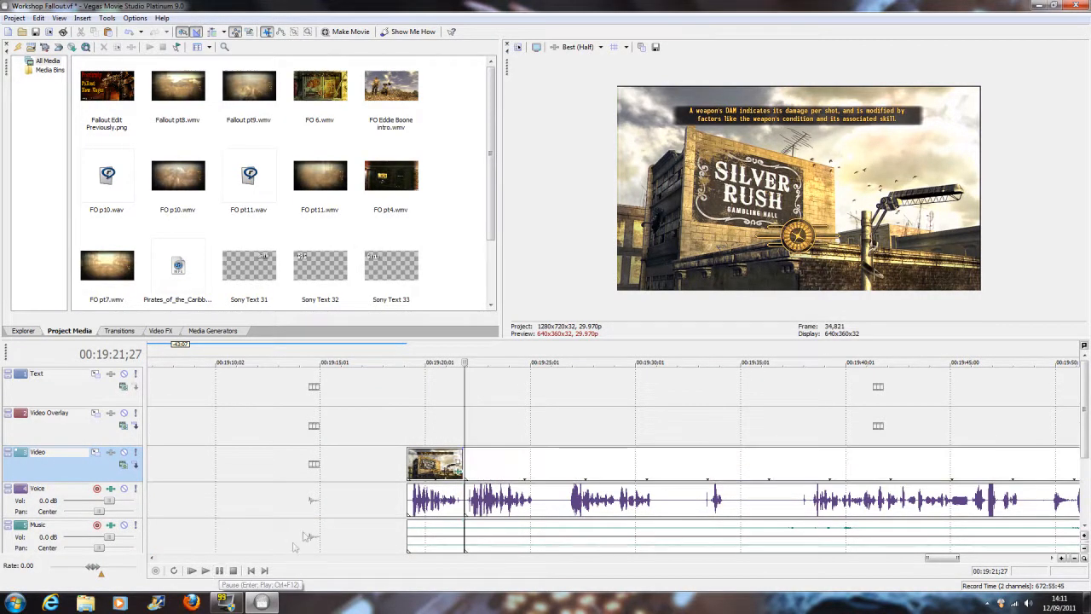
right_click(435, 473)
left_click(445, 313)
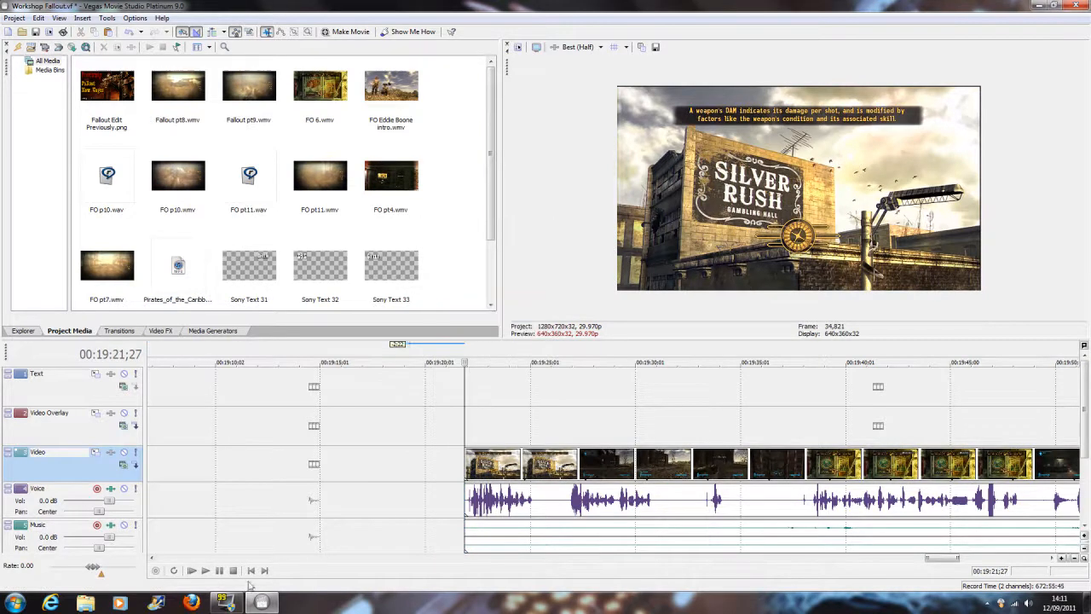
- Paste the Silver Rush clip after the edited footage and move it flush against the console clip's end at 00:02:23;13
left_click(251, 570)
left_click(718, 475)
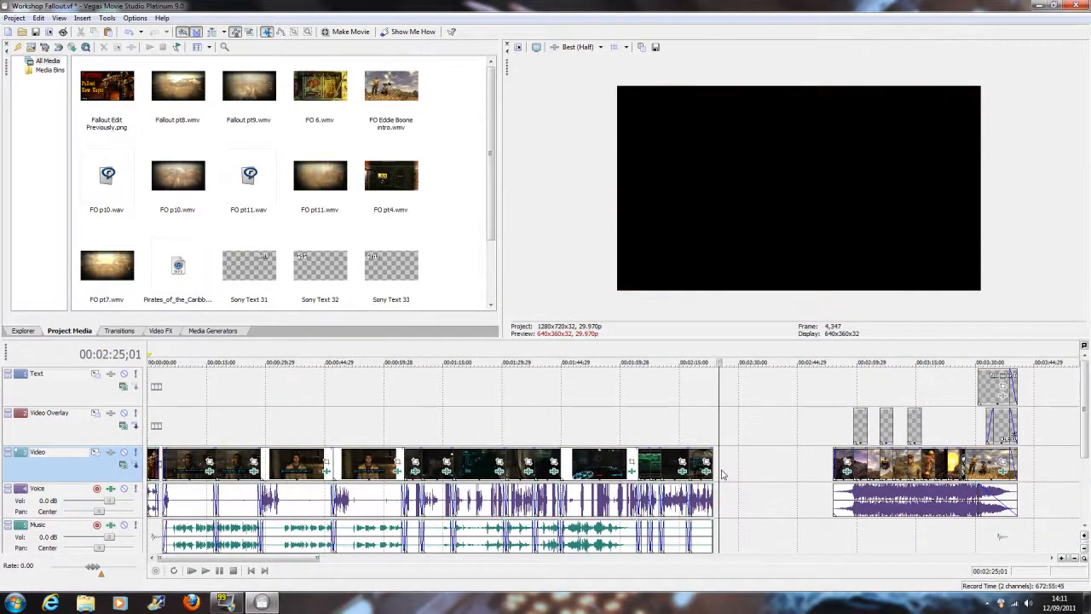
key("ctrl+v")
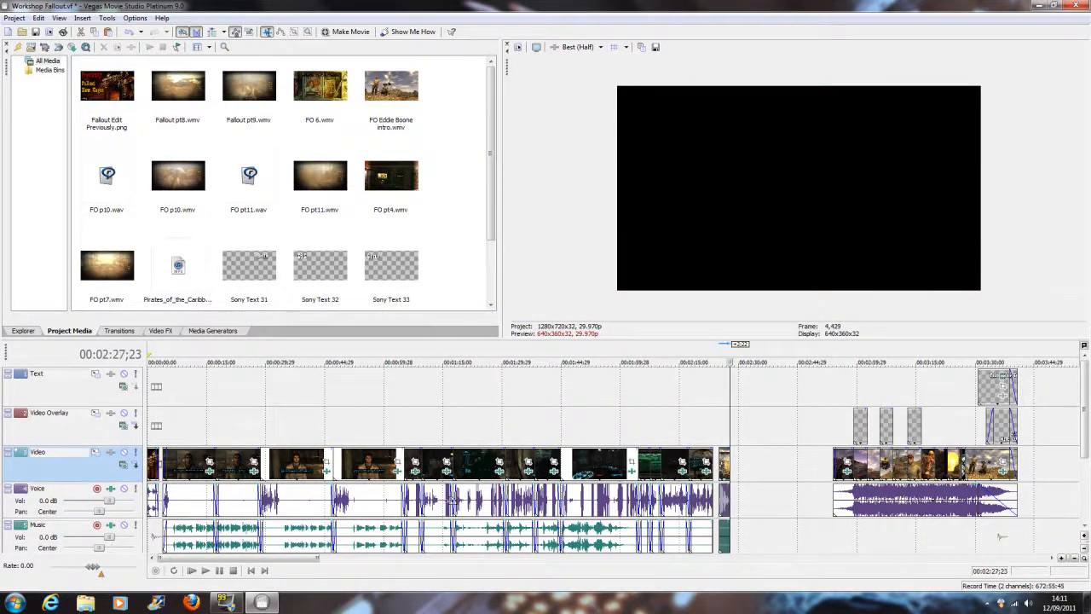
left_click(715, 438)
scroll(716, 439, "up", 8)
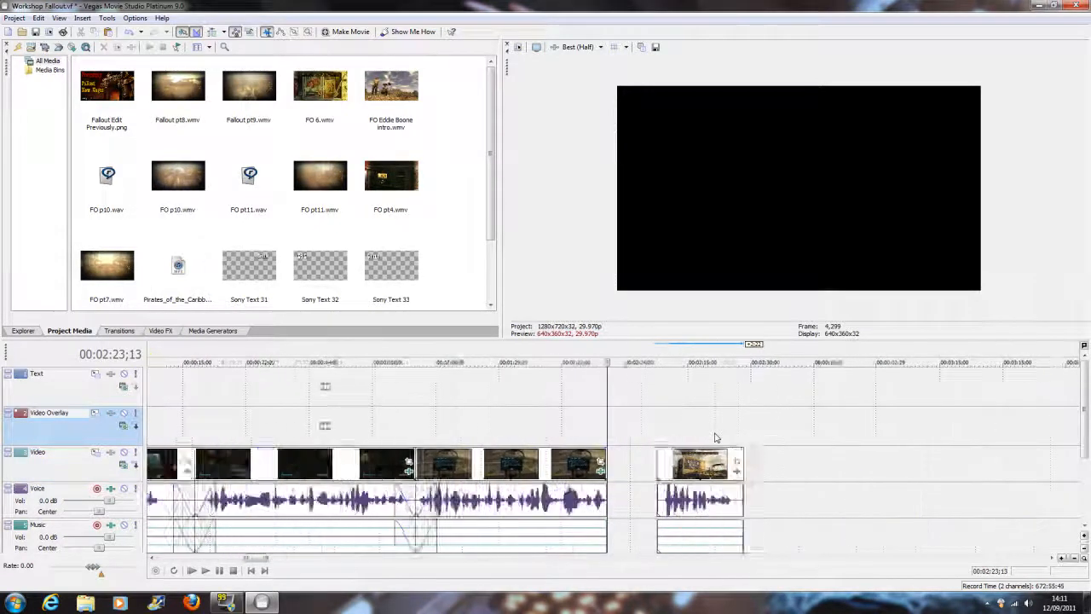
left_click_drag(714, 464, 645, 464)
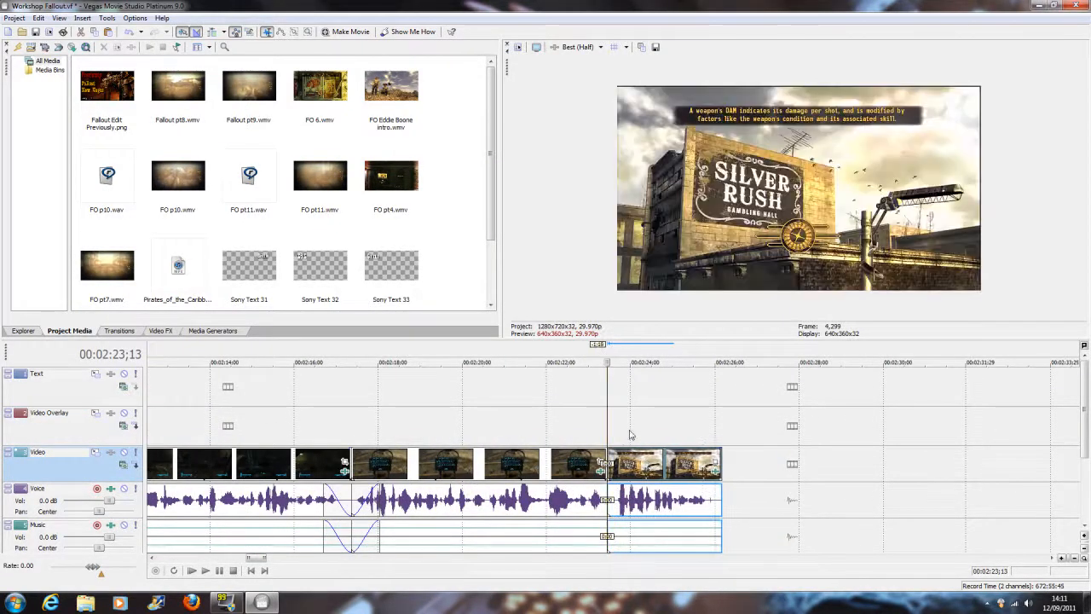
- Fade voice and music out over about the console clip's last 20 frames and in over about the Silver Rush clip's first 20 frames
scroll(647, 465, "up", 4)
left_click_drag(631, 467, 639, 493)
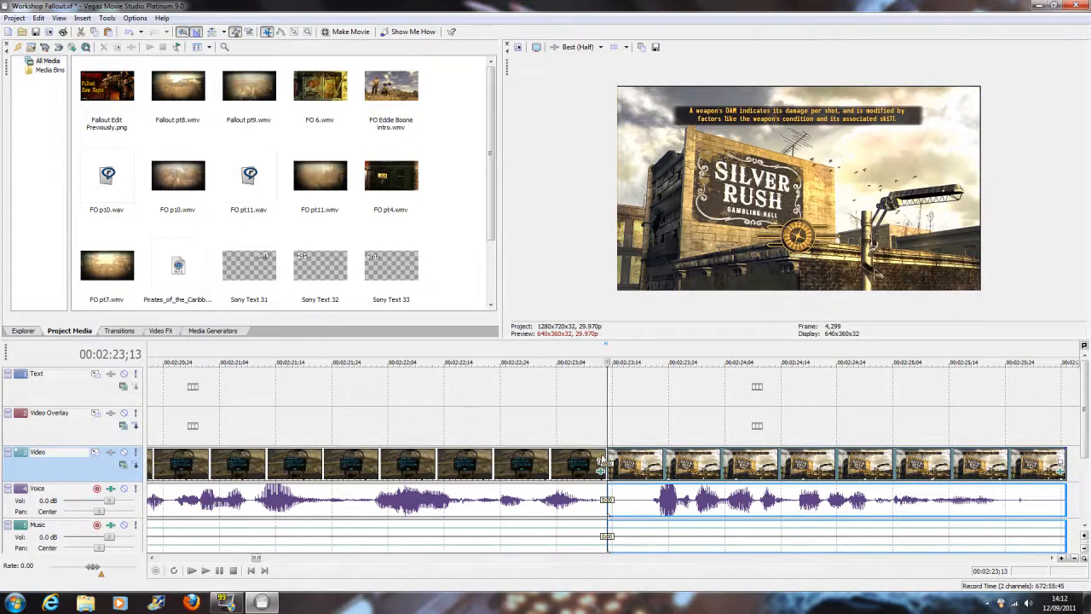
left_click_drag(605, 464, 495, 489)
left_click_drag(607, 520, 496, 520)
right_click(544, 503)
mouse_move(638, 246)
left_click(701, 259)
left_click_drag(608, 487, 719, 490)
left_click_drag(605, 520, 718, 518)
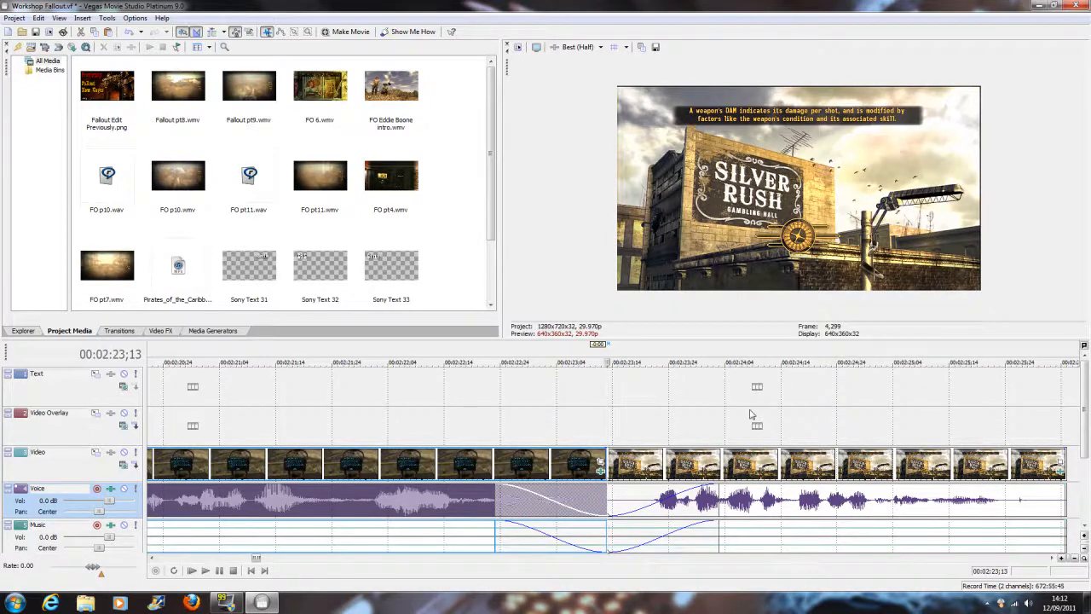
- Play the end of the unedited footage from about 00:19:49 to check the final commentary and the video fade-out
scroll(750, 415, "down", 6)
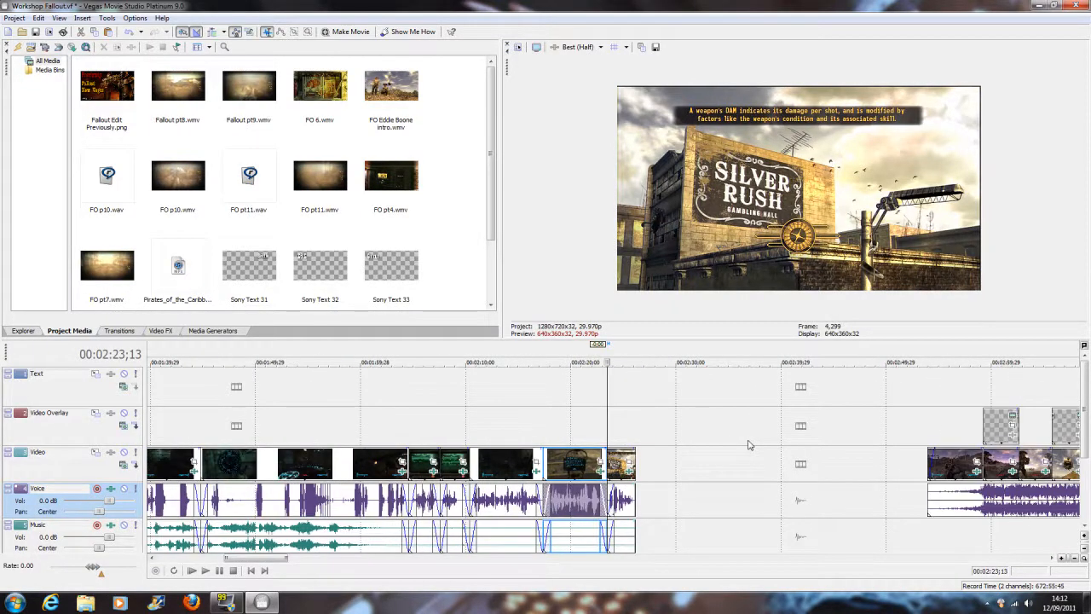
scroll(749, 445, "down", 3)
scroll(754, 448, "down", 3)
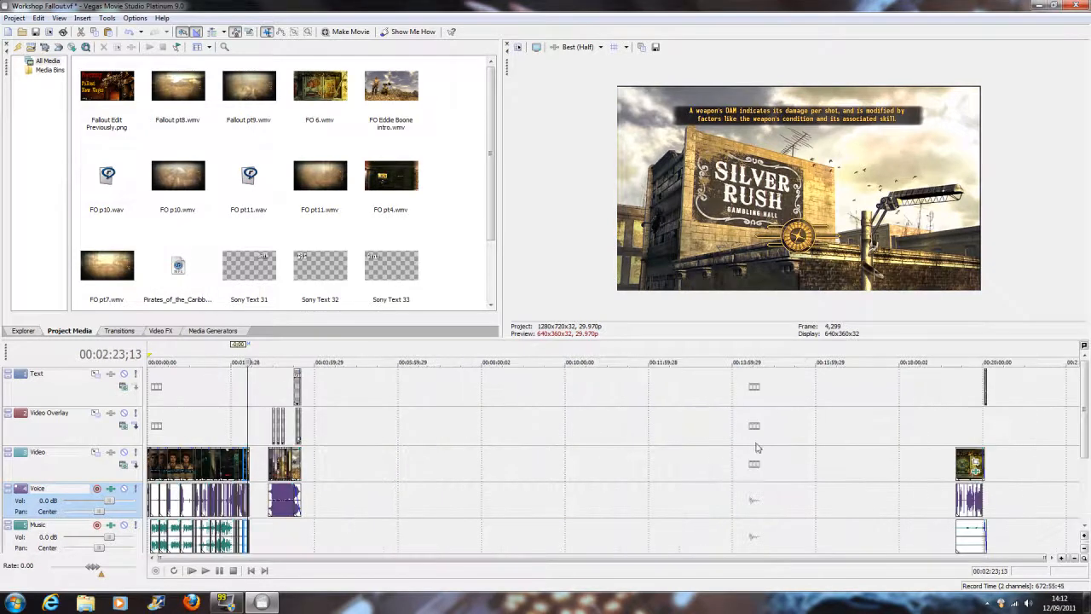
left_click(982, 441)
scroll(982, 440, "up", 8)
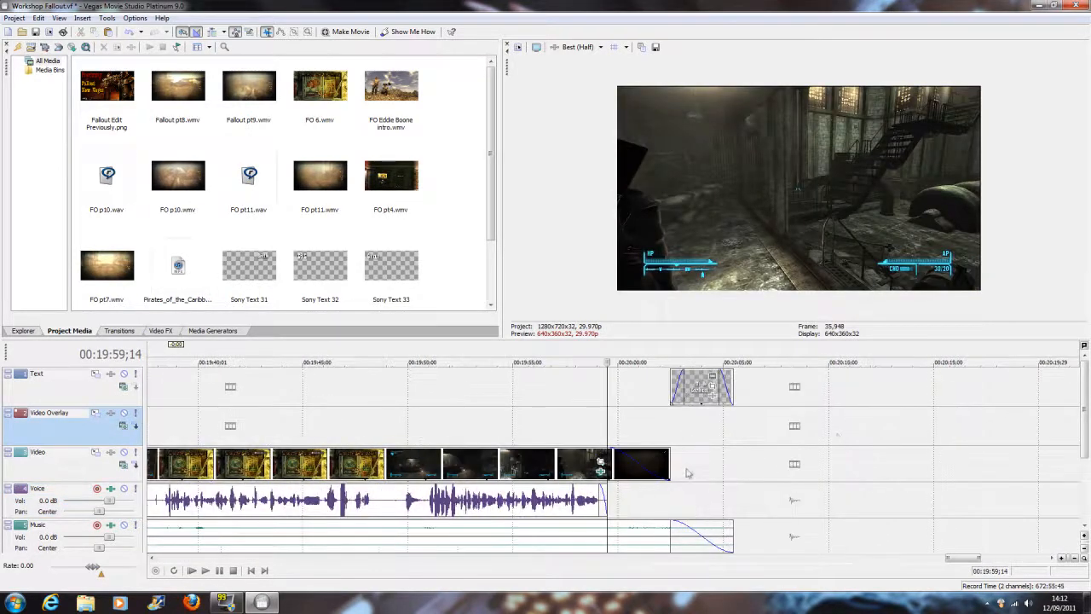
left_click(400, 361)
left_click(206, 570)
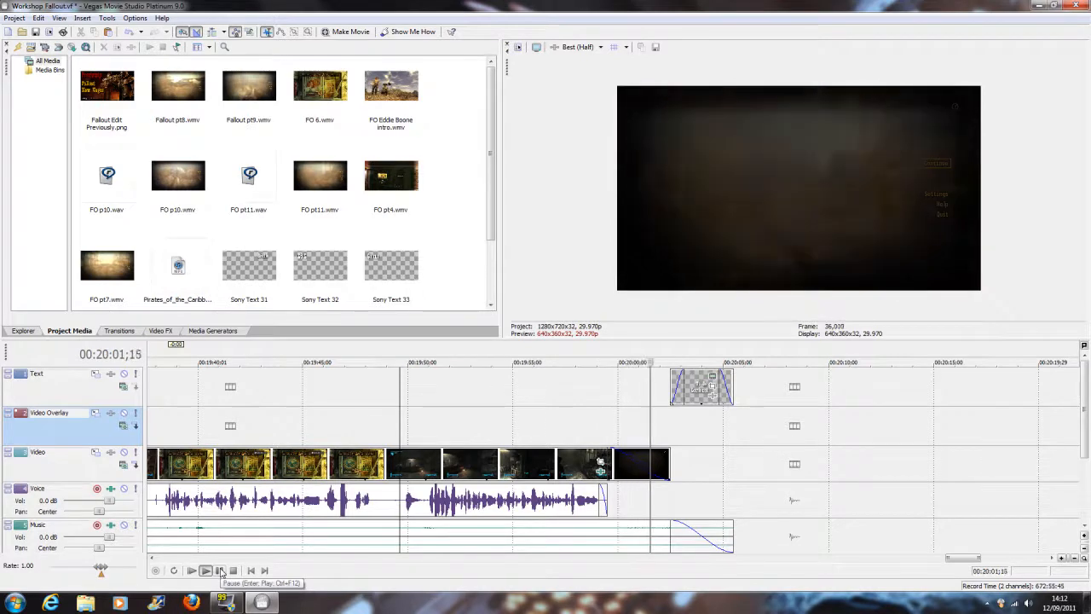
left_click(219, 571)
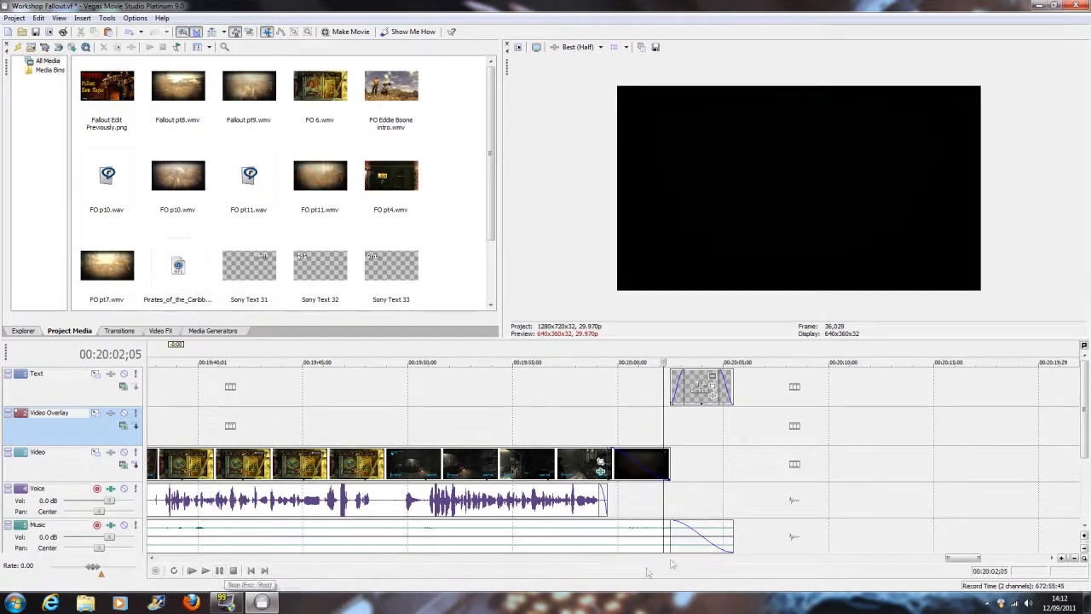
scroll(543, 494, "up", 2)
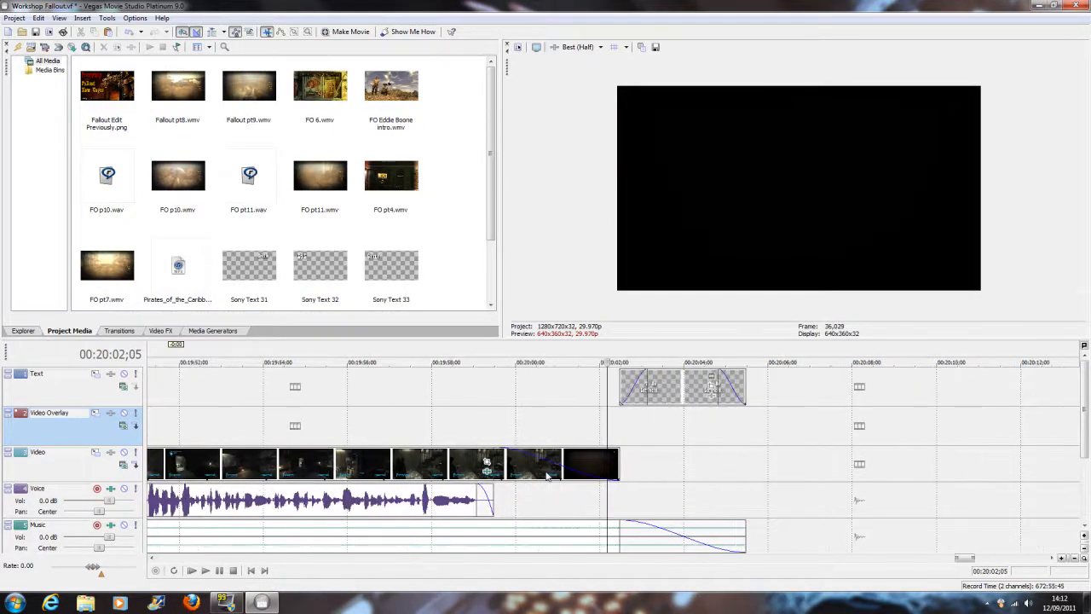
scroll(471, 494, "down", 1)
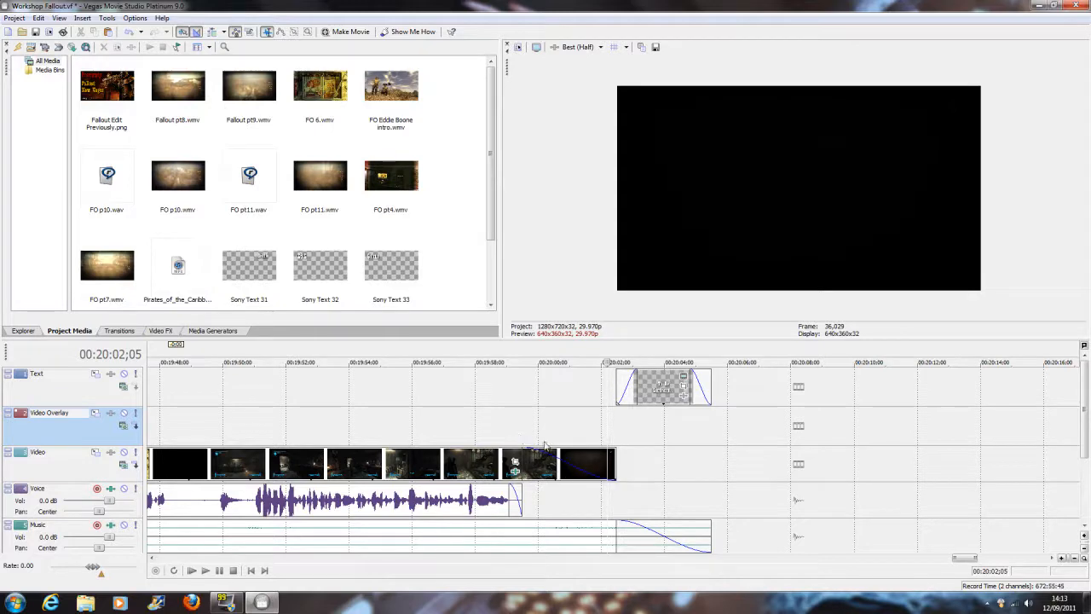
- Move the Silver Rush clip about 3 seconds away from the console clip and remove its voice event from the group
scroll(549, 441, "down", 5)
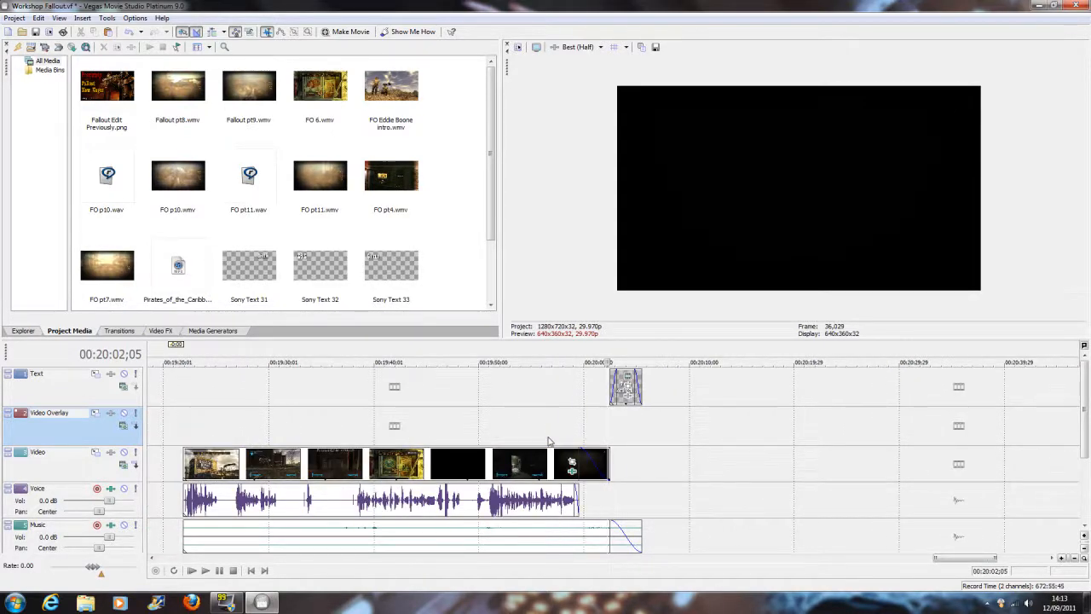
scroll(549, 441, "down", 4)
left_click(244, 421)
scroll(243, 421, "up", 9)
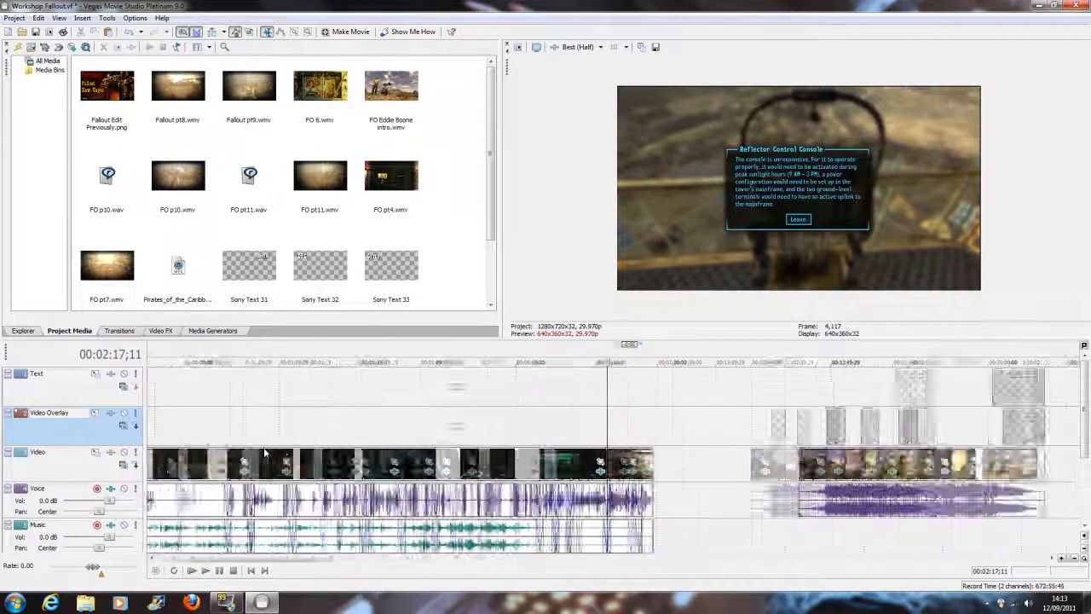
left_click(667, 435)
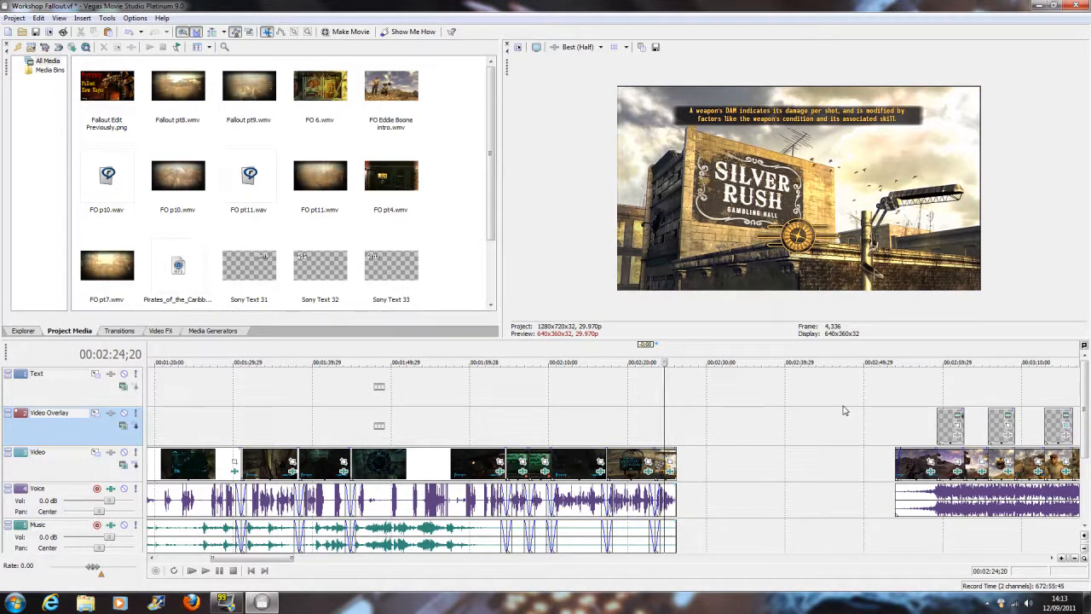
scroll(670, 467, "up", 4)
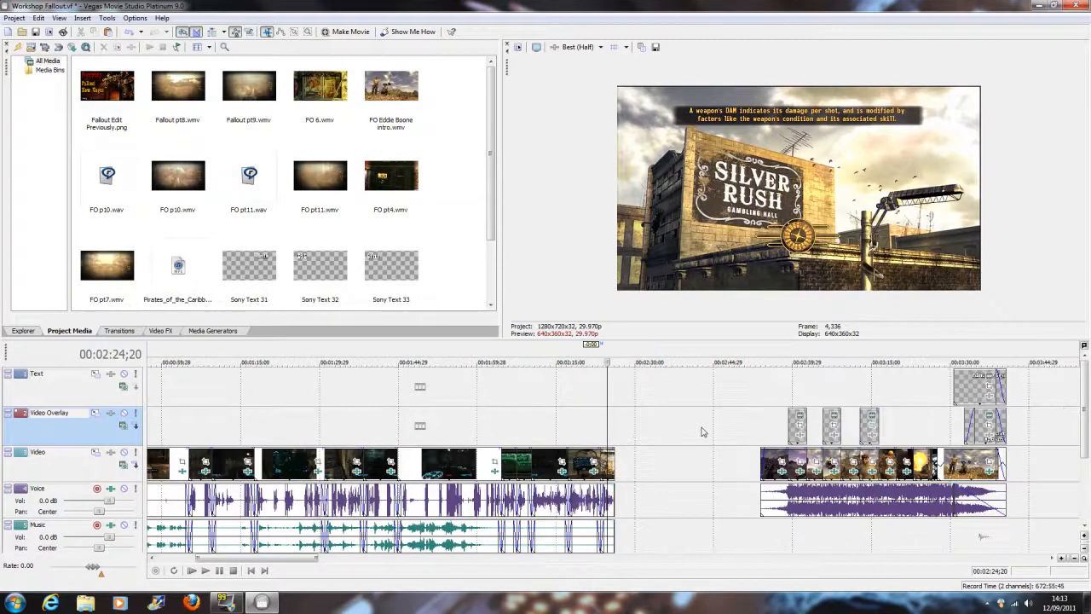
left_click_drag(624, 461, 704, 461)
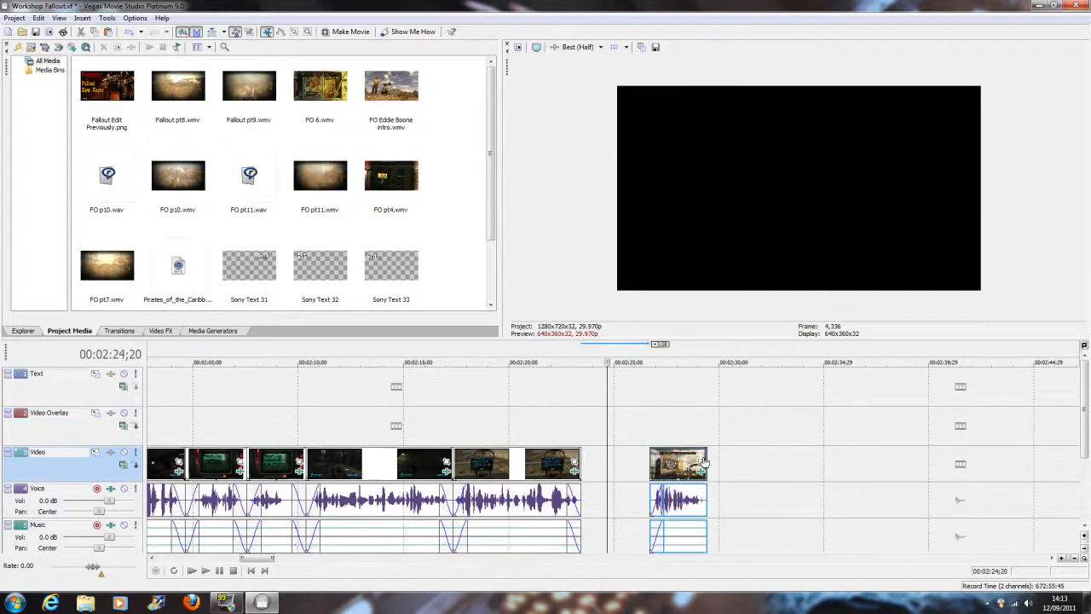
left_click(682, 498)
right_click(683, 496)
mouse_move(750, 437)
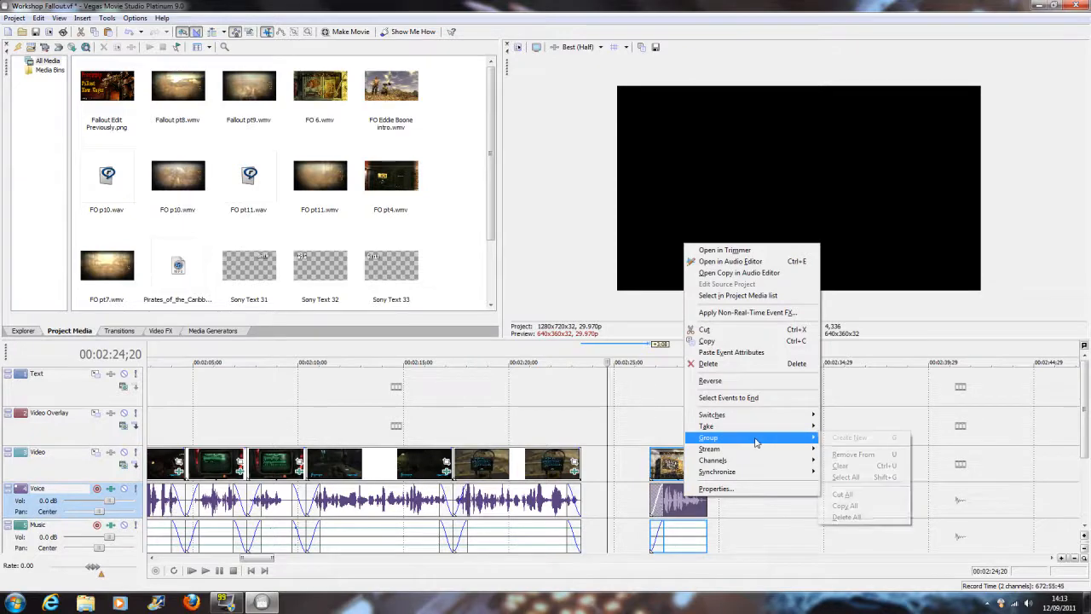
left_click(853, 457)
- Delete the Silver Rush clip's video and music events, keeping only its voice event
right_click(690, 465)
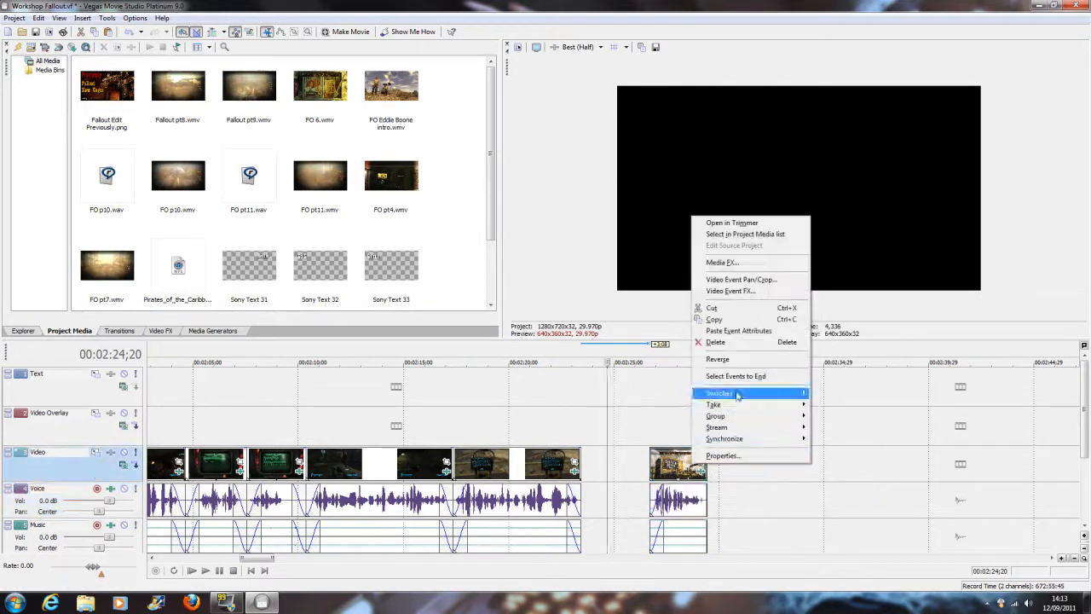
left_click(687, 535)
right_click(687, 535)
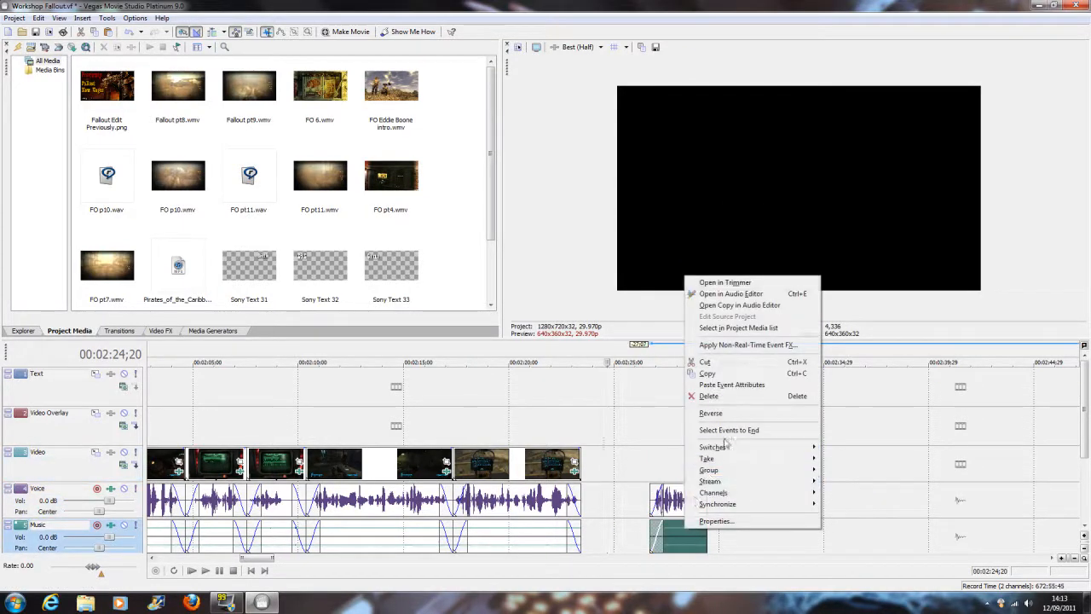
left_click(726, 397)
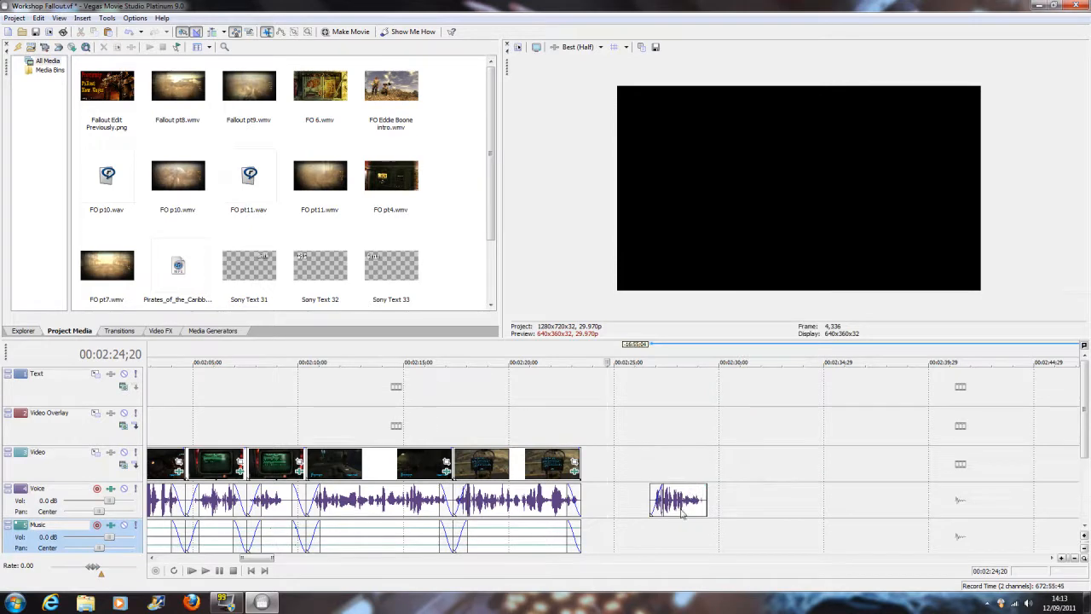
- Move the remaining unedited footage to about 00:13:07 on the timeline and copy it
scroll(682, 512, "down", 10)
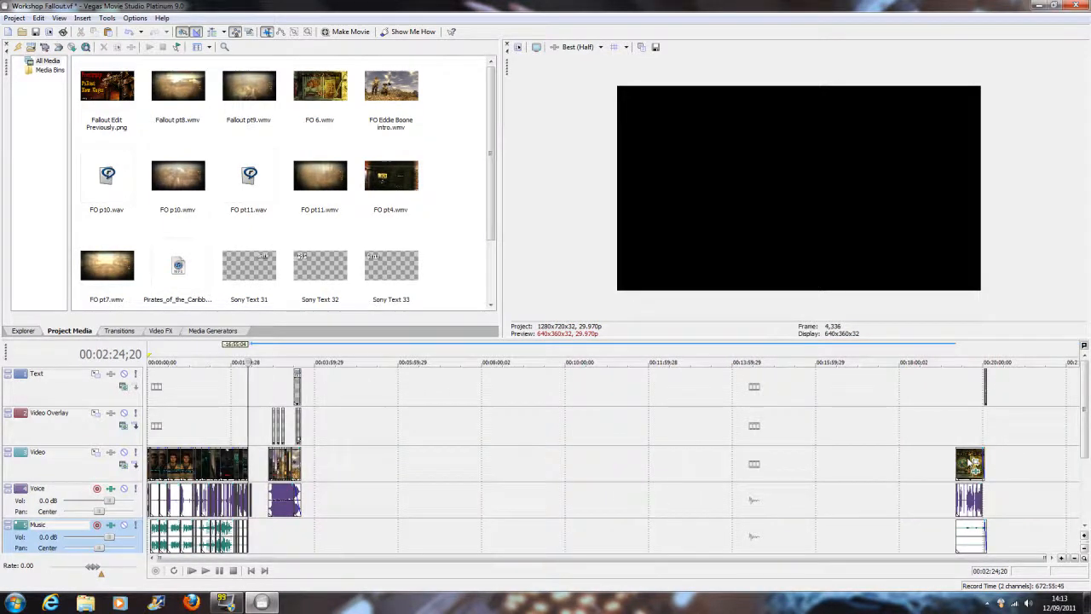
left_click_drag(970, 461, 709, 465)
right_click(707, 467)
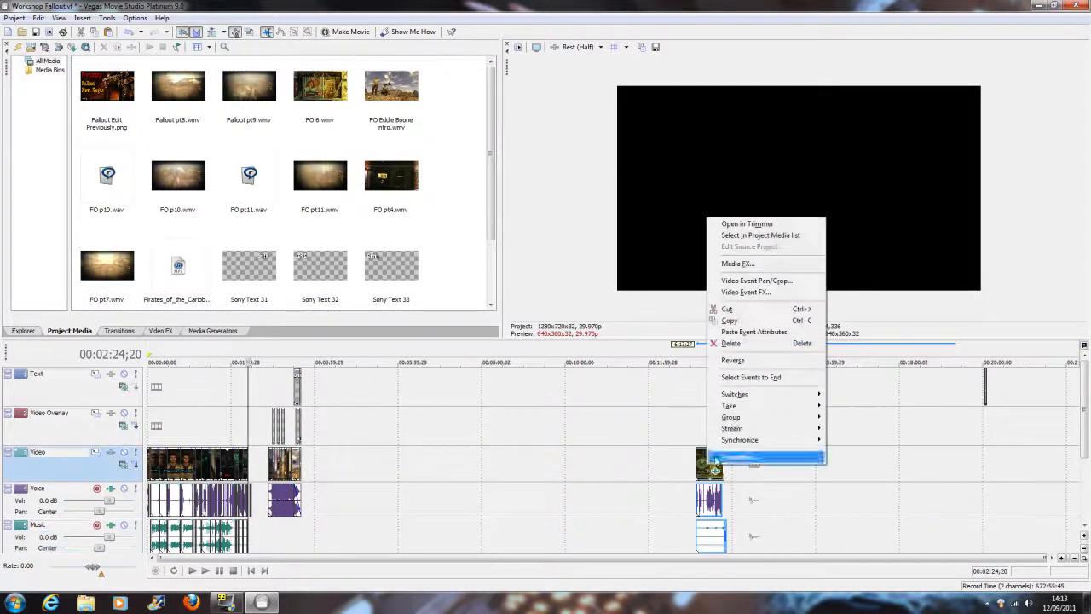
left_click(742, 320)
- Try pasting the copied footage between the Silver Rush voice event and the outro at about 00:02:33, and undo the paste
left_click(261, 422)
scroll(267, 437, "up", 5)
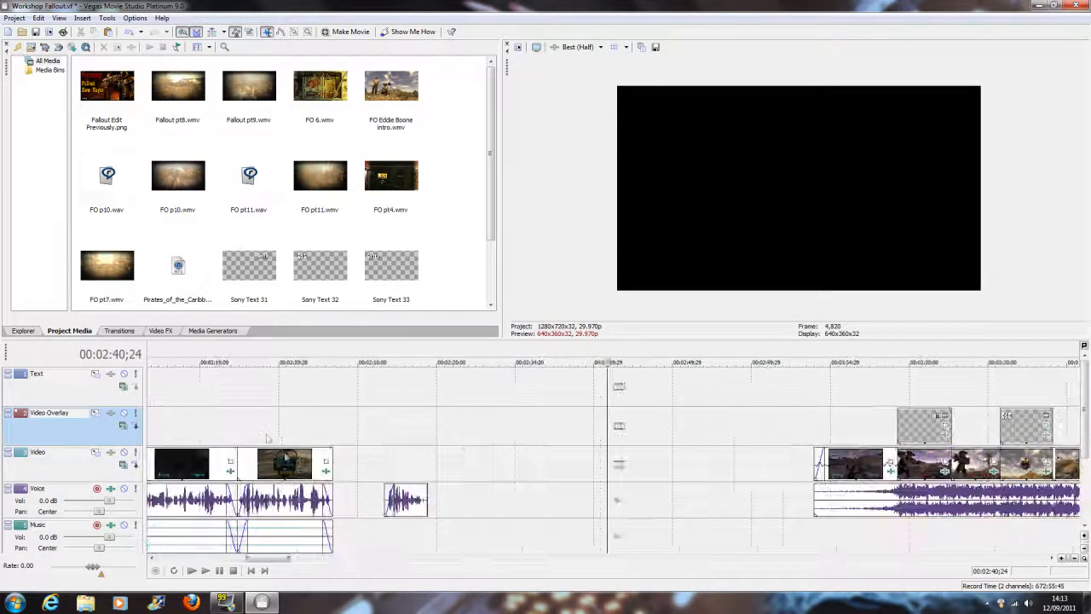
left_click(487, 509)
key("ctrl+v")
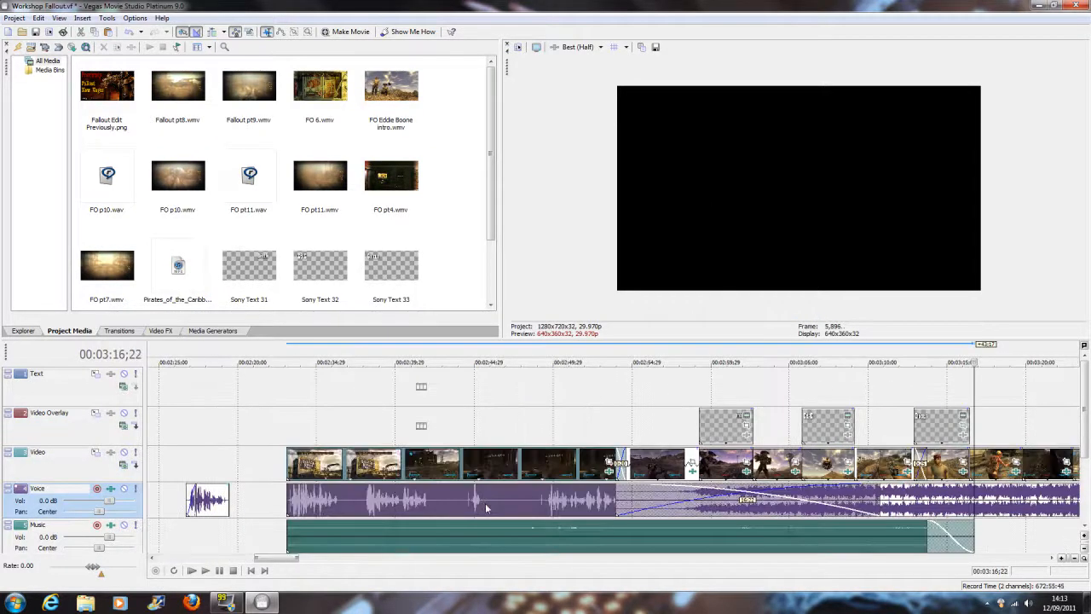
scroll(490, 505, "down", 3)
left_click(38, 18)
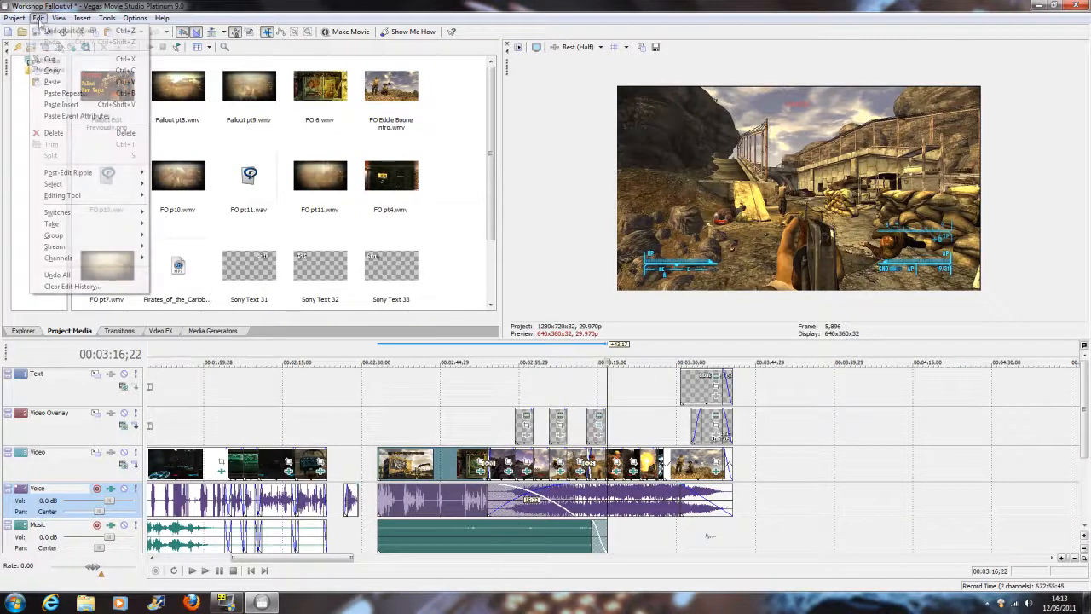
left_click(70, 30)
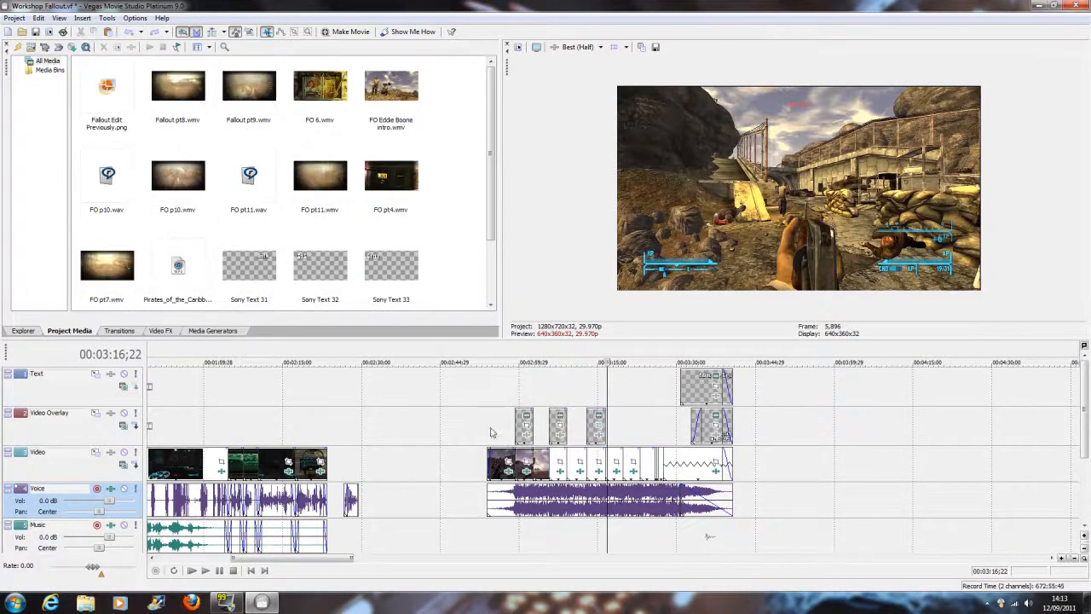
- Paste the copied footage in the empty space after the outro at 00:03:52;29 and trim about 30 seconds from its start
scroll(544, 418, "up", 3)
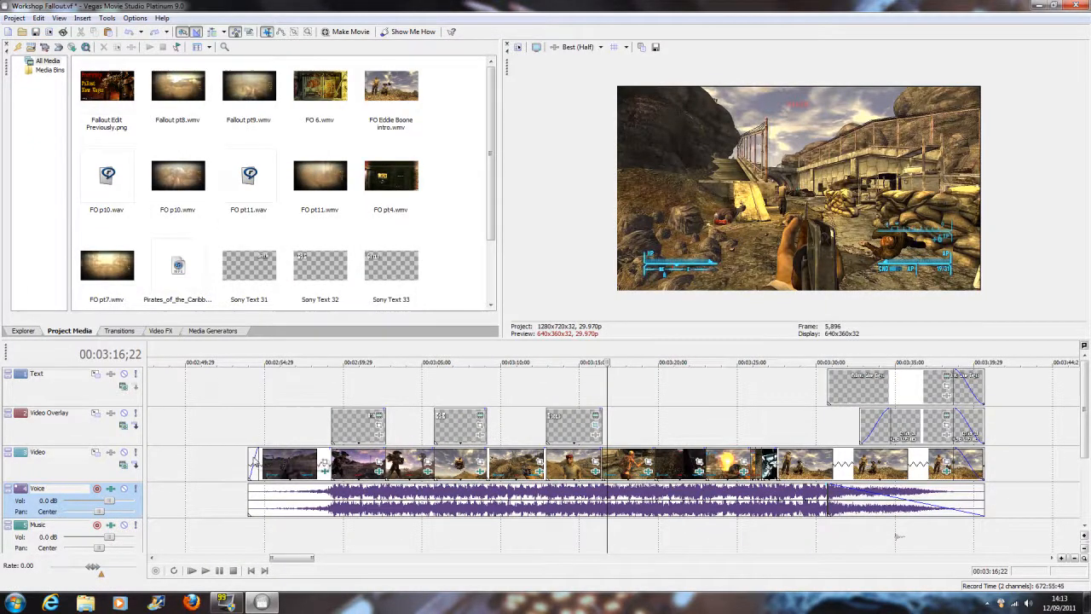
scroll(847, 429, "down", 8)
scroll(844, 429, "up", 8)
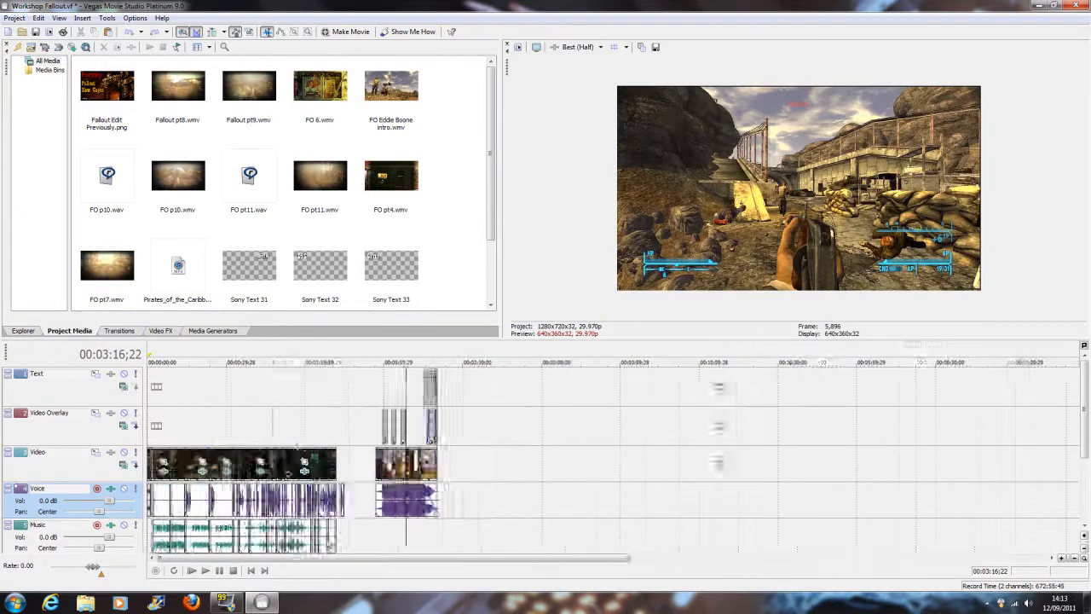
left_click(751, 465)
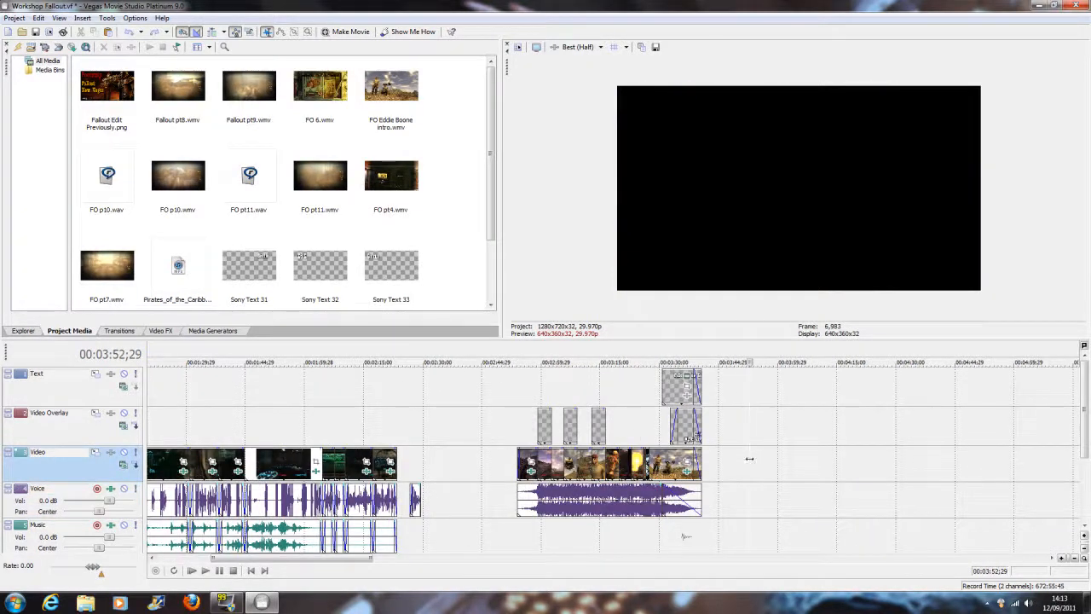
key("ctrl+v")
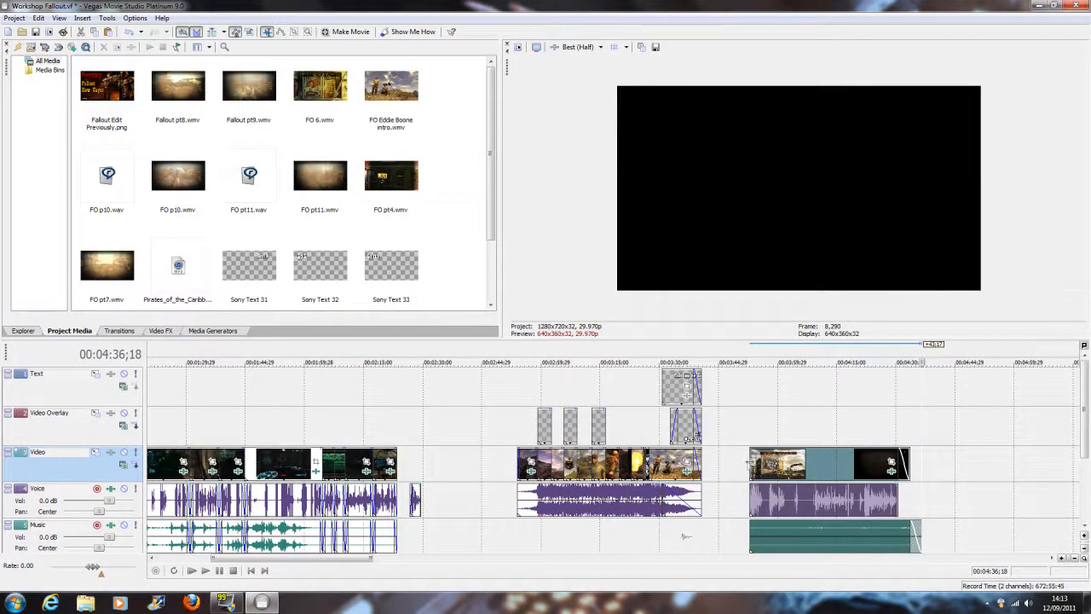
left_click_drag(750, 463, 869, 463)
- Remove the trimmed footage's voice event from its group, pull it apart from the video and music, and delete it
right_click(881, 499)
mouse_move(946, 440)
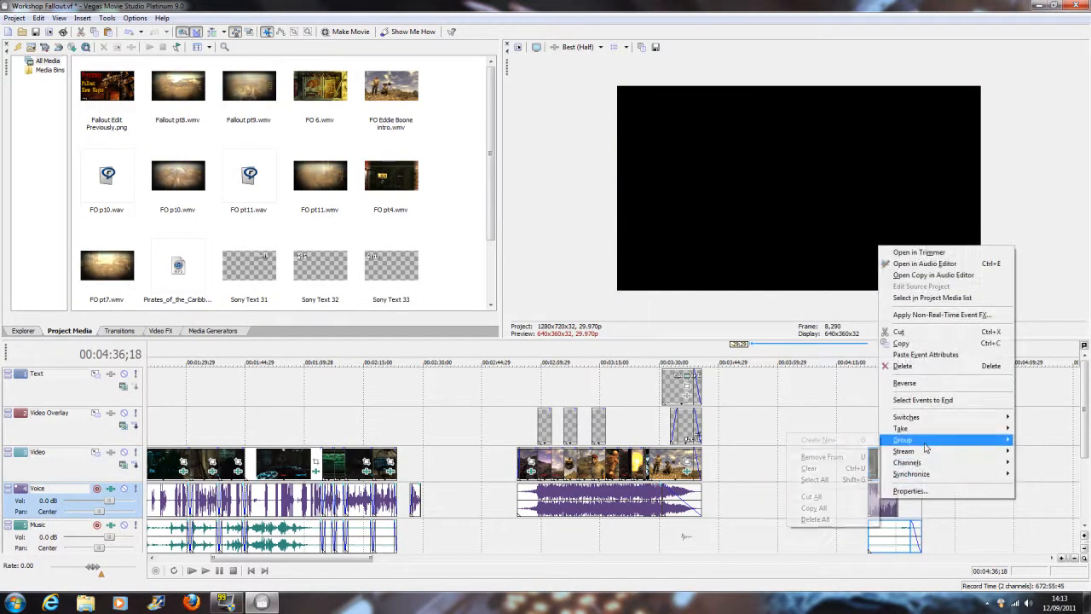
left_click(858, 459)
left_click_drag(882, 498, 850, 498)
mouse_move(886, 464)
left_mouse_down()
mouse_move(921, 464)
mouse_move(900, 465)
left_mouse_up()
right_click(866, 491)
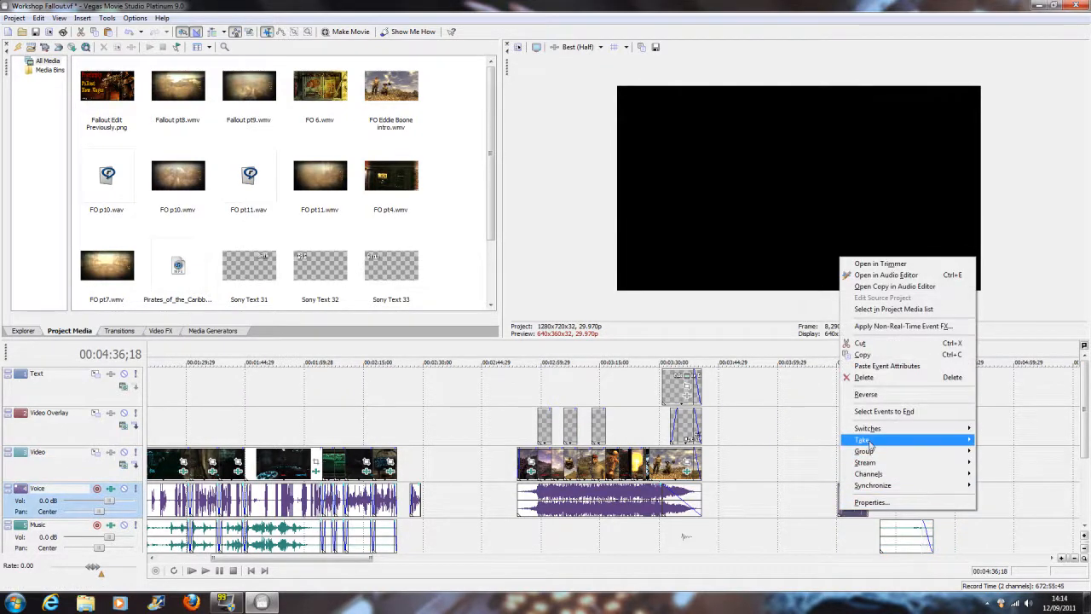
left_click(866, 381)
- Move the trimmed video and music to the edited section, aligning their start with the Silver Rush voice event
left_click_drag(900, 464, 418, 455)
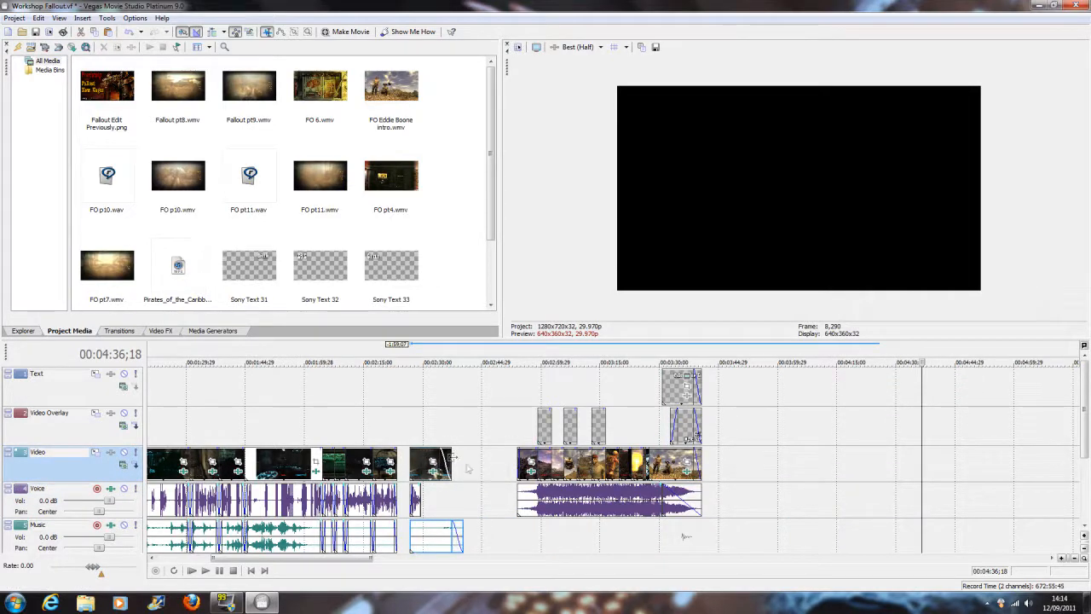
scroll(427, 460, "up", 3)
scroll(265, 425, "down", 5)
left_click(277, 426)
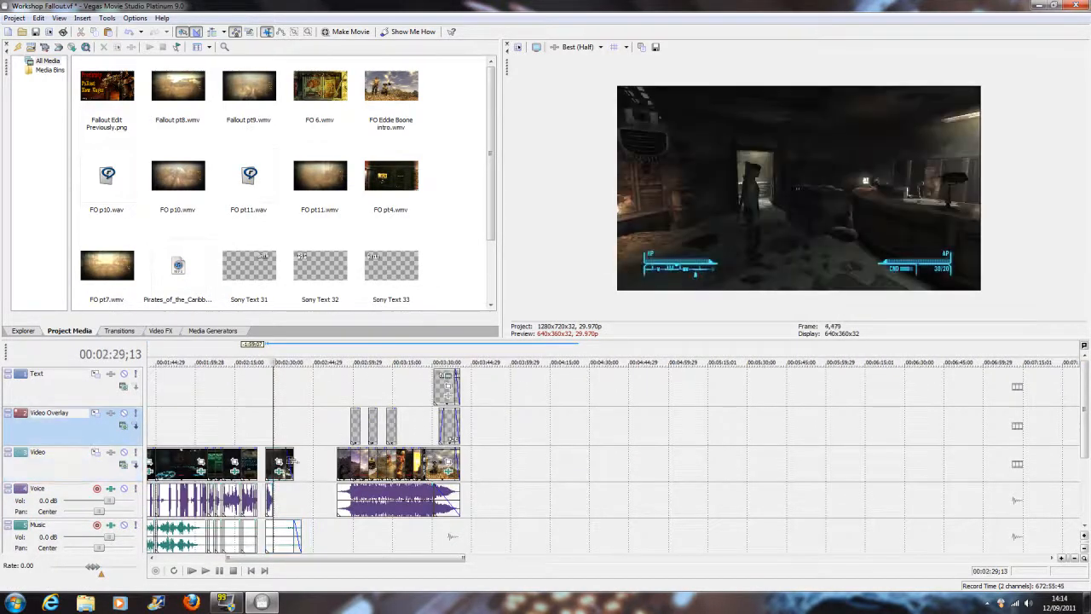
scroll(297, 468, "up", 4)
scroll(431, 461, "down", 2)
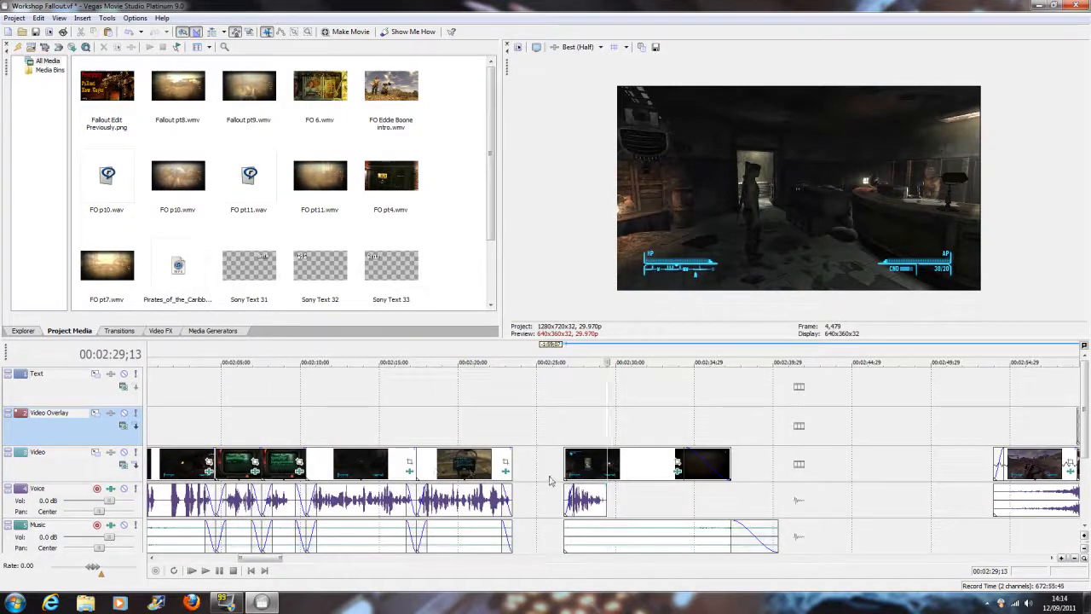
- Butt the closing video and music against the end of the edited section at 00:02:23;13, and align the Silver Rush voice event with their start
left_click_drag(586, 501, 660, 504)
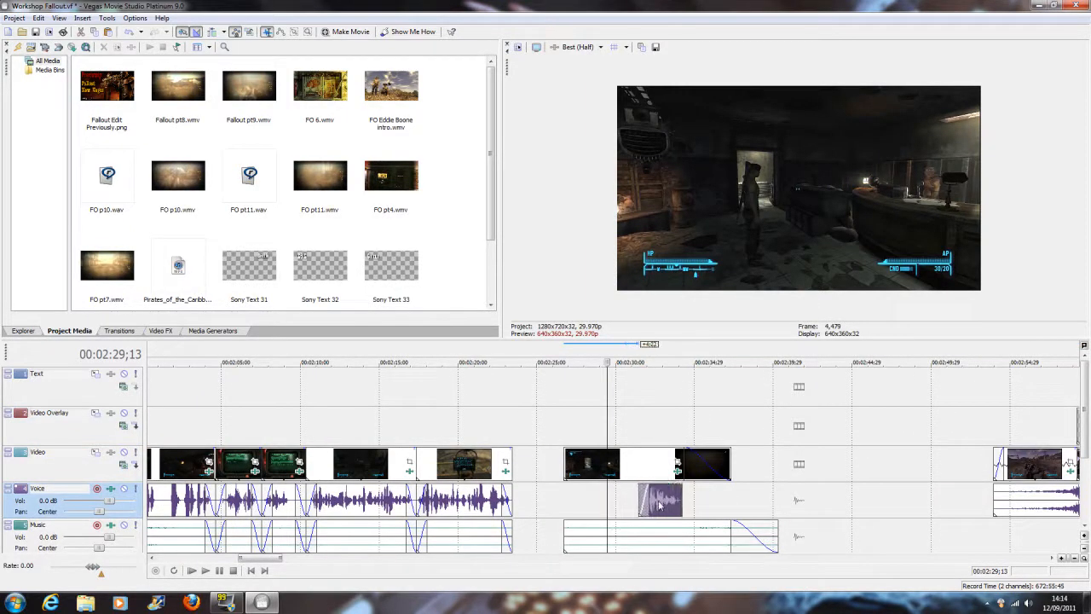
left_click_drag(568, 464, 527, 467)
scroll(577, 474, "up", 2)
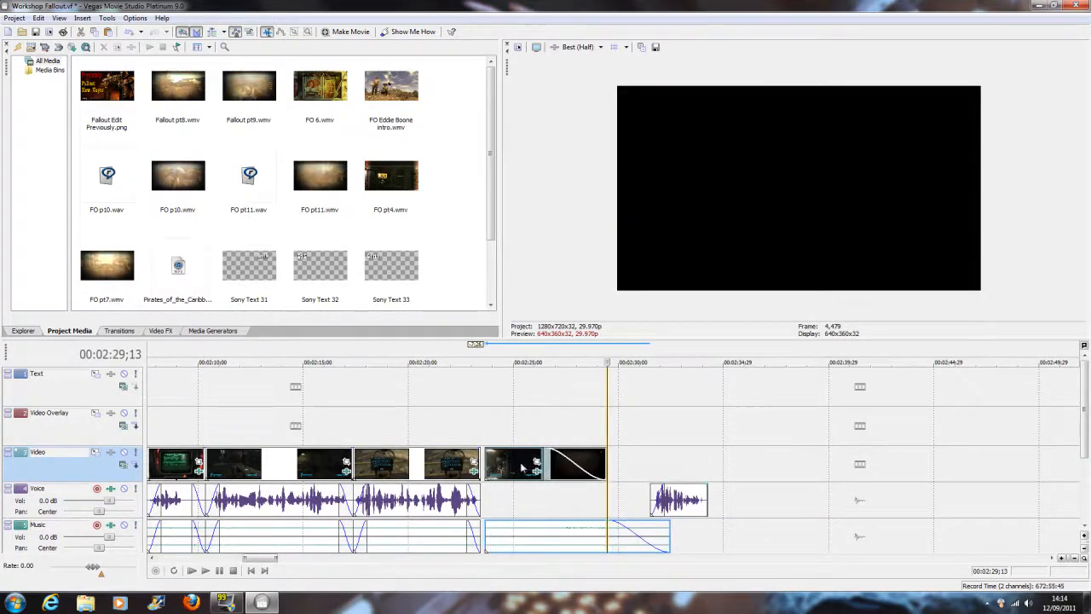
left_click(468, 422)
left_click_drag(503, 461, 498, 460)
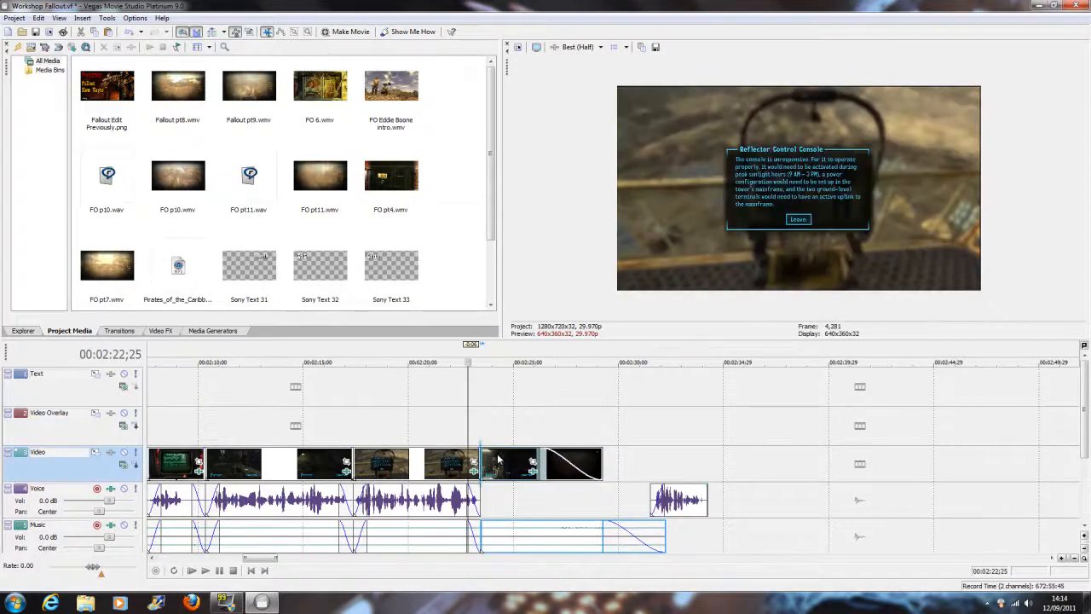
left_click_drag(689, 501, 520, 501)
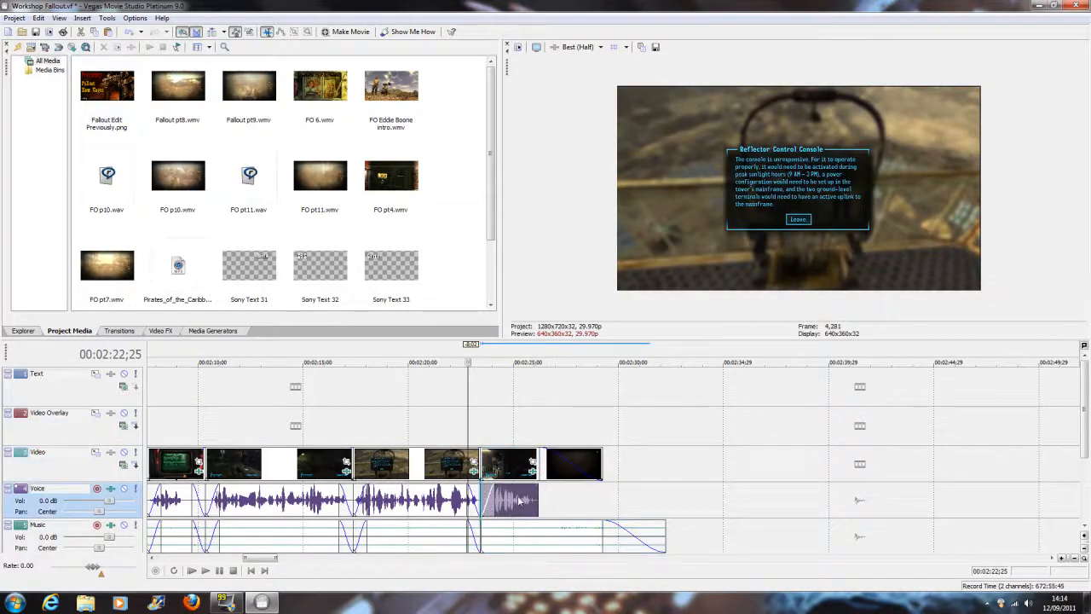
- Fade in the closing music at the 00:02:23;13 join to match the voice event's fade-in, and play back the transition
left_click(477, 435)
scroll(597, 511, "up", 5)
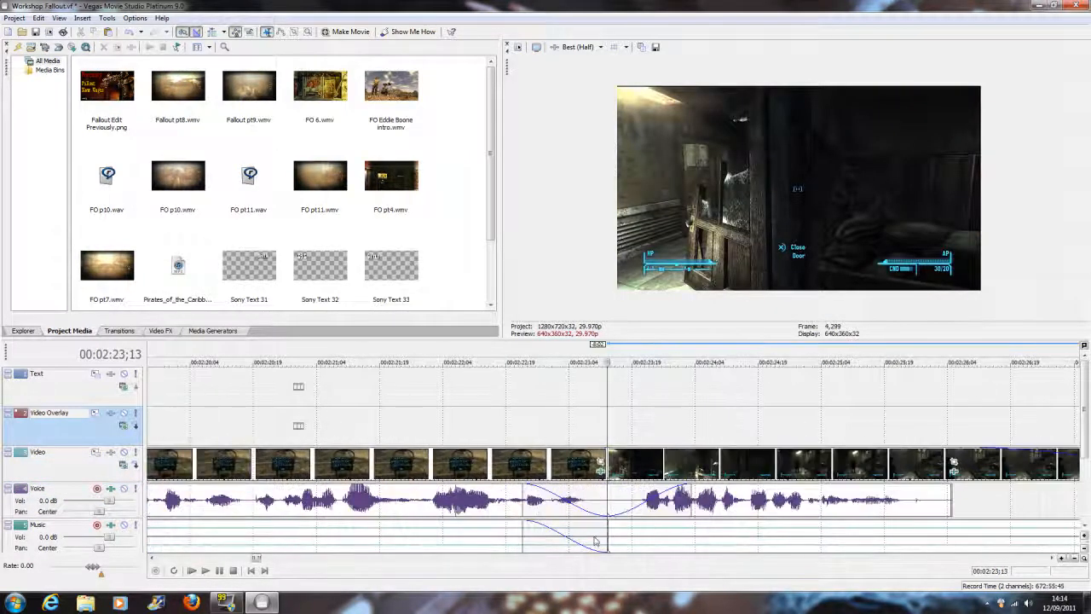
left_click_drag(606, 520, 688, 529)
scroll(688, 528, "down", 4)
left_click(205, 571)
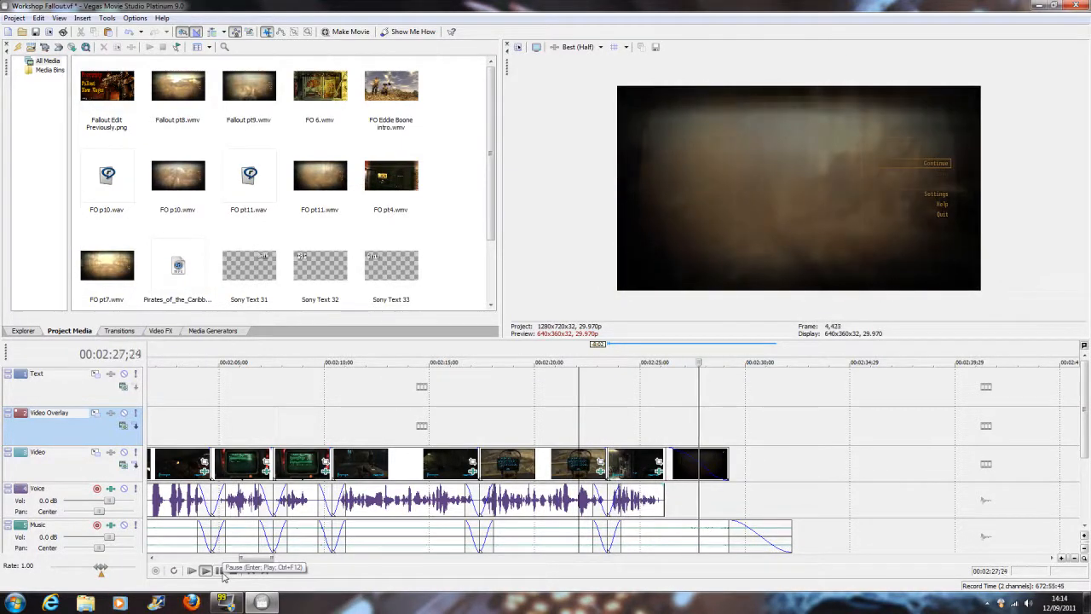
left_click(220, 571)
- Trim about nine frames off the end of the Silver Rush voice event and give it a short fade-out
left_click(665, 449)
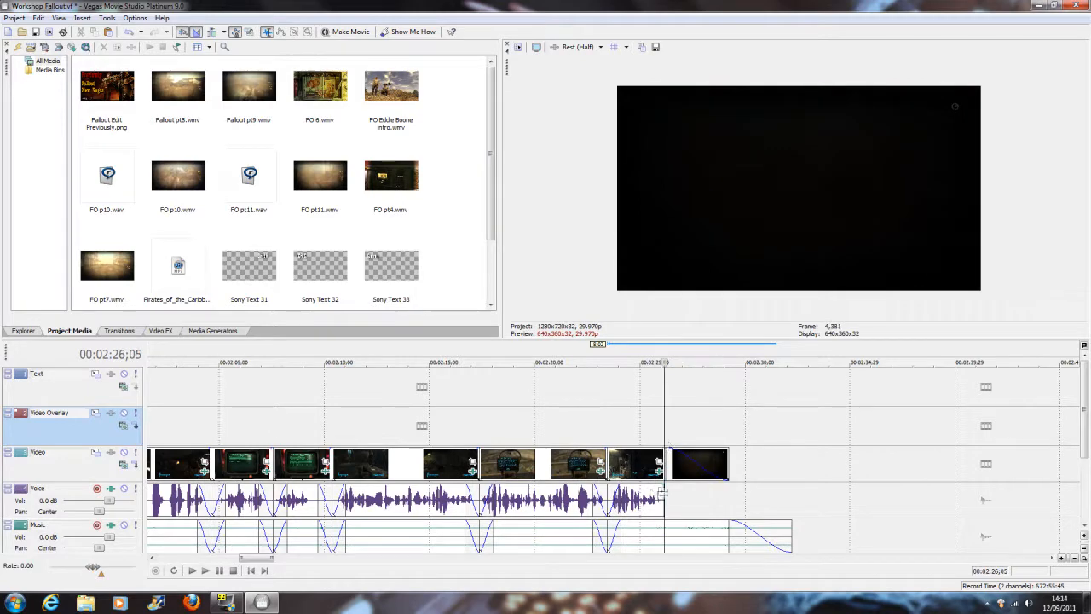
scroll(665, 449, "up", 3)
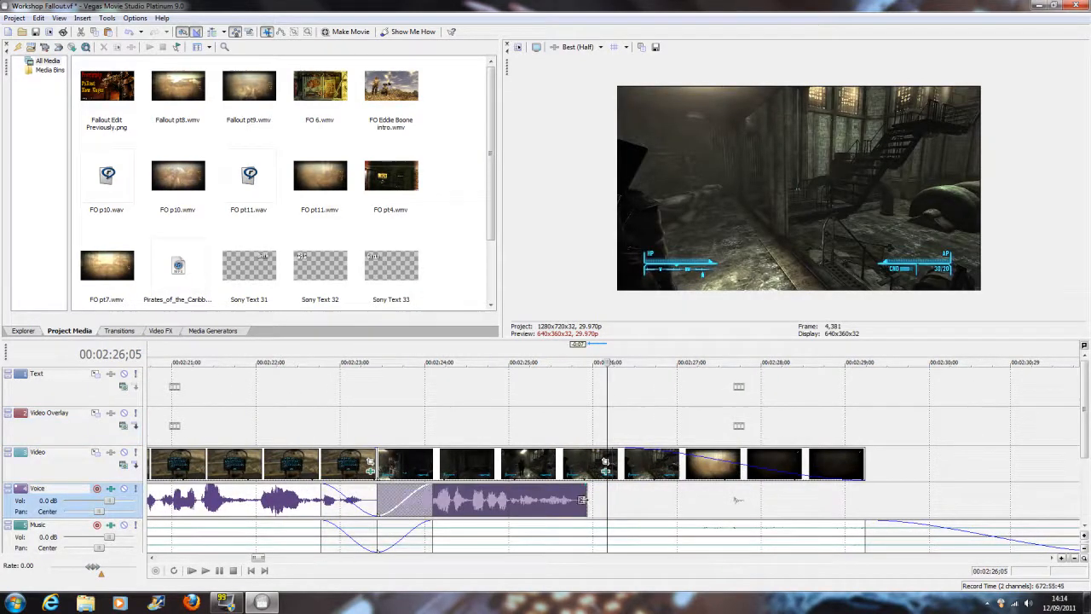
left_click_drag(581, 484, 568, 490)
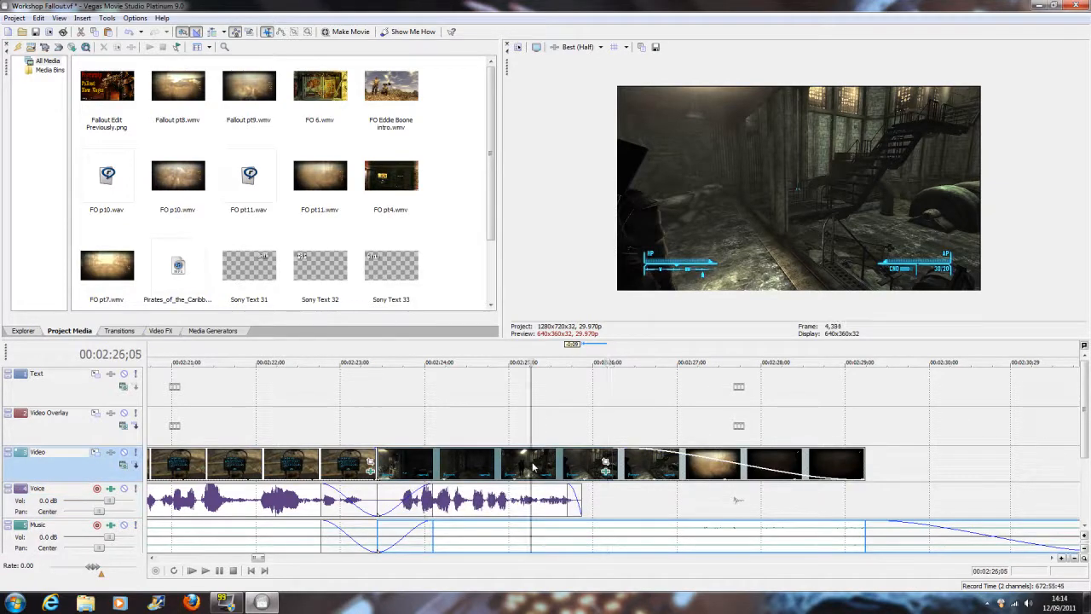
- Group the Silver Rush voice event with the closing video and music
left_click(525, 516)
right_click(525, 515)
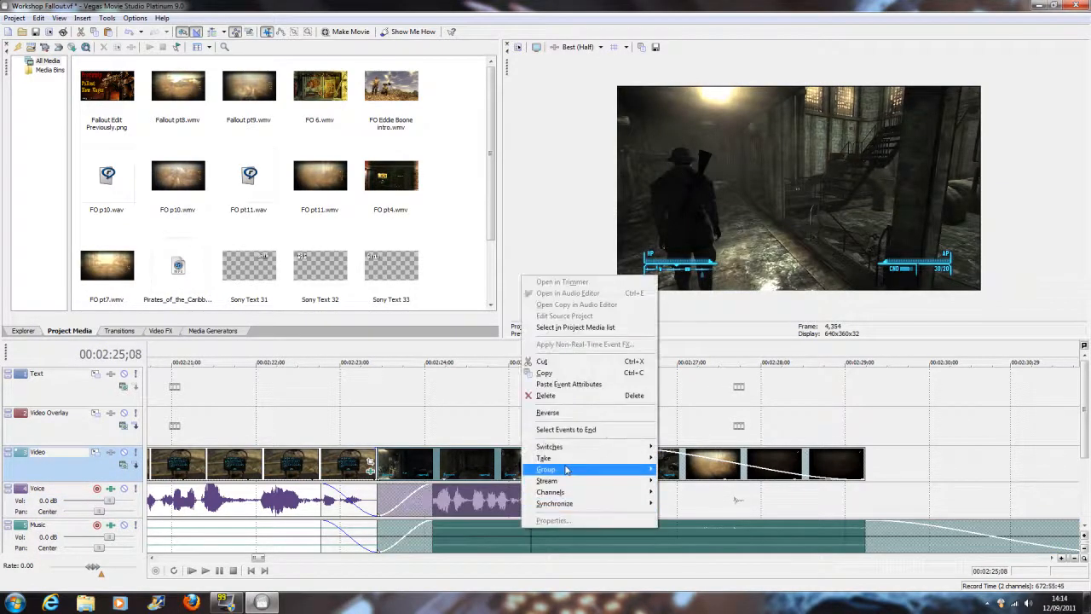
left_click(693, 491)
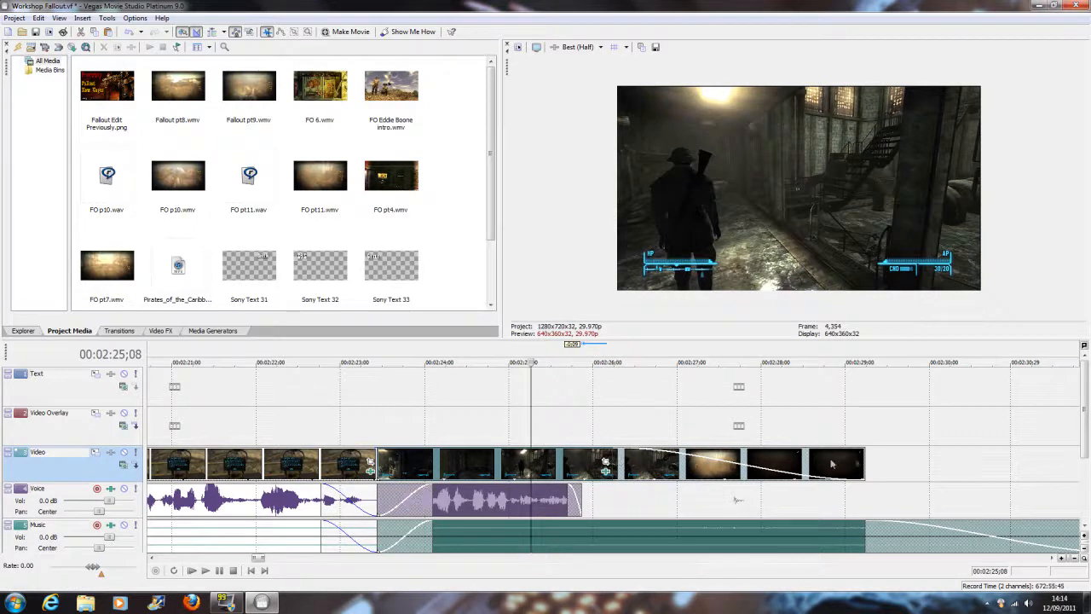
- Play the closing footage from 00:02:26;08 through the video and music fade-out
left_click(611, 441)
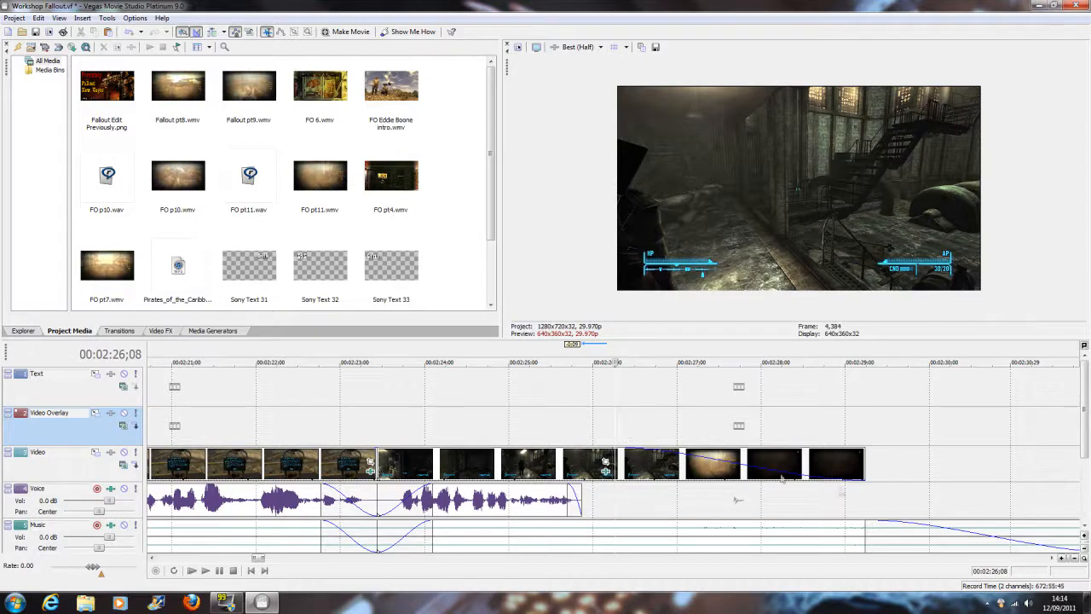
left_click(205, 570)
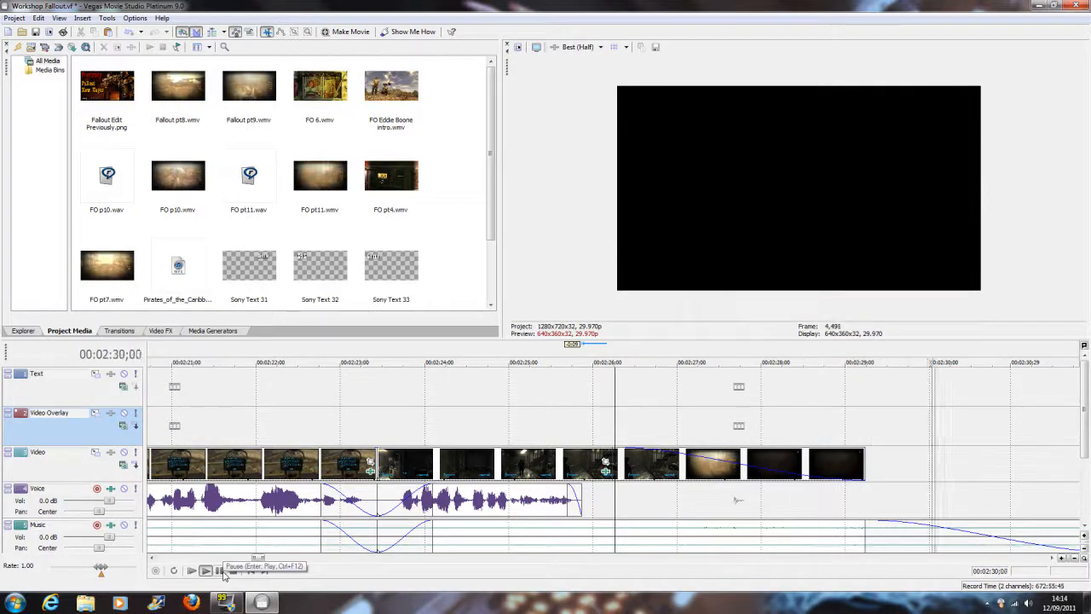
left_click(220, 571)
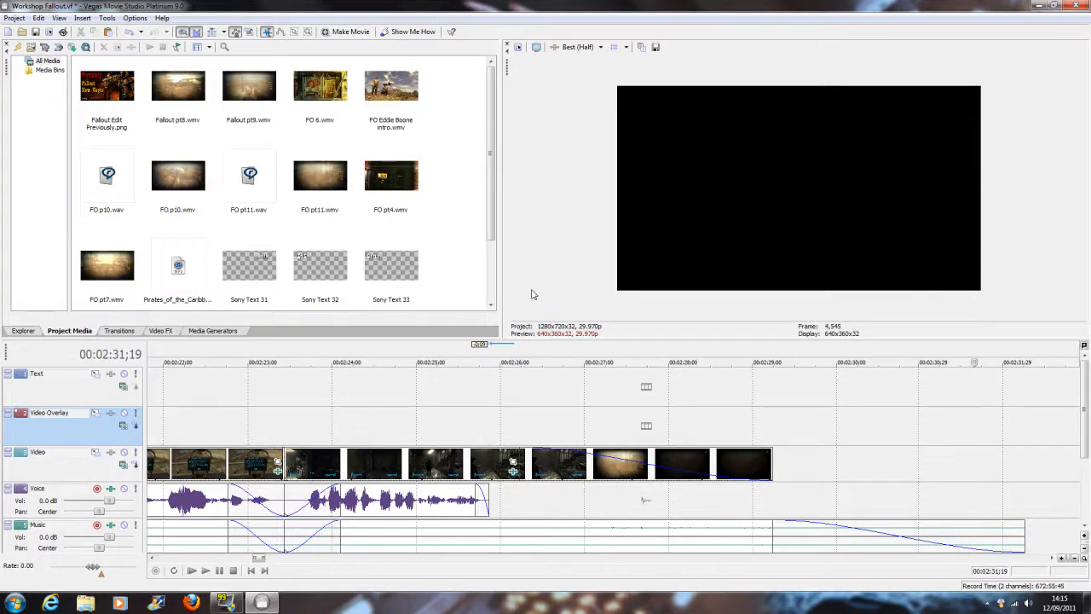
- Save the project under the new name Workshop Fallout 1 in the Fallout Intro folder
scroll(551, 438, "down", 10)
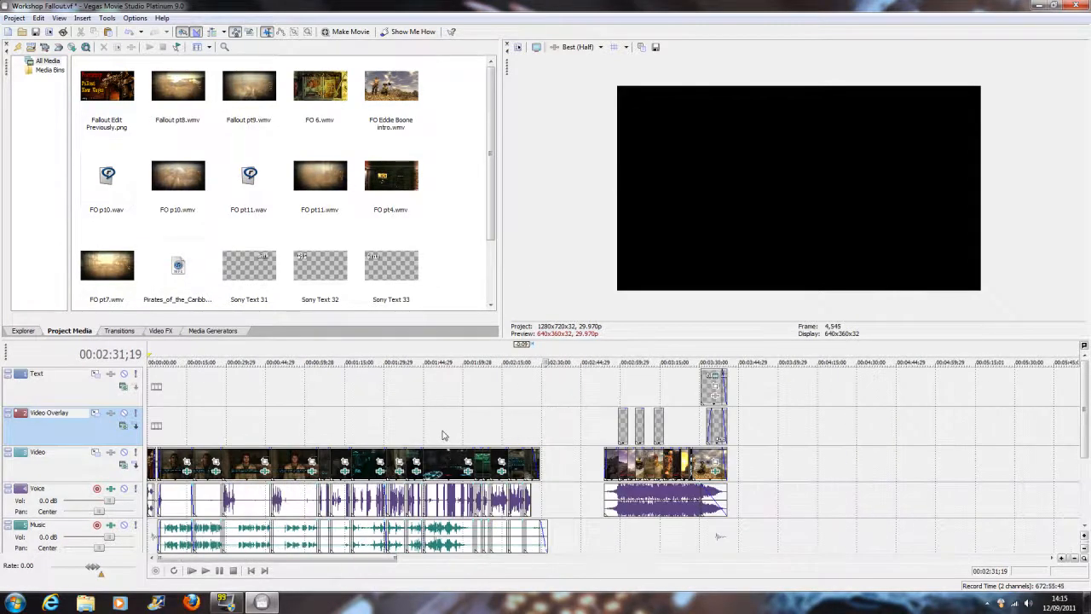
scroll(525, 446, "down", 2)
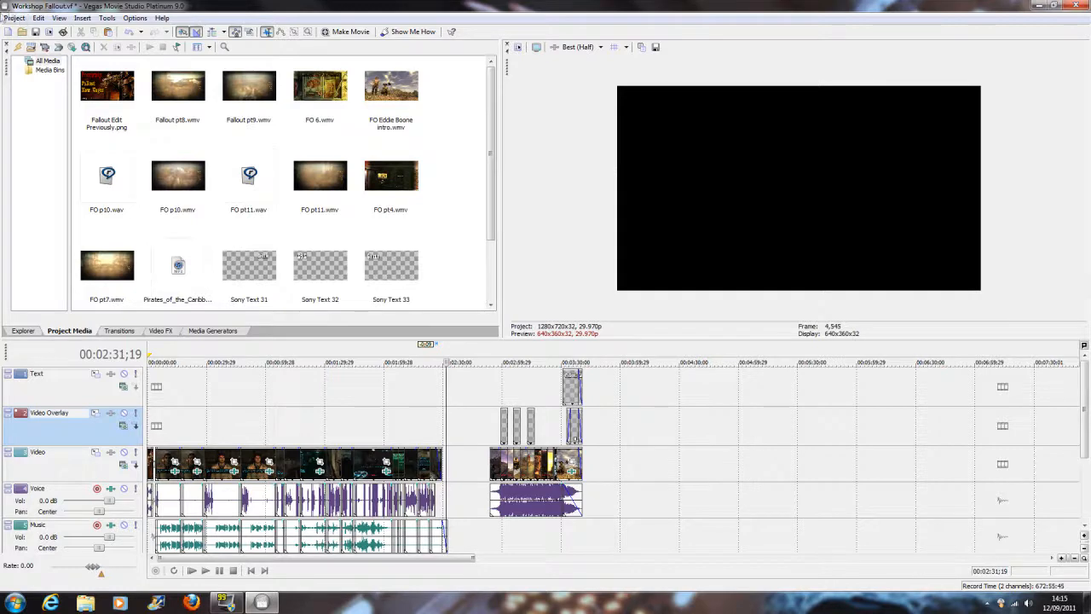
left_click(29, 15)
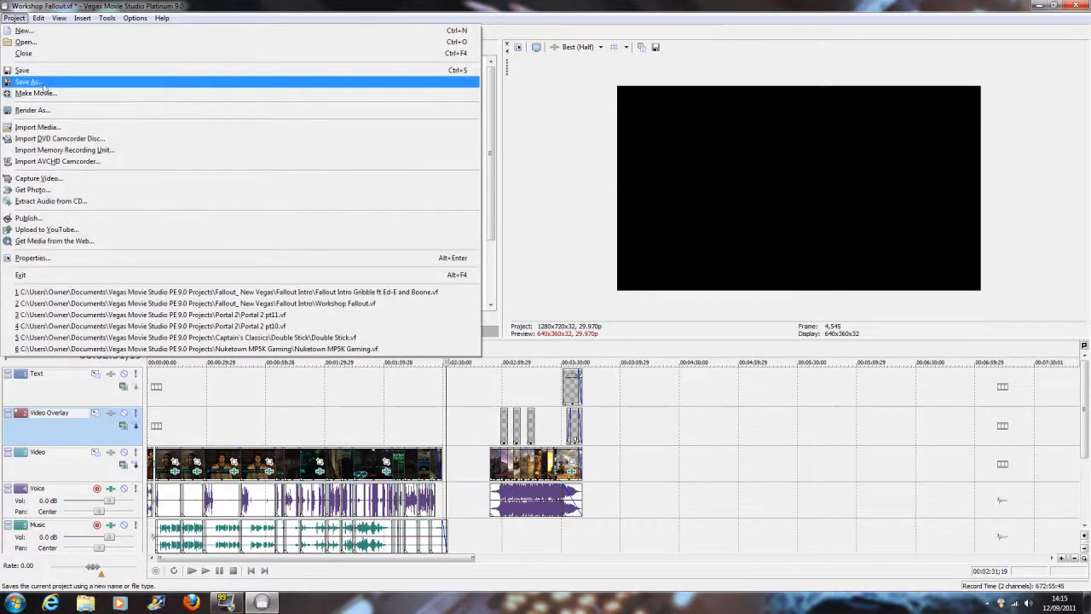
left_click(44, 85)
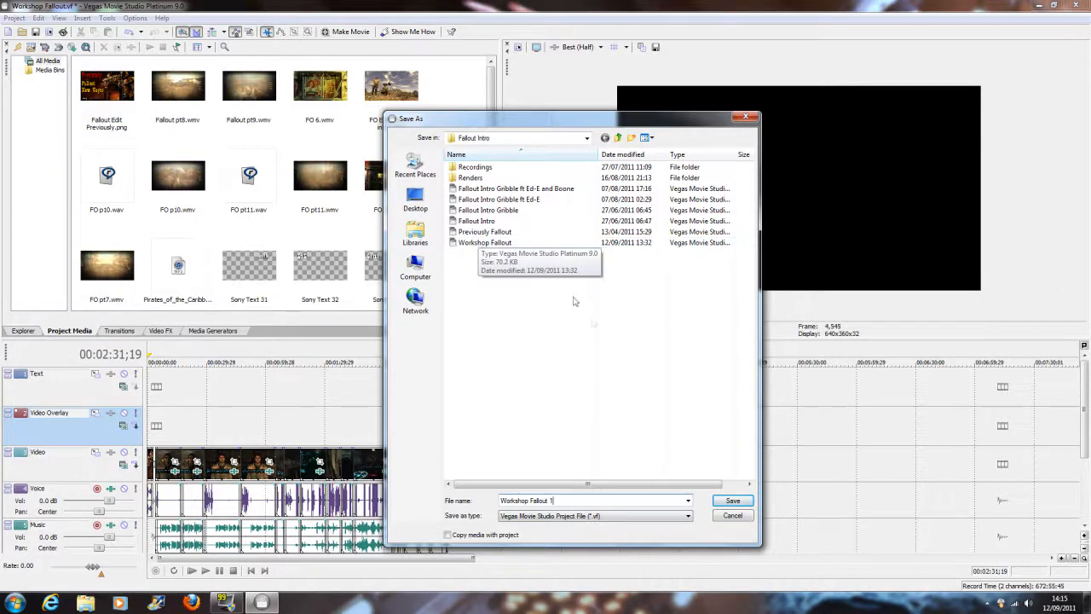
left_click(733, 502)
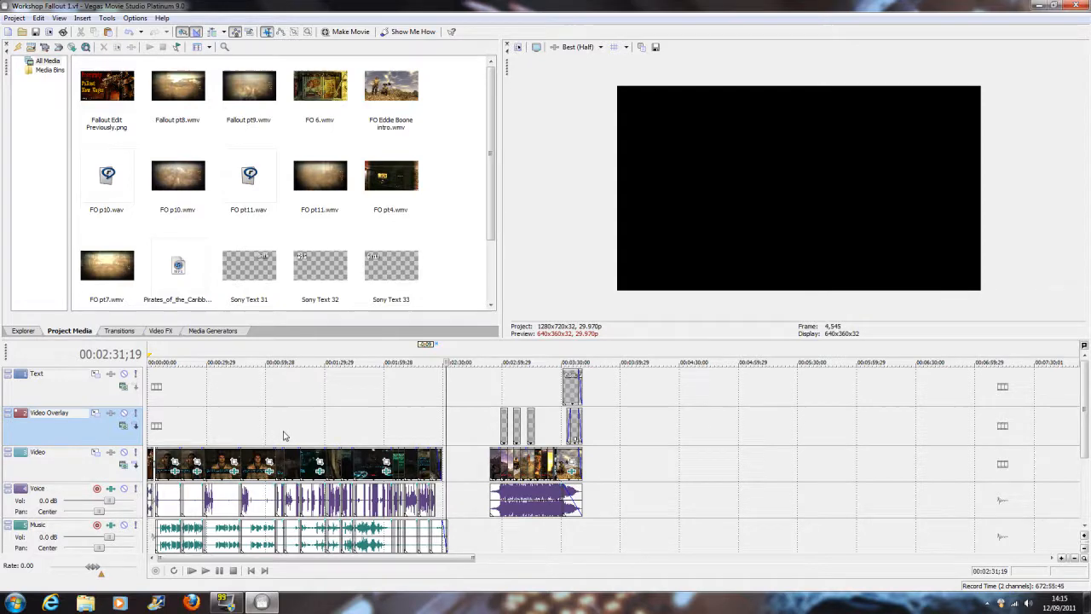
- Review the edited video by playing its opening from the start, and play it from 00:00:59;06 through to the closing fade-out
left_click(407, 434)
scroll(408, 433, "up", 3)
scroll(407, 434, "down", 5)
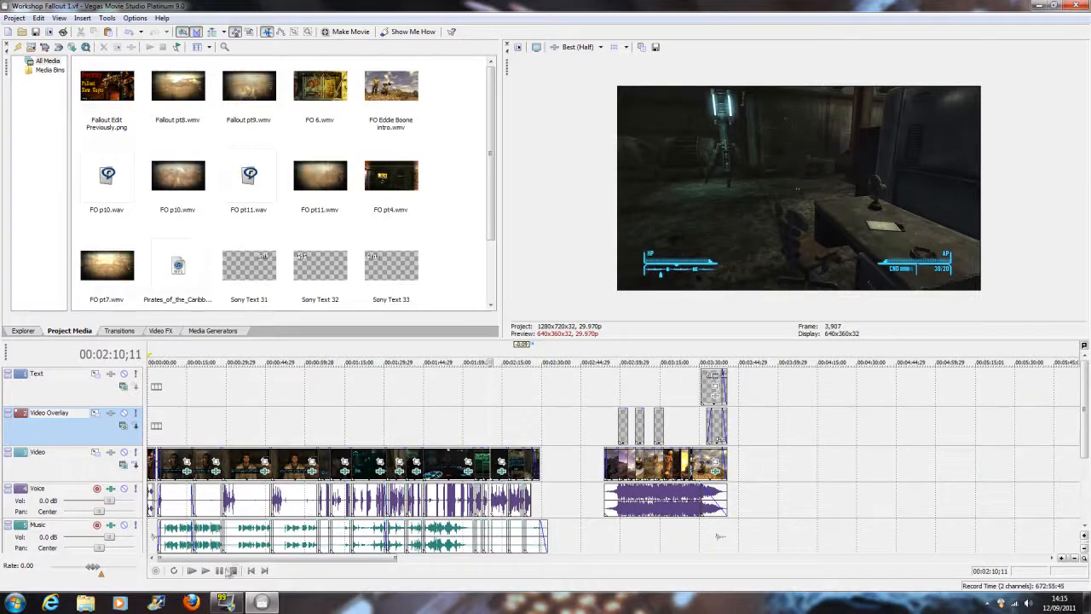
left_click(195, 572)
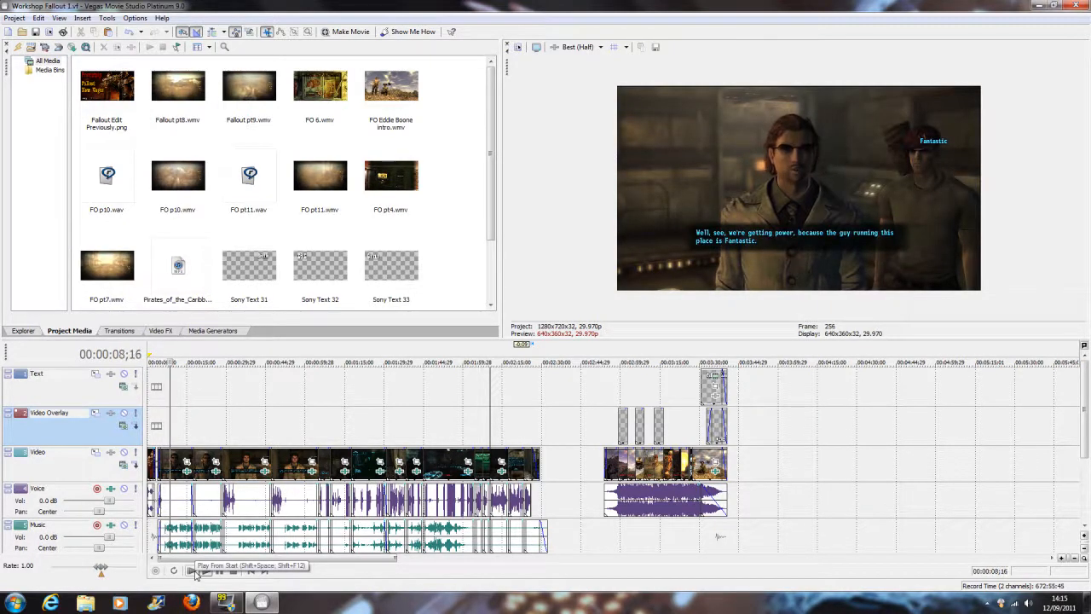
left_click(220, 571)
left_click(301, 381)
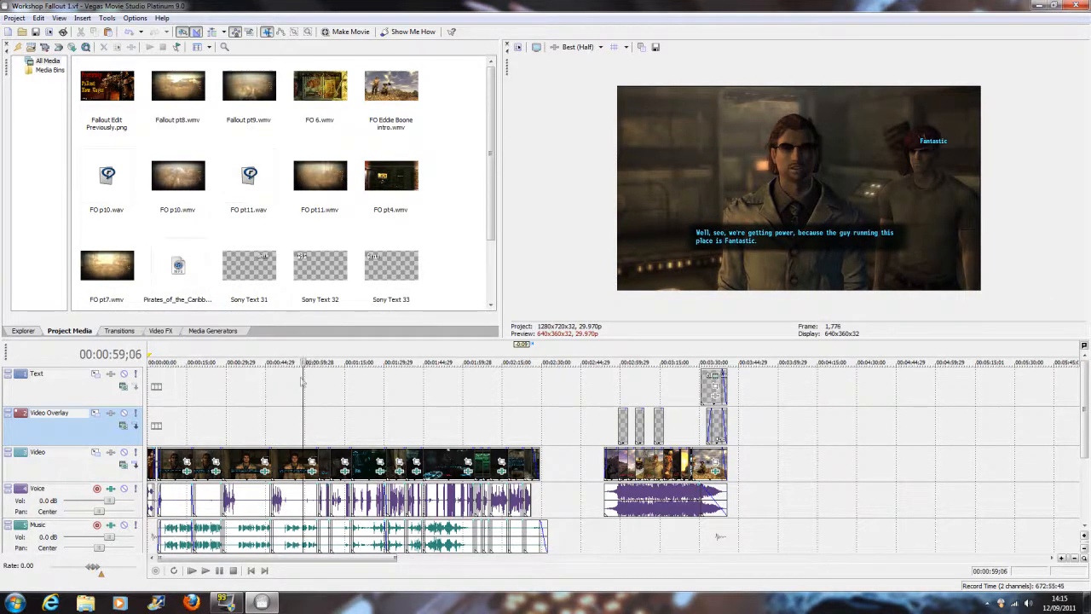
left_click(220, 571)
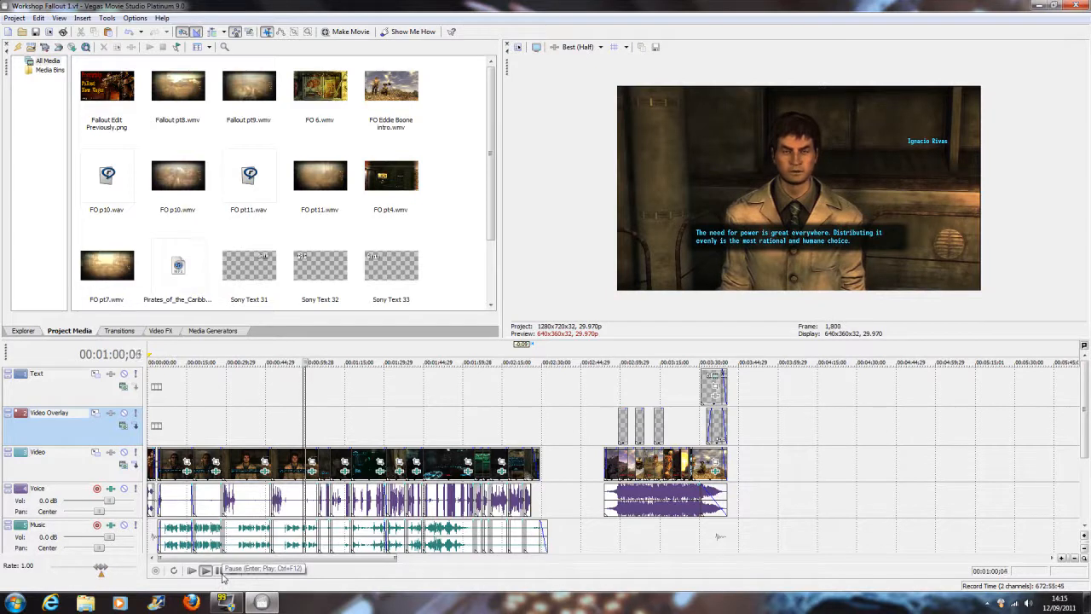
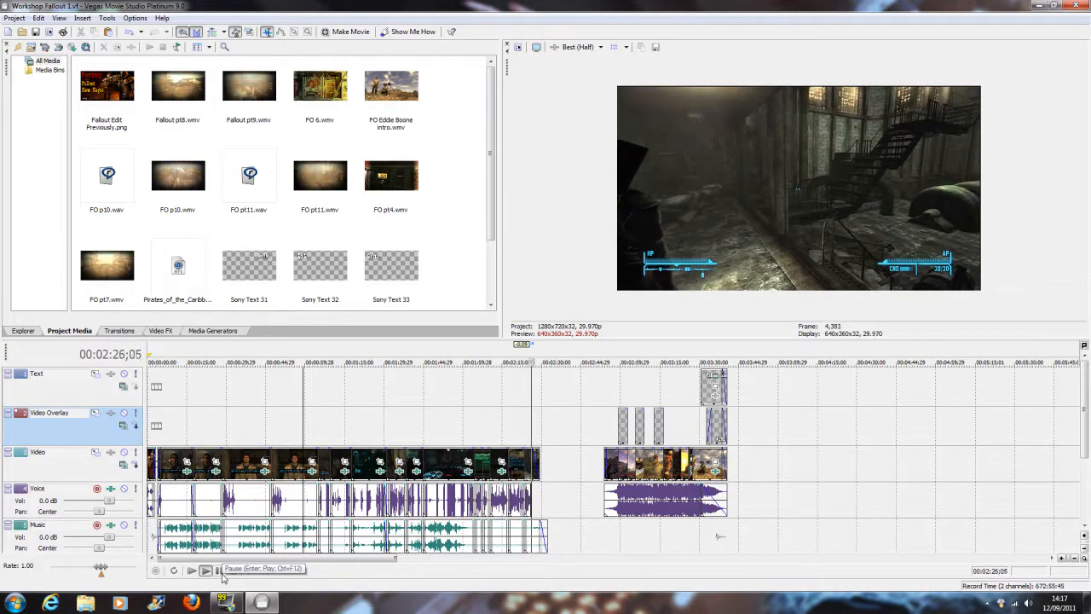
left_click(219, 570)
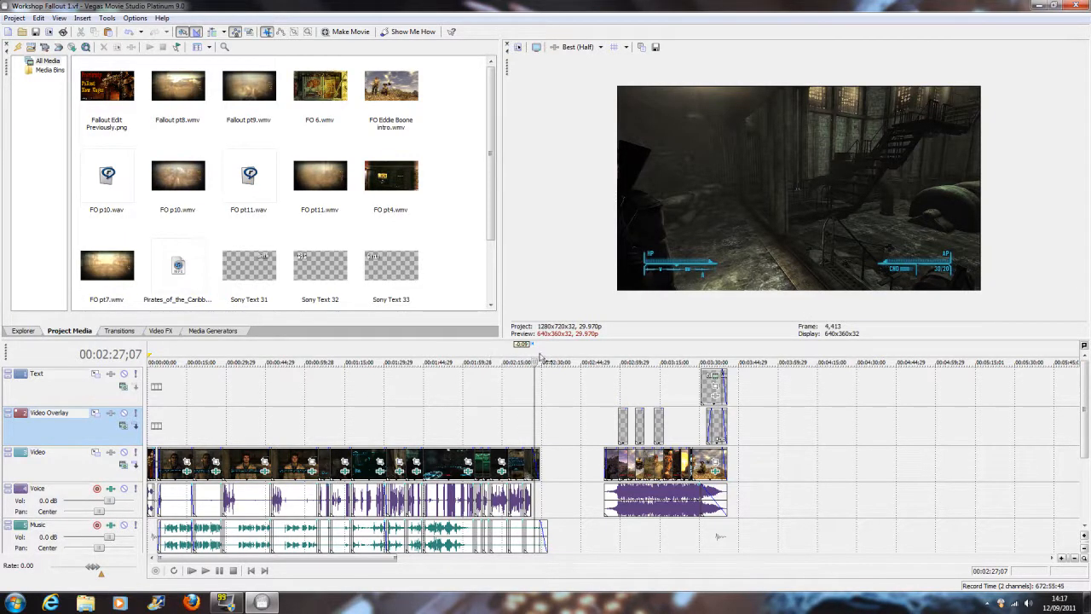
key("space")
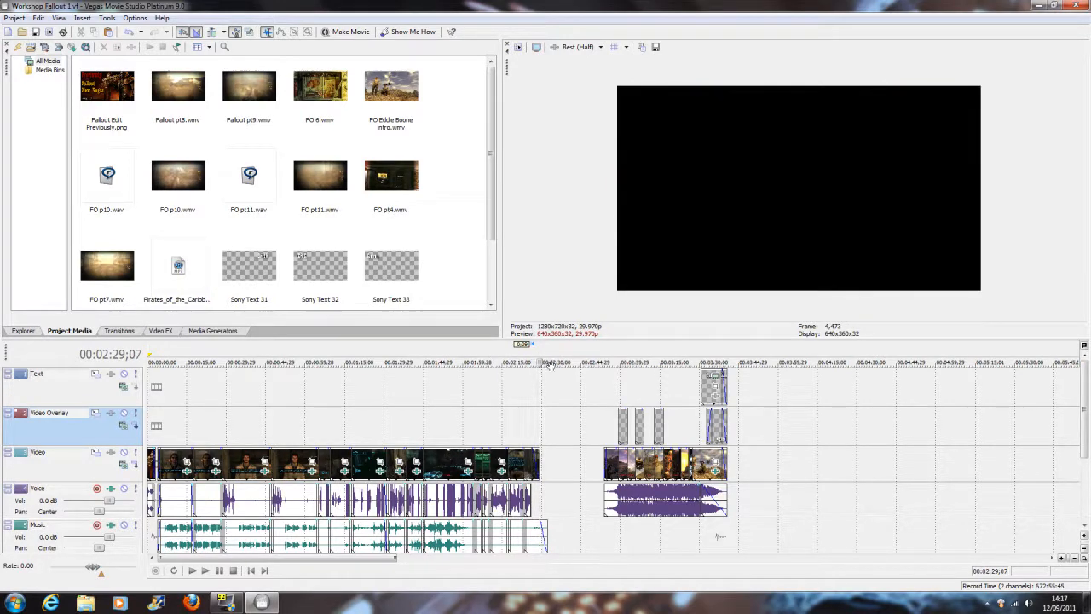
- Examine the finished timeline around 00:01:55;00, the outro at 00:03:24;03, and the ends of the closing voice, video and music
scroll(714, 489, "up", 3)
scroll(714, 489, "down", 2)
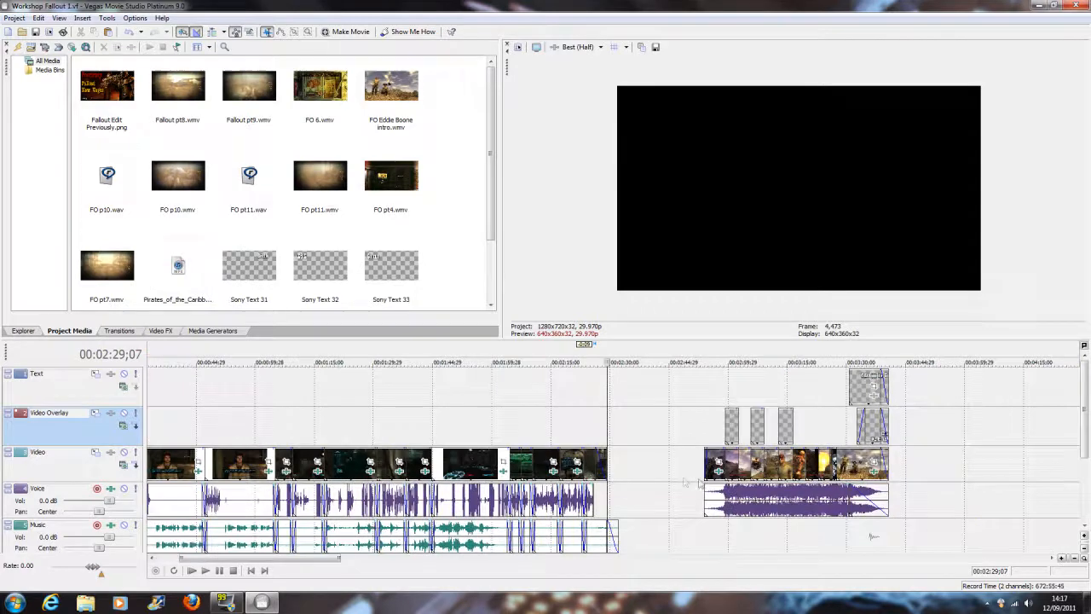
scroll(300, 489, "down", 3)
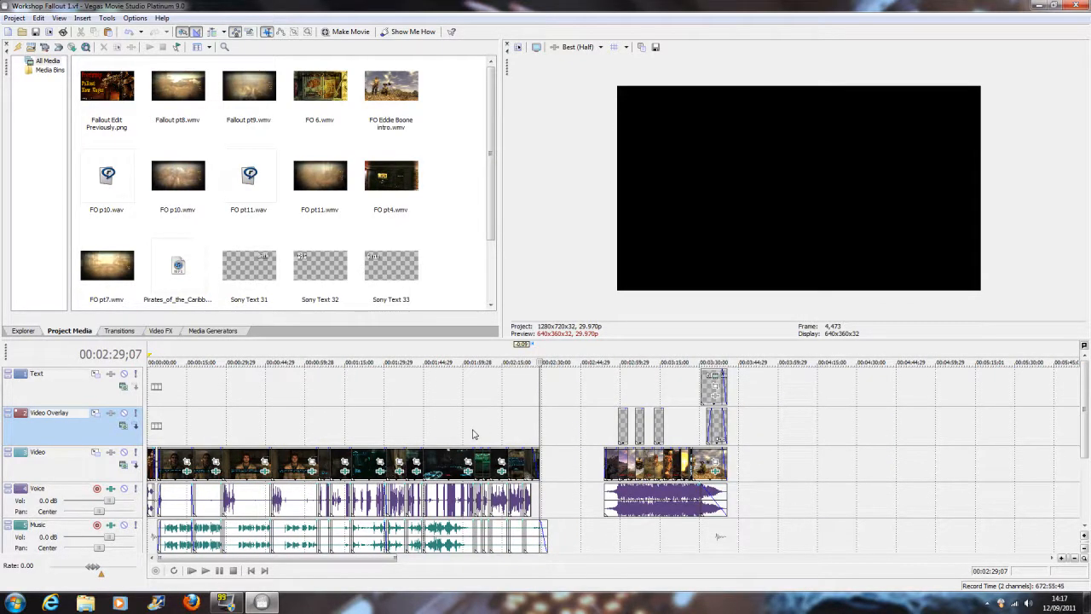
left_click(480, 360)
left_click(449, 361)
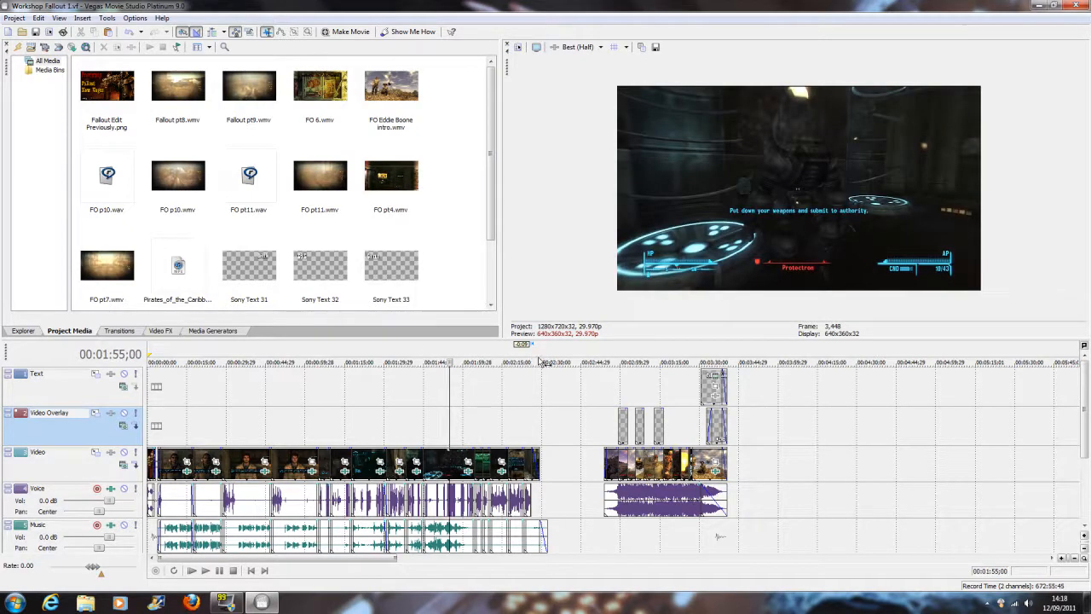
left_click(542, 361)
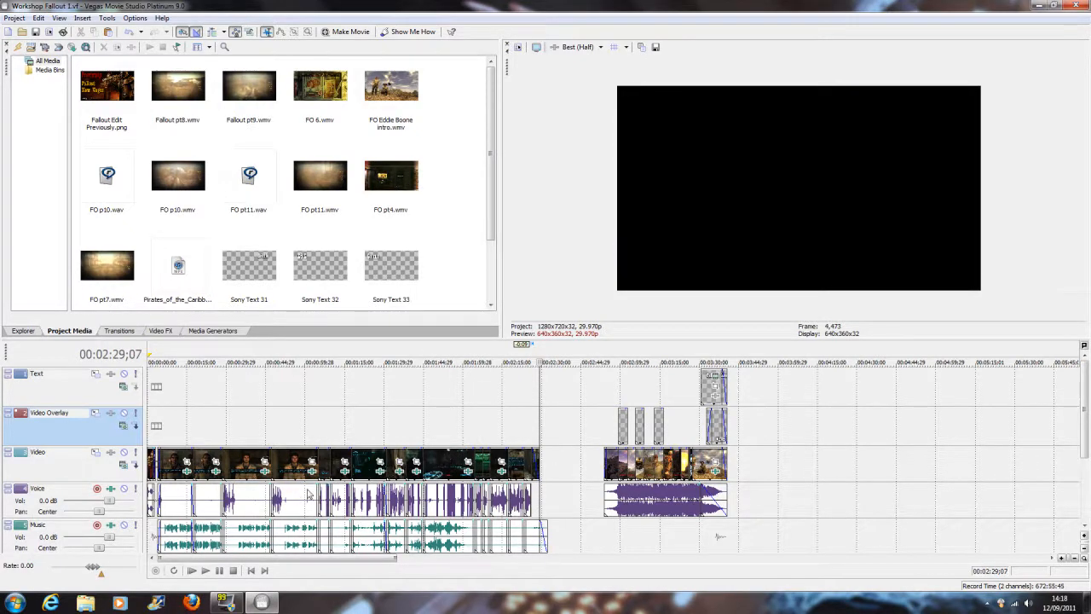
scroll(641, 480, "up", 3)
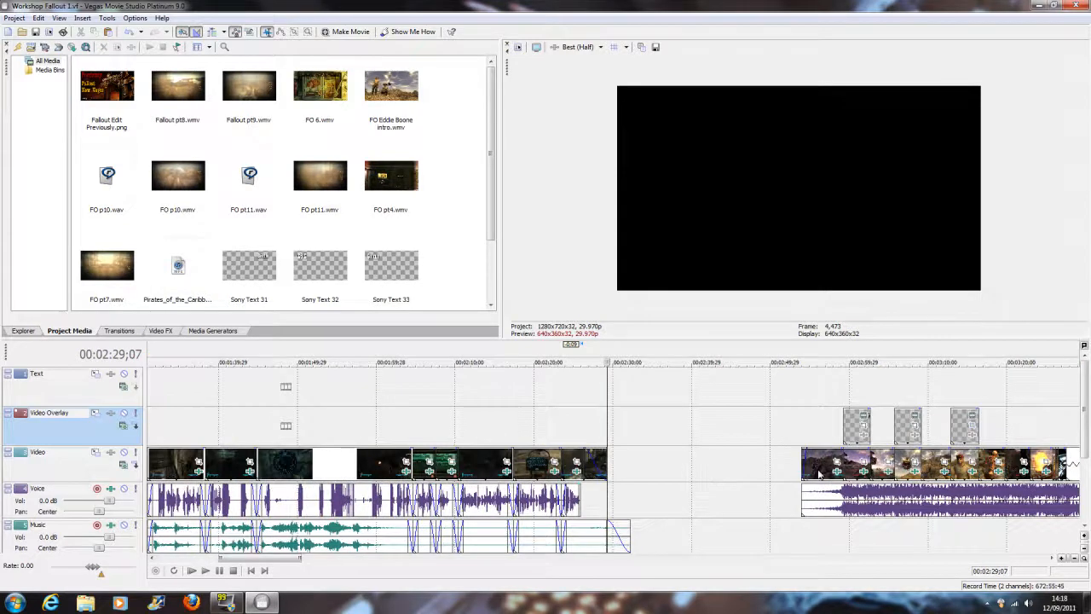
scroll(819, 475, "down", 3)
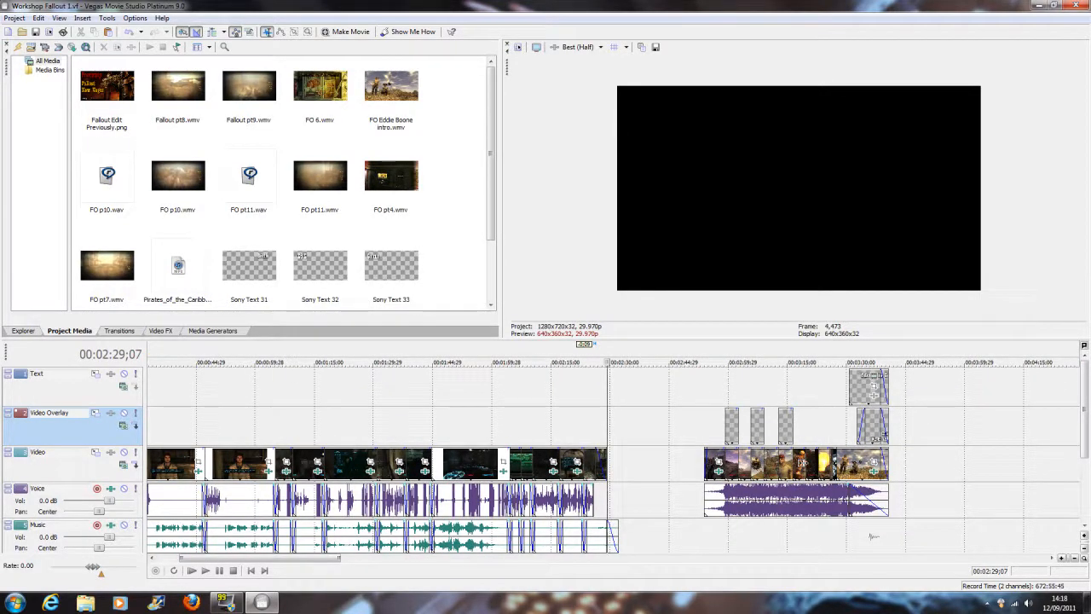
left_click(823, 414)
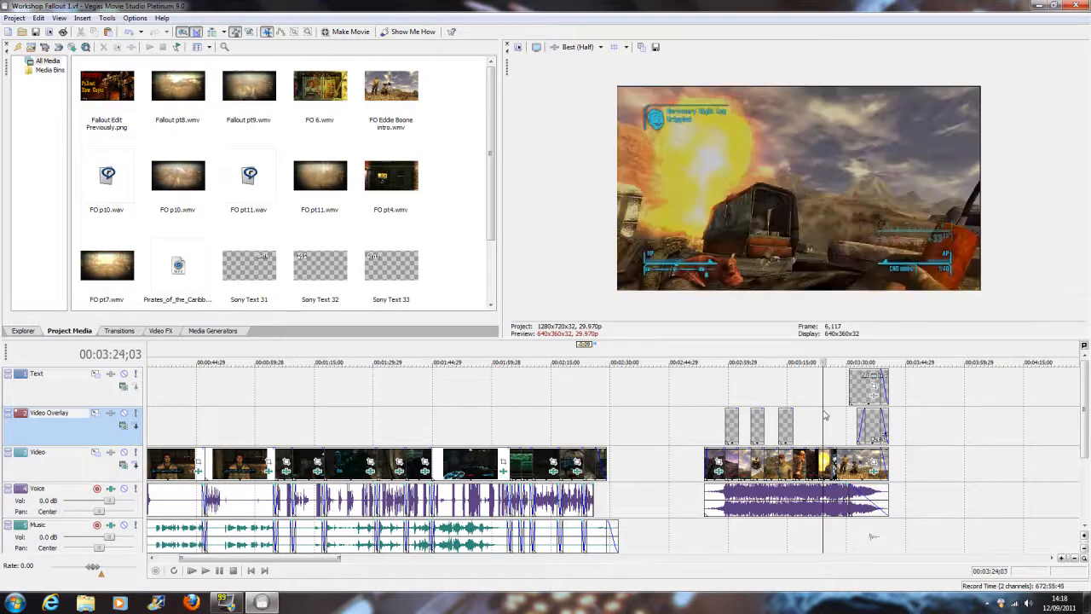
left_click(594, 433)
scroll(595, 433, "up", 5)
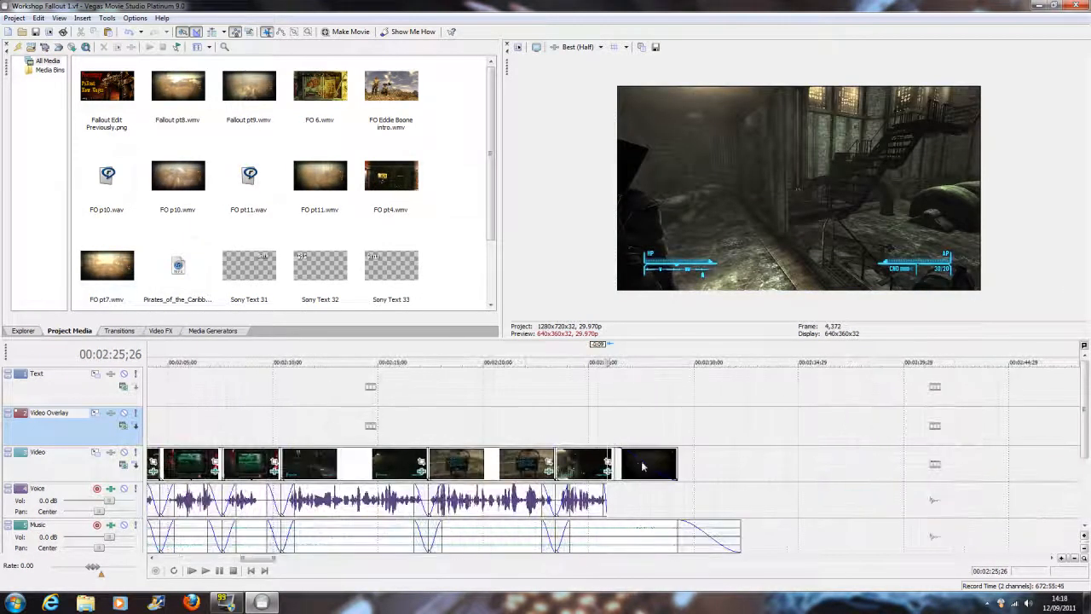
left_click(679, 515)
left_click(740, 515)
scroll(799, 490, "down", 2)
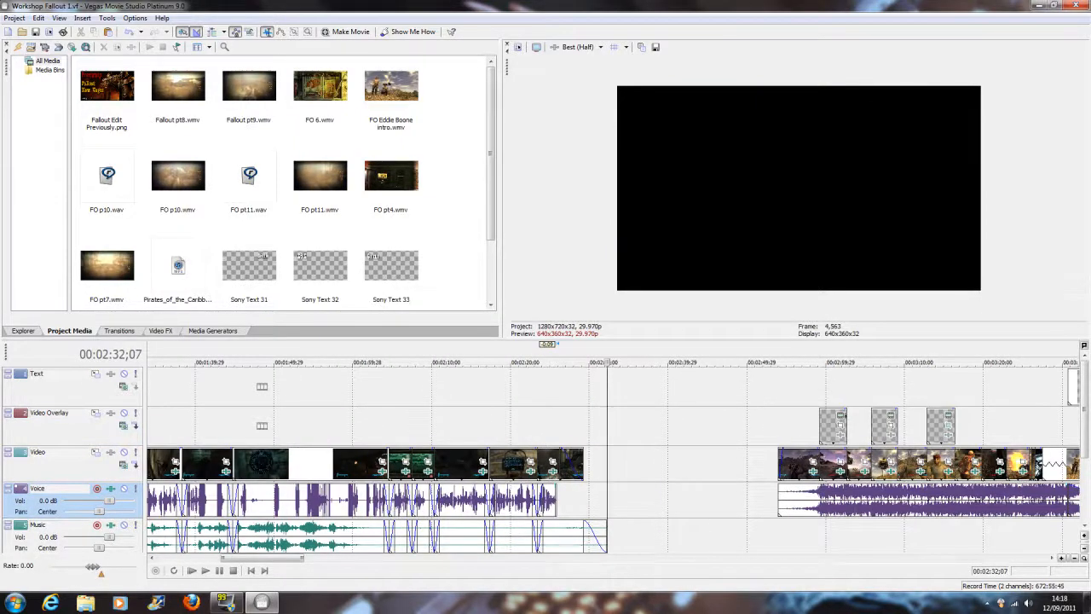
- Play past the music's end to 00:02:35;07 and move the title sequence's video and audio clips to start there
scroll(721, 482, "up", 3)
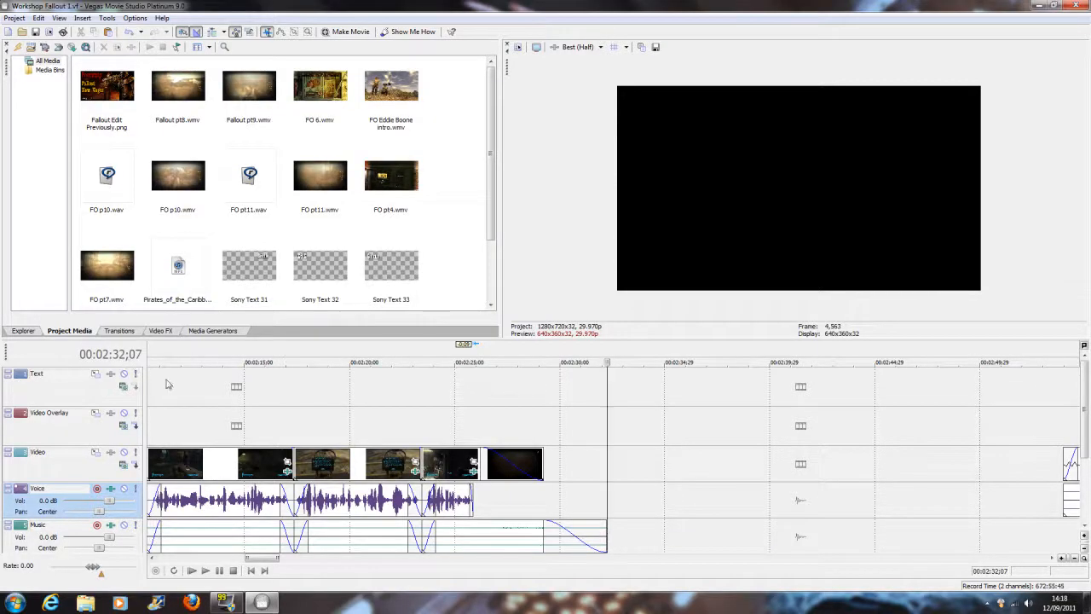
key("space")
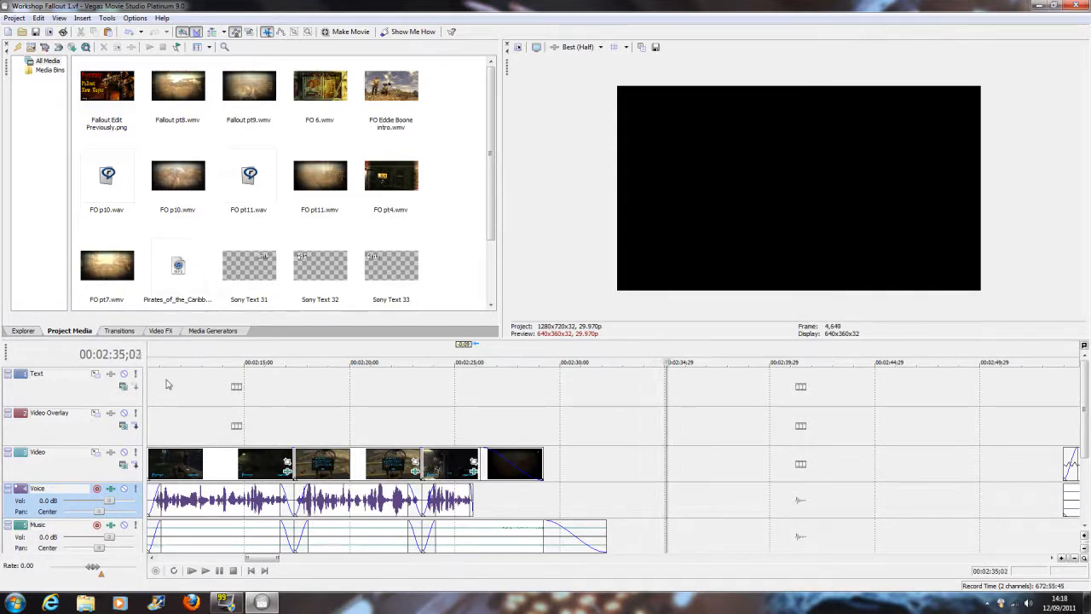
key("Return")
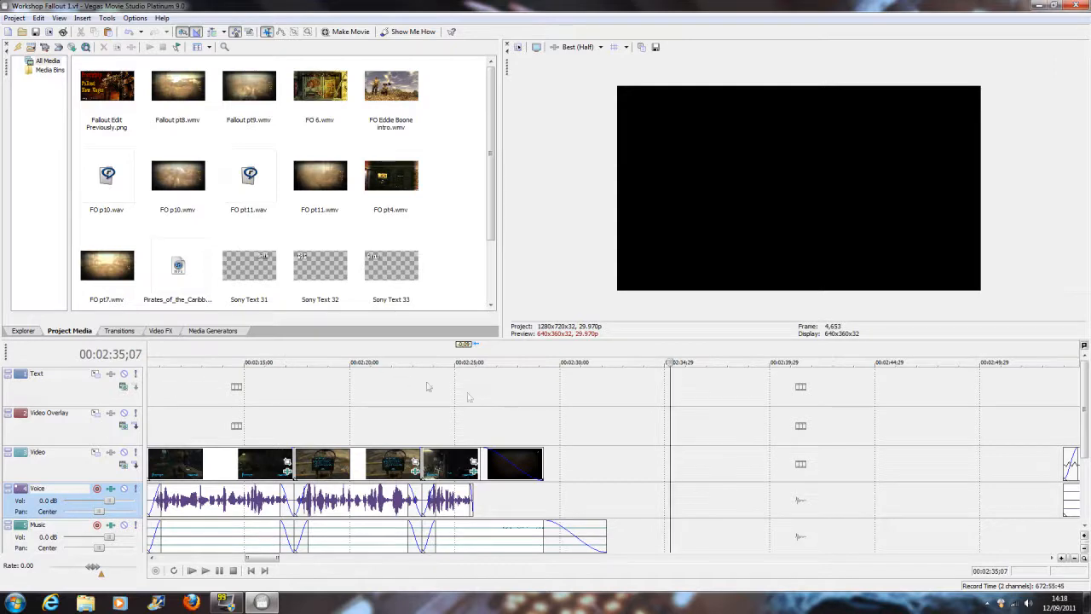
scroll(618, 490, "down", 3)
left_click_drag(843, 467, 645, 467)
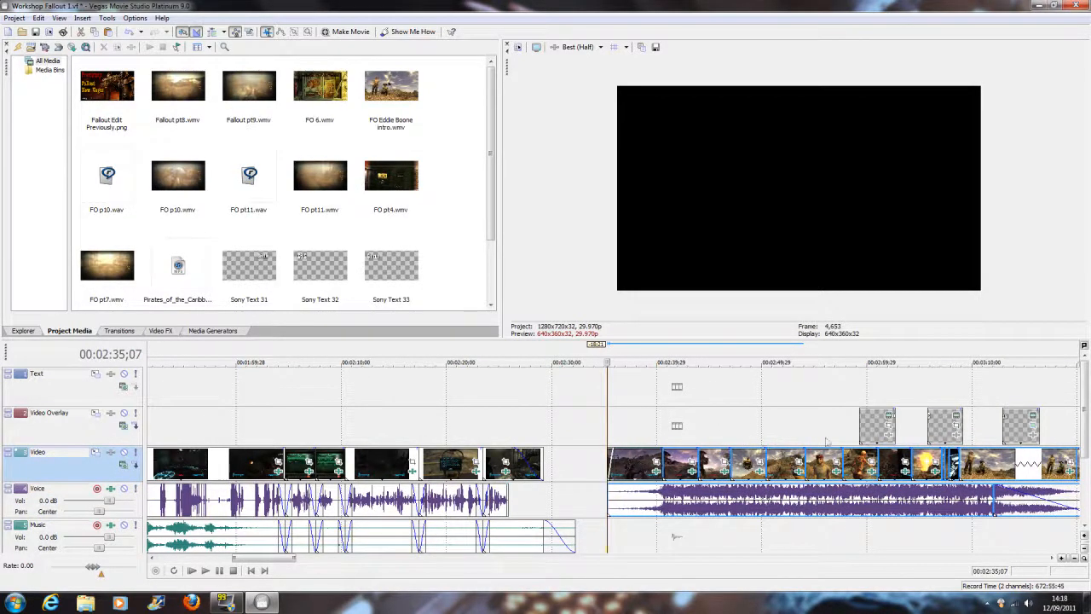
- Move the three character name titles on the Video Overlay track earlier to match the moved title sequence, and check each in the preview
left_click_drag(880, 429, 682, 433)
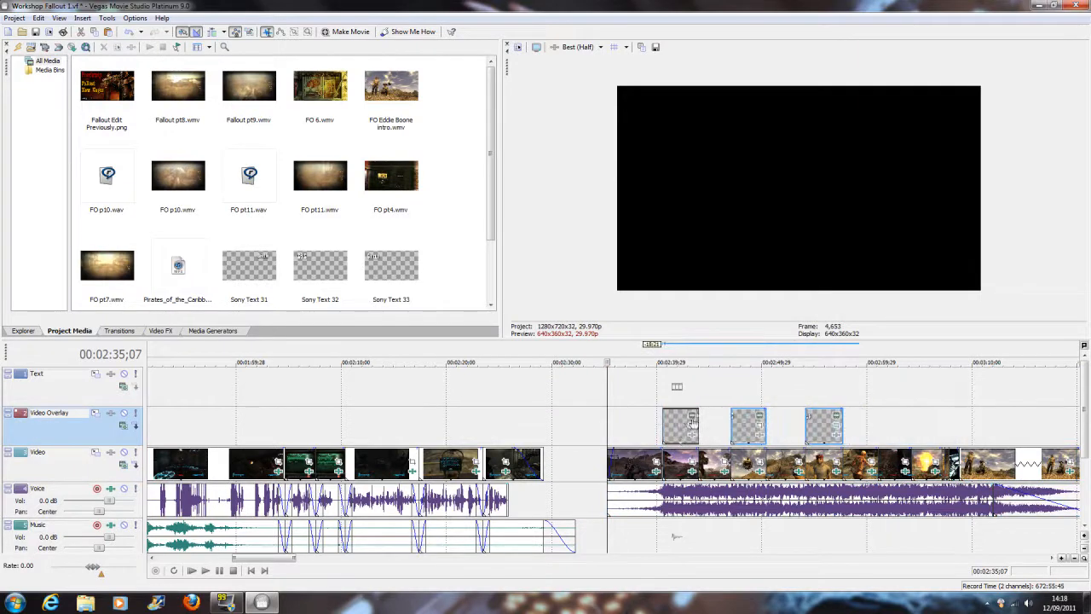
left_click(754, 401)
left_click(827, 424)
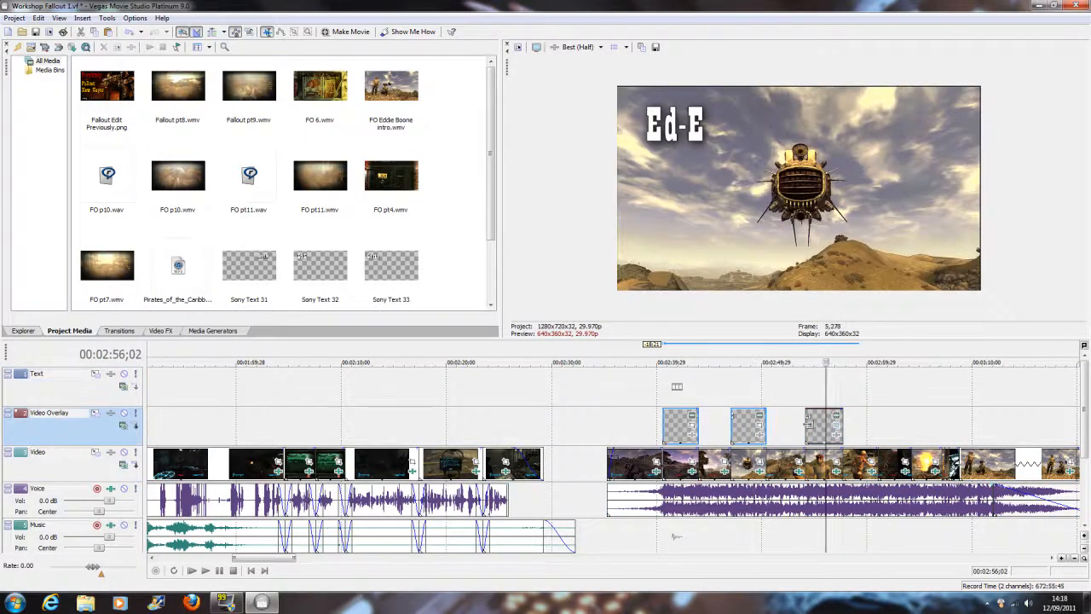
left_click(751, 413)
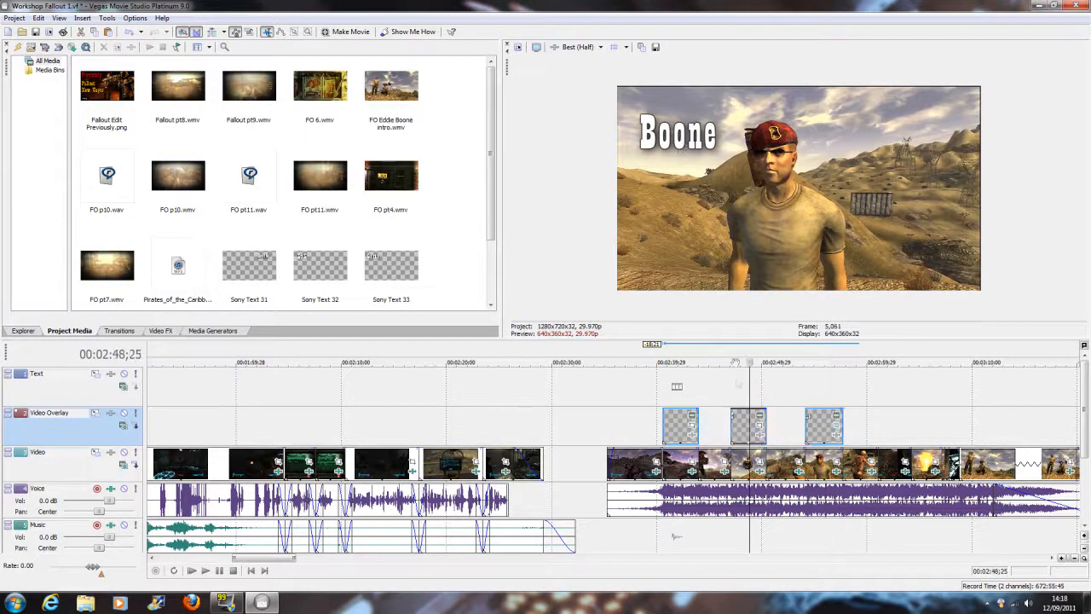
left_click(682, 429)
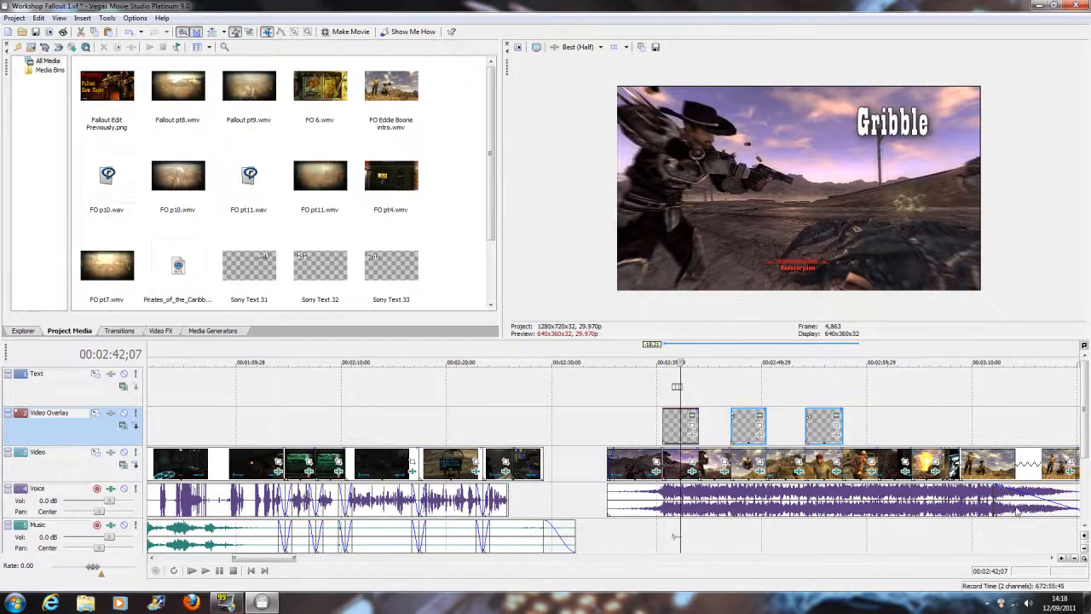
- Move the closing title texts on the Text and Video Overlay tracks earlier, aligning them with the end of the title sequence
scroll(994, 465, "down", 3)
left_click_drag(883, 389, 784, 389)
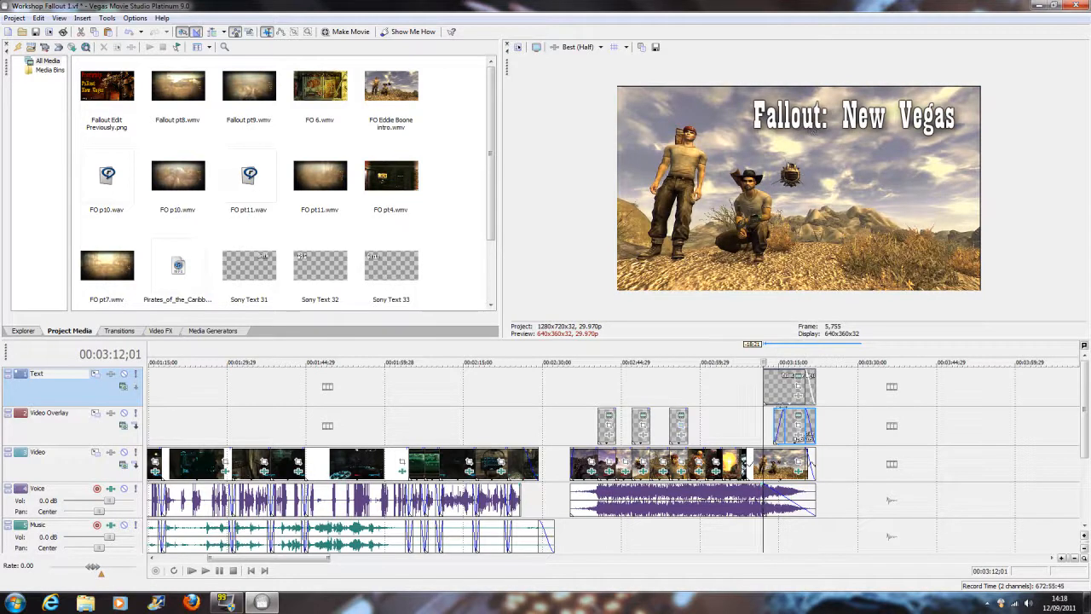
left_click(784, 359)
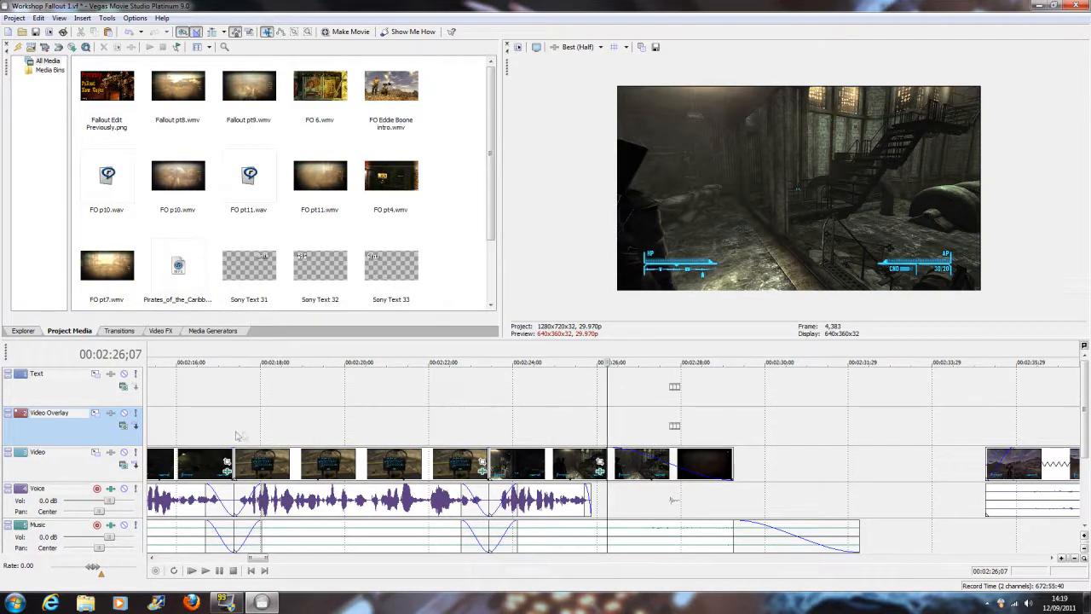
- Inspect the gap before the title sequence and play from about 00:02:22;00 through the fade-out to 00:02:43;11
scroll(579, 451, "down", 5)
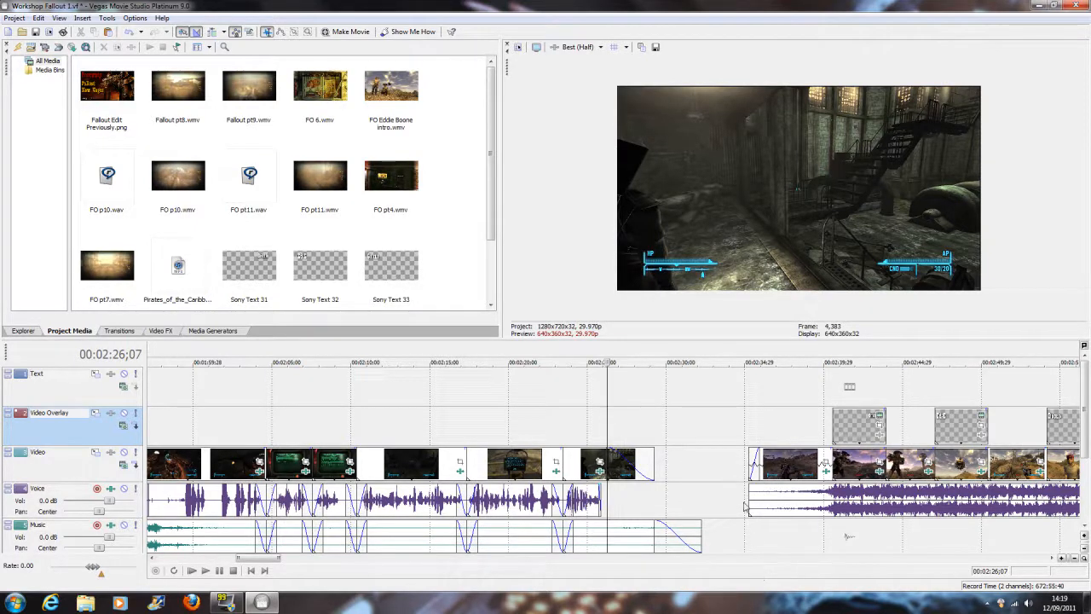
left_click(750, 443)
scroll(746, 494, "up", 3)
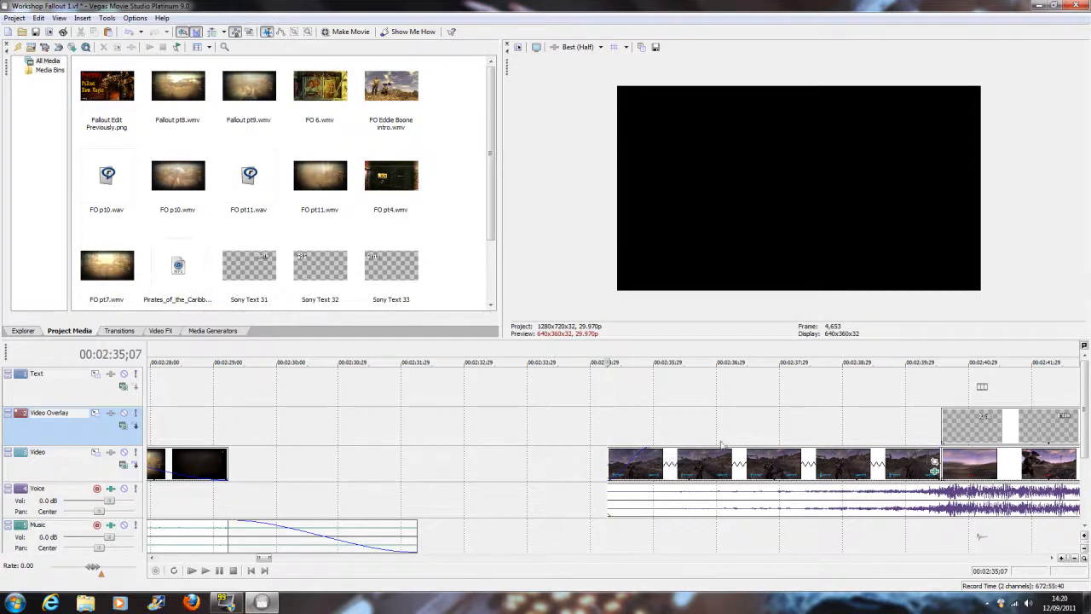
scroll(718, 452, "down", 4)
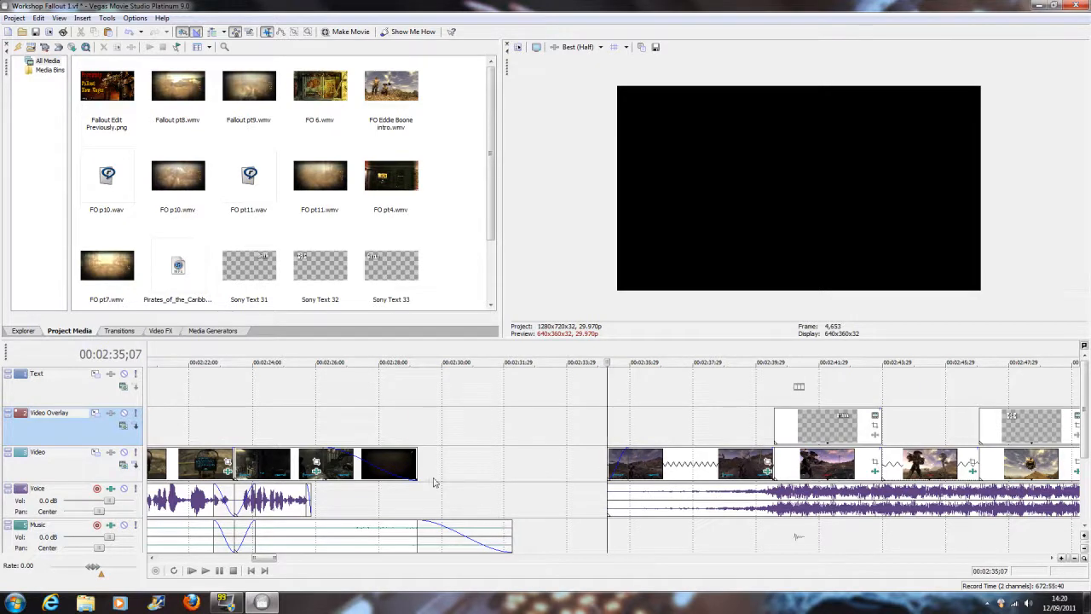
left_click(197, 358)
left_click(207, 571)
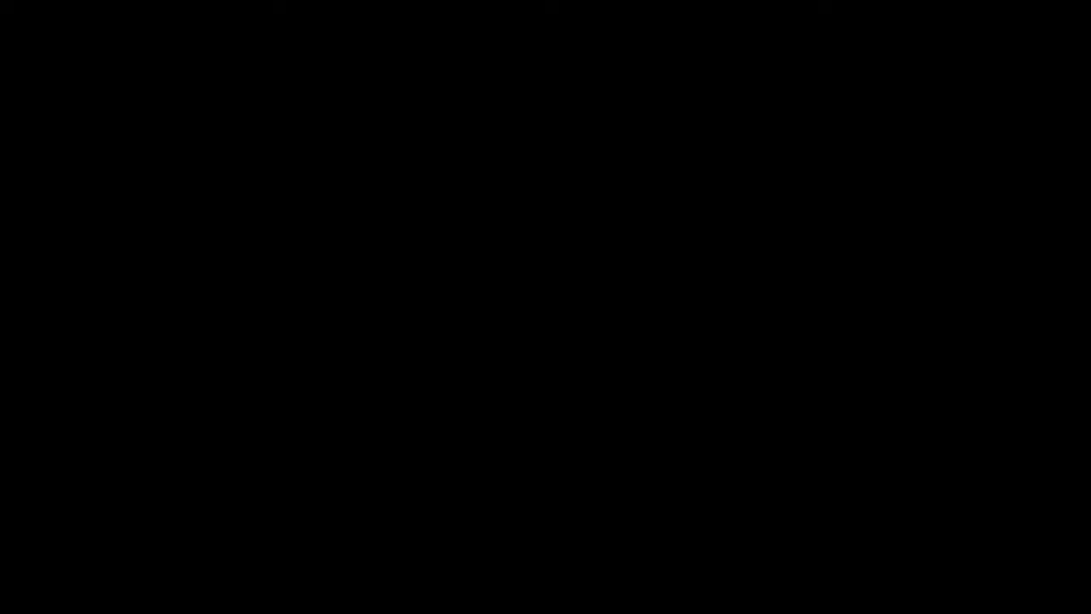
left_click(219, 571)
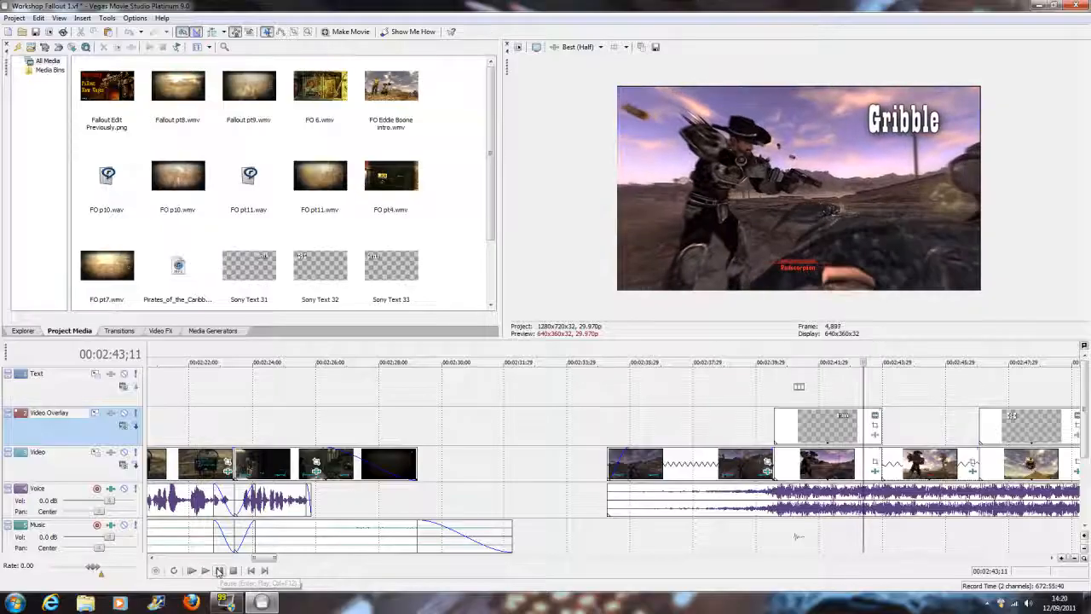
- Examine the title sequence's action shots between 00:02:59;03 and 00:02:42;12, including its first two character name titles
scroll(721, 421, "down", 3)
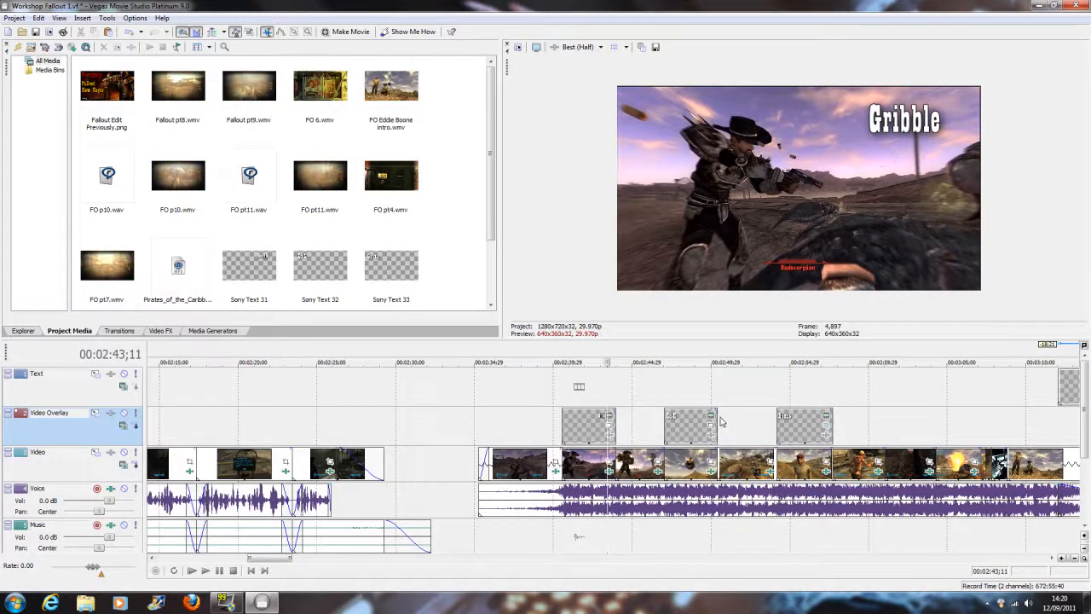
scroll(721, 420, "down", 2)
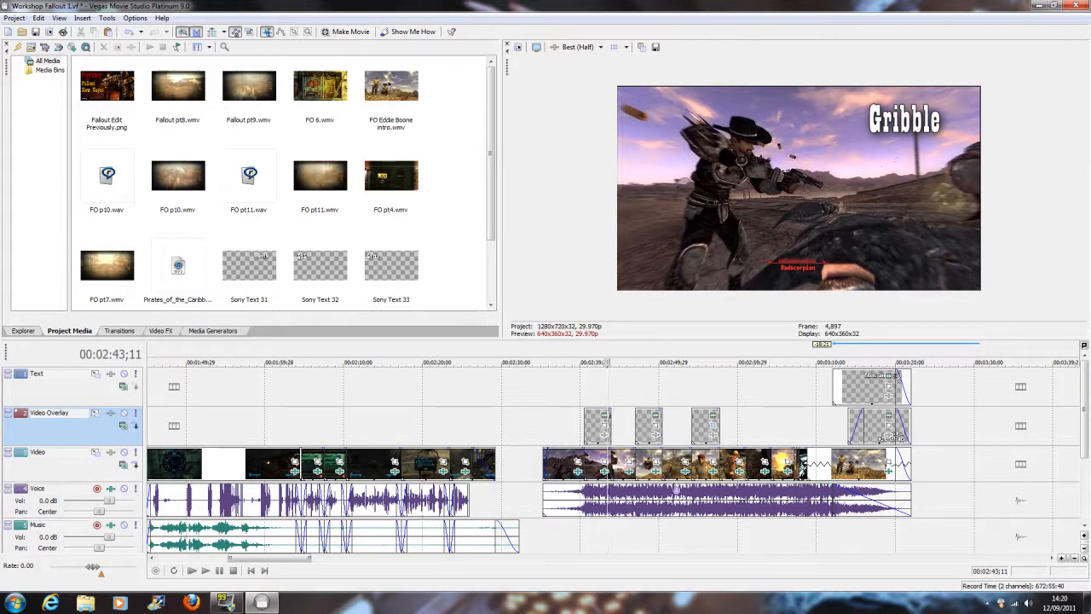
left_click(669, 498)
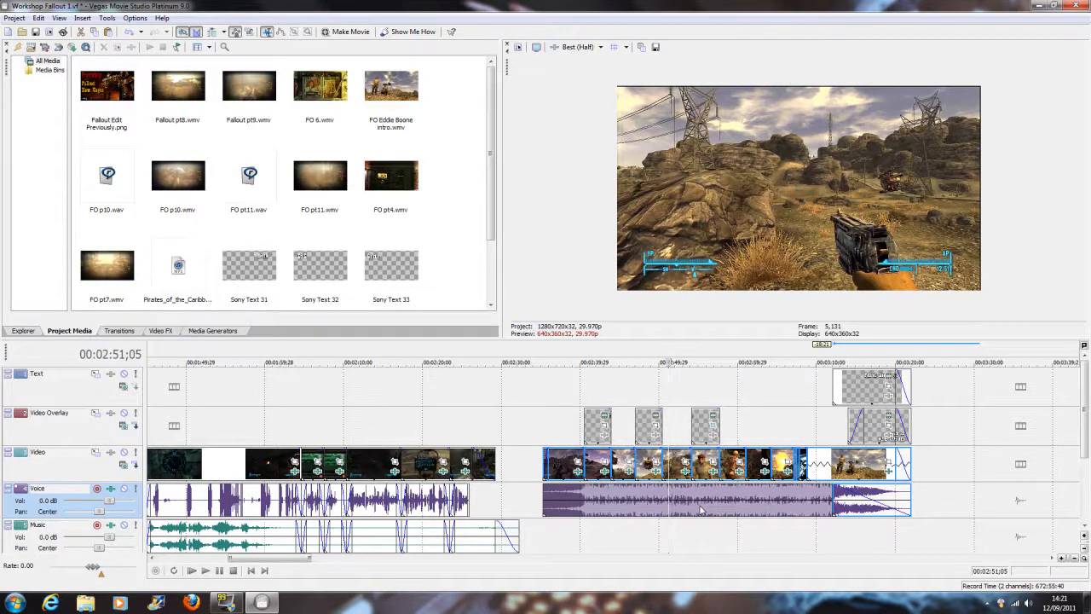
left_click(731, 444)
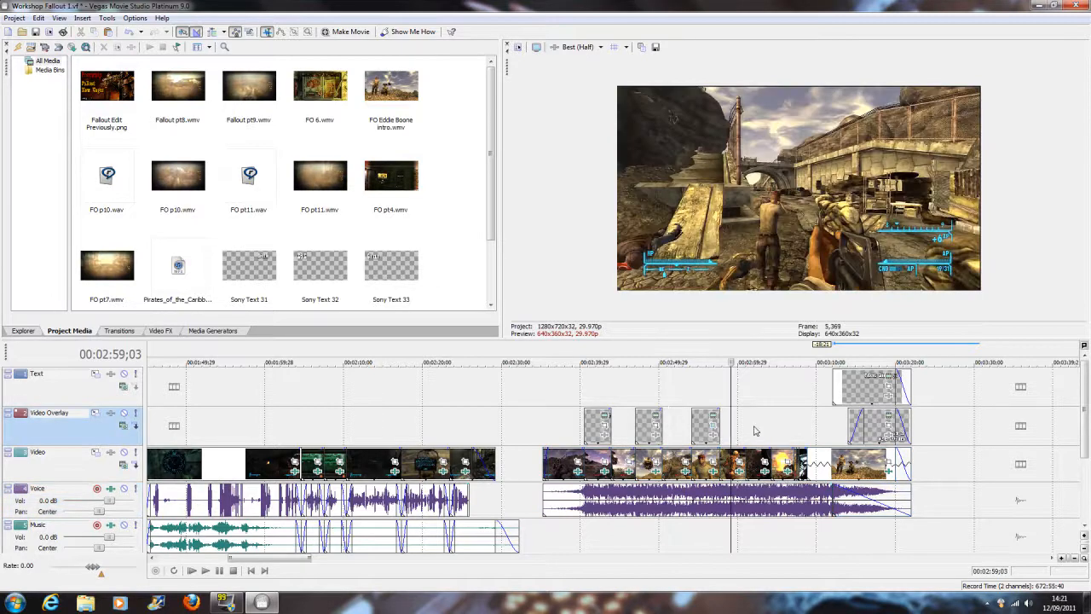
left_click(677, 415)
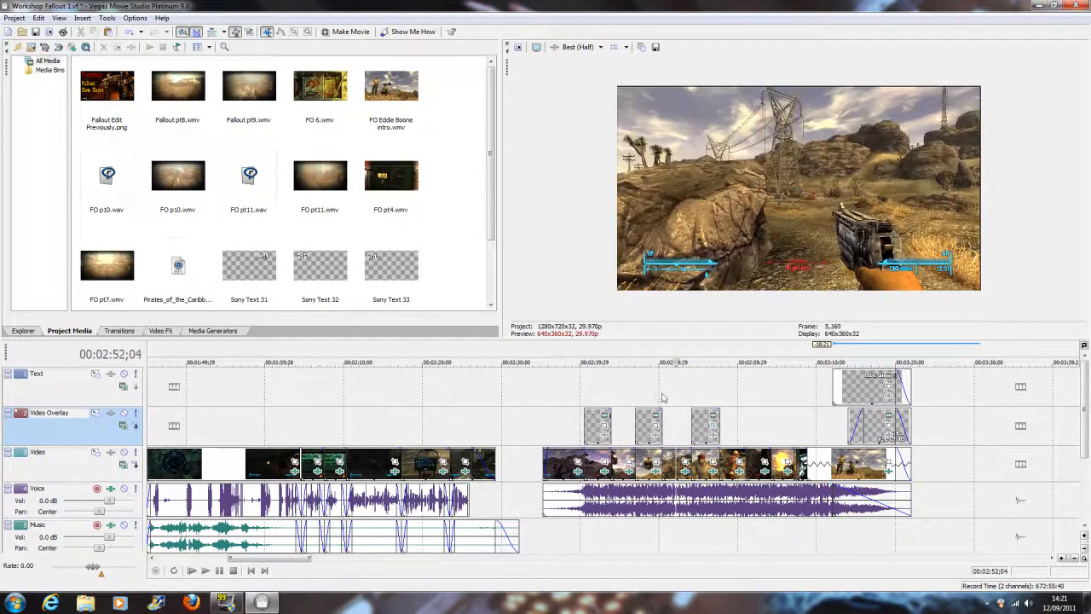
left_click(649, 396)
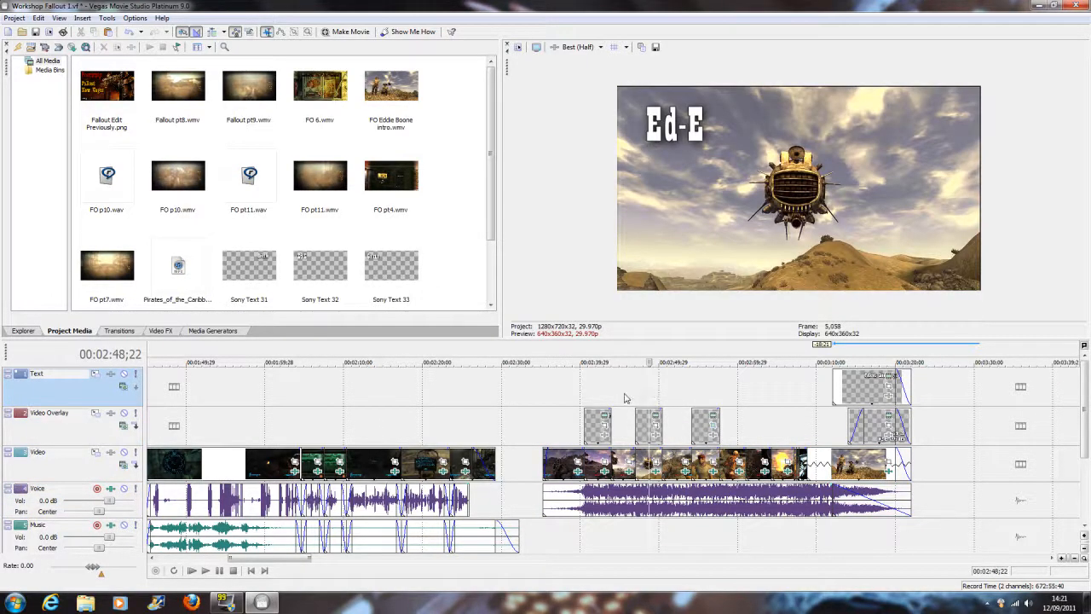
left_click(626, 397)
left_click(598, 398)
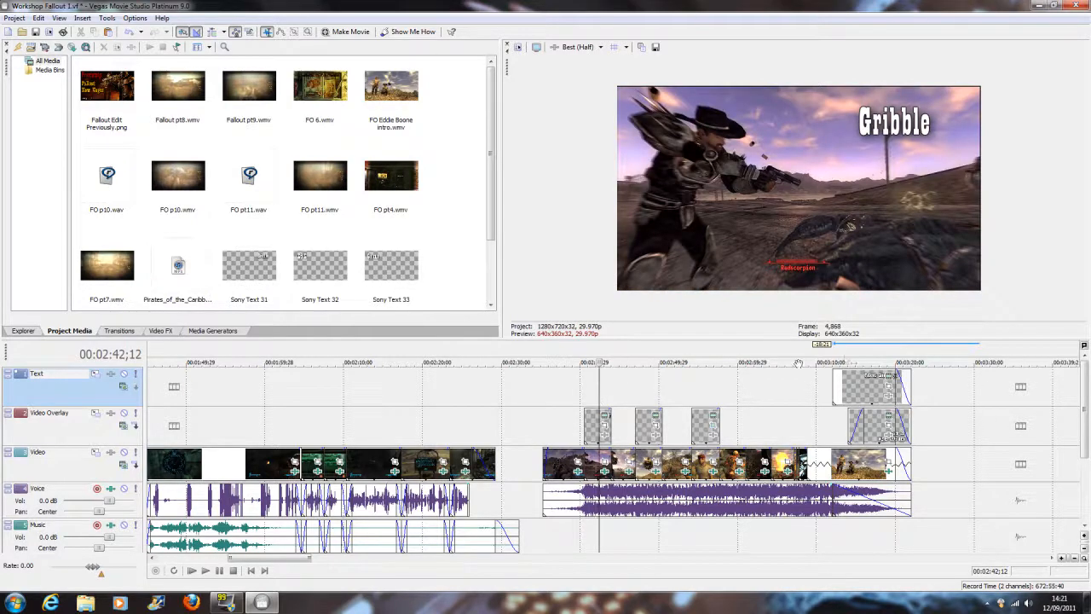
- Examine the episode title card and the sequence's shots back to 00:02:52;29, then forward to 00:02:59;16
left_click(864, 363)
left_click(799, 359)
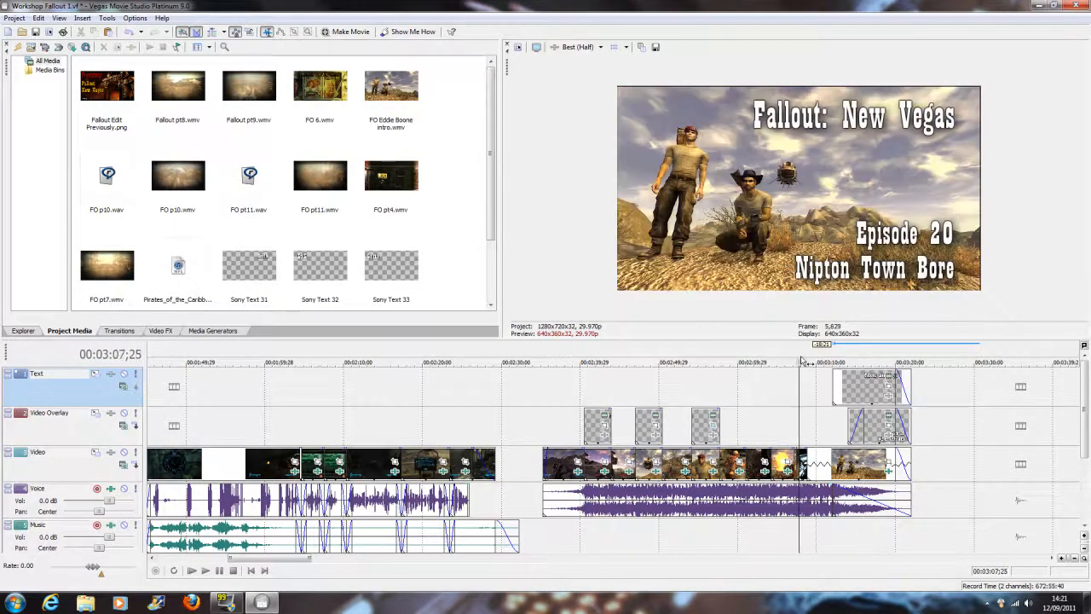
left_click(776, 362)
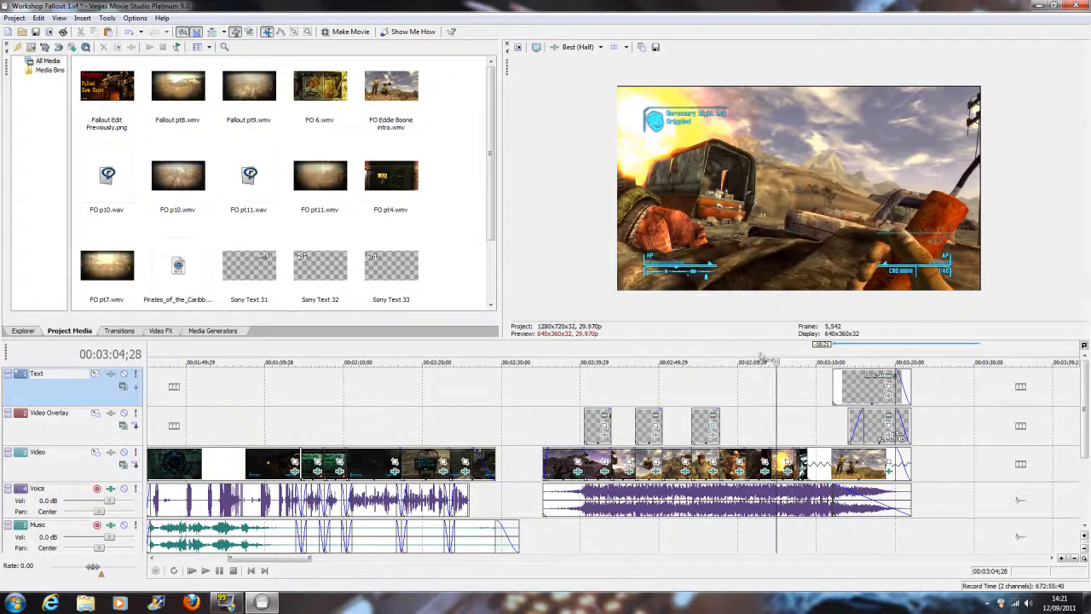
left_click(761, 361)
left_click(737, 362)
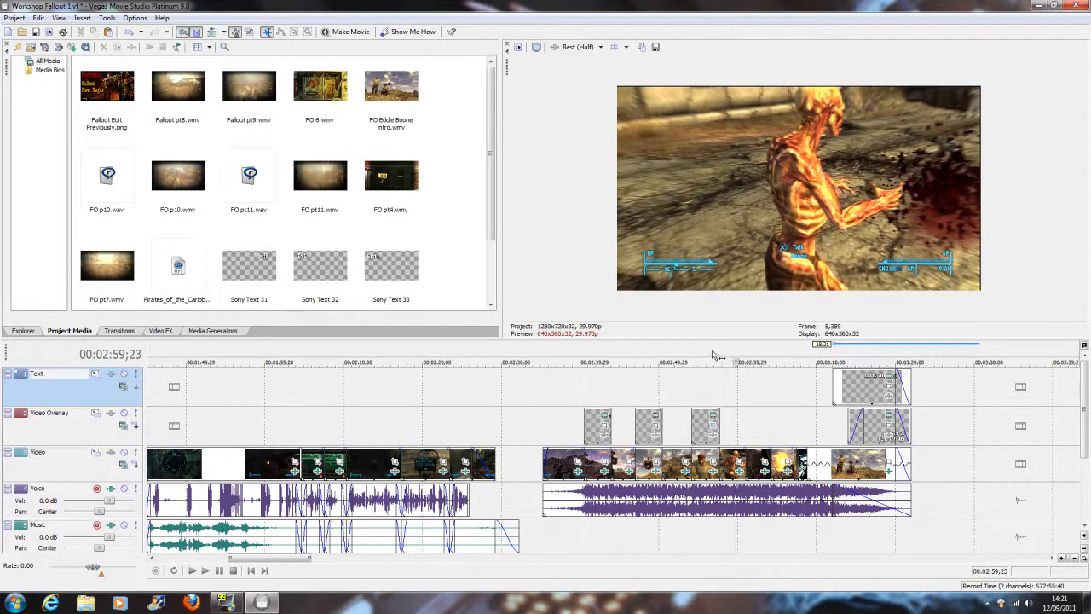
left_click(708, 351)
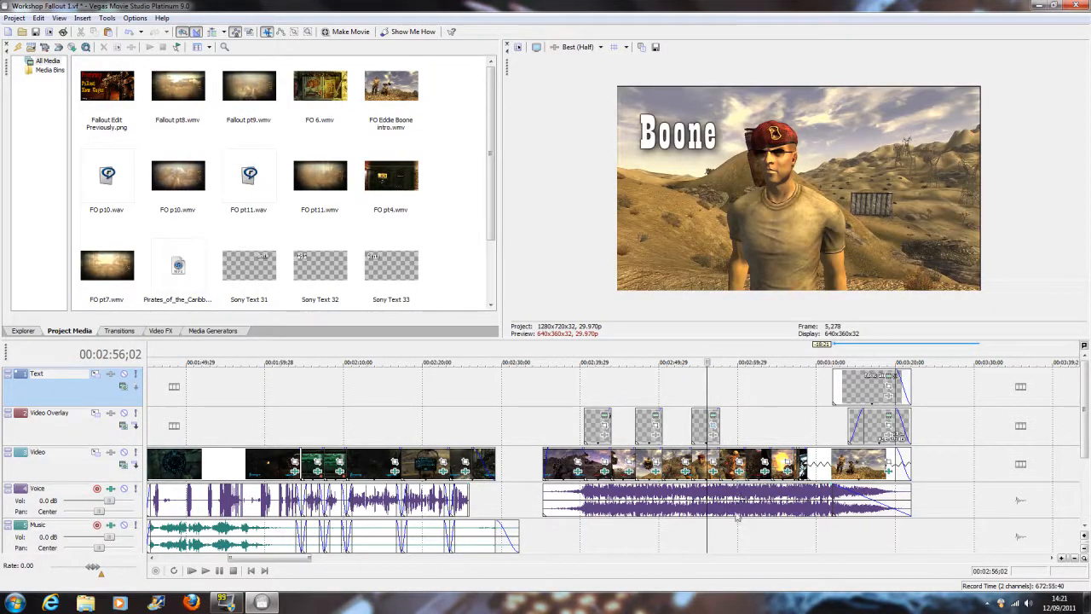
left_click(795, 504)
left_click(747, 509)
left_click(714, 509)
left_click(683, 509)
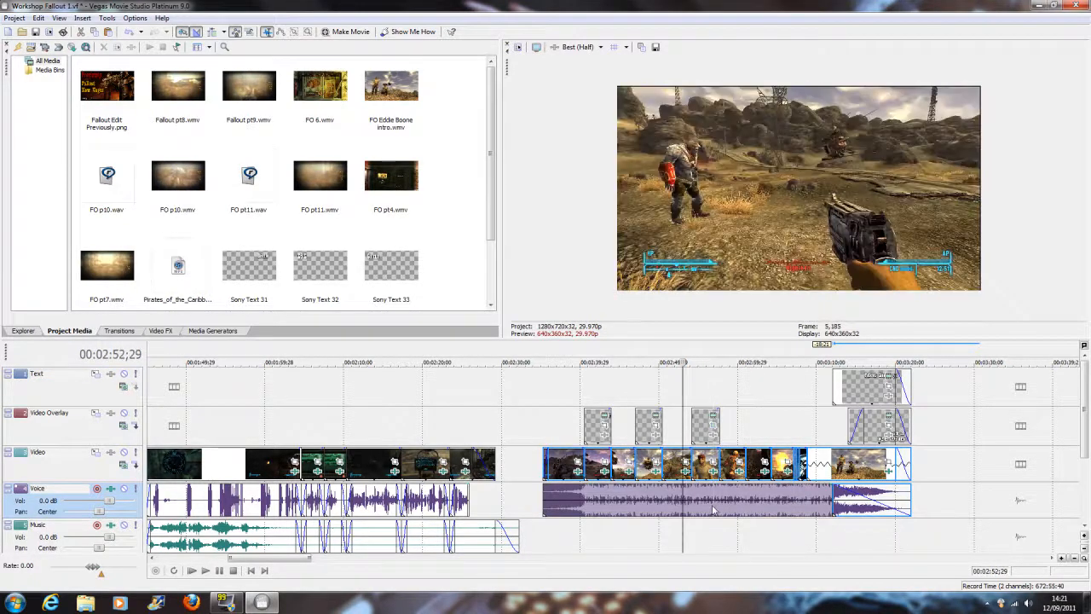
left_click(712, 509)
left_click(735, 509)
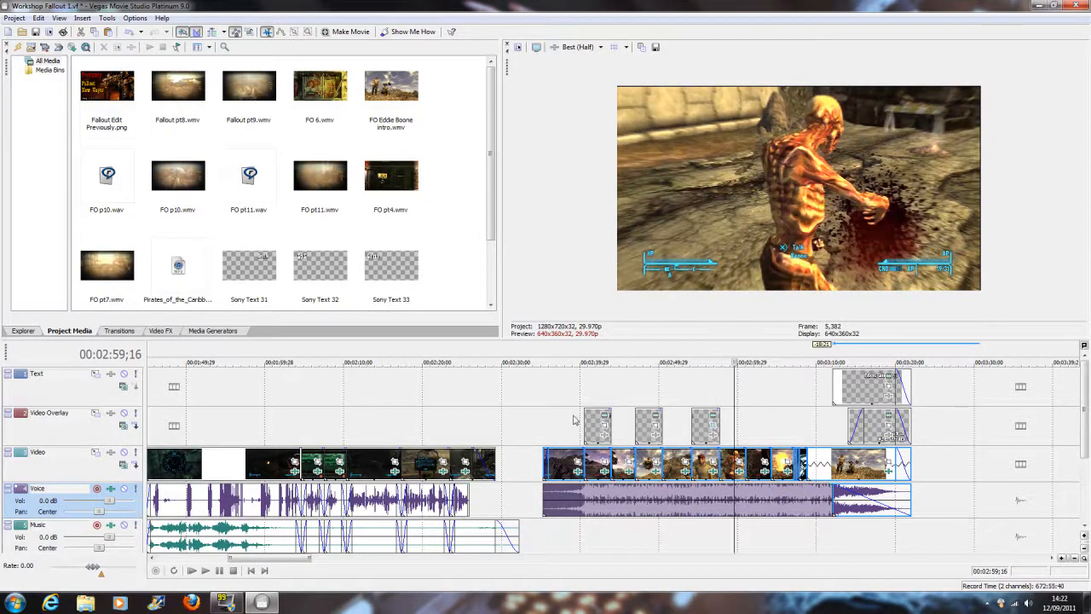
- Review the three character name titles, and play the footage leading into the first one from 00:02:37;19 to 00:02:40;02
left_click(599, 397)
left_click(627, 398)
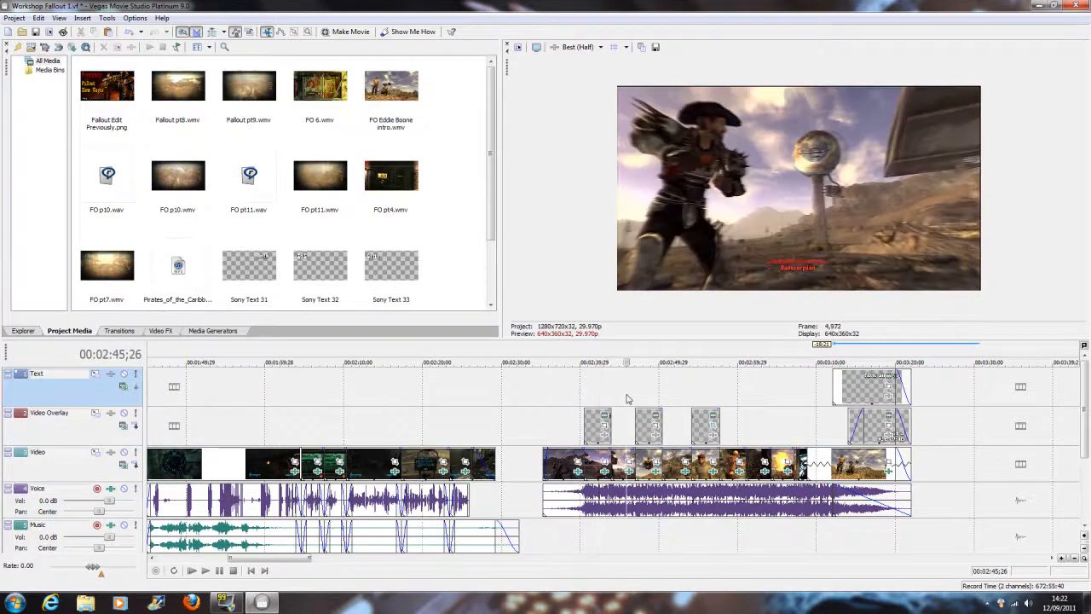
left_click(649, 398)
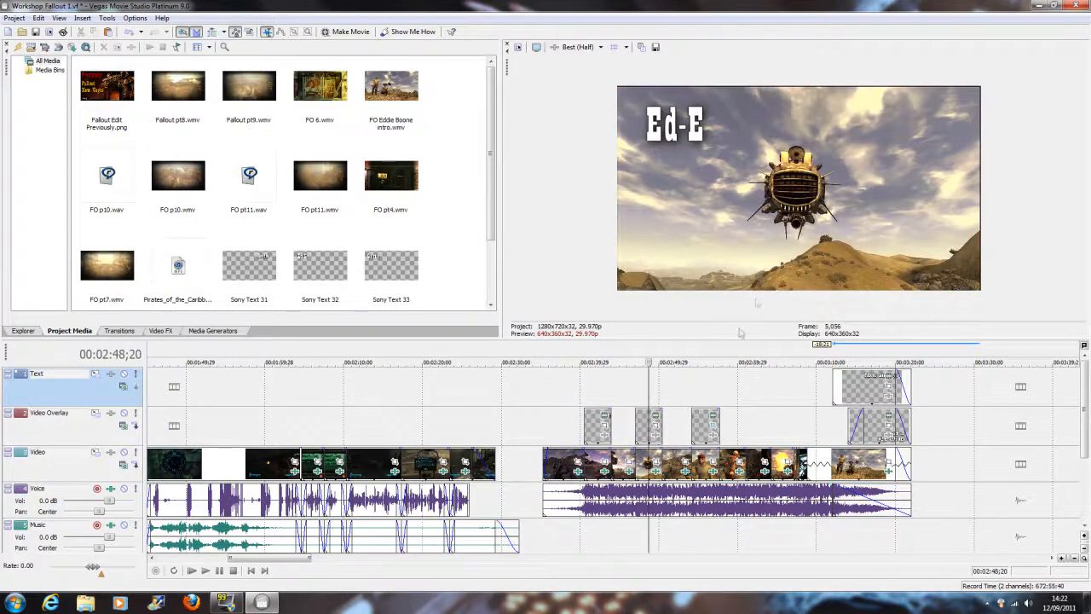
left_click(562, 410)
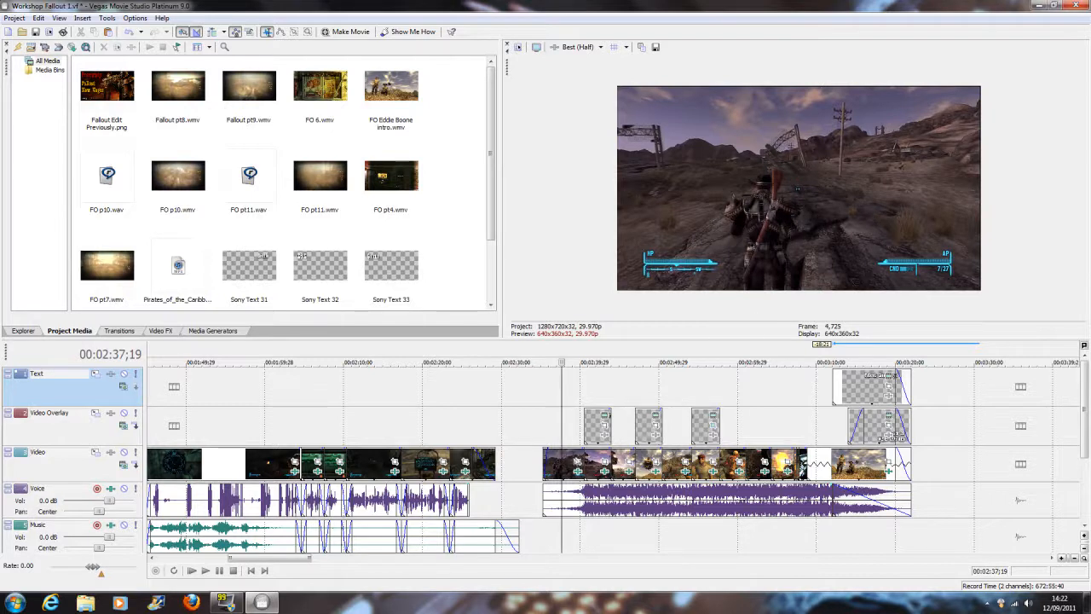
left_click(220, 570)
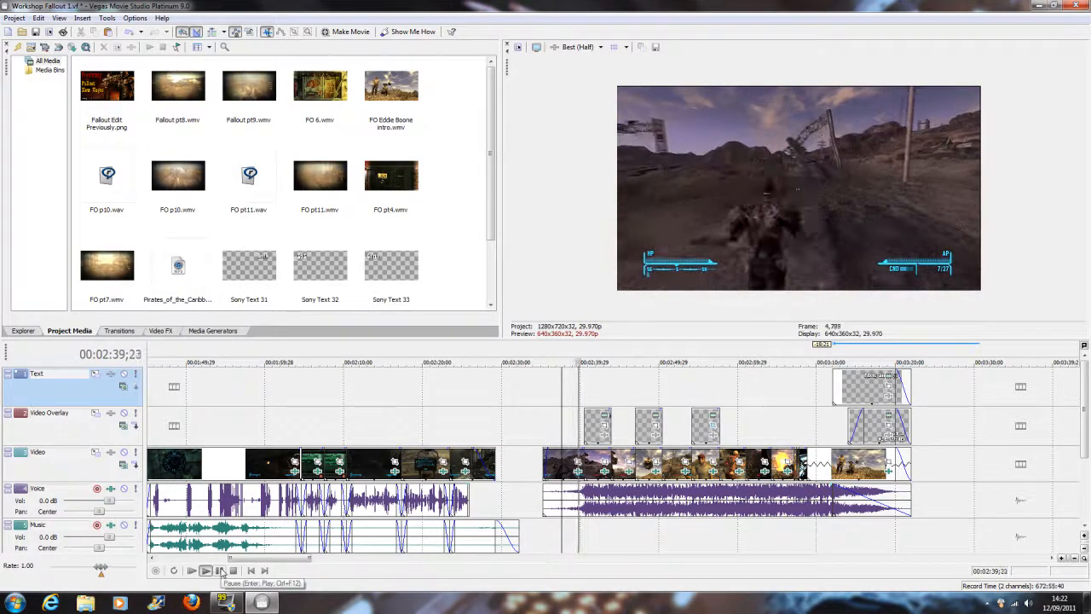
left_click(220, 570)
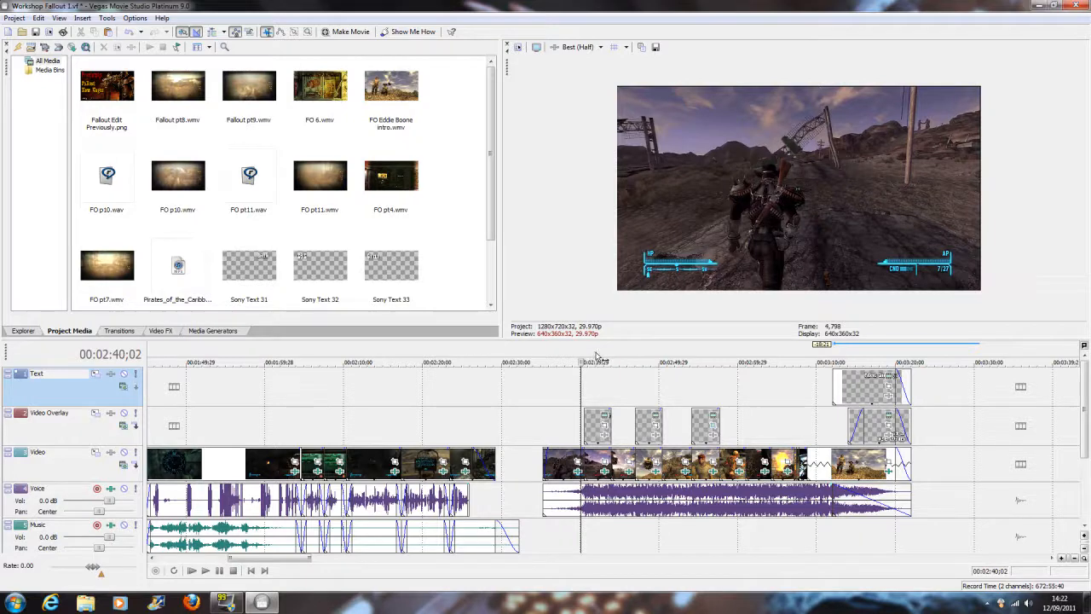
left_click(648, 359)
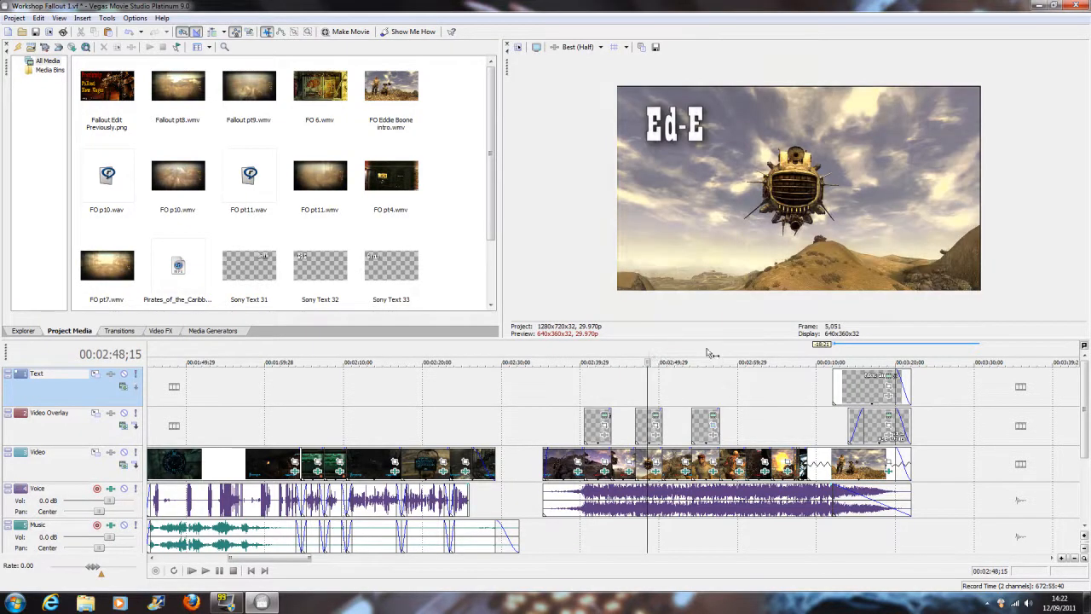
left_click(708, 359)
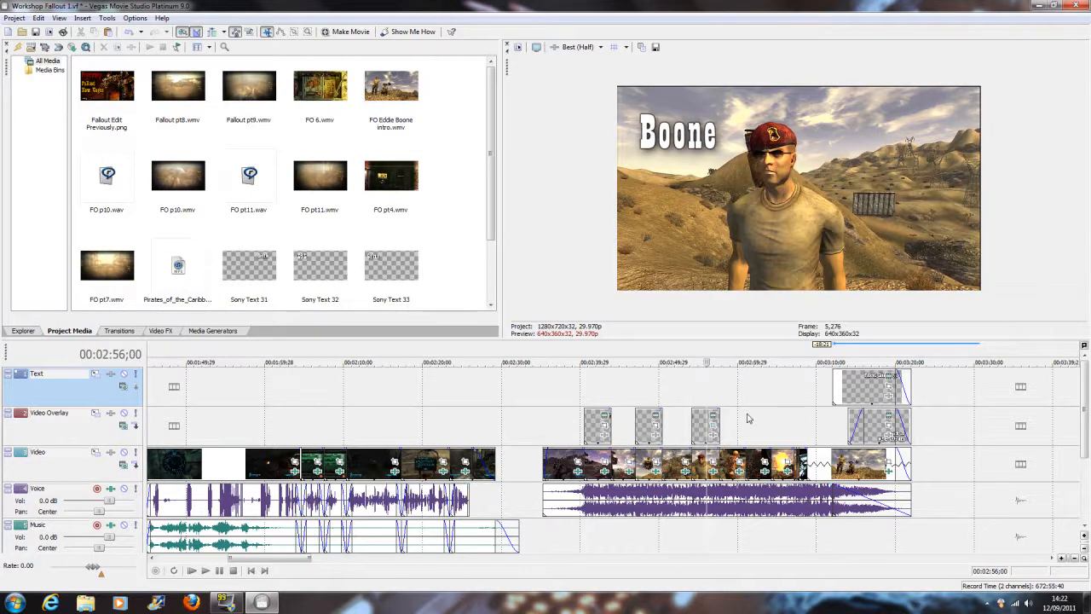
- Check the episode title card at 00:03:15;09 and the Ed-E name title at 00:02:48;28
left_click(857, 360)
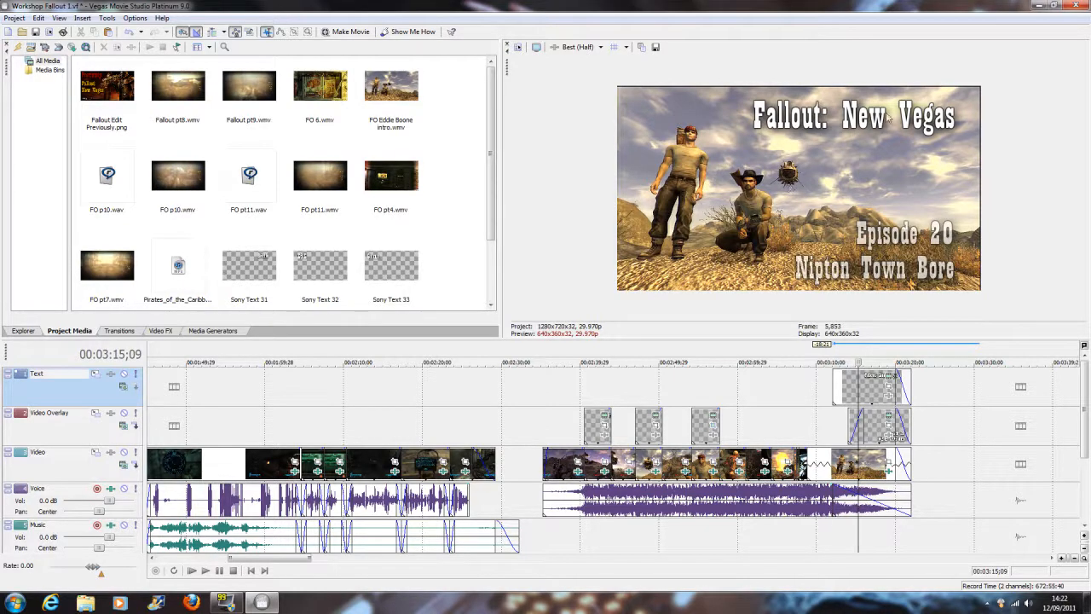
left_click(604, 379)
left_click(651, 382)
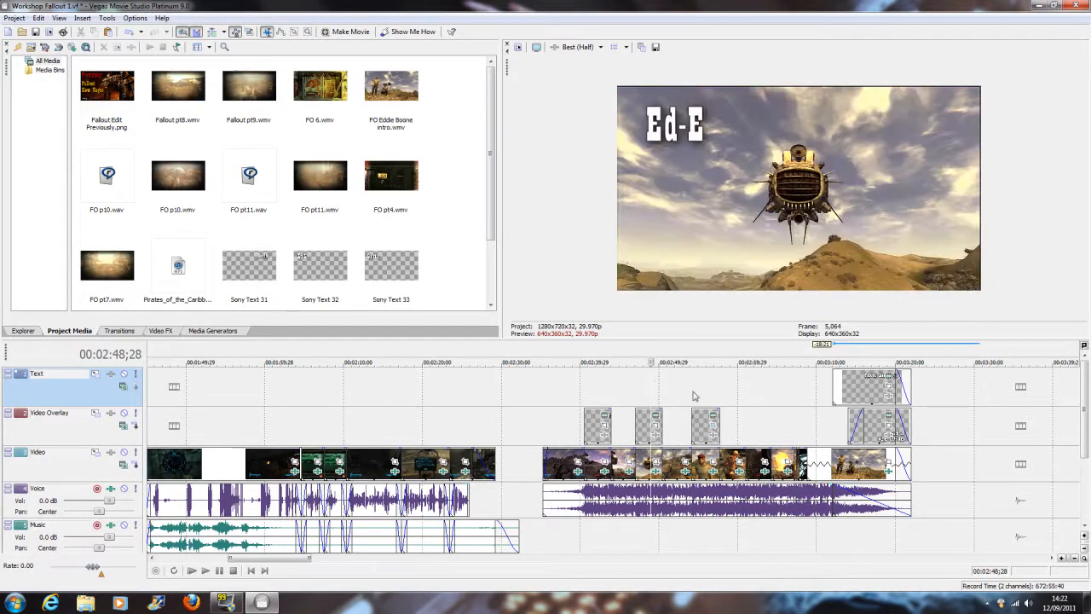
- Examine the title sequence's action shots from 00:02:45;06 through the explosion shot to 00:03:07;04
left_click(602, 356)
left_click(622, 357)
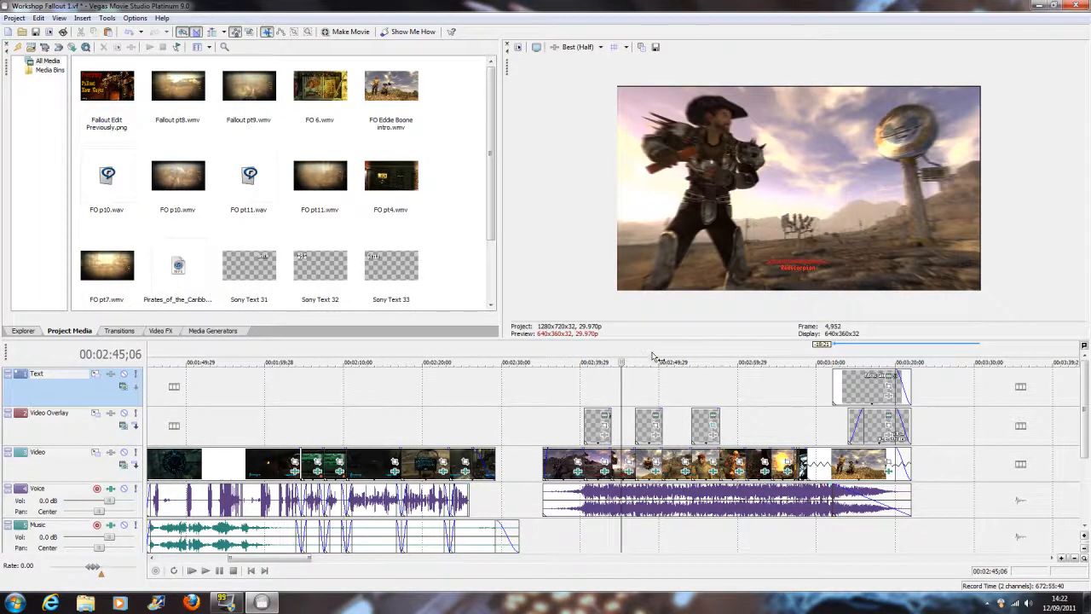
left_click(651, 357)
left_click(680, 357)
left_click(711, 356)
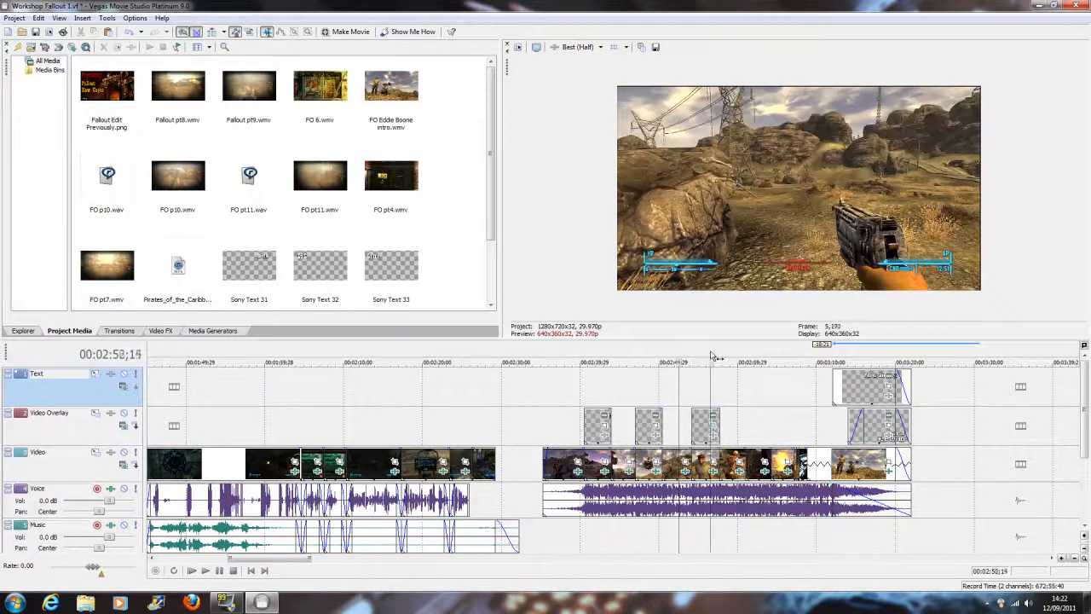
left_click(736, 357)
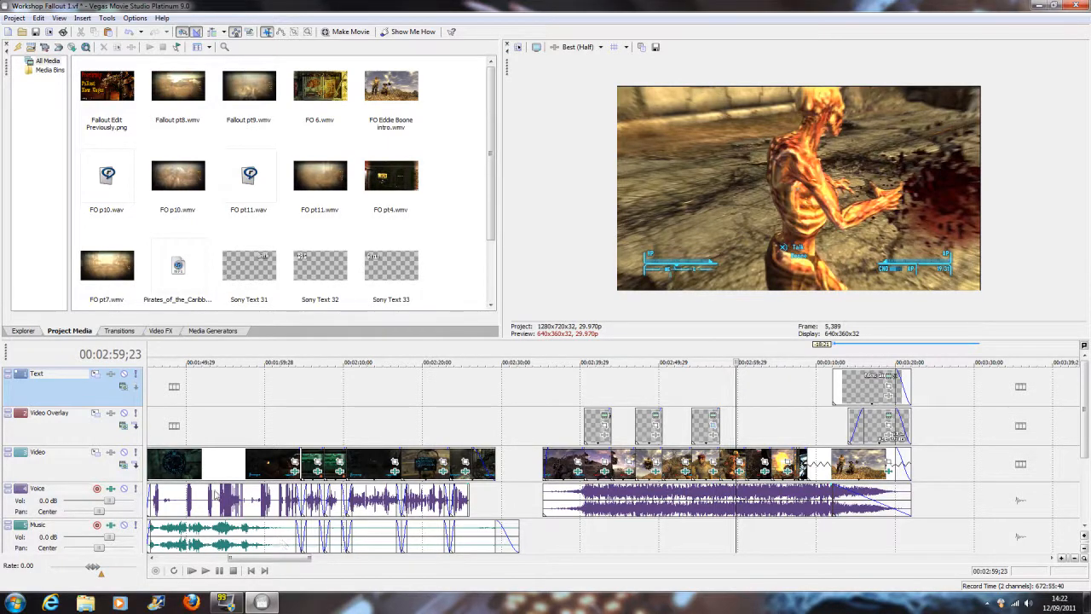
left_click(759, 356)
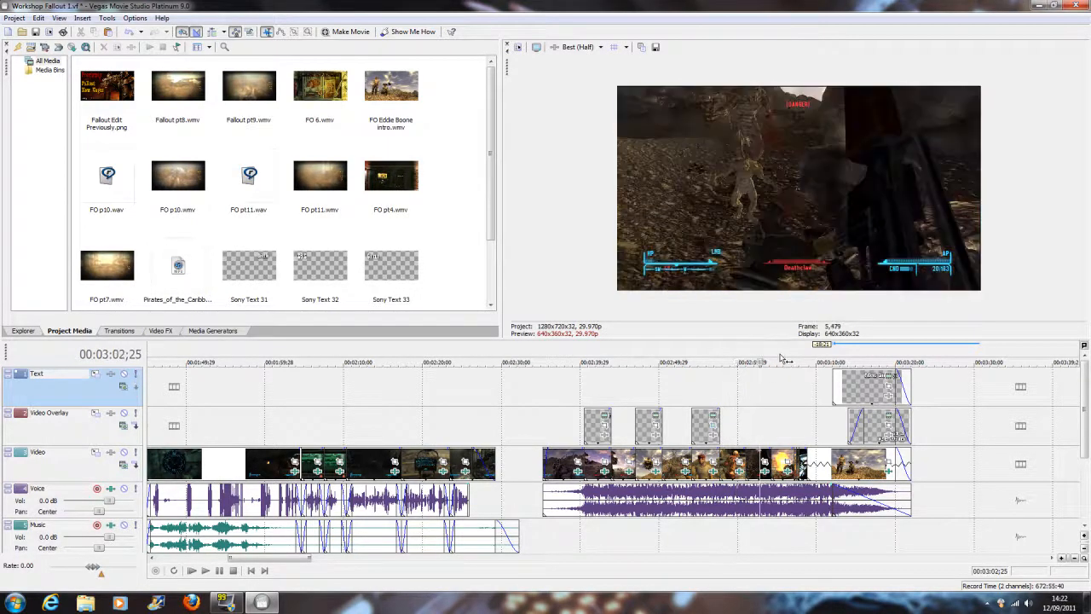
left_click(782, 356)
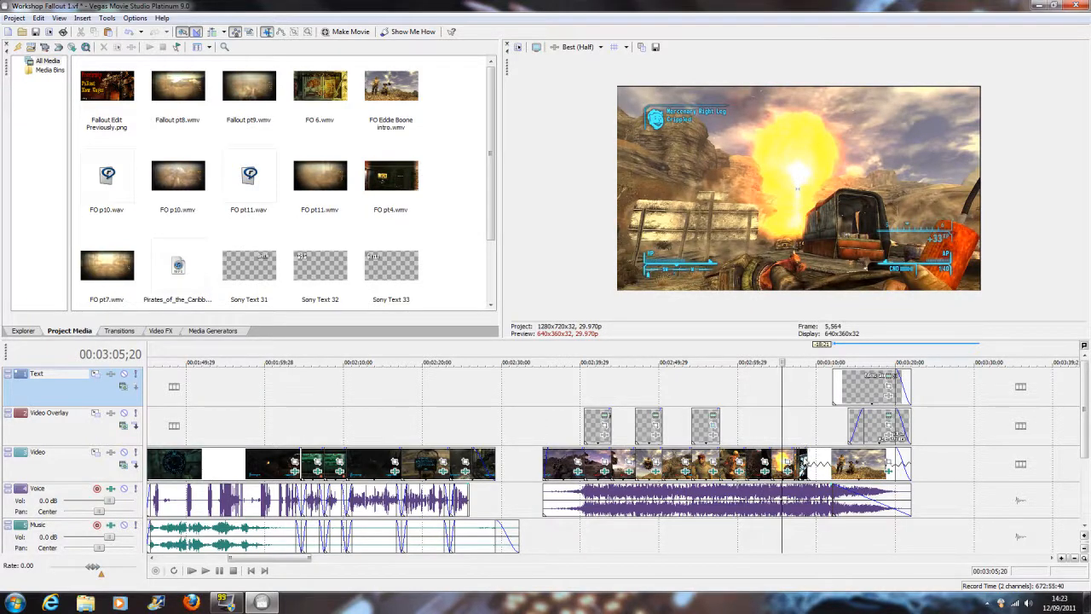
left_click(794, 361)
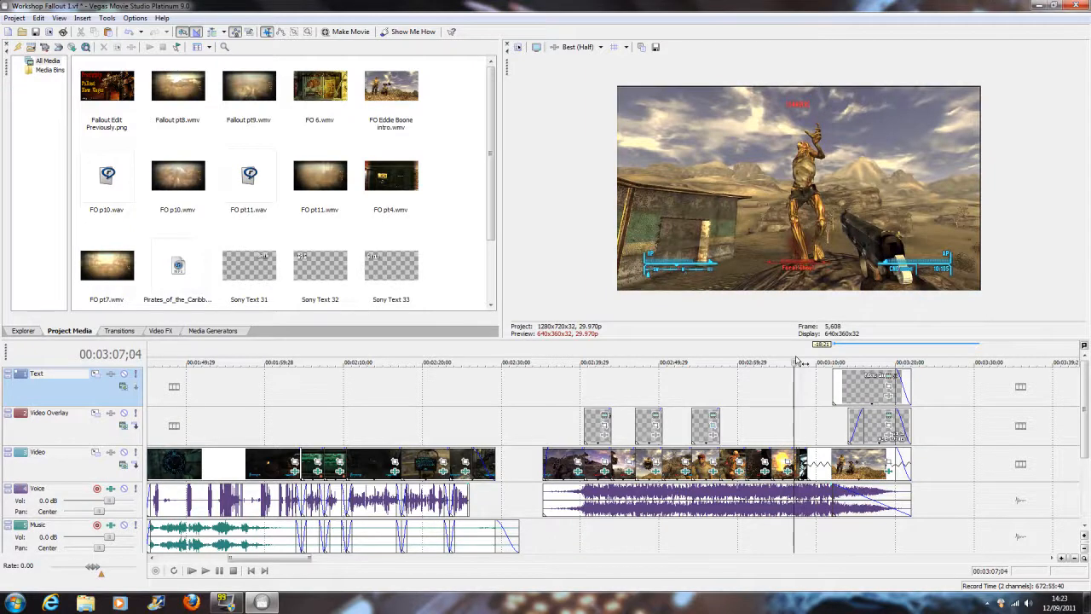
- Step frame by frame through the rapid shots from 00:03:07;04 to the group shot at about 00:03:09;00
key("Right")
key("Right")
key("Right")
key("Right")
key("Right")
key("Right")
key("Right")
key("Right")
key("Right")
key("Right")
key("Right")
key("Right")
key("Right")
key("Right")
key("Right")
key("Right")
key("Right")
key("Right")
key("Right")
key("Right")
key("Right")
key("Right")
key("Right")
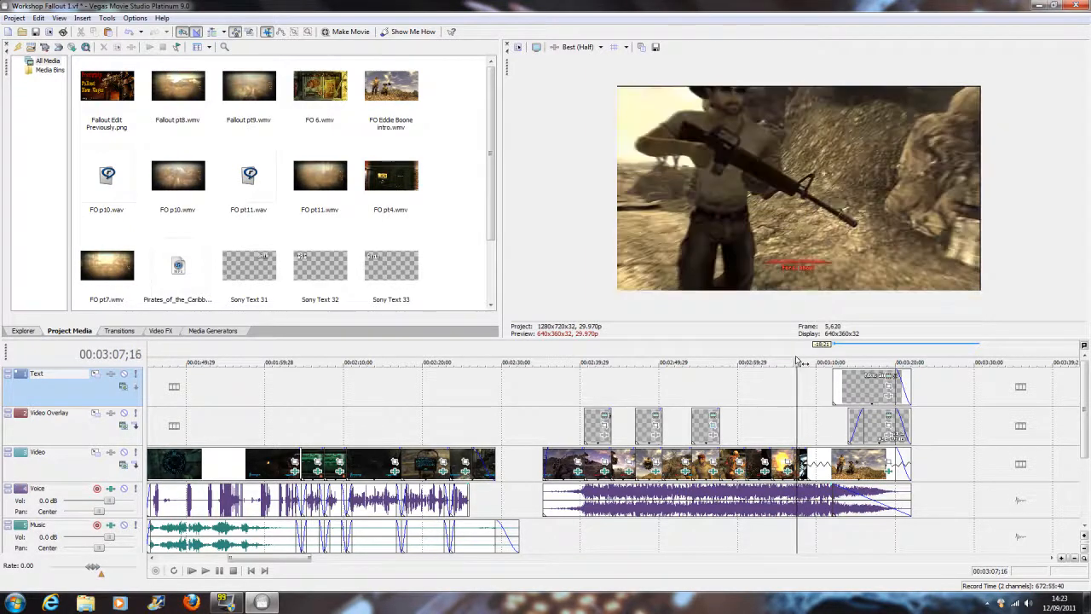
key("Right")
key("Right")
key("Right")
key("Right")
key("Right")
key("Right")
key("Right")
key("Right")
key("Right")
key("Right")
key("Right")
key("Right")
key("Right")
key("Right")
key("Right")
key("Right")
key("Right")
key("Right")
key("Right")
key("Right")
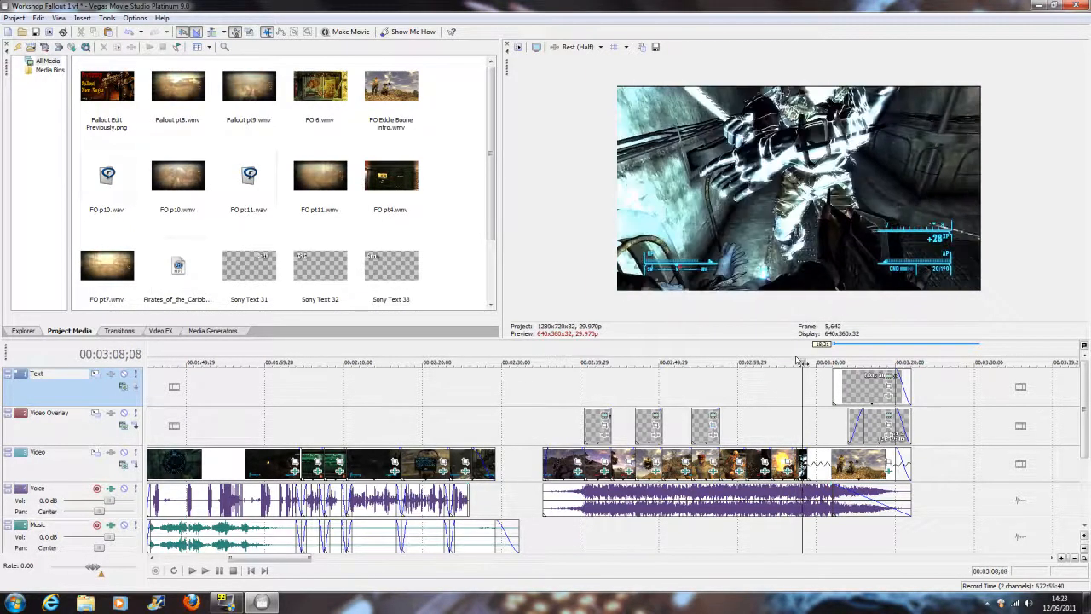
key("Right")
key("Right")
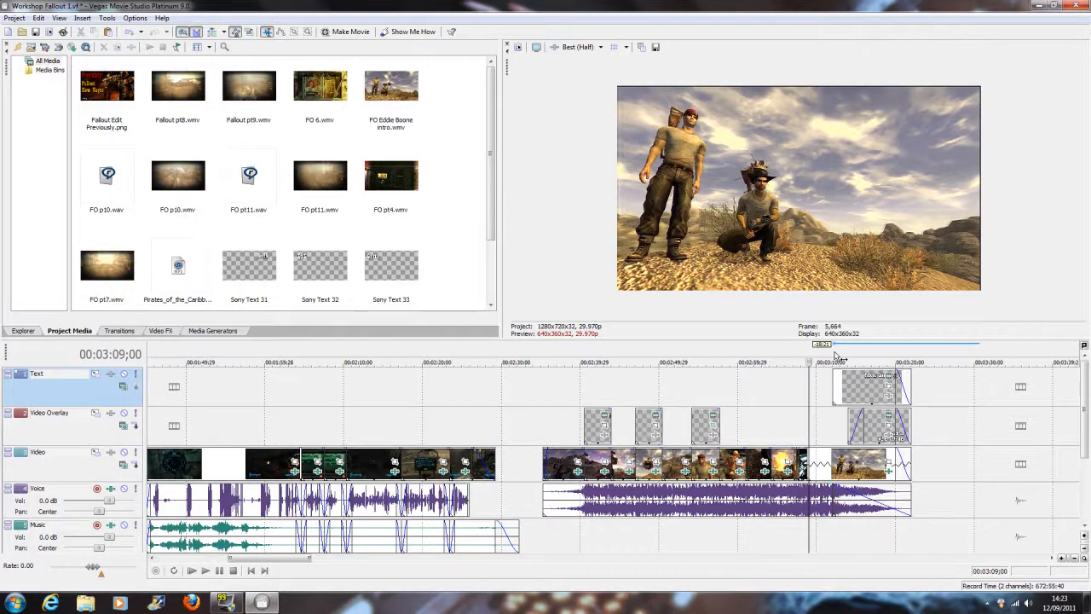
- Review the closing group shot's "Fallout: New Vegas" title and "Episode 20 Nipton Town Bore" caption between 00:03:12;01 and 00:03:18;03
left_click(833, 362)
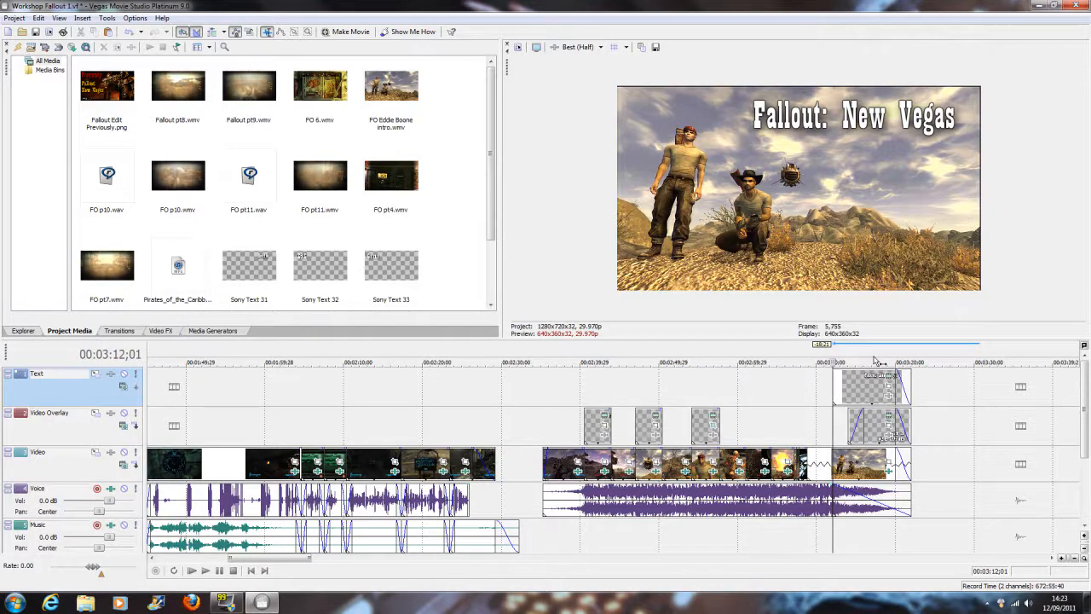
left_click(875, 360)
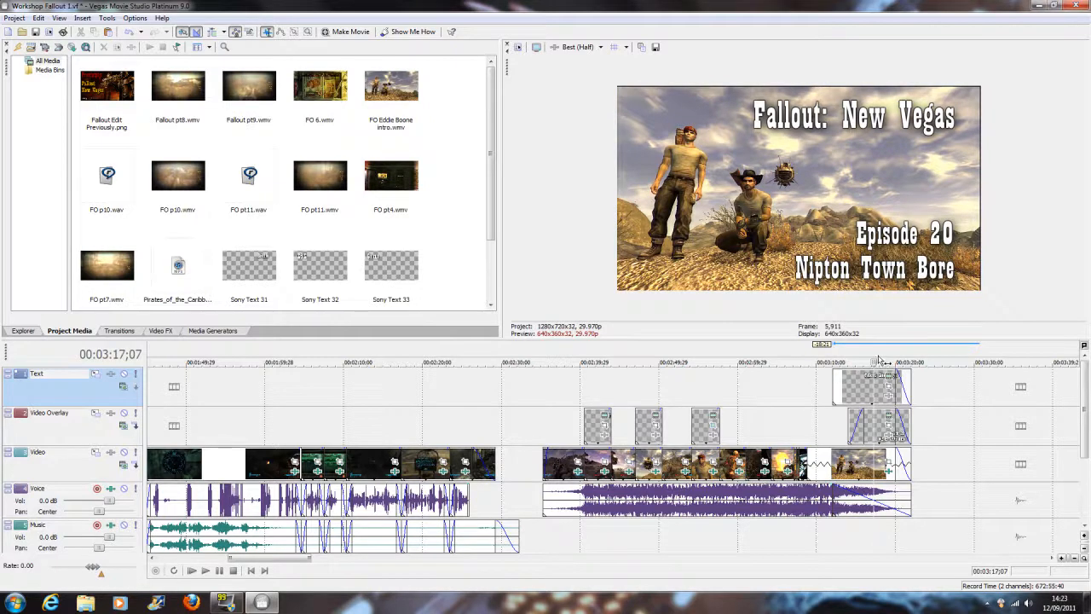
left_click(882, 359)
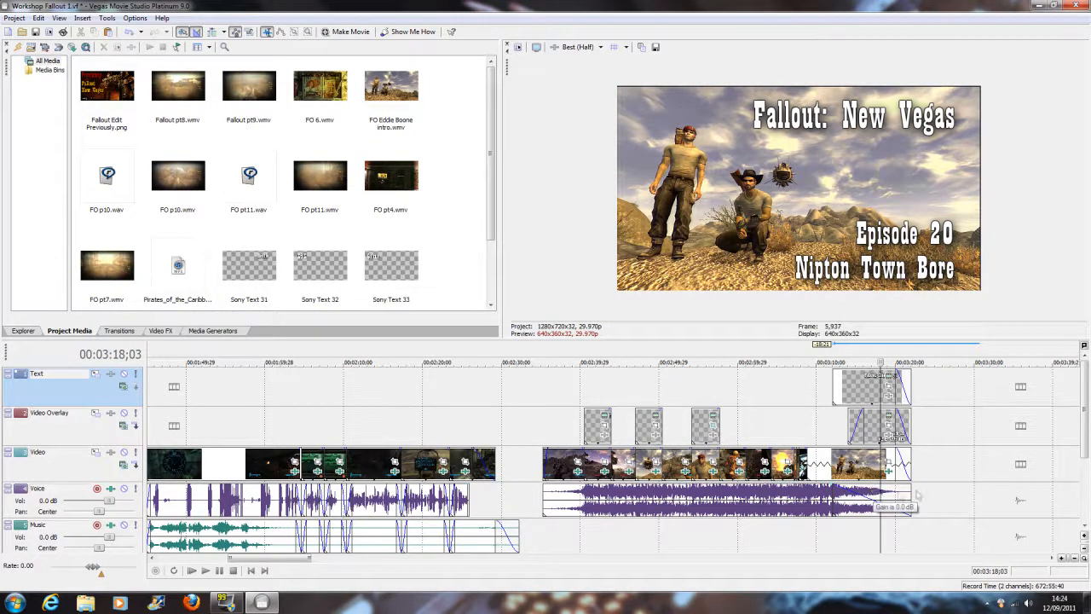
- Inspect the end of the title sequence at 00:03:21;29 and the "To Be Continued..." text at 00:20:04;07
left_click(916, 358)
scroll(921, 388, "down", 3)
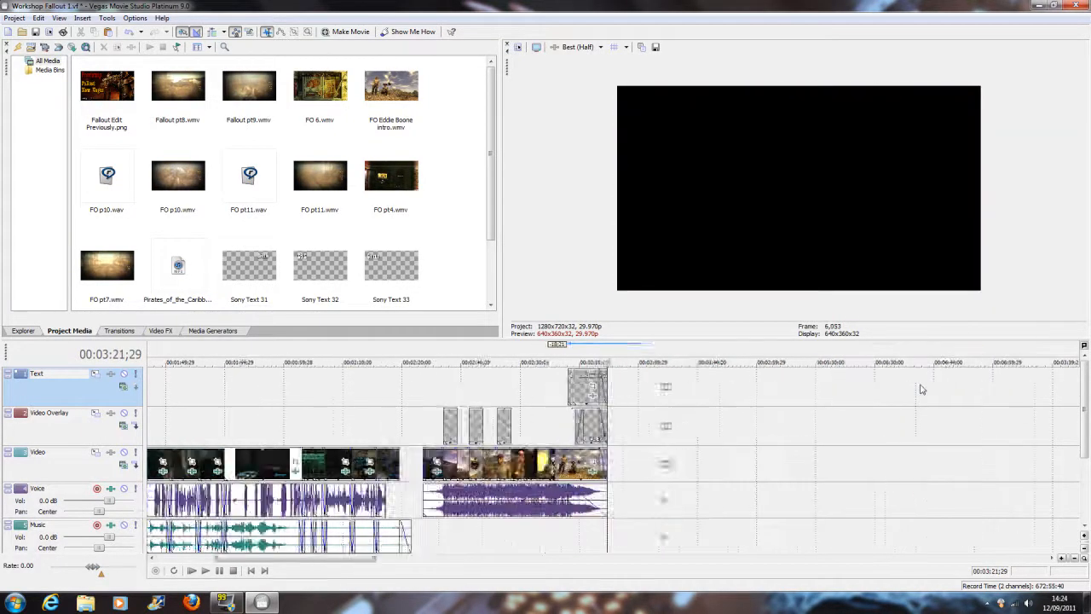
scroll(920, 389, "down", 3)
left_click(986, 358)
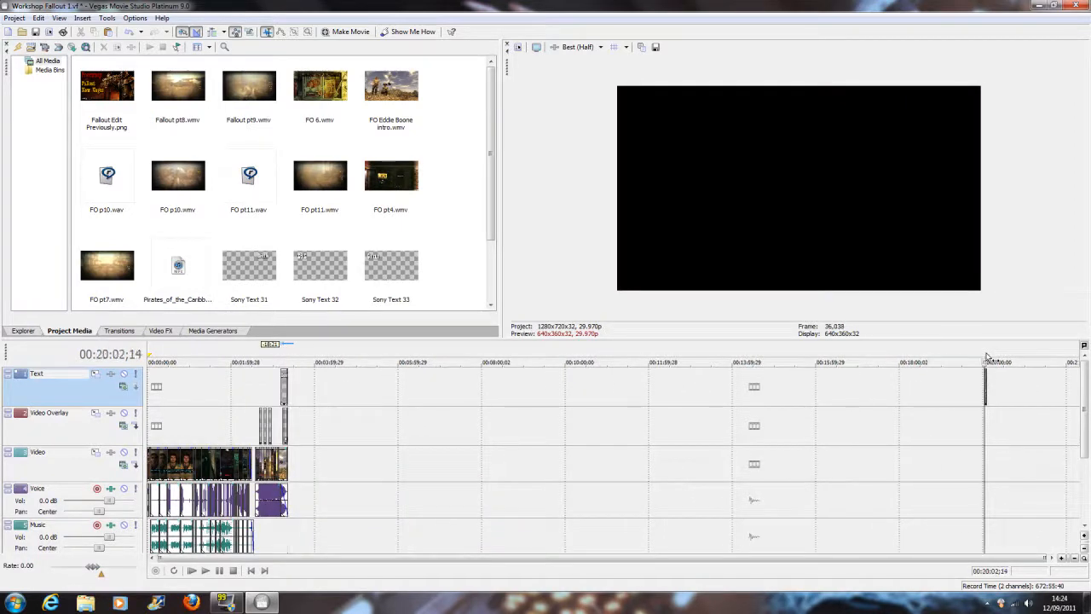
scroll(981, 378, "up", 6)
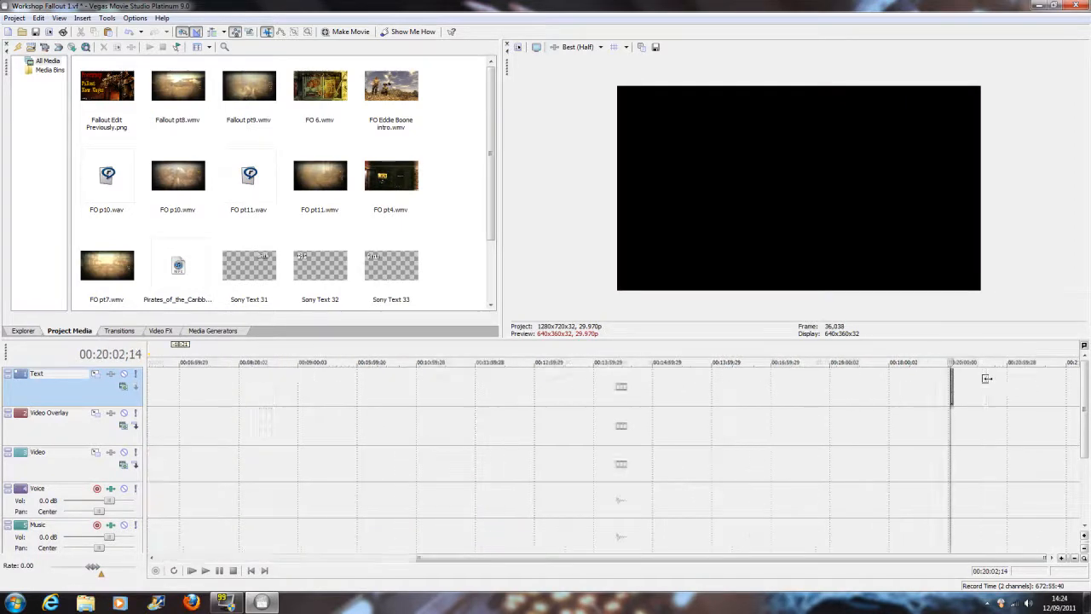
left_click(635, 347)
scroll(481, 433, "down", 2)
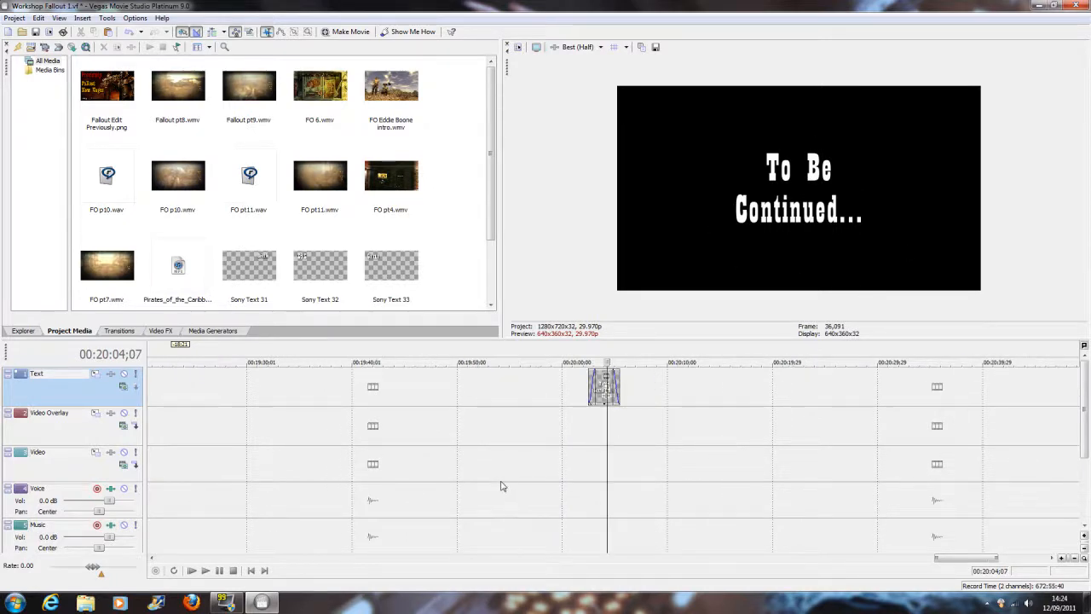
scroll(501, 485, "down", 8)
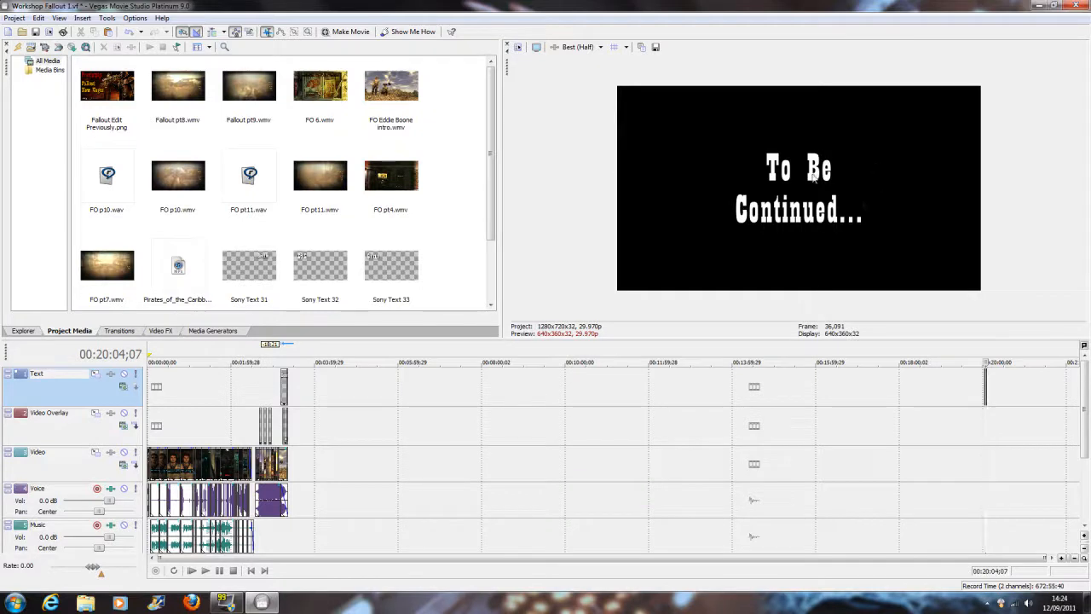
- Place FO pt11.wmv after the title sequence, with picture on the Video track and sound on the Music track, and check its start and end
left_click(290, 361)
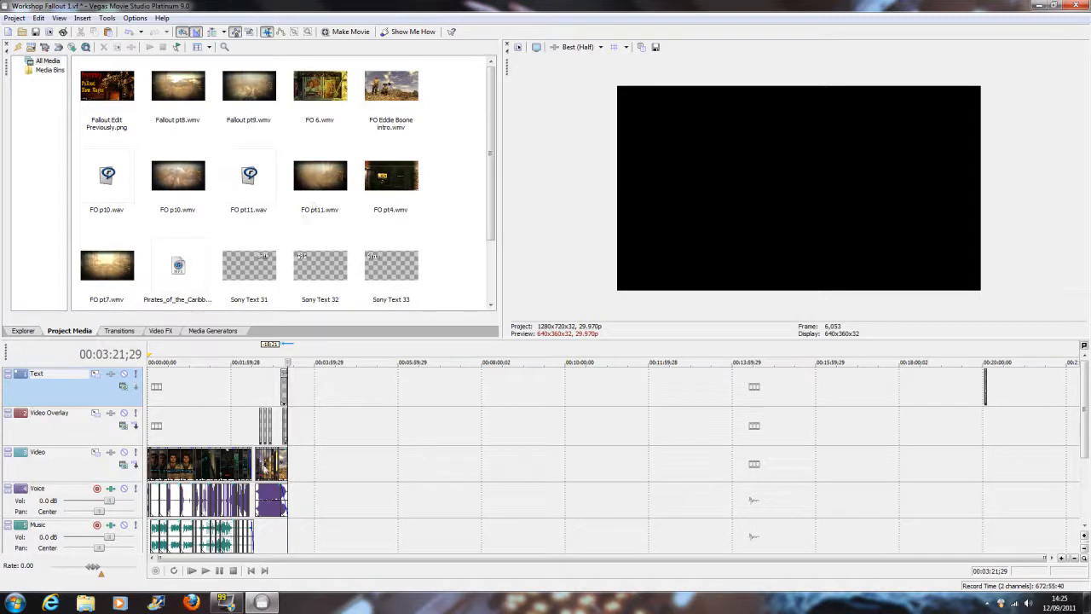
left_click_drag(345, 164, 308, 536)
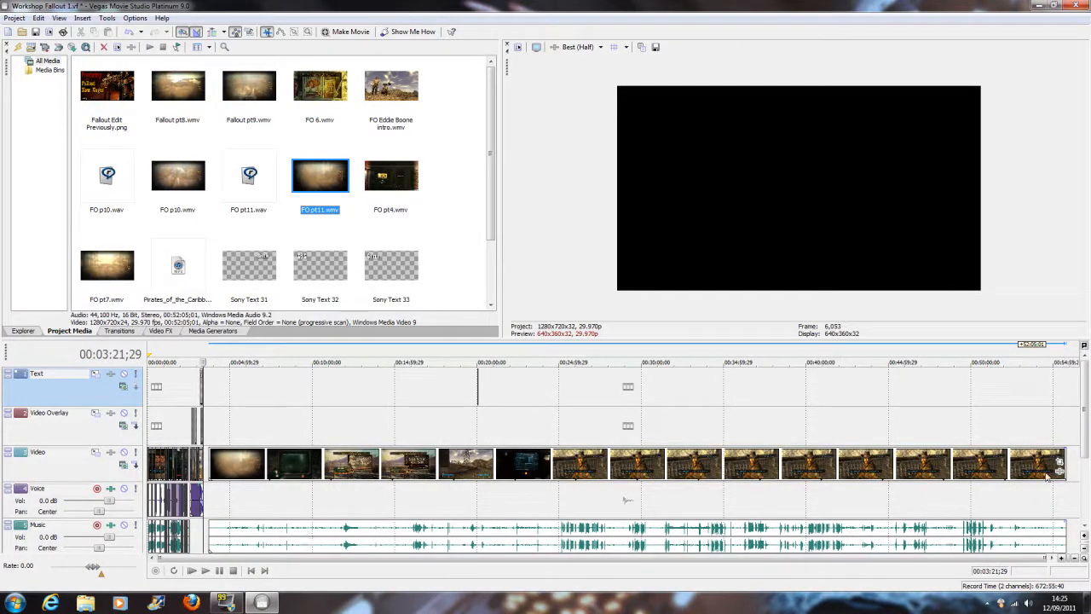
left_click(1069, 363)
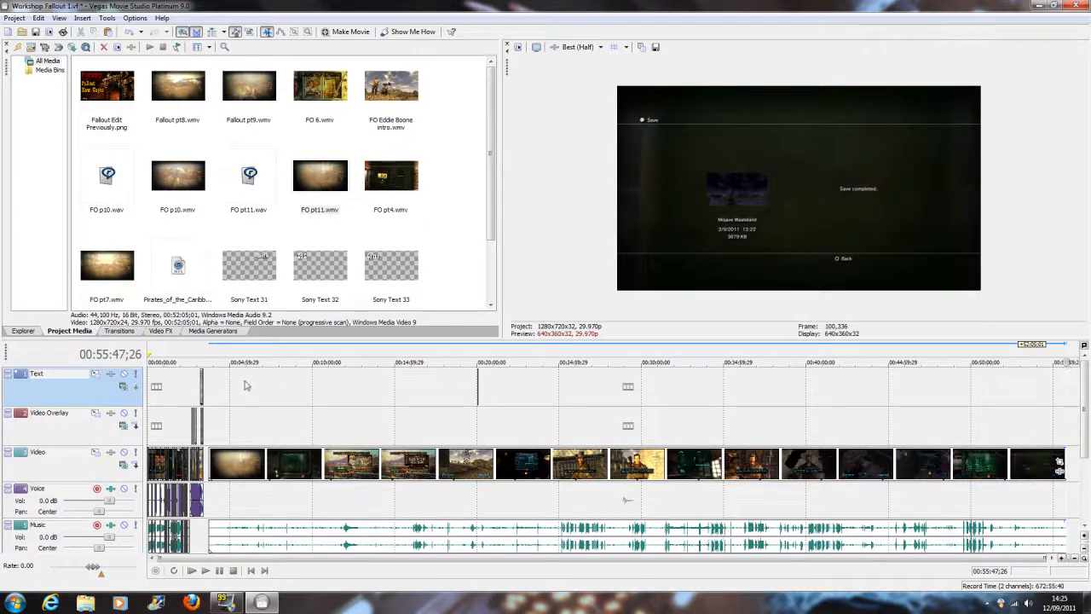
left_click(211, 361)
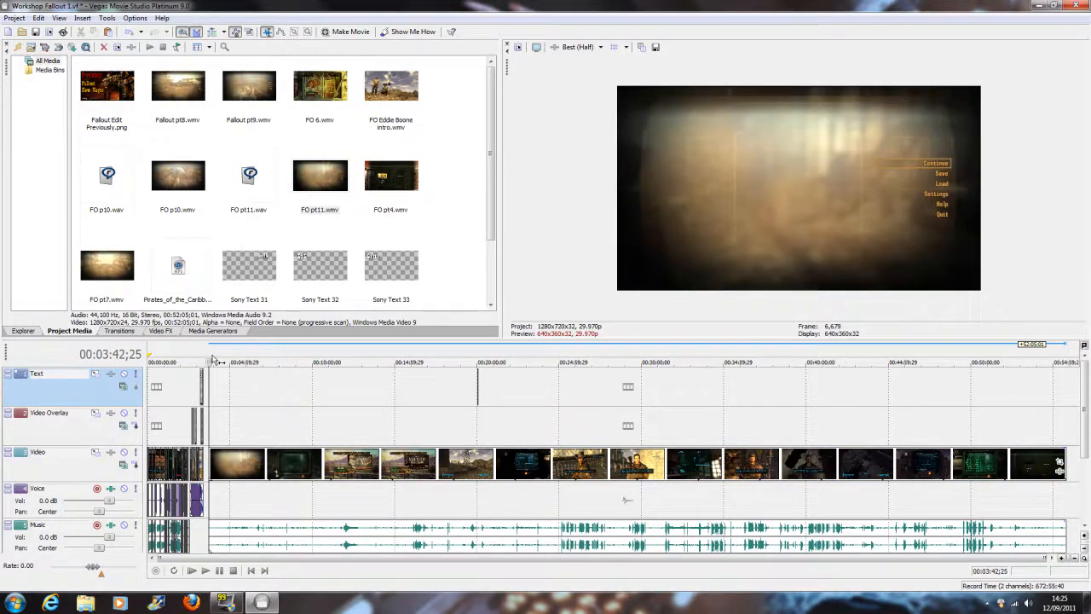
left_click(1069, 362)
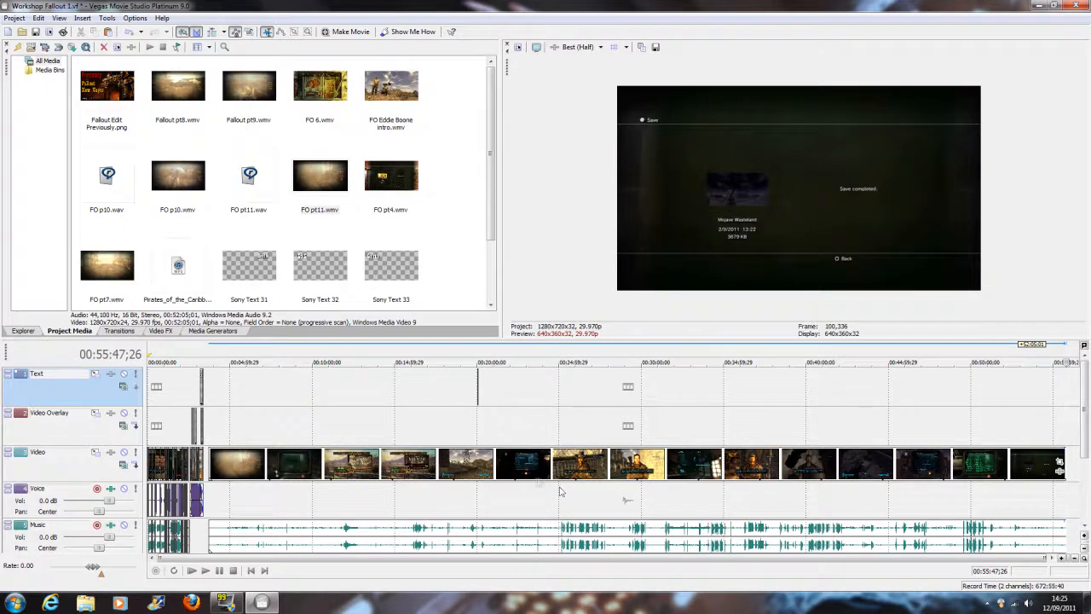
left_click(730, 435)
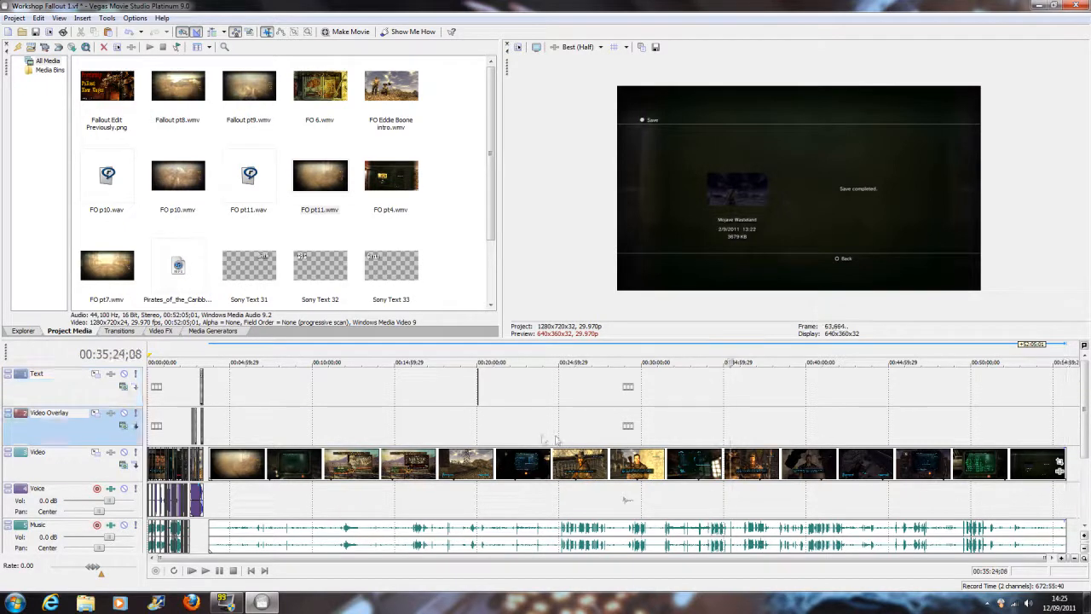
left_click(252, 437)
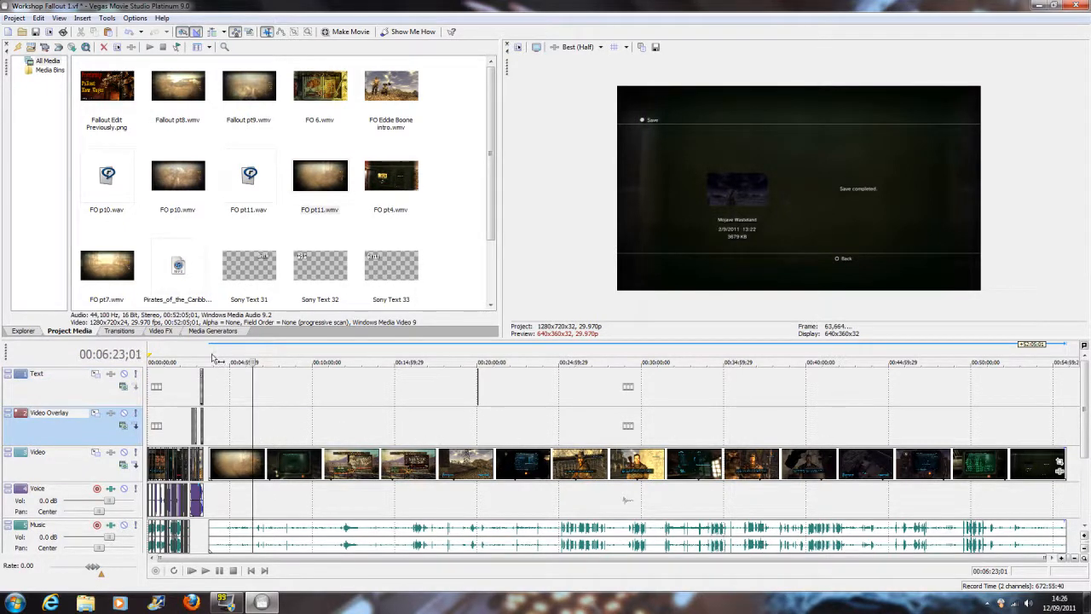
left_click(211, 360)
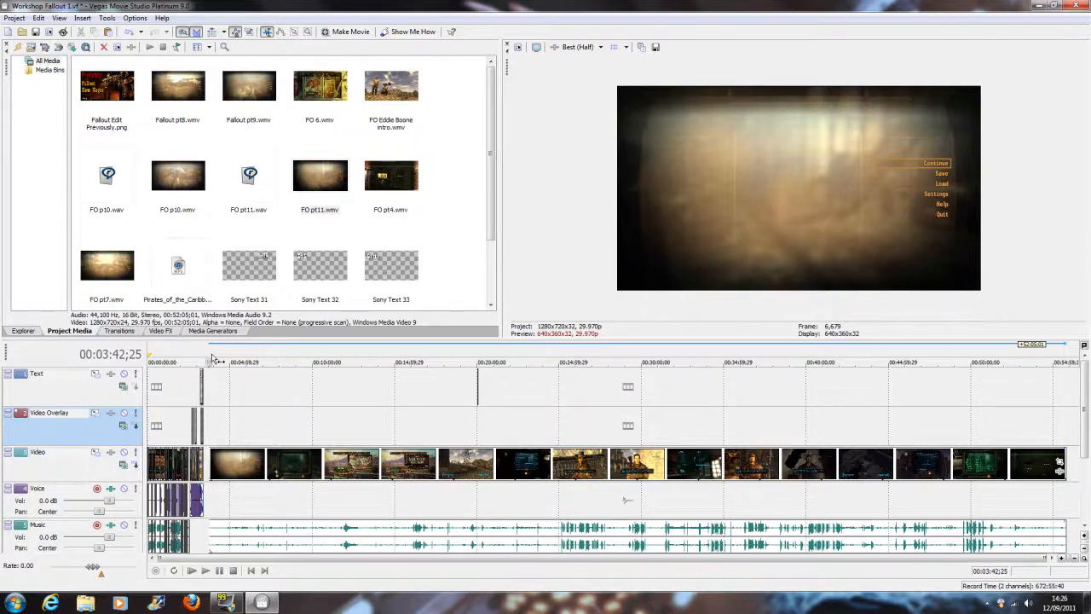
- Place FO pt11.wav on the Voice track at 00:03:42;25, aligned with the start of the FO pt11.wmv clip
left_click_drag(266, 195, 262, 277)
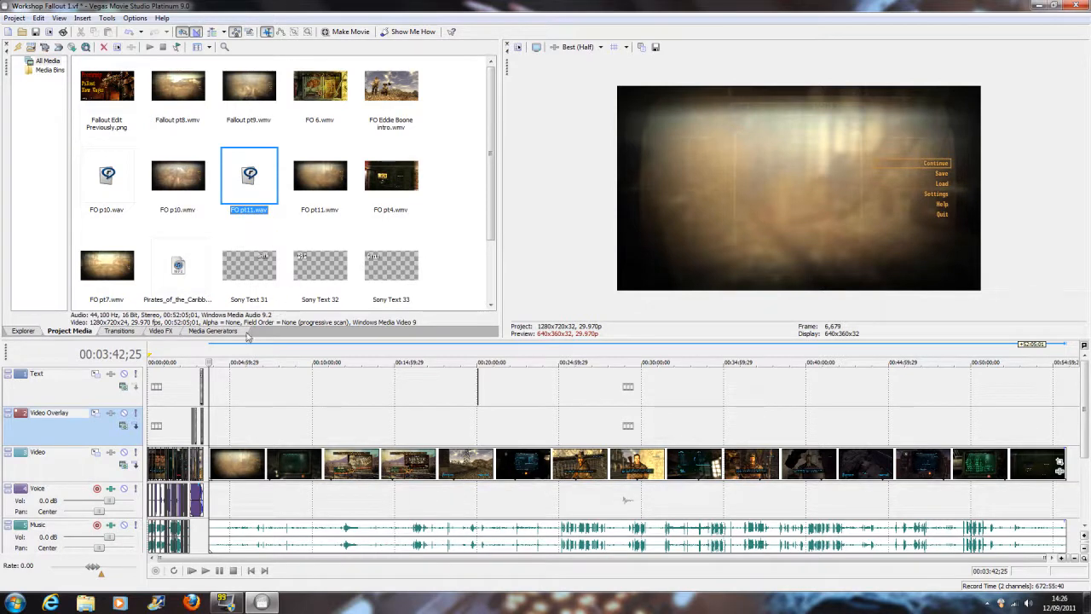
left_click(322, 197)
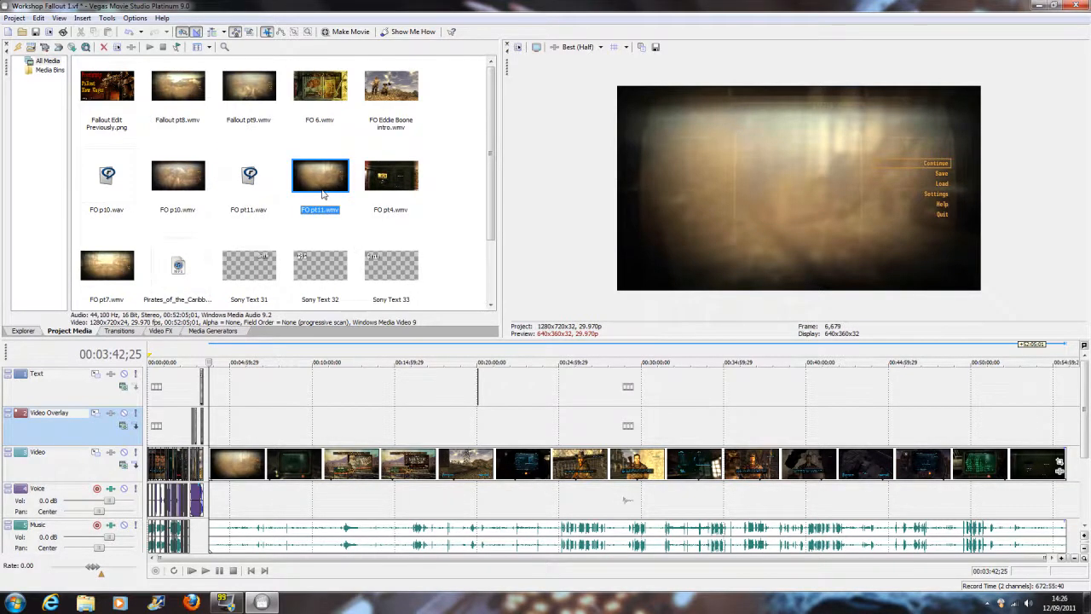
mouse_move(292, 537)
left_mouse_down()
mouse_move(302, 511)
mouse_move(303, 535)
left_mouse_up()
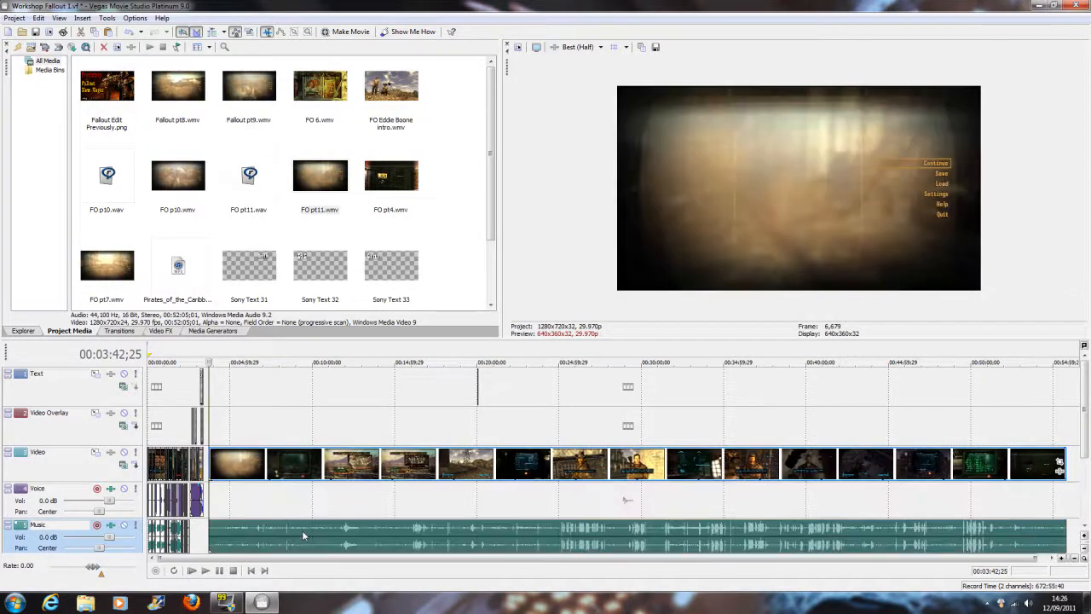
left_click(246, 194)
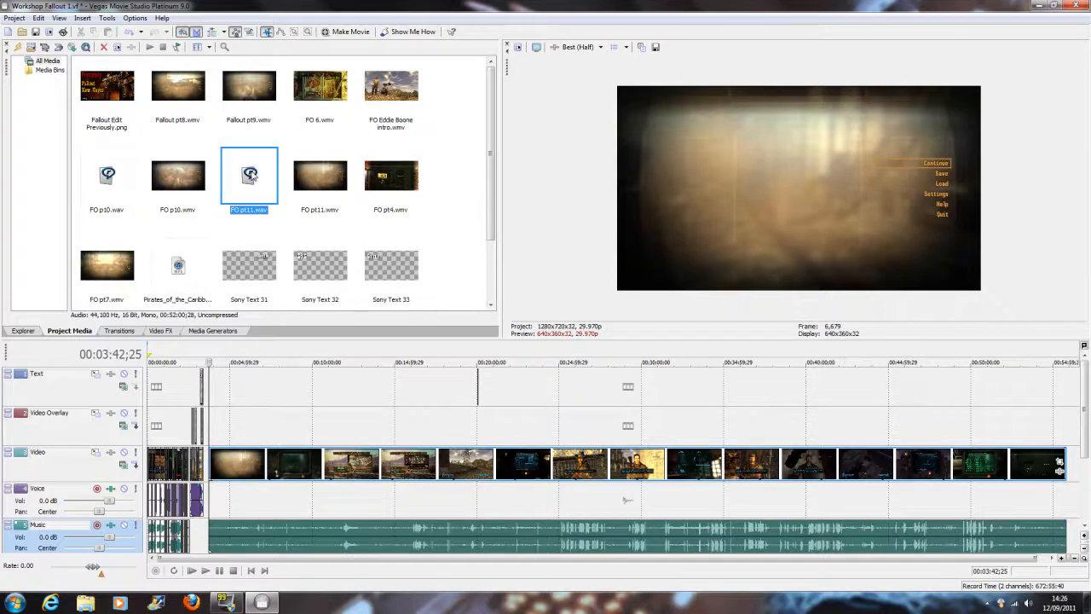
left_click_drag(627, 501, 218, 488)
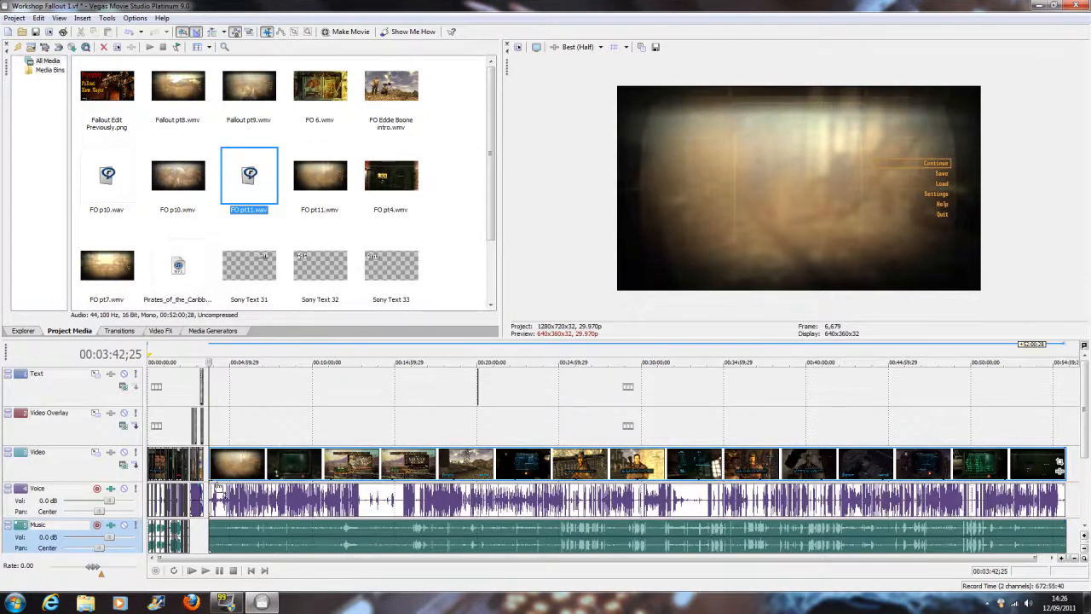
- Compare where the voice recording and the gameplay clip end around 00:55:47;26
left_click(1069, 417)
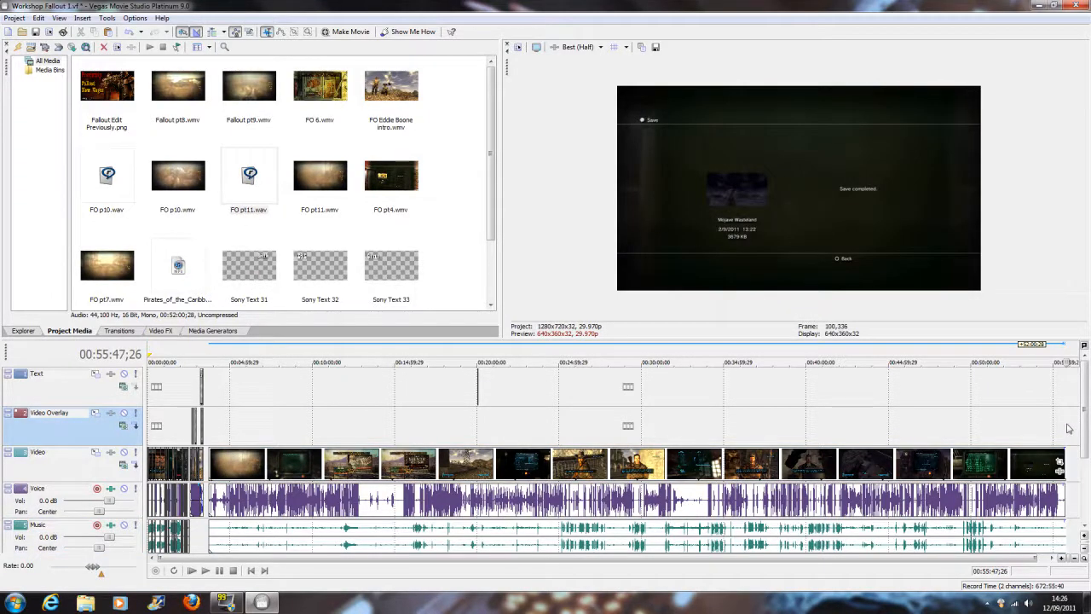
scroll(1063, 496, "up", 3)
scroll(1057, 497, "up", 6)
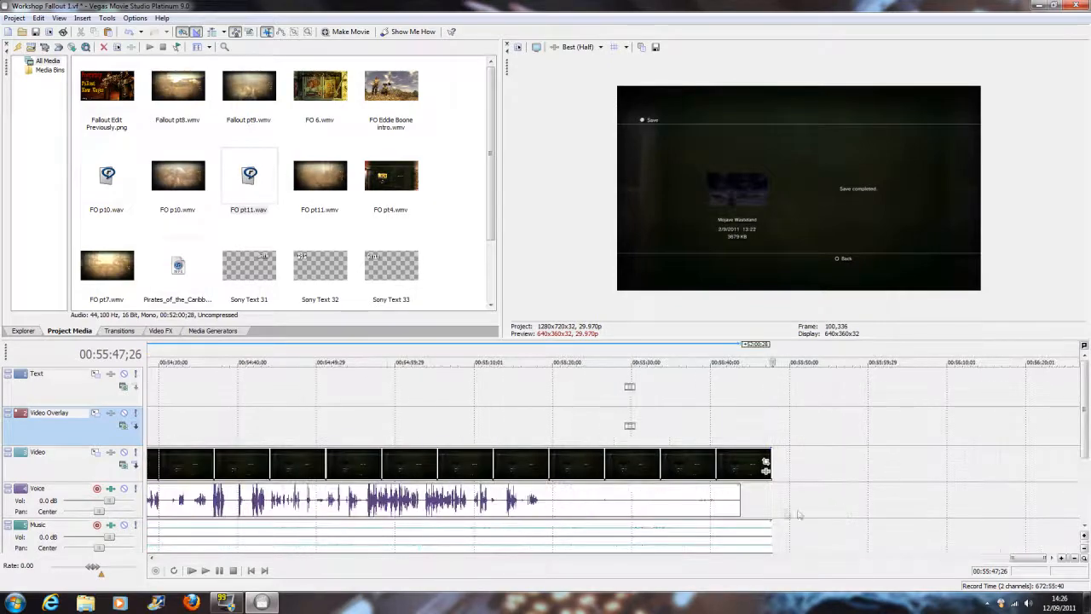
scroll(738, 504, "down", 3)
scroll(738, 504, "down", 8)
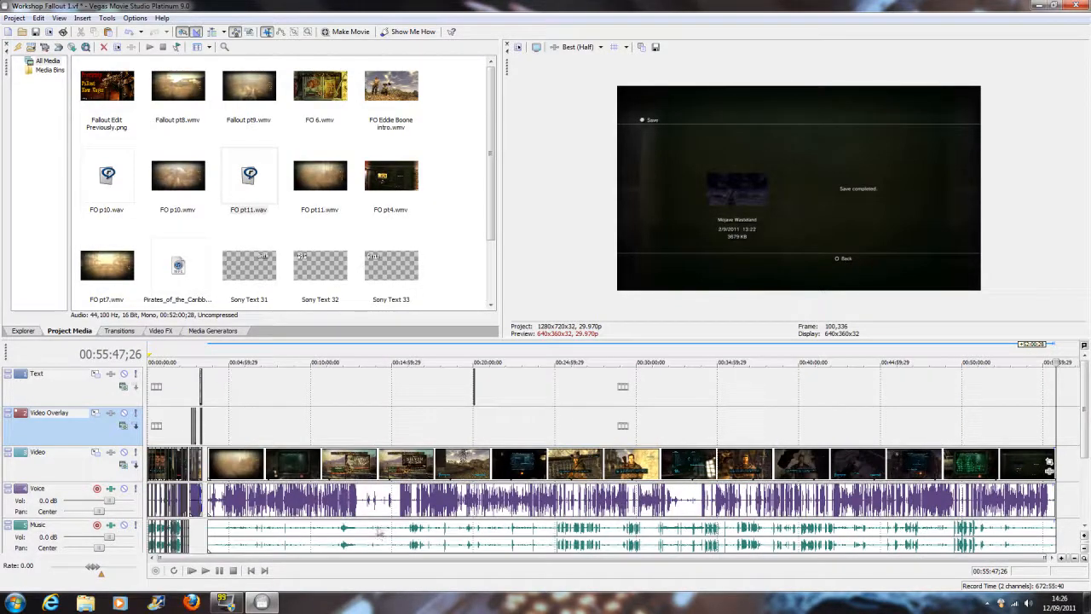
- Inspect the opening of the FO pt11 clip from 00:03:42;25 and sample its playback from 00:04:07;13
left_click(208, 360)
scroll(551, 431, "up", 6)
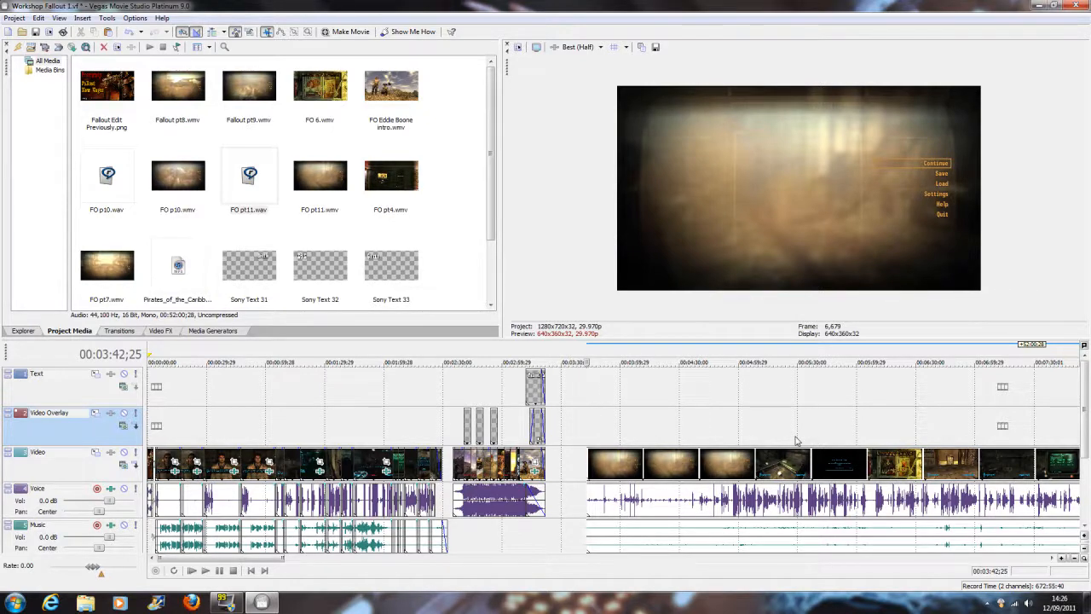
scroll(669, 435, "up", 4)
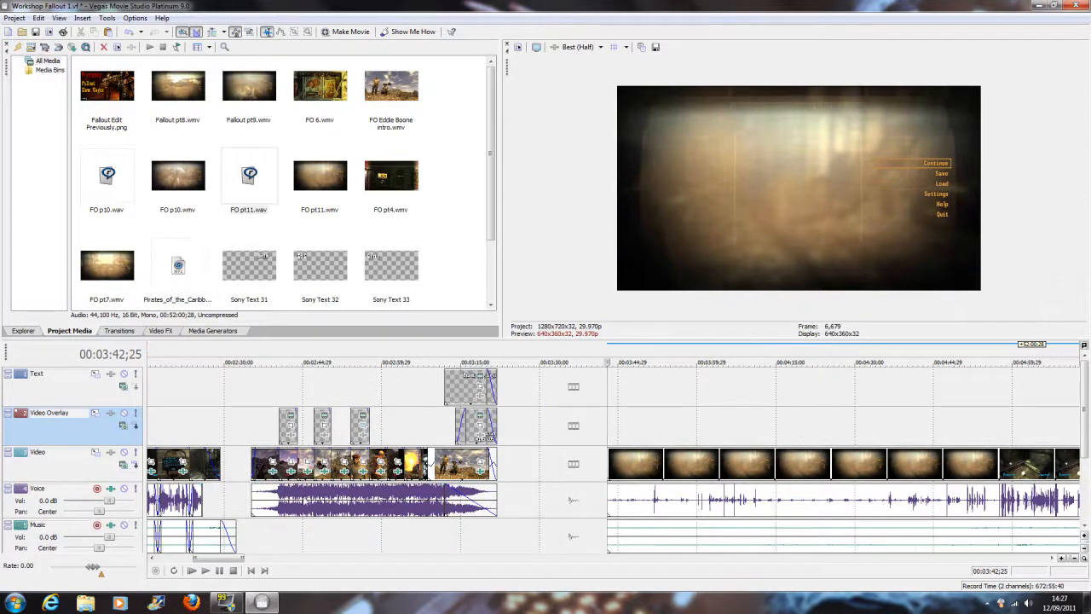
scroll(397, 483, "down", 4)
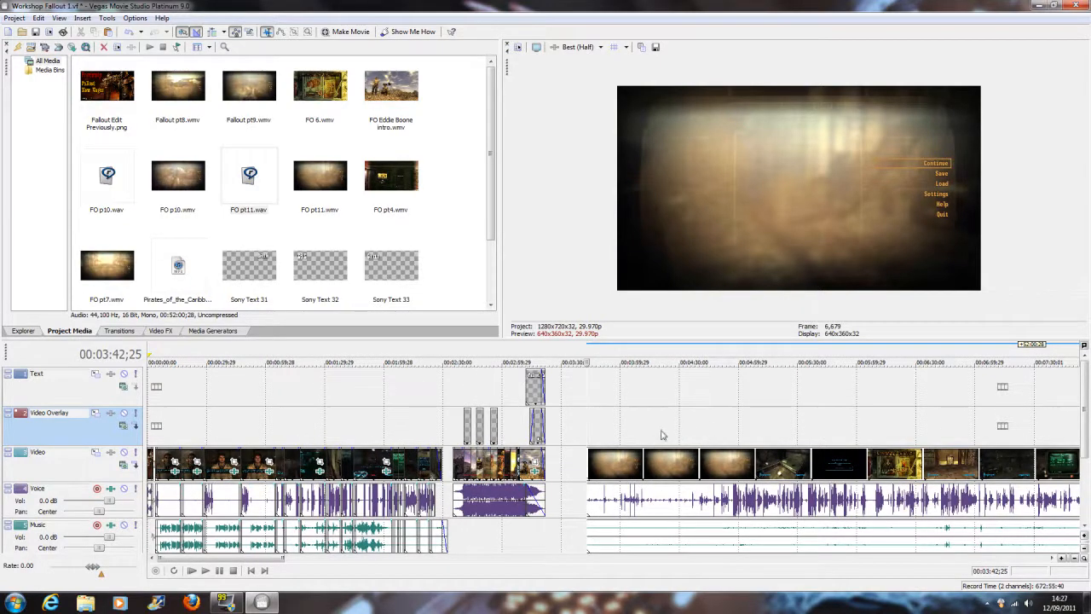
left_click(636, 433)
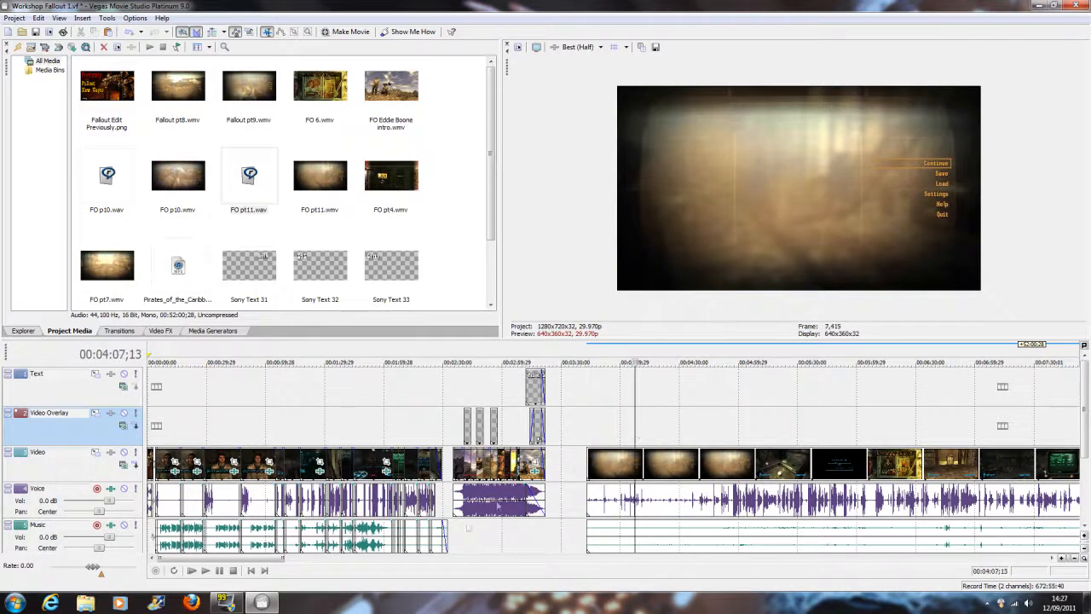
left_click(207, 570)
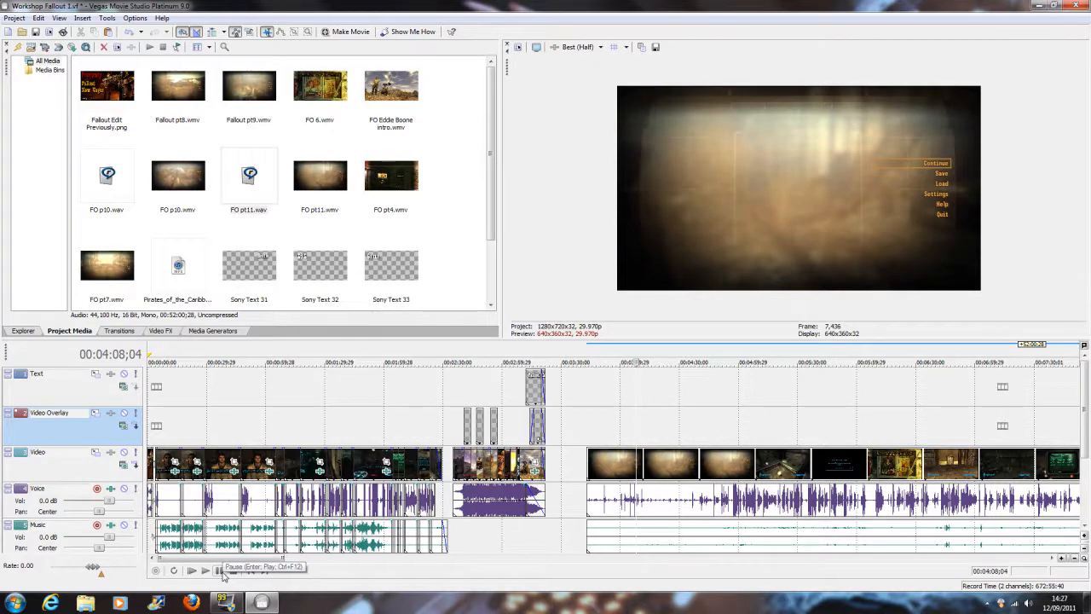
scroll(692, 467, "up", 3)
scroll(682, 469, "down", 1)
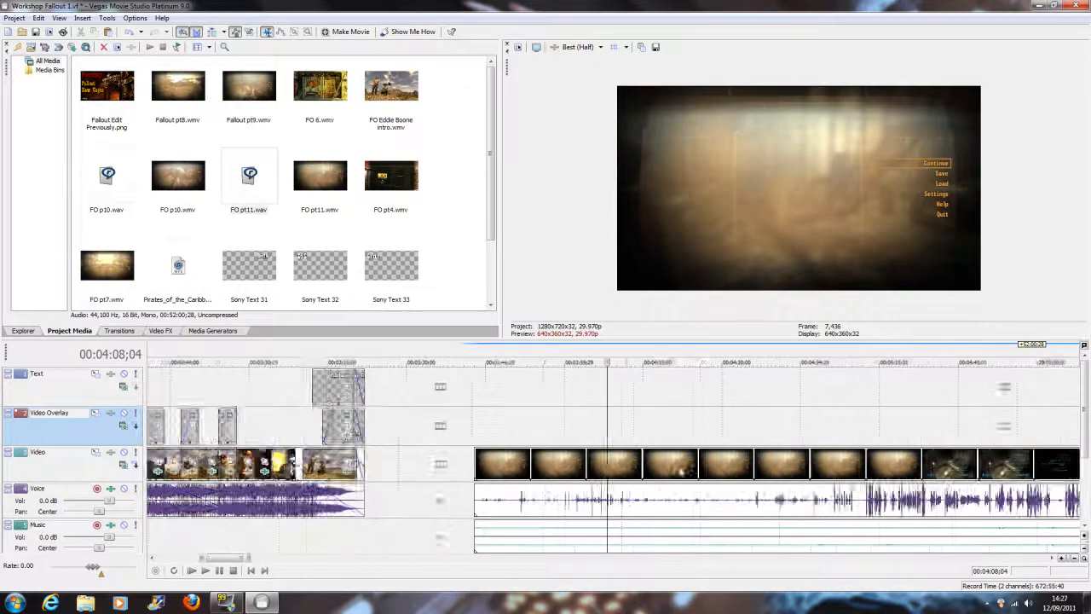
scroll(745, 486, "down", 1)
scroll(742, 481, "up", 1)
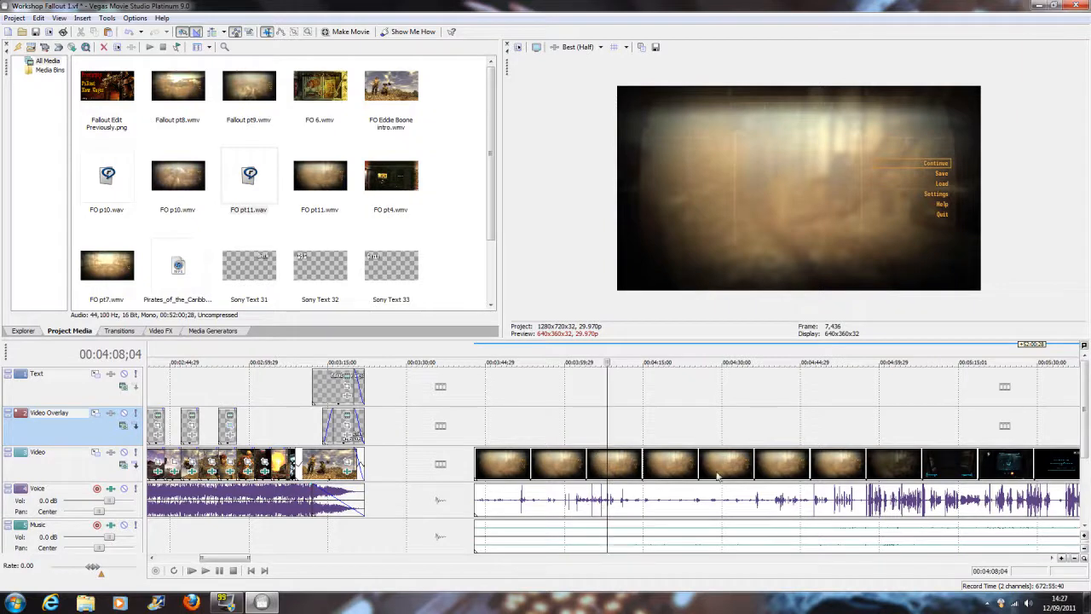
- Play the FO pt11 footage from its start at 00:03:42;25, speeding playback up to about 2.25, and pause at 00:04:53;22
left_click(473, 358)
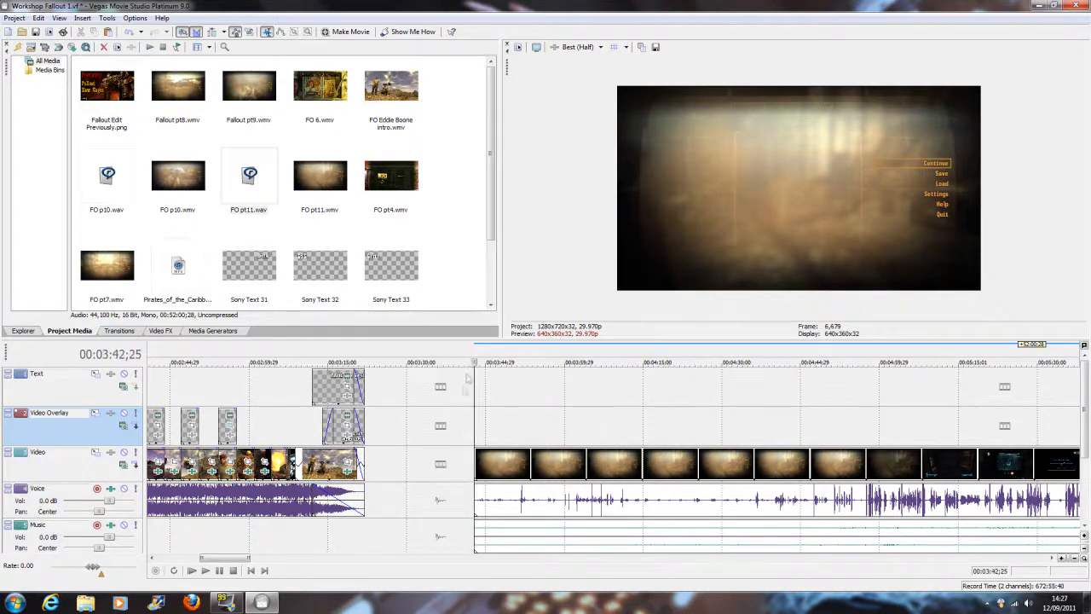
left_click(205, 571)
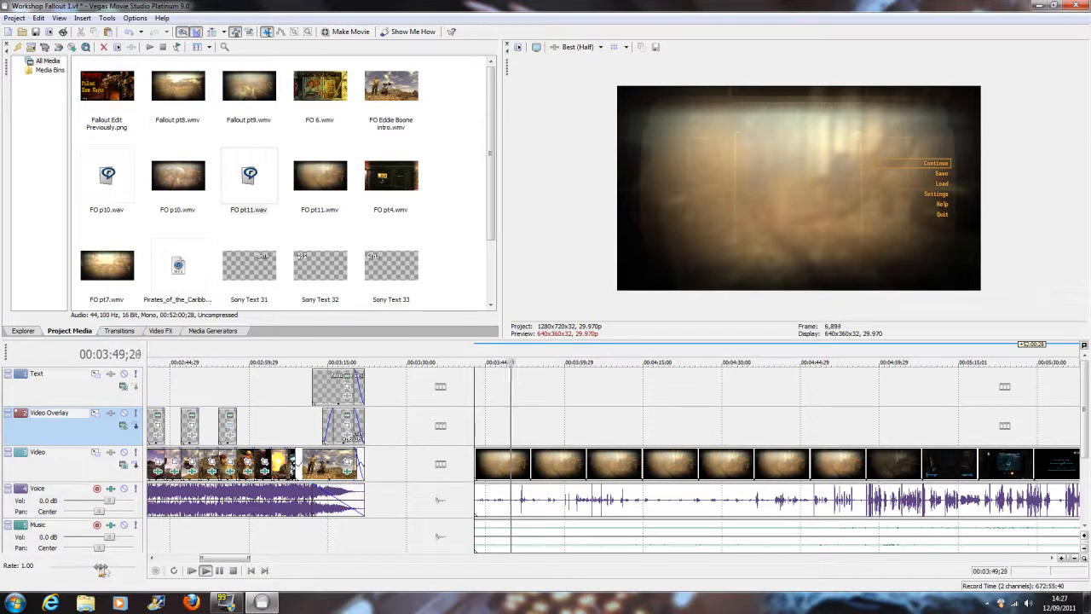
left_click_drag(100, 569, 110, 569)
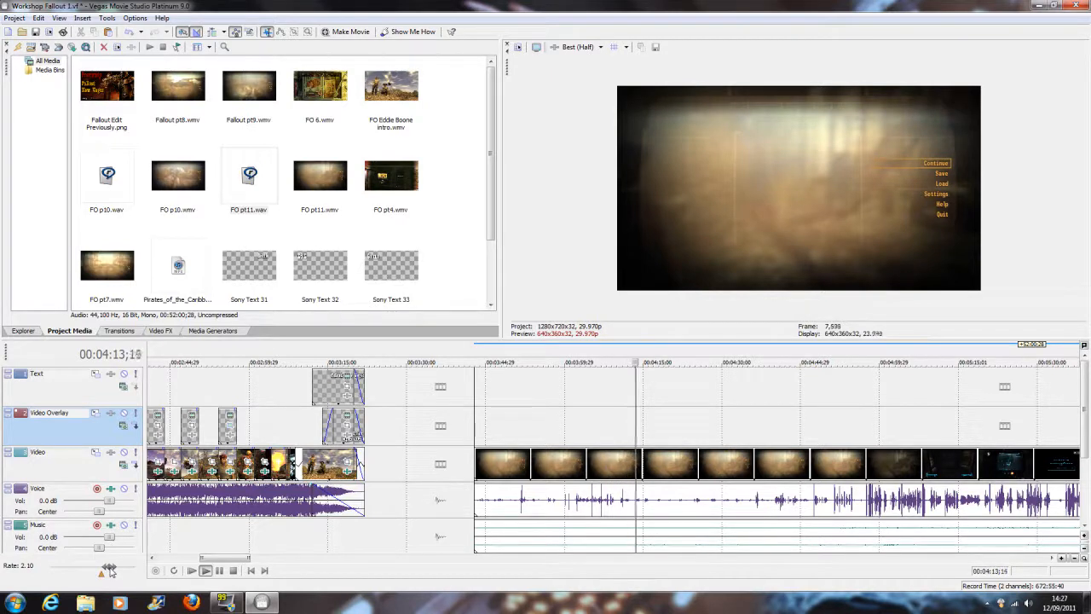
left_click_drag(109, 571, 110, 571)
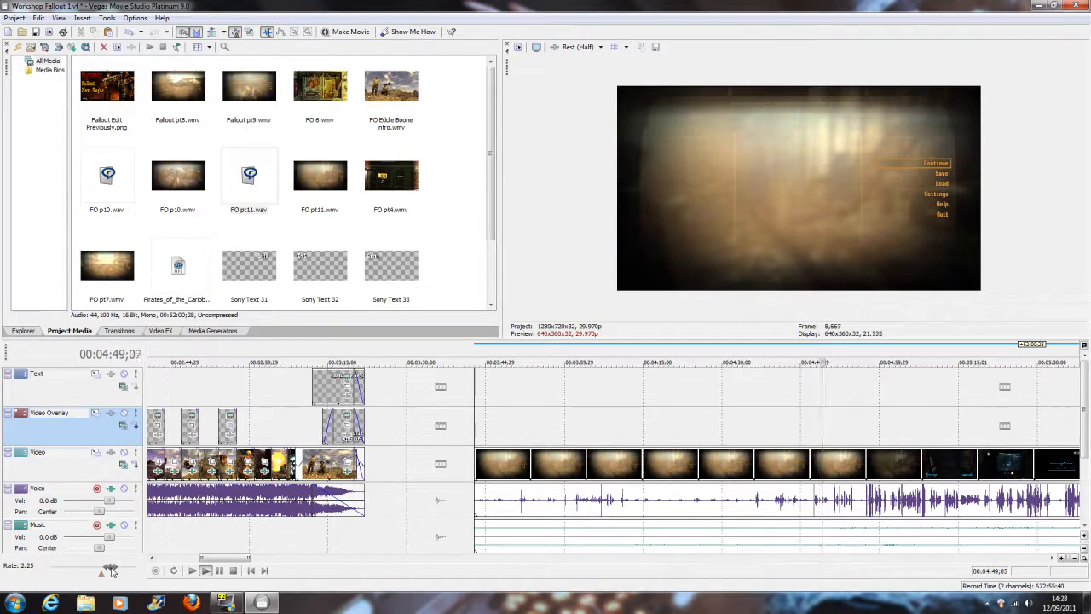
double_click(110, 568)
left_click(219, 570)
scroll(837, 396, "up", 1)
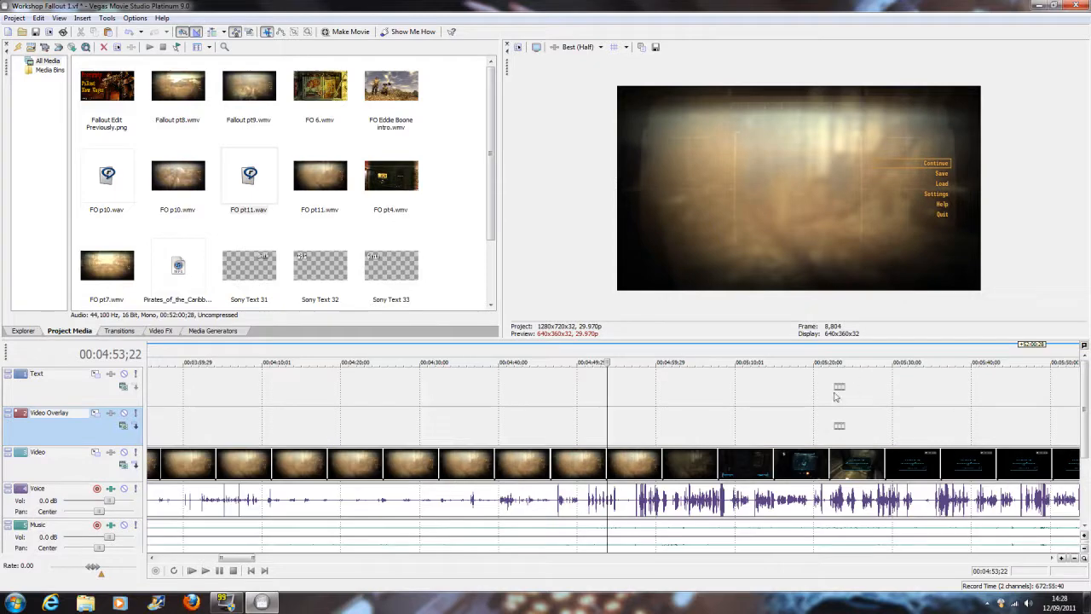
- Play the row of short voice peaks from 00:04:51;03 and compare them with the pause-menu highlight movements
left_click(593, 358)
scroll(597, 397, "up", 2)
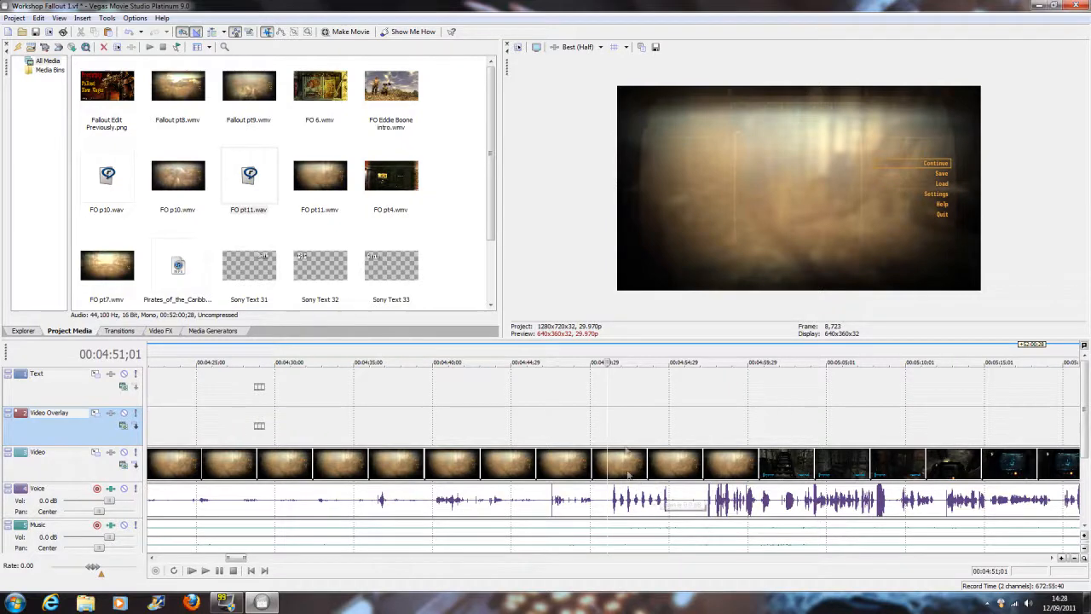
scroll(631, 395, "up", 4)
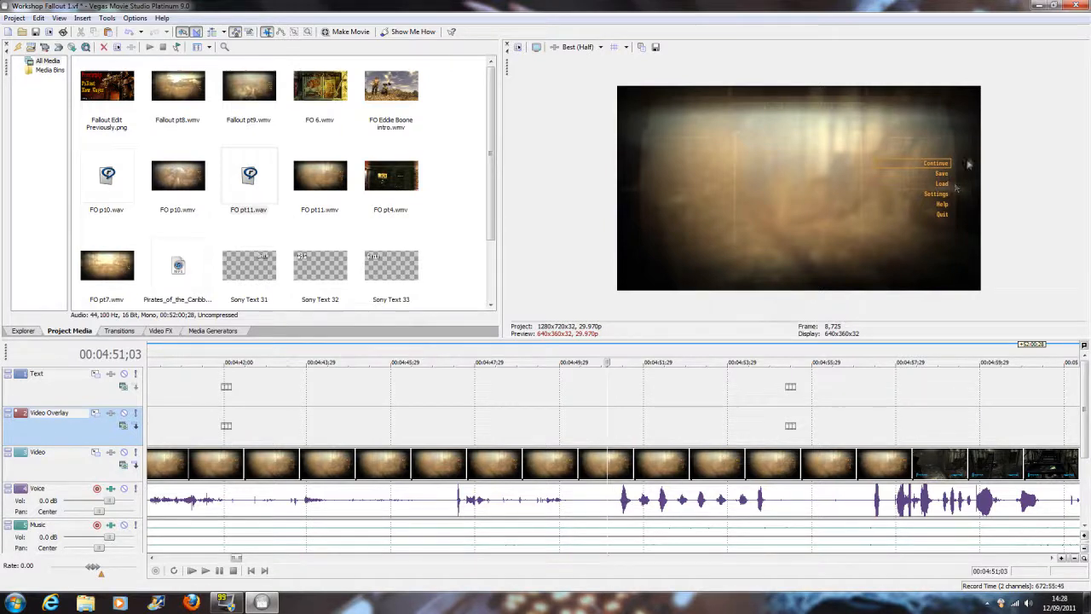
left_click(206, 570)
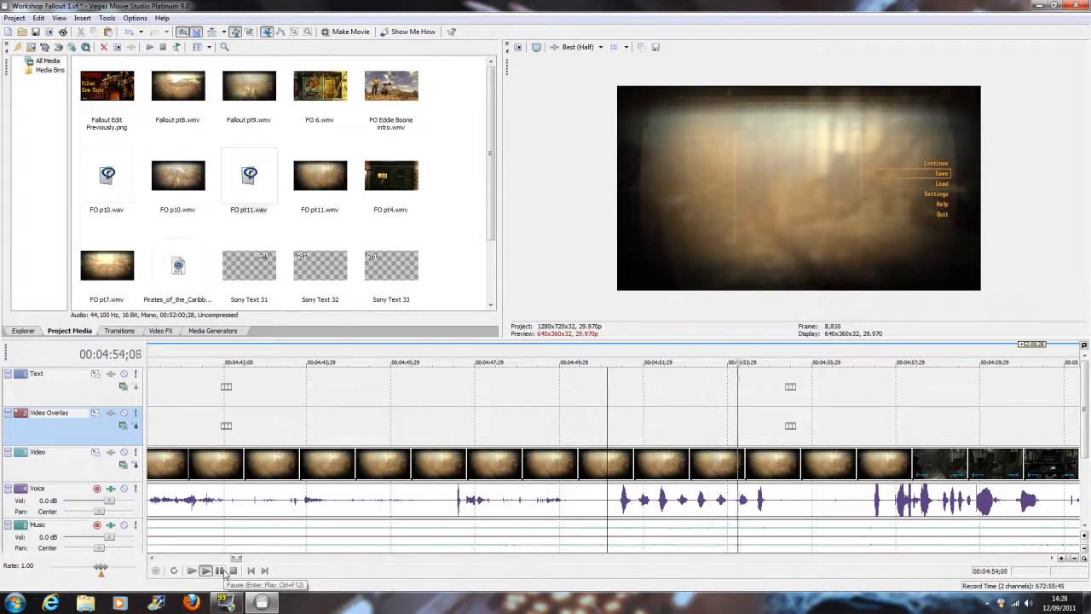
left_click(220, 570)
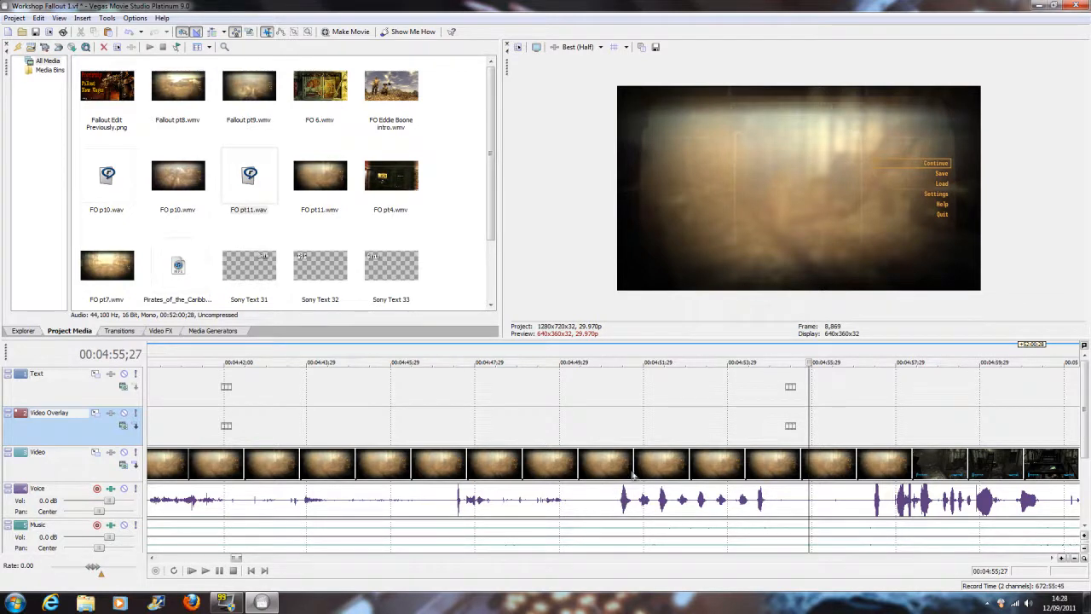
- Place the playhead at 00:04:52;06, stepping frame by frame to where the menu highlight moves from Continue to Save
left_click(620, 356)
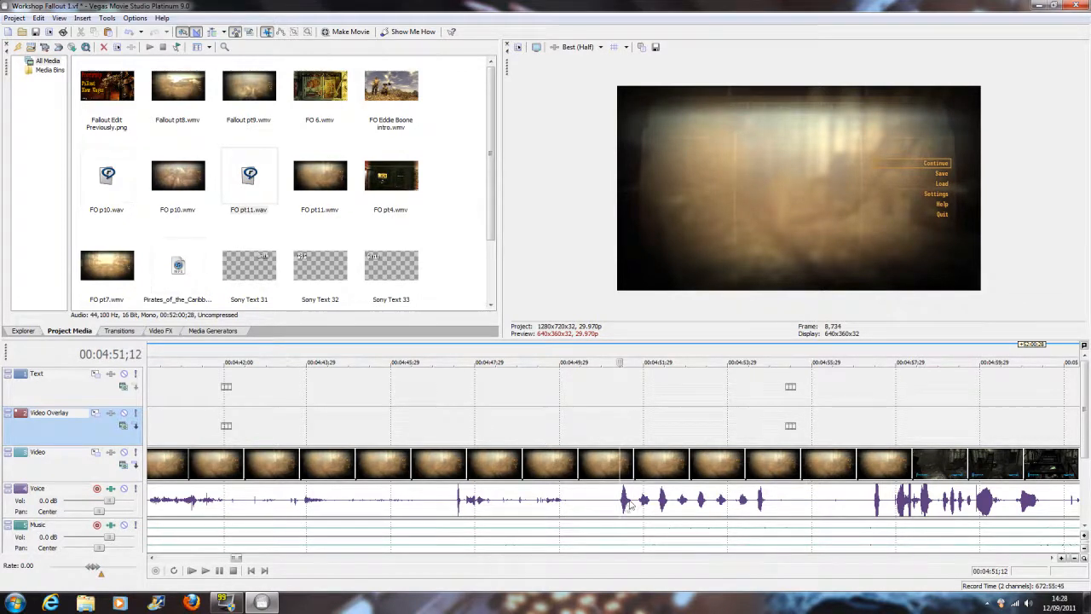
scroll(680, 512, "up", 3)
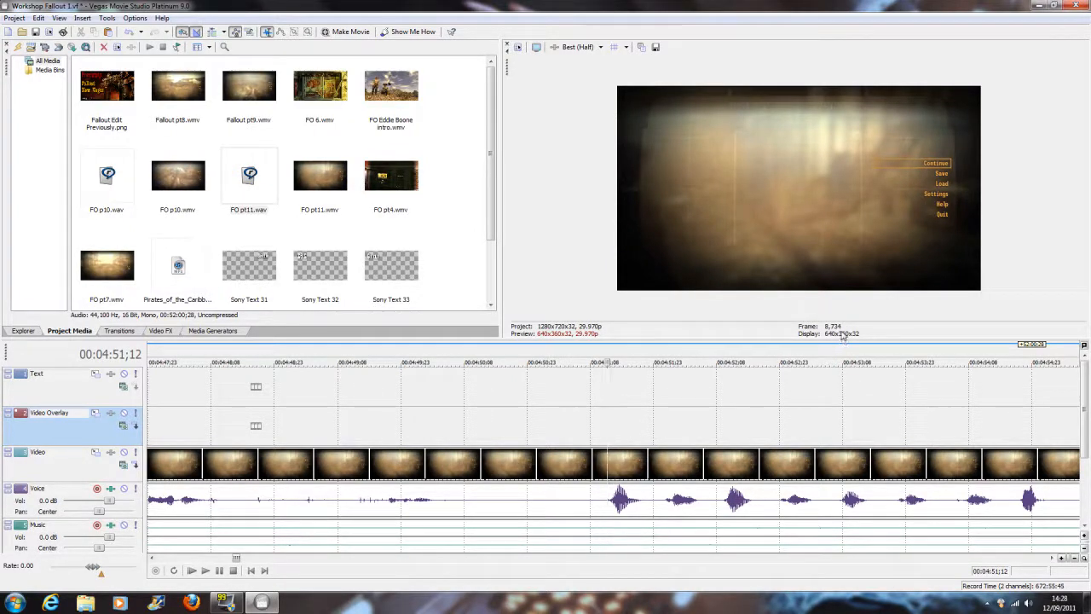
key("Right")
key("Right")
key("Right")
key("Right")
key("Right")
key("Right")
key("Right")
key("Right")
key("Right")
key("Right")
key("Right")
key("Right")
key("Right")
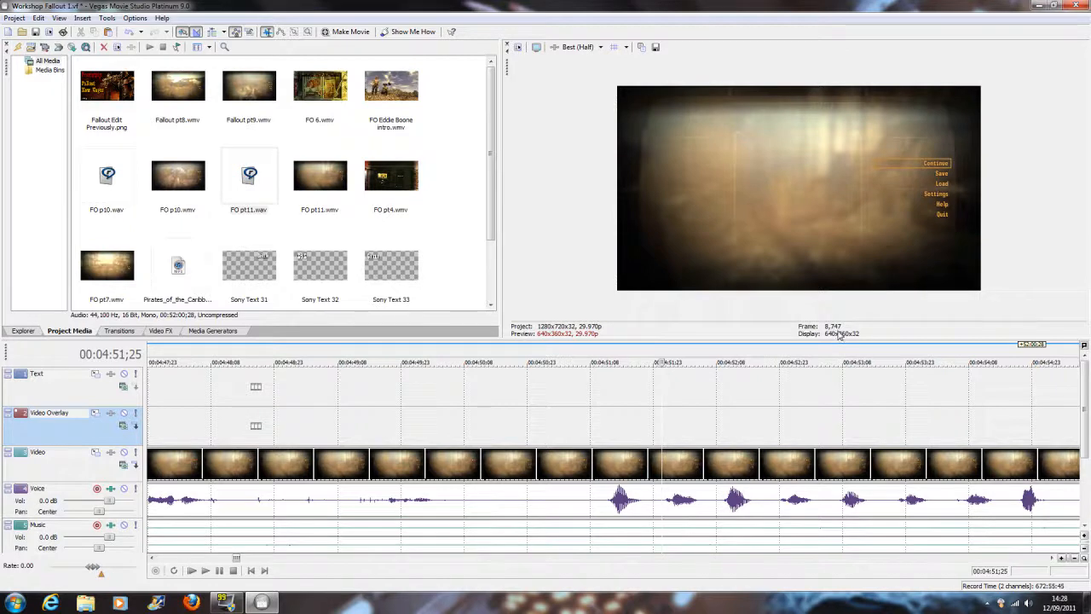
key("Right")
key("Right")
key("Right")
key("Right")
key("Right")
key("Right")
key("Right")
key("Right")
key("Right")
key("Right")
key("Right")
key("Right")
key("Right")
key("Left")
key("Left")
key("Right")
key("Left")
key("Right")
key("Left")
key("Right")
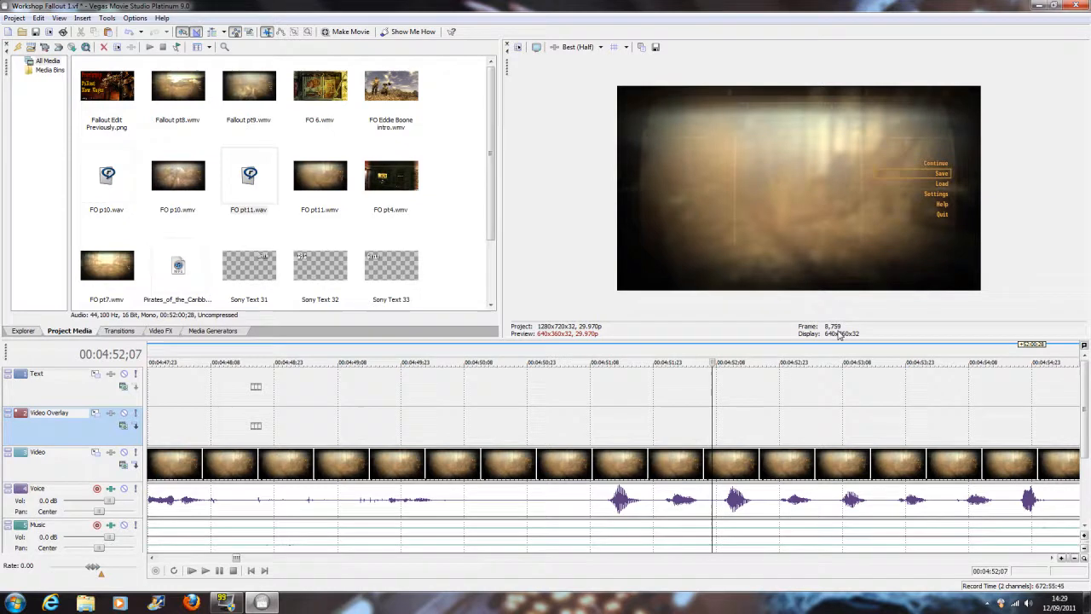
key("Left")
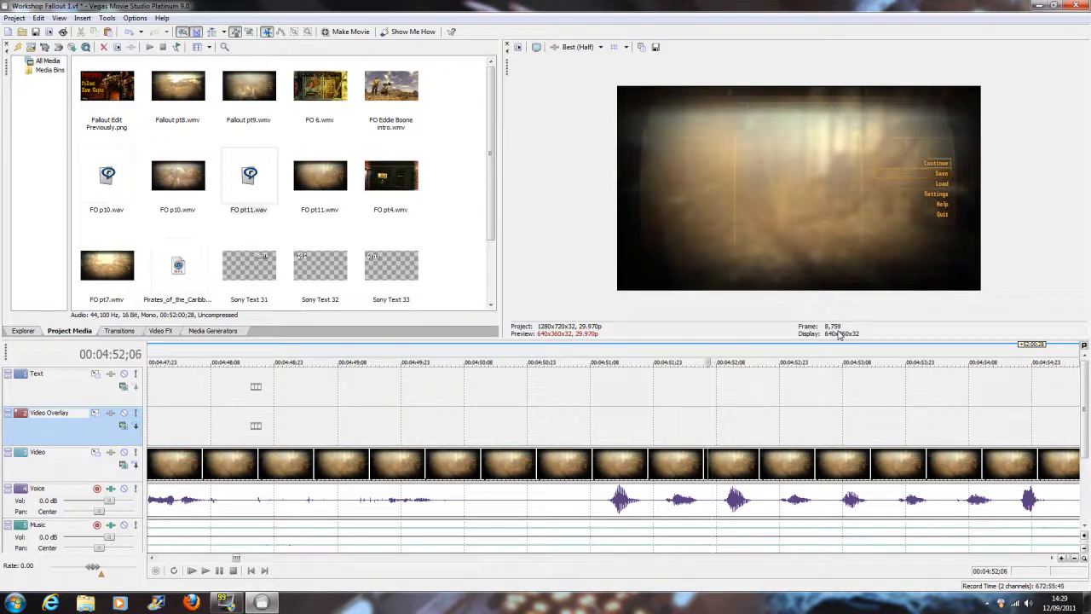
- Shift the FO pt11.wav recording so its first short voice peak starts at 00:04:52;06, and play from 00:04:51;24 to check the sync
left_click_drag(635, 505, 723, 510)
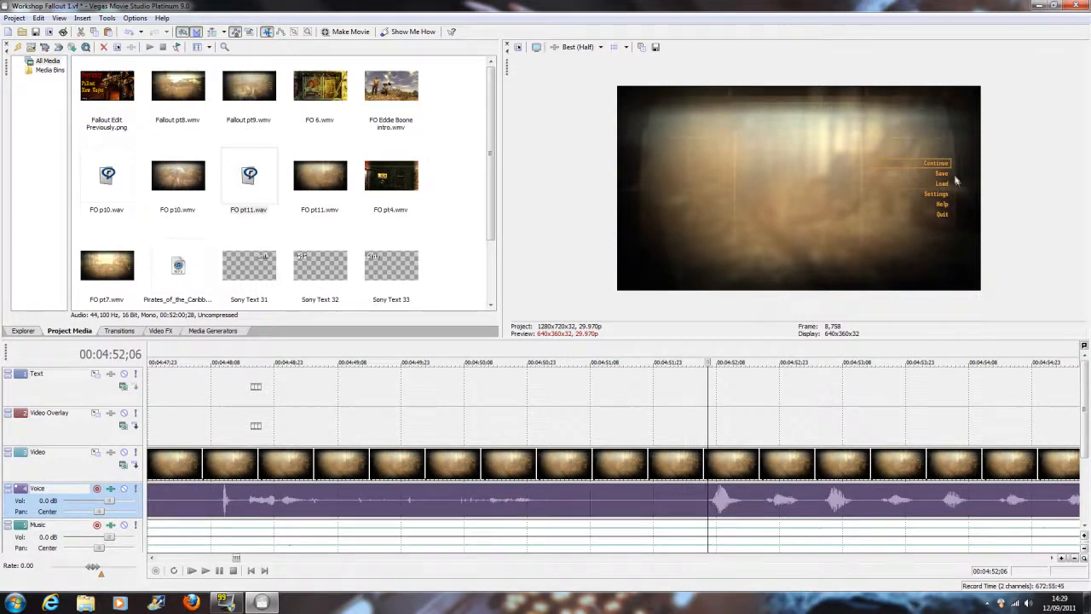
left_click(657, 361)
scroll(346, 497, "down", 2)
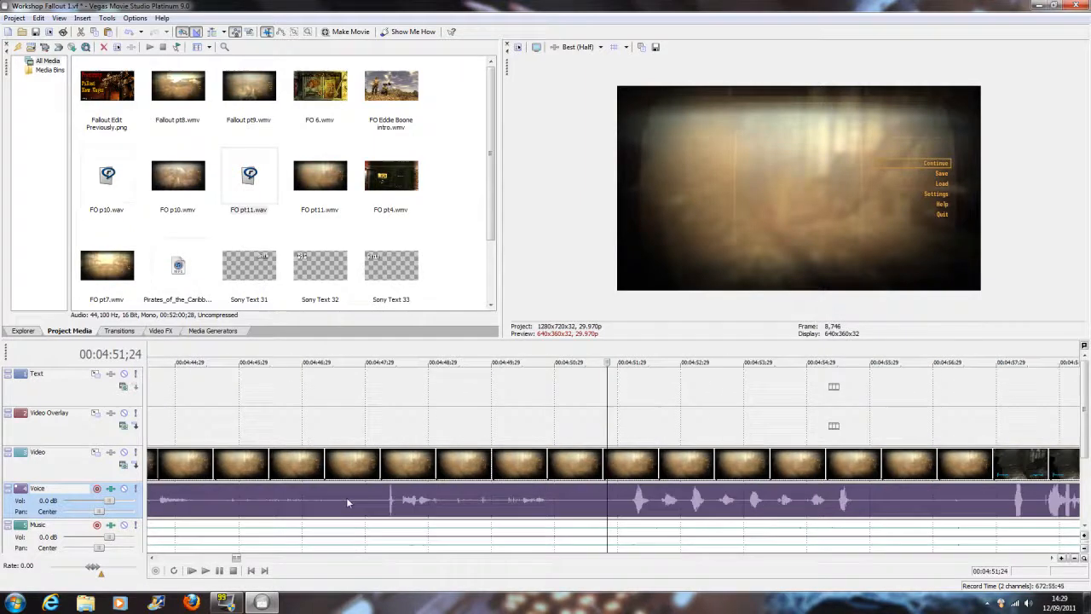
left_click(220, 576)
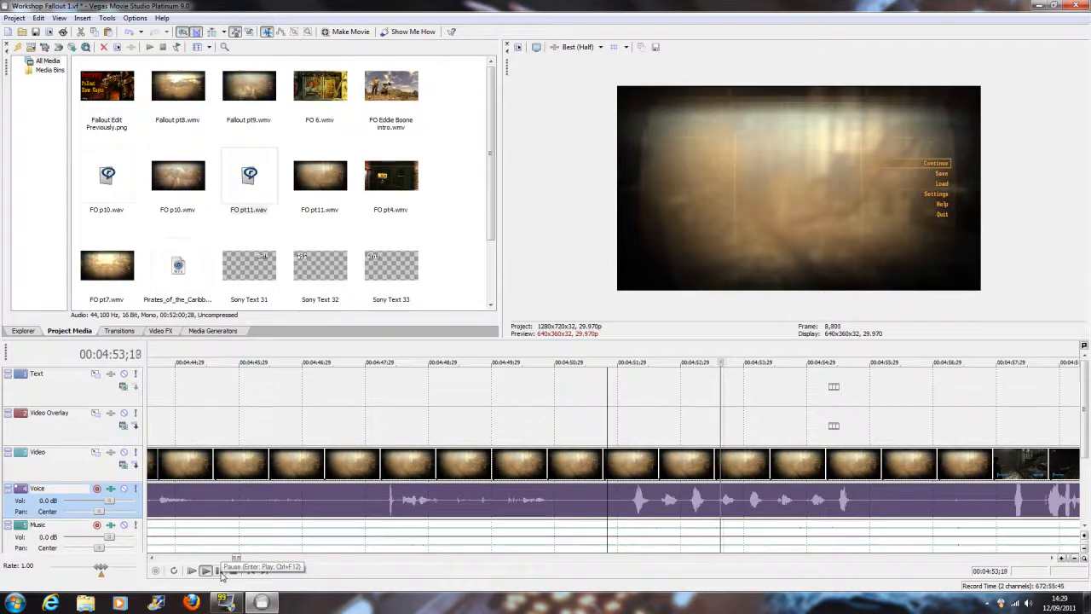
left_click(220, 576)
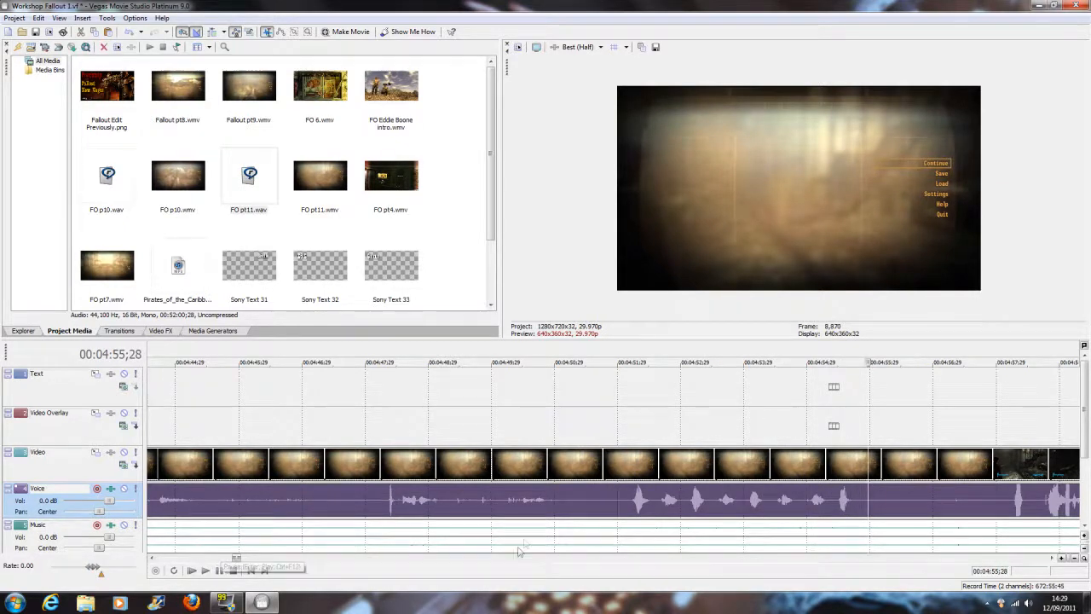
- Group the FO pt11 video, voice and music events together as a new group
left_click(896, 465)
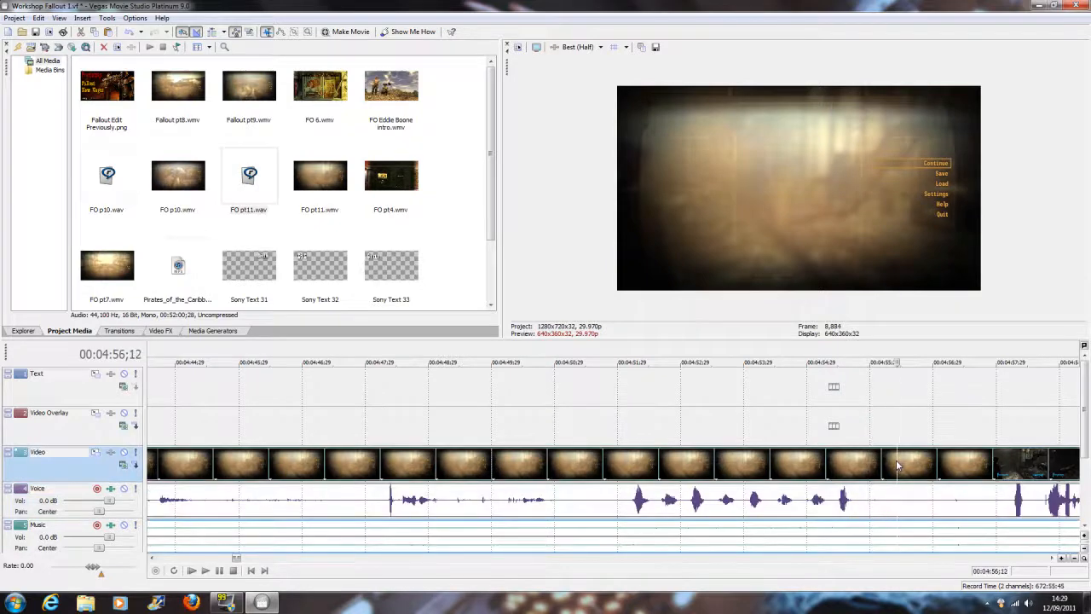
left_click(861, 534)
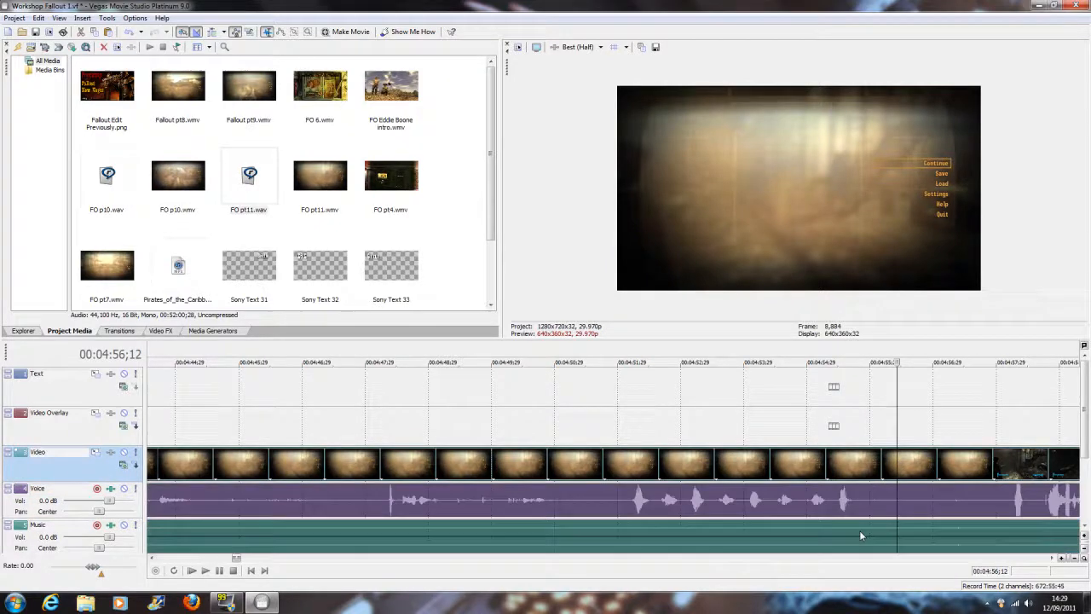
right_click(860, 532)
mouse_move(891, 477)
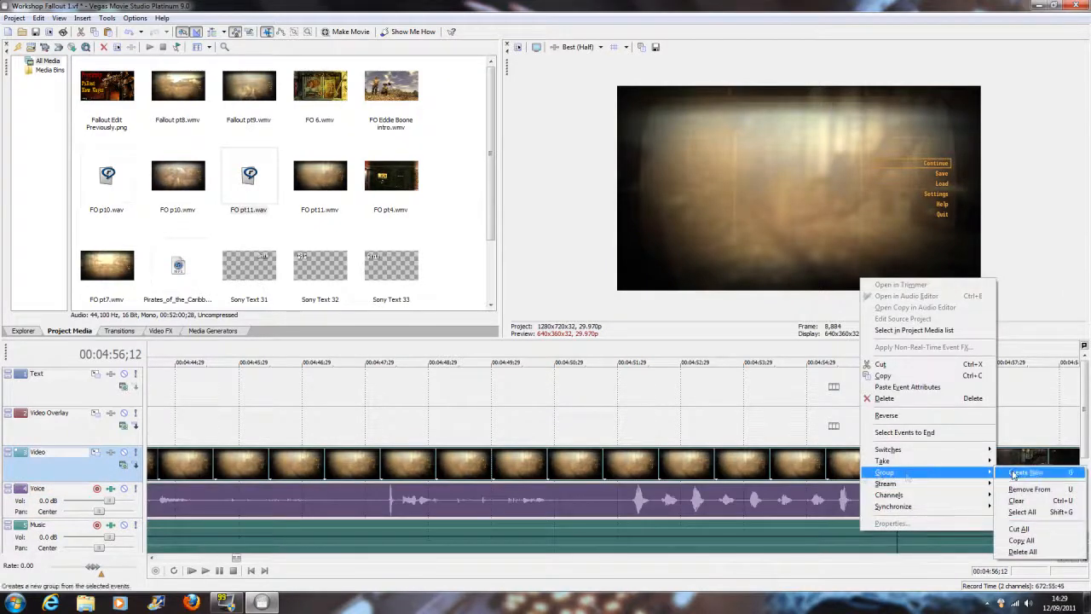
left_click(1023, 472)
- Move the playhead to 00:04:57;25, in the silence before the next speech where the gameplay picture begins
scroll(704, 474, "down", 3)
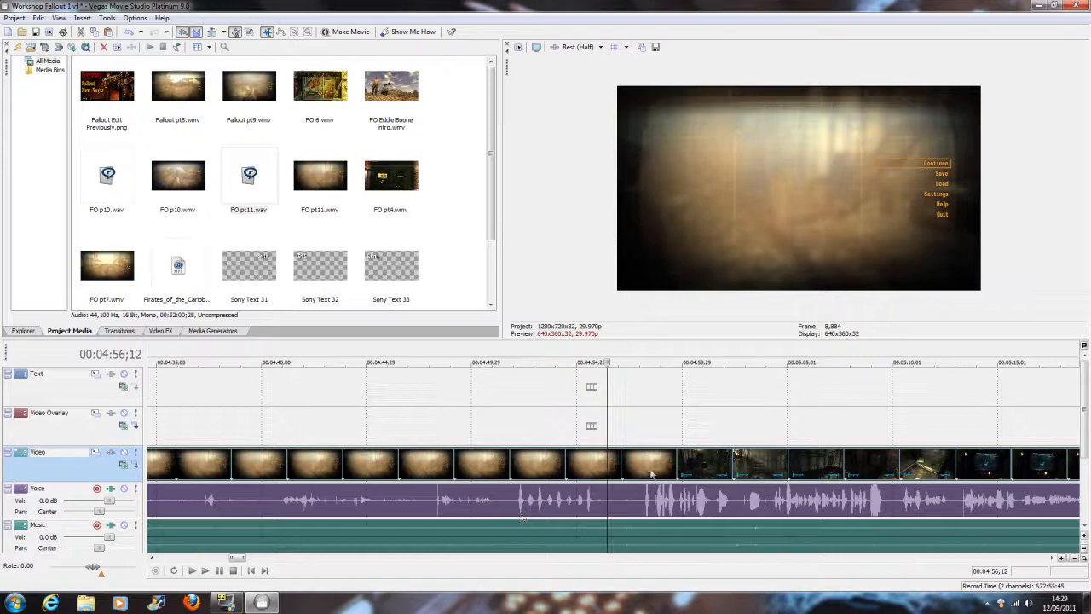
left_click(634, 442)
scroll(634, 442, "up", 3)
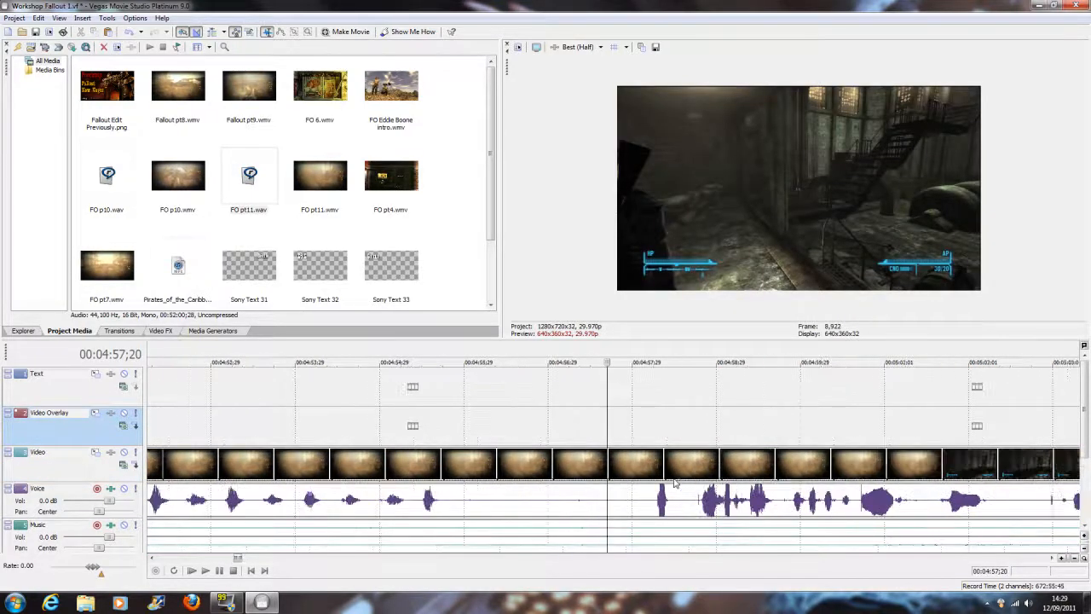
key("Right")
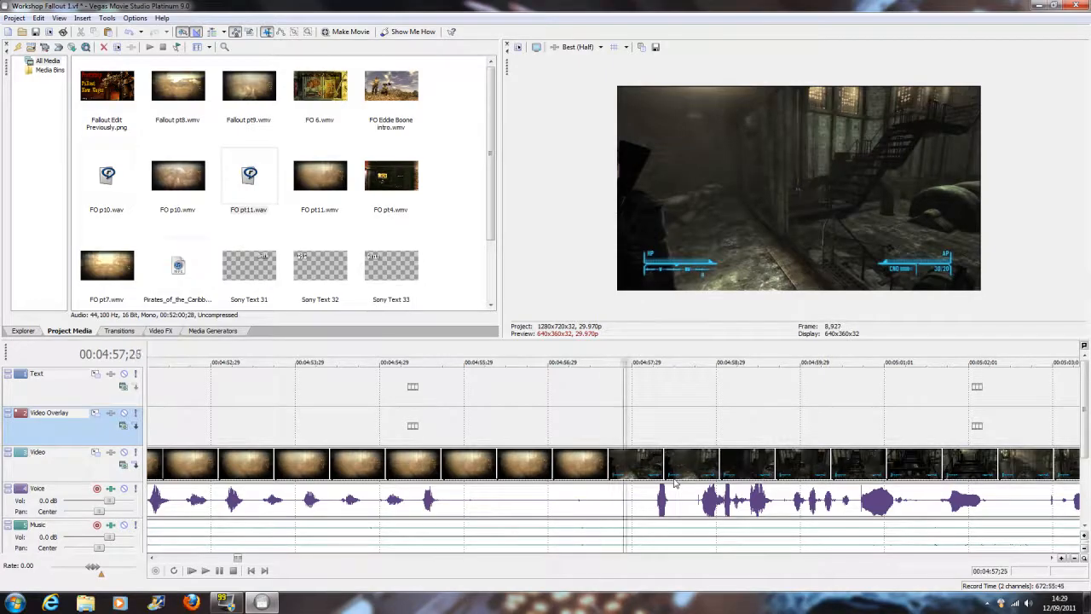